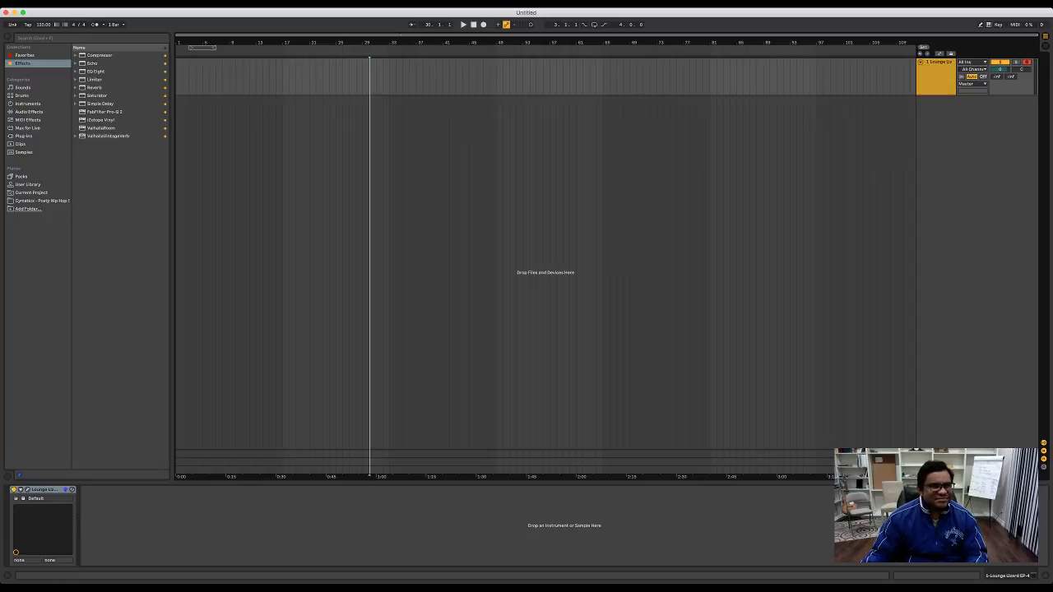
Step: Search the whole browser library for "grand piano" and load the Grand Piano.adg preset on the MIDI track
click(28, 104)
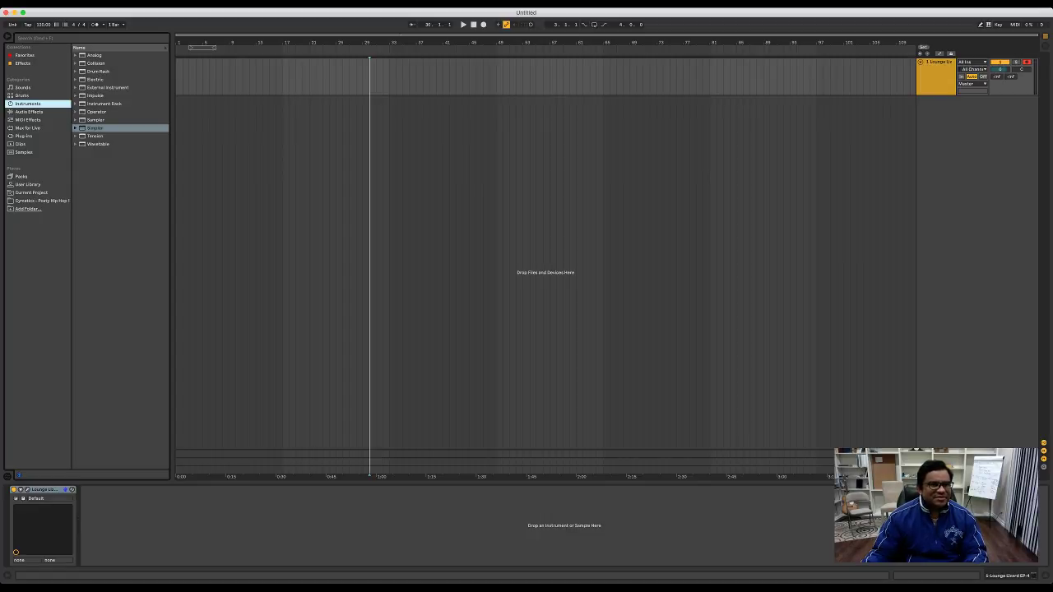
key(super+f)
text(prism)
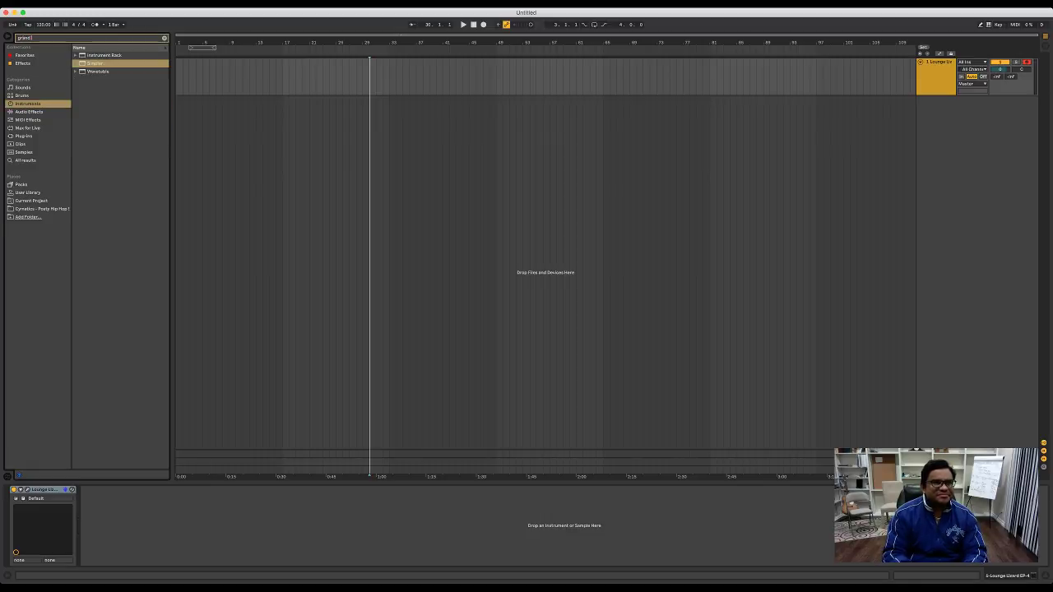
text(iano)
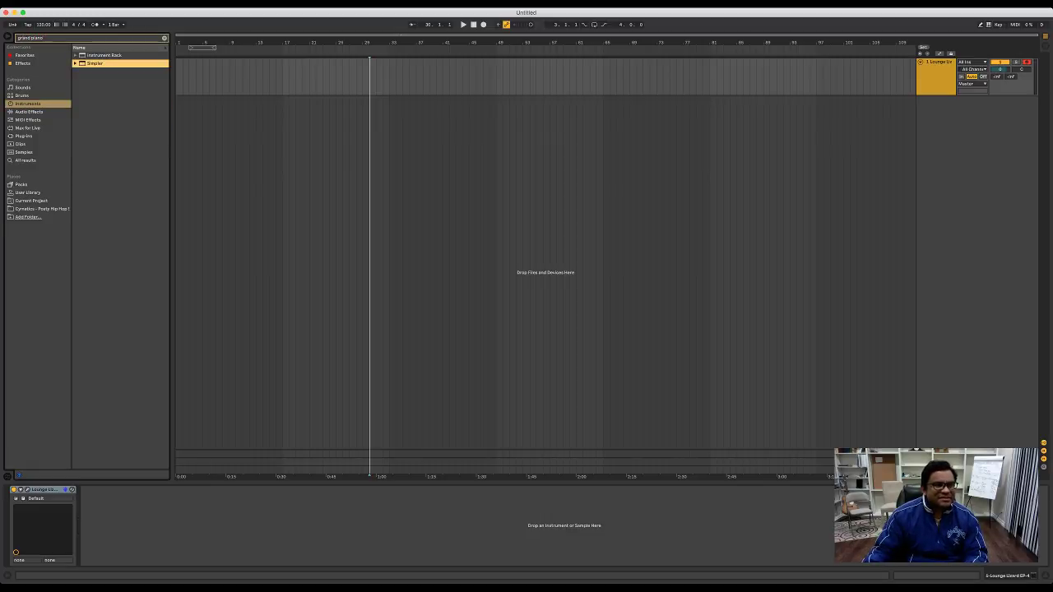
click(26, 161)
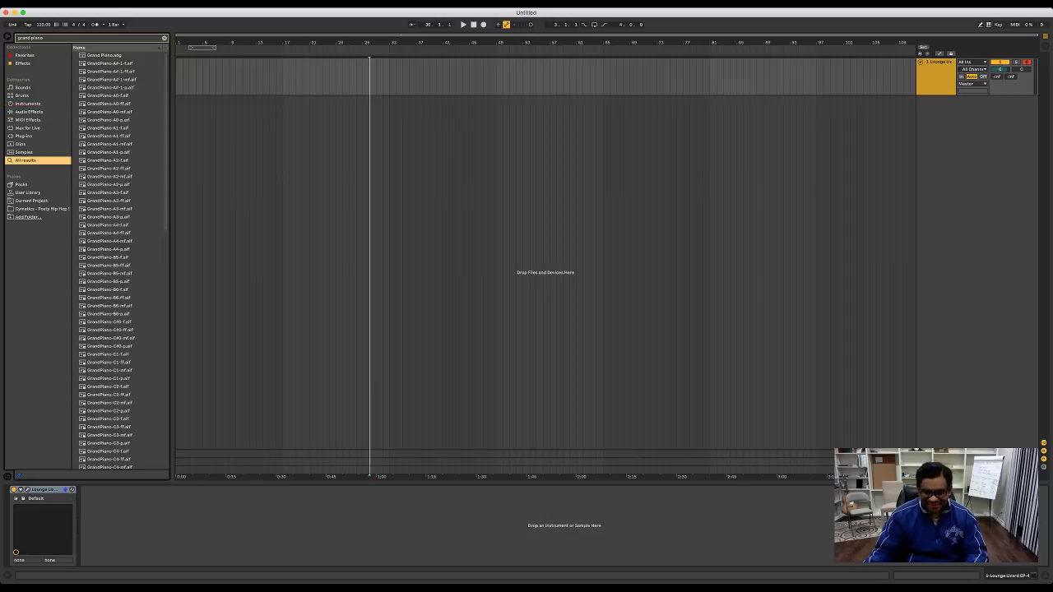
click(104, 55)
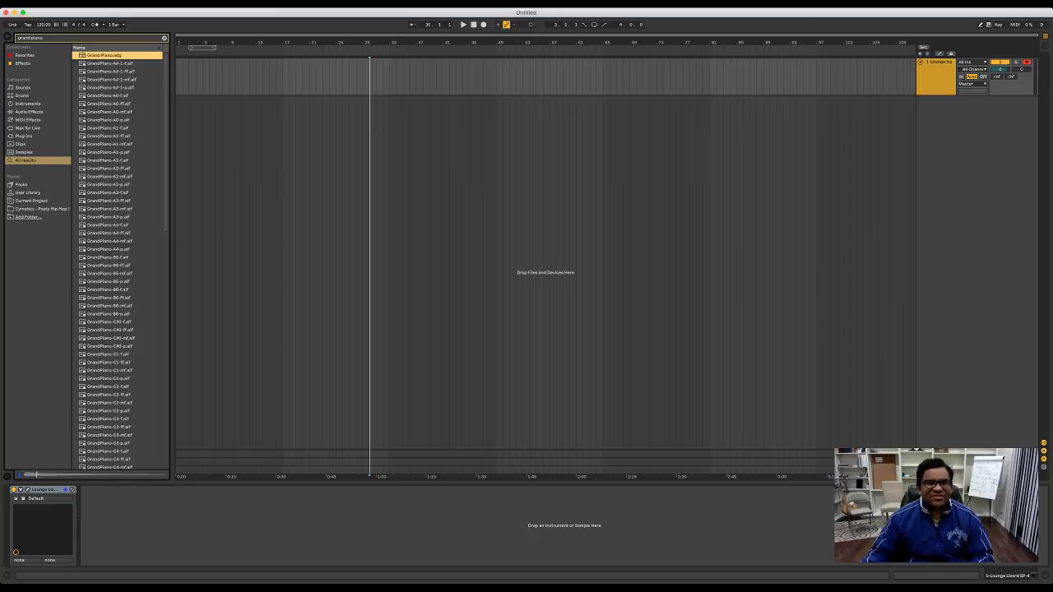
key(Return)
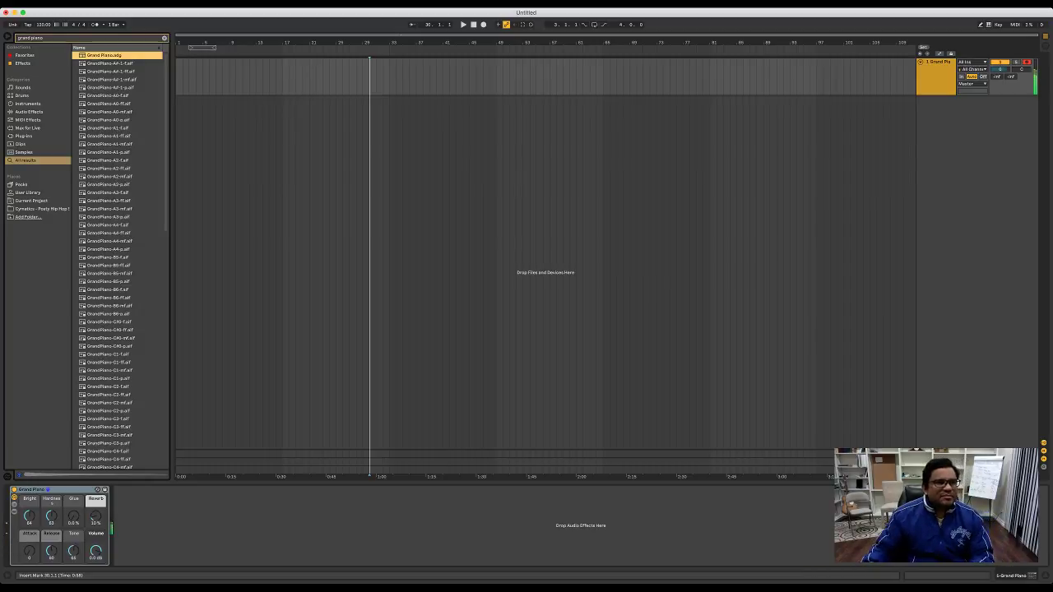
Step: Set the project tempo to 140 BPM, and switch on the metronome with the playhead at the arrangement start
click(44, 25)
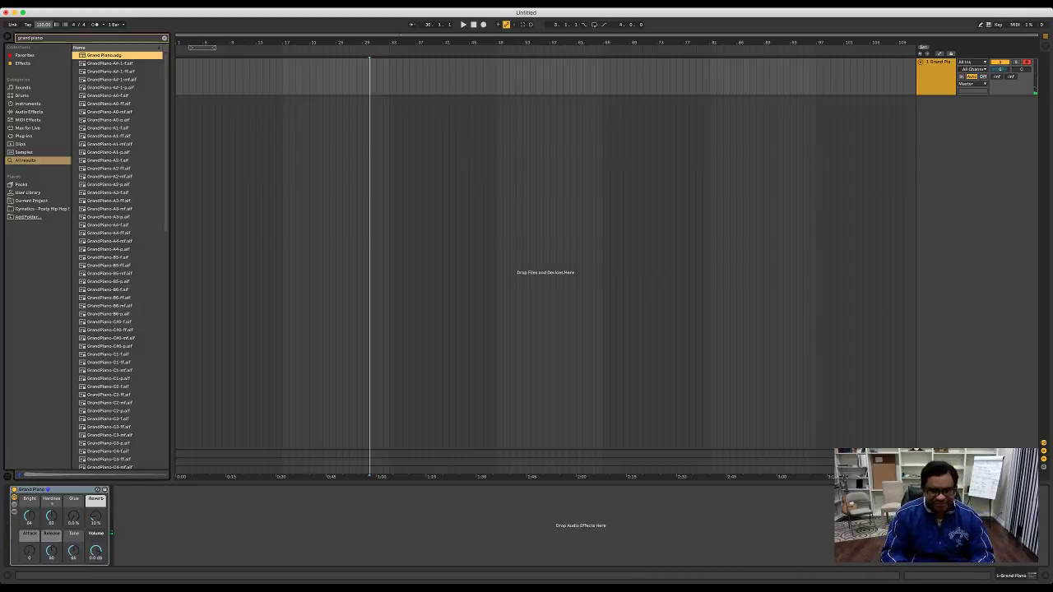
text(140)
key(Return)
click(94, 25)
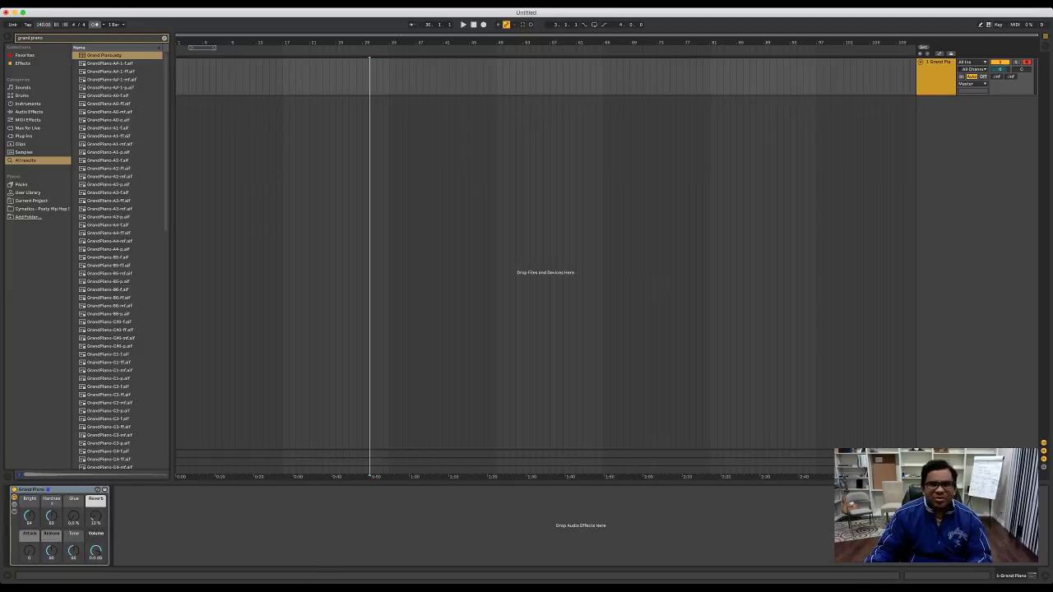
click(473, 25)
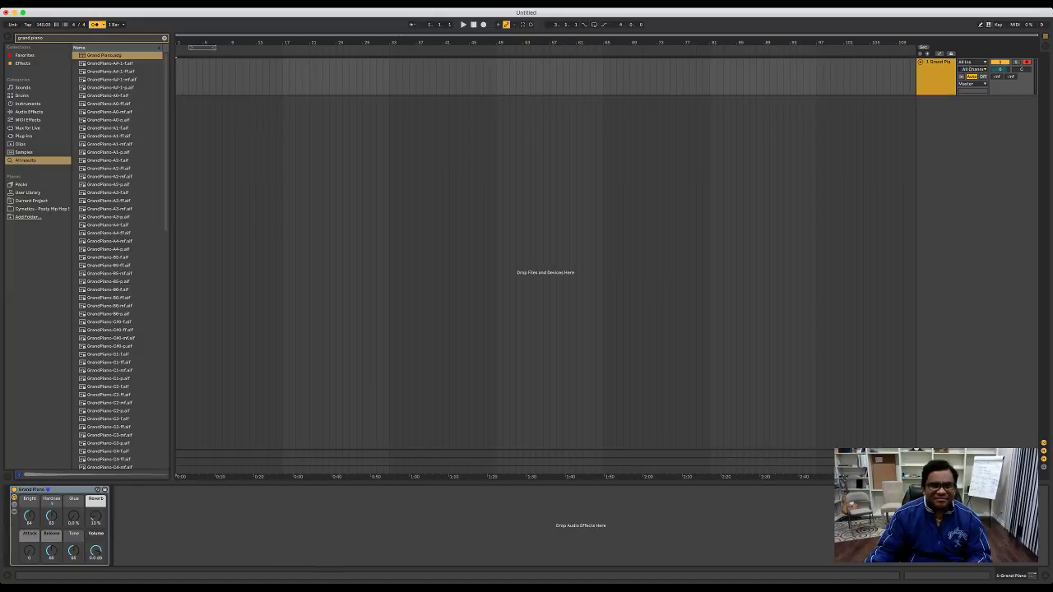
Step: Listen to the metronome and set the project tempo to 70 BPM
click(464, 25)
key(Tab)
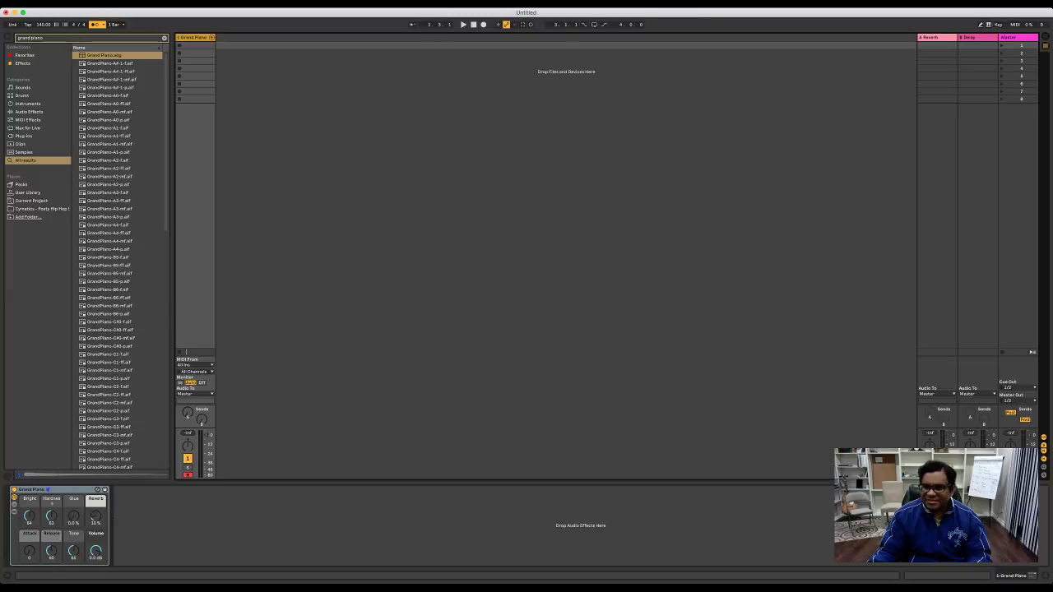
key(Tab)
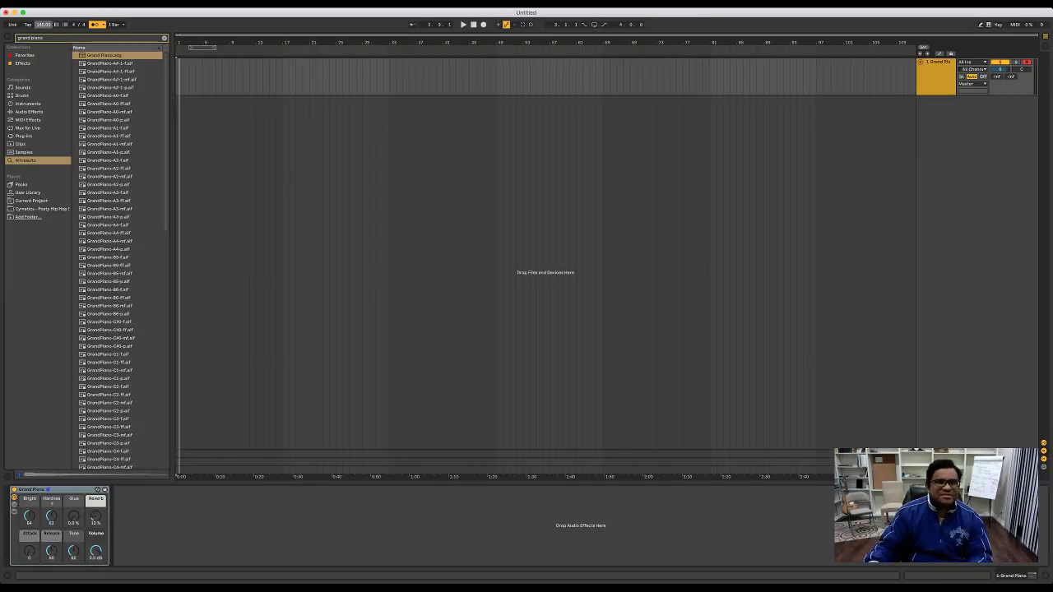
text(70)
key(Return)
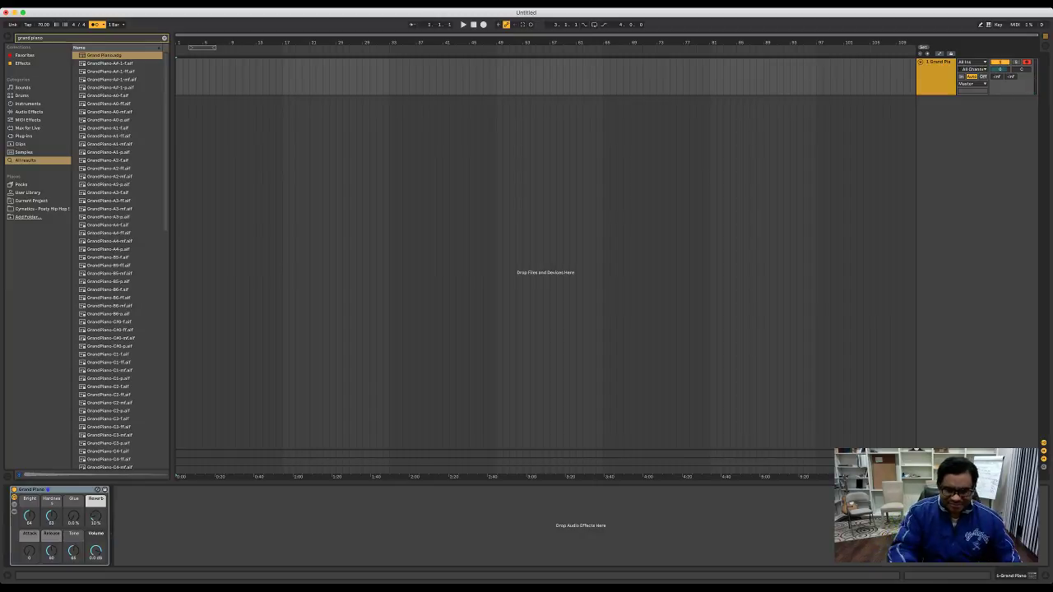
Step: Record a piano chord progression on the first track from bar 1 into bar 5 of the arrangement
key(F9)
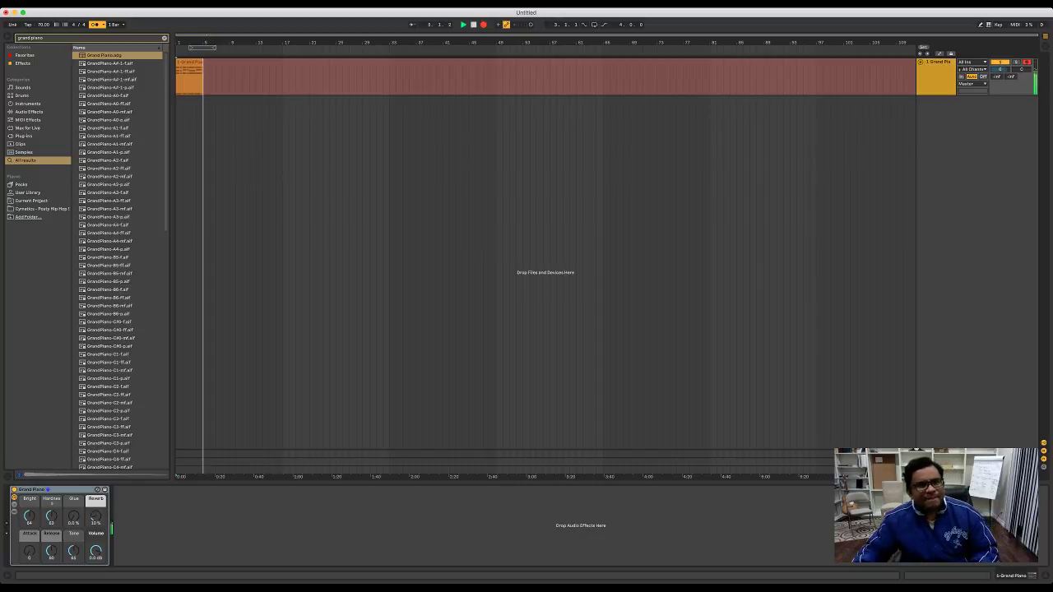
key(space)
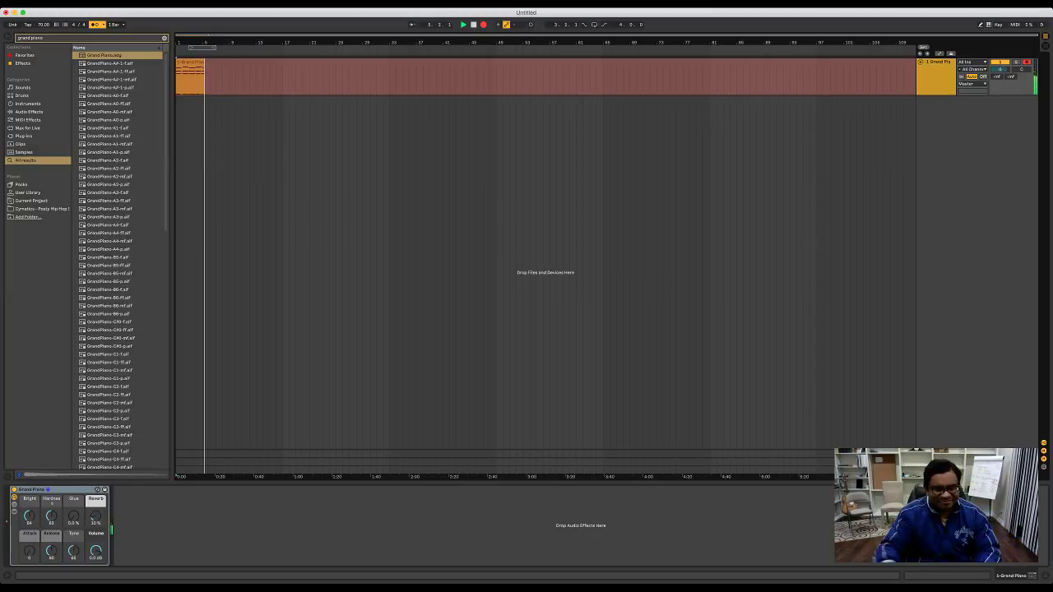
key(space)
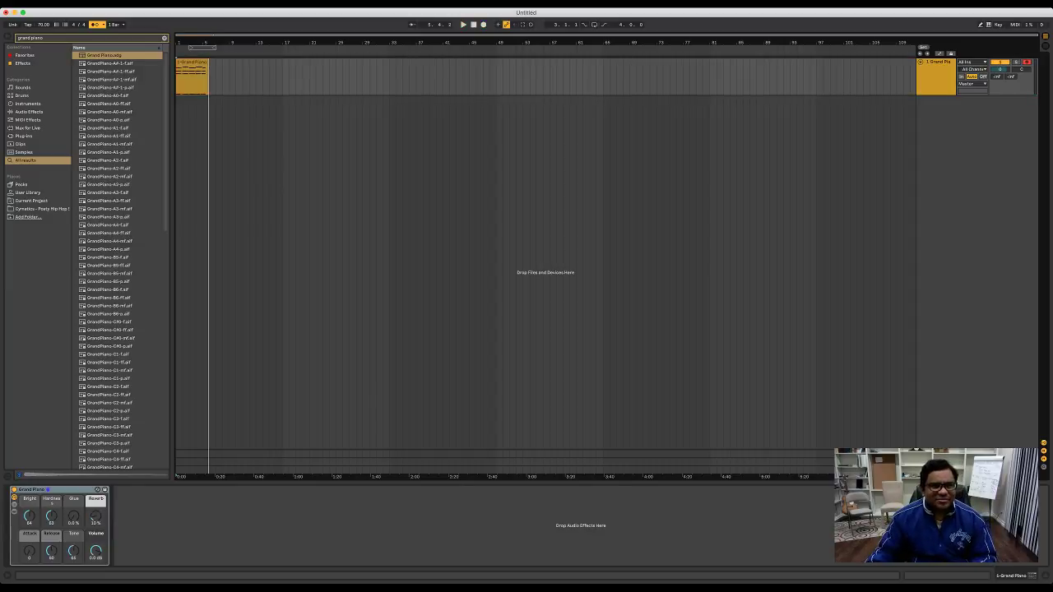
Step: Open the recorded piano clip's notes, select all of them and play the clip back
drag(198, 42, 206, 87)
double_click(222, 62)
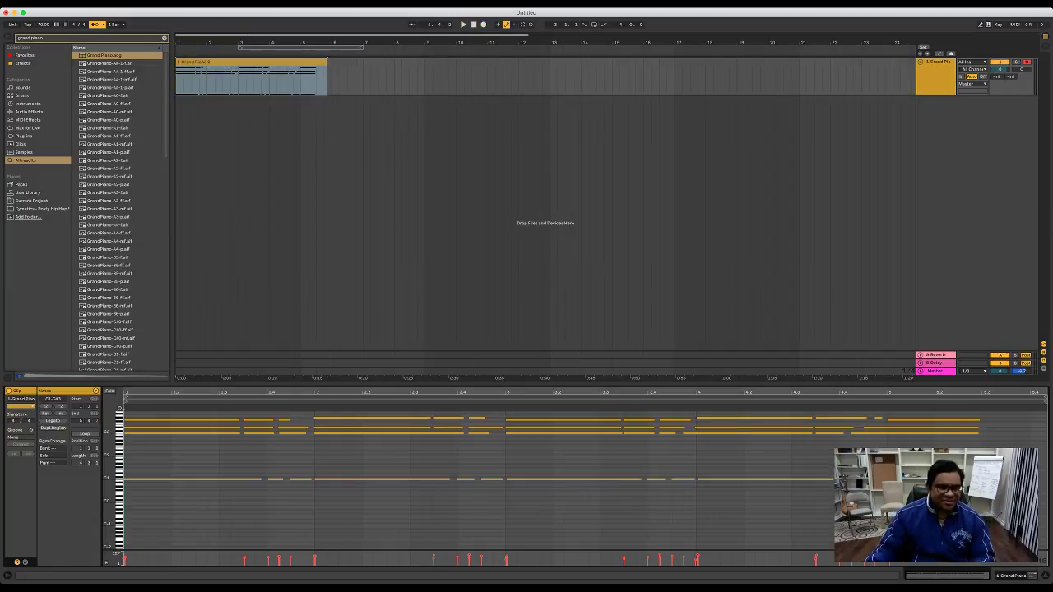
key(space)
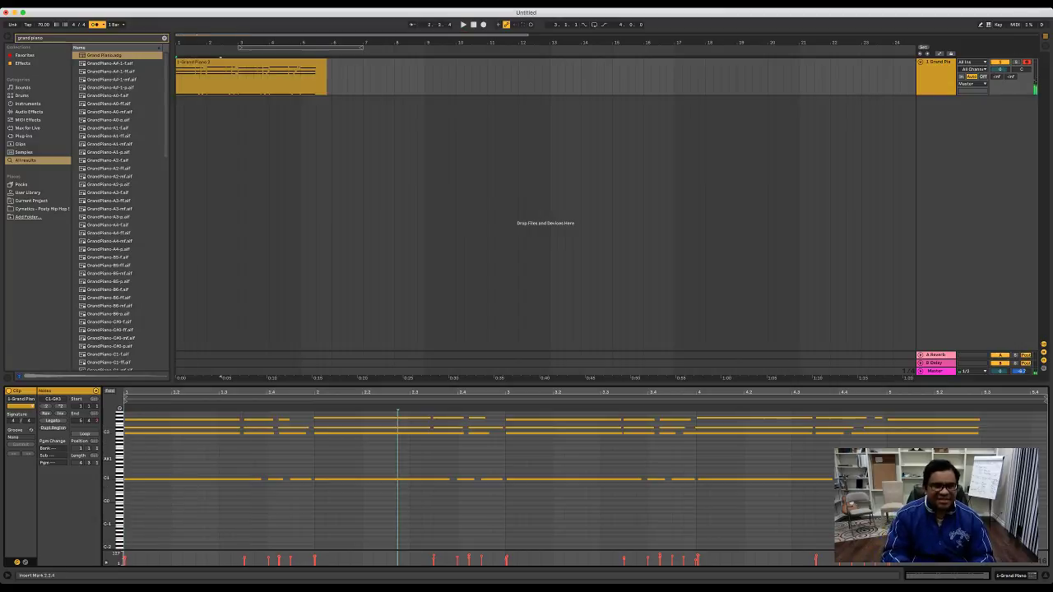
key(space)
key(super+a)
key(space)
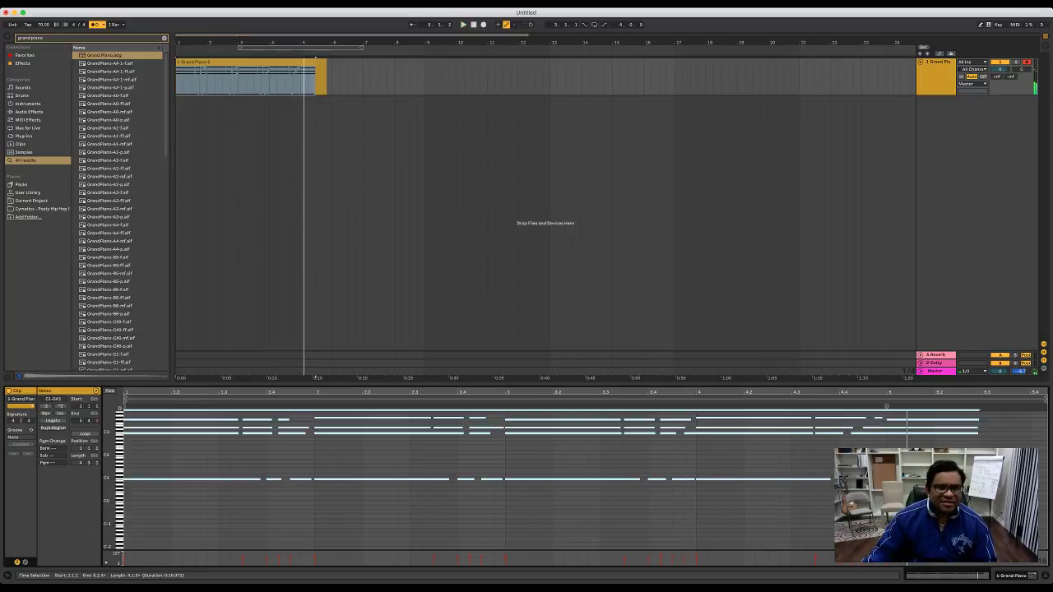
Step: Shorten the piano clip to four bars, ending at bar 5, and set the arrangement loop to its length
key(space)
drag(326, 63, 301, 62)
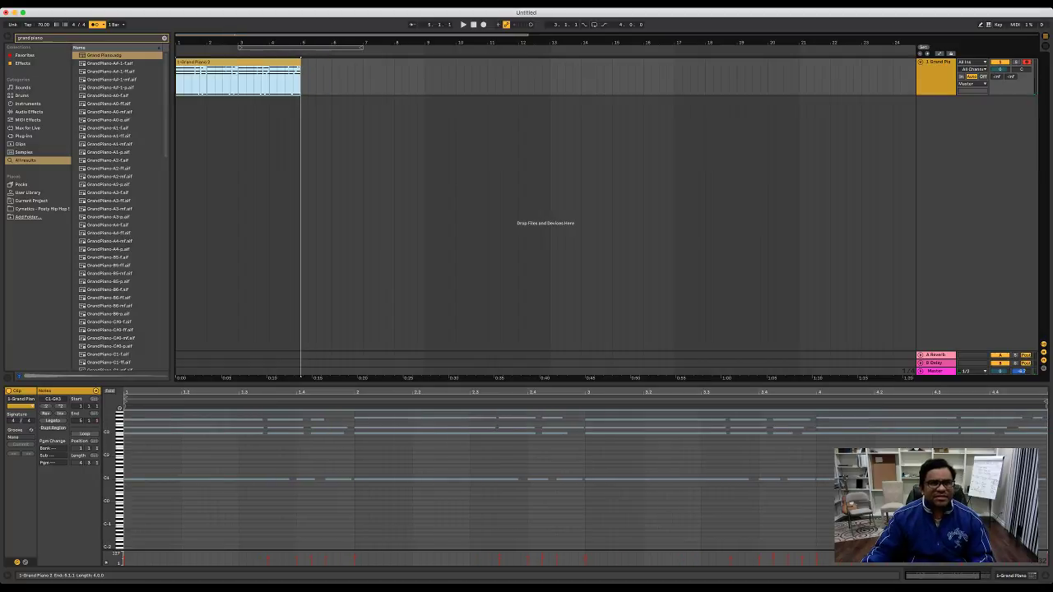
key(super+l)
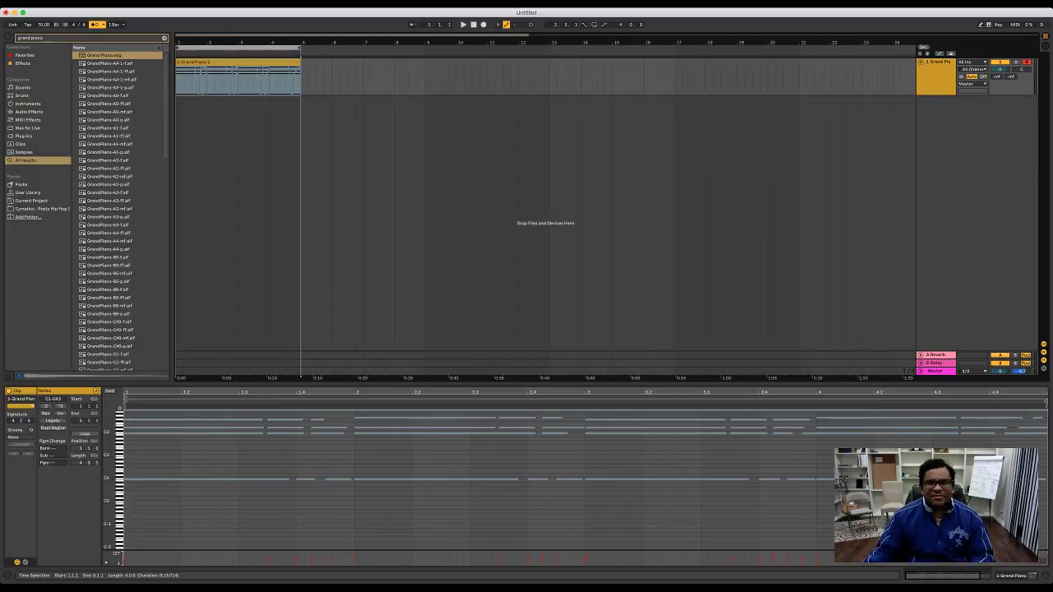
Step: Duplicate the Grand Piano track together with its four-bar clip
click(209, 62)
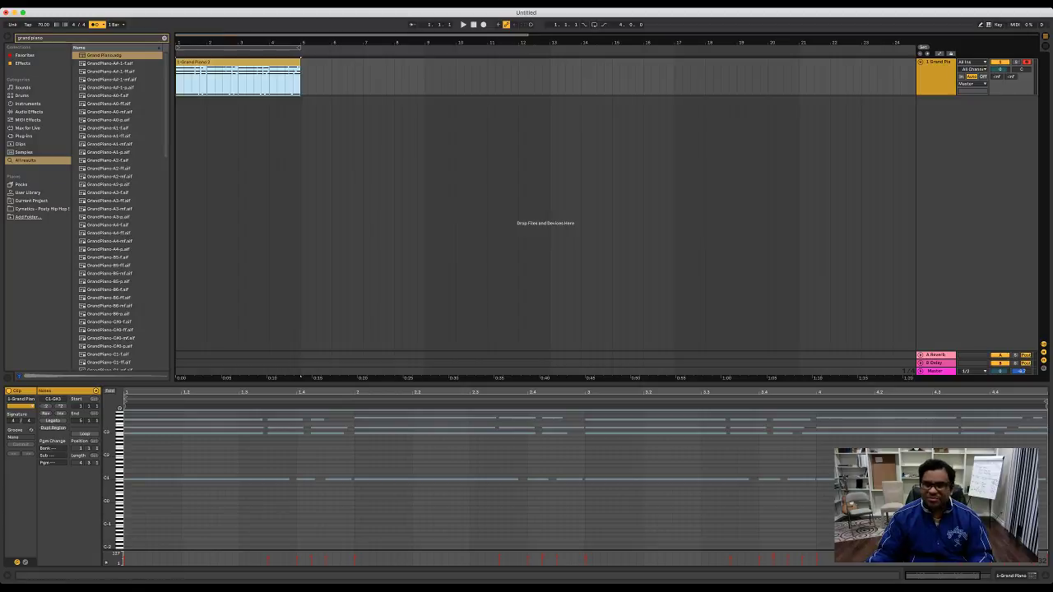
click(937, 63)
key(super+d)
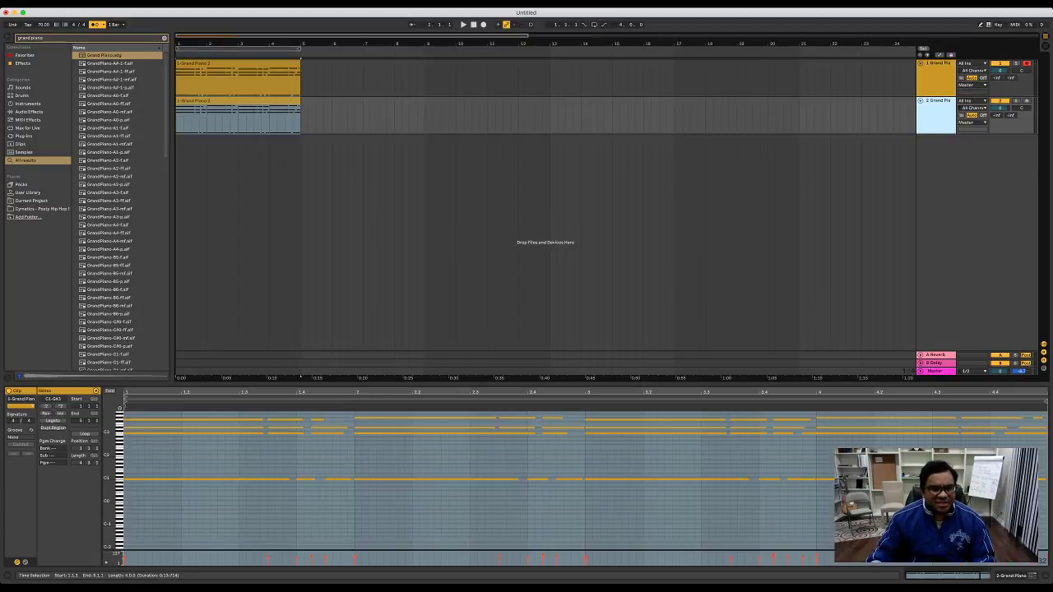
Step: Transpose all notes of the duplicated clip up one octave and play both tracks together
double_click(388, 492)
key(super+a)
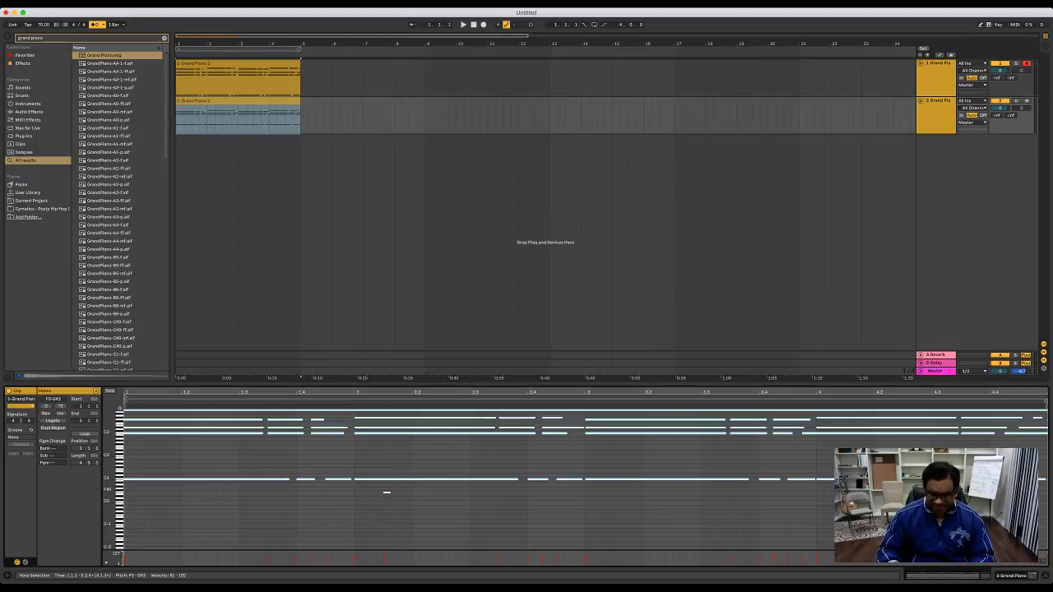
key(shift+Up)
key(space)
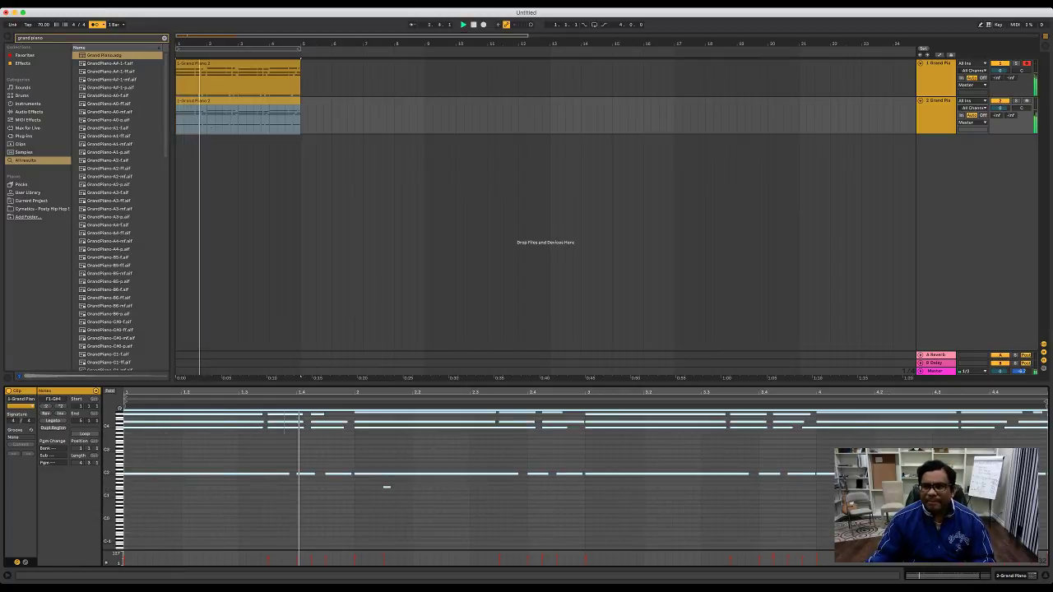
Step: Lower the second piano track's volume and delete the stray low note near bar 2 of its clip
drag(999, 108, 1000, 118)
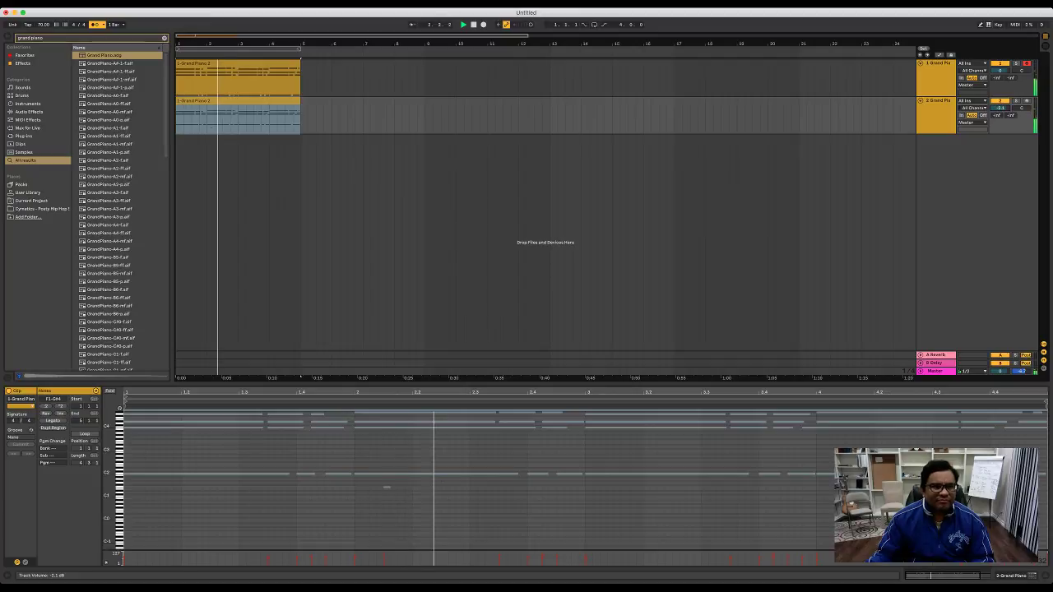
key(space)
click(239, 102)
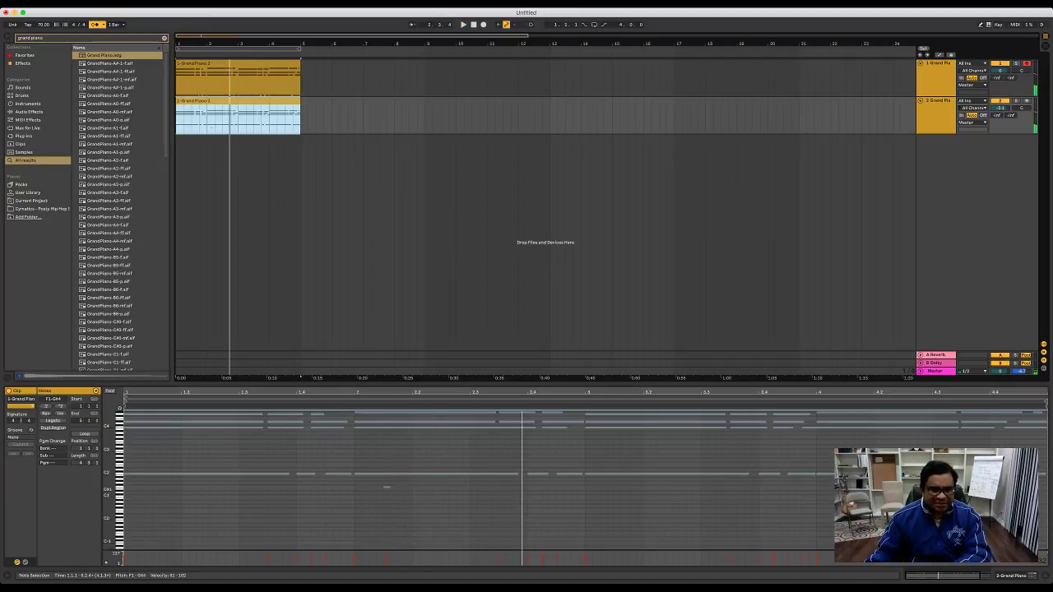
click(386, 487)
Step: Play the arrangement and turn down the volumes of both piano tracks
key(space)
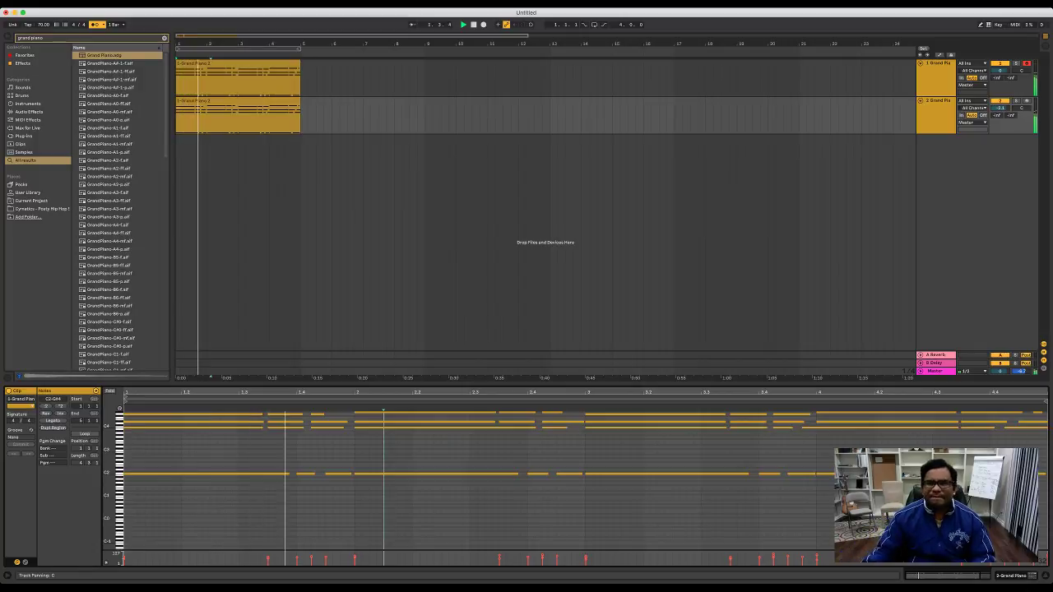
drag(1000, 71, 1000, 117)
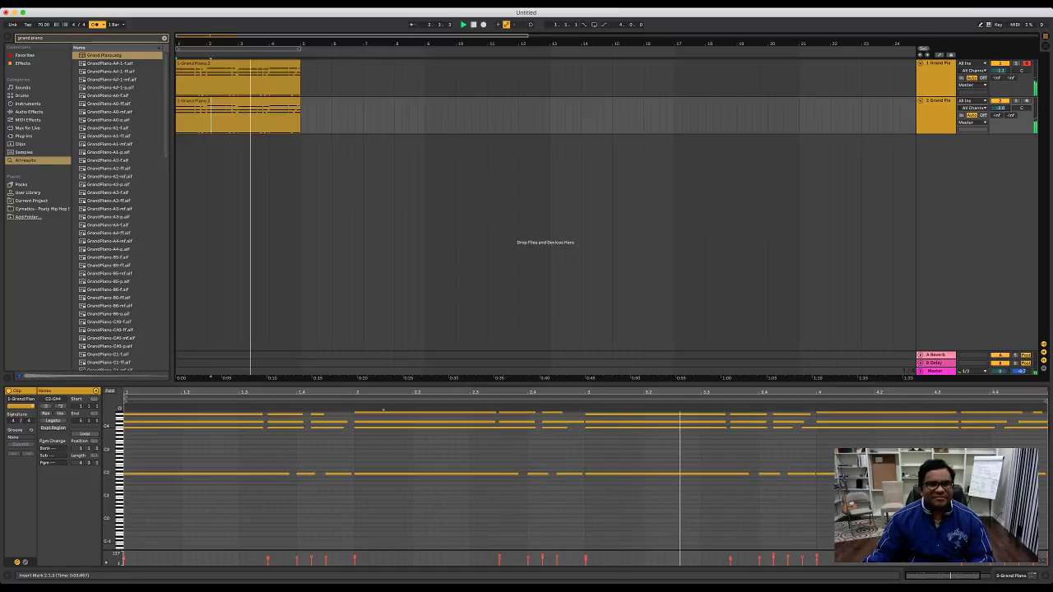
key(space)
Step: Rework the second track's clip into short note phrases with a pause at the end of each bar, and play it
click(230, 102)
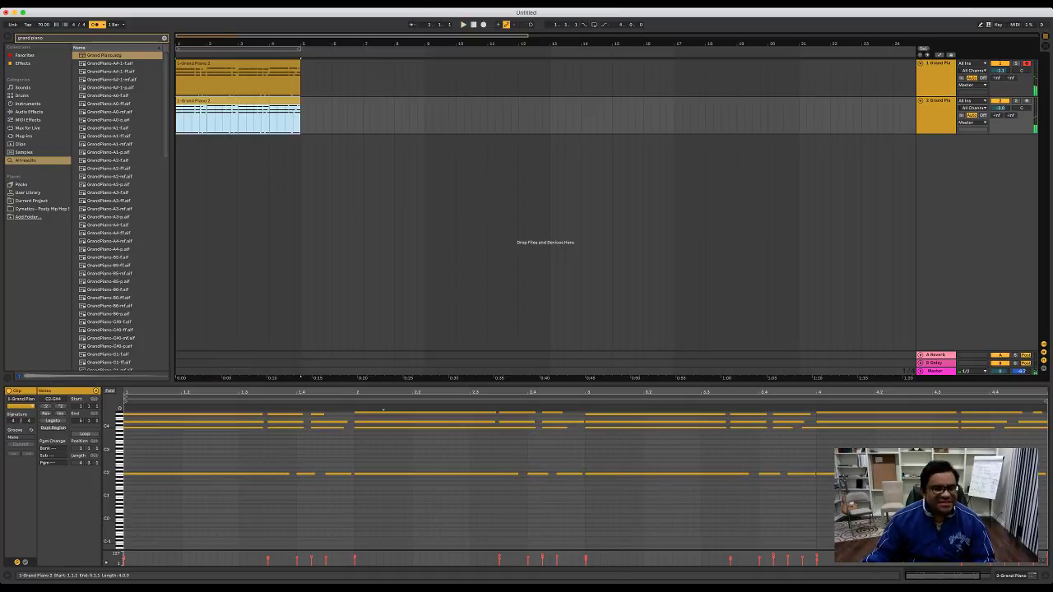
click(383, 409)
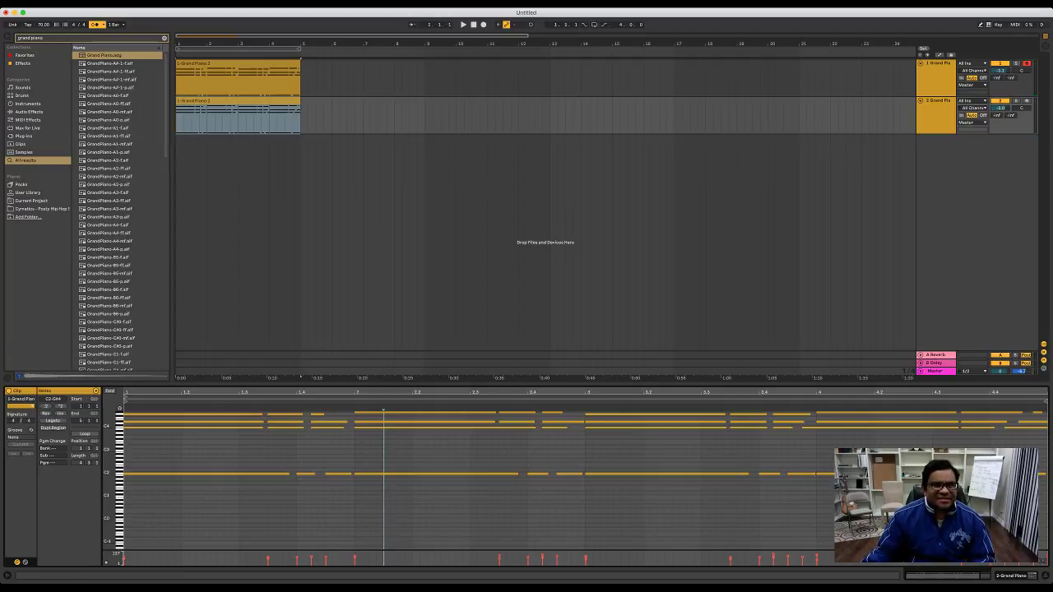
key(super+shift+z)
key(space)
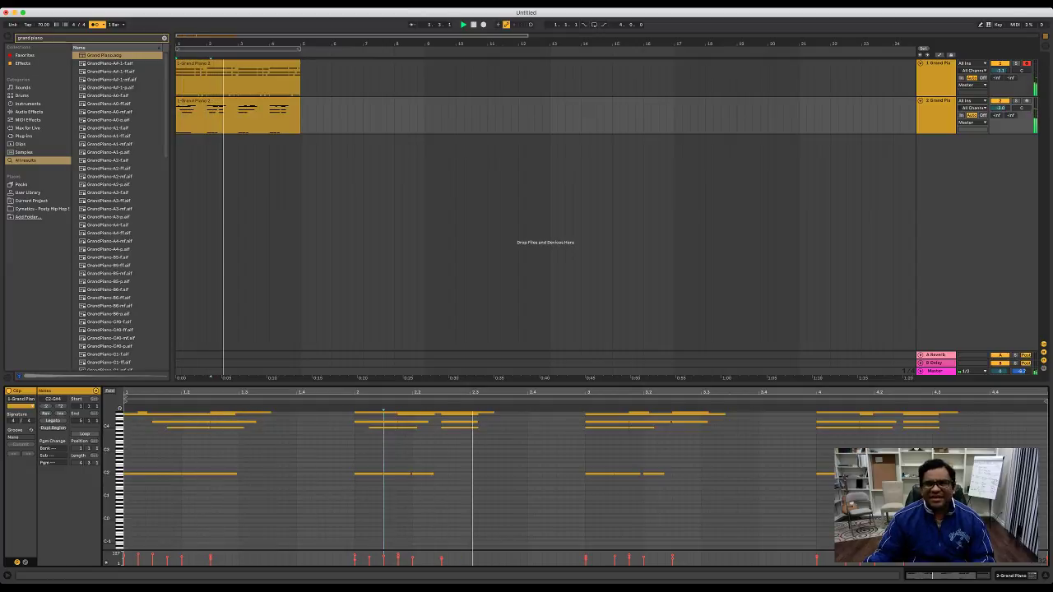
Step: Add a Reverb from the Effects collection to the second piano track's device chain, and select the first track's clip
key(shift+Tab)
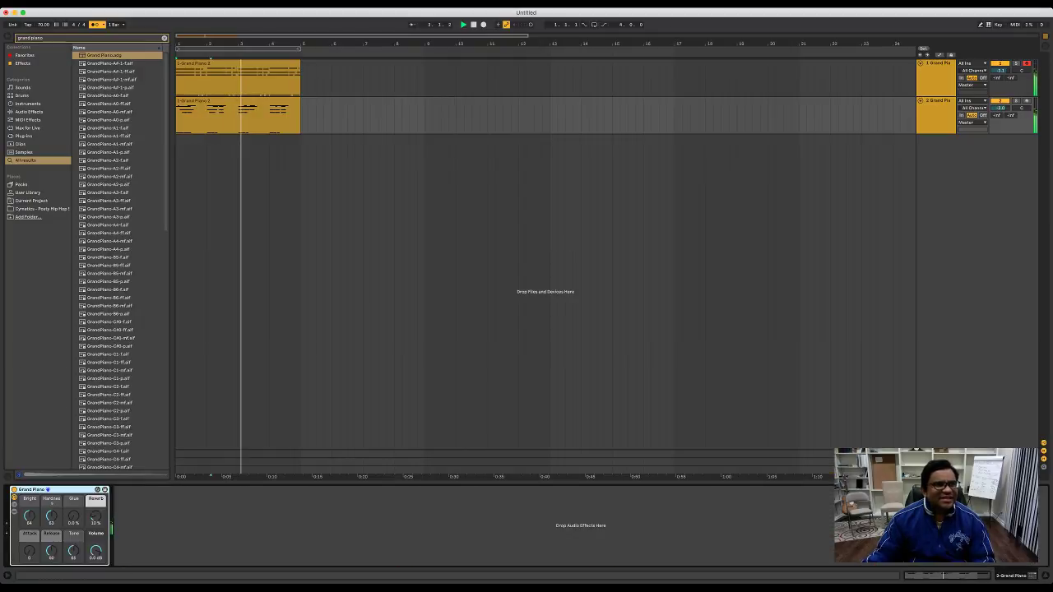
key(super+f)
click(23, 63)
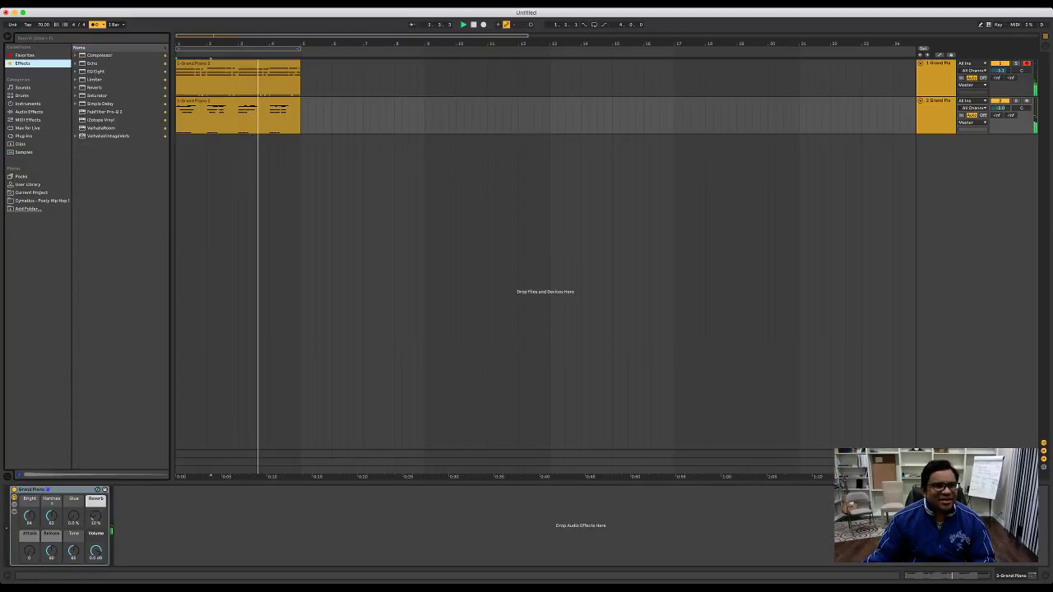
double_click(94, 87)
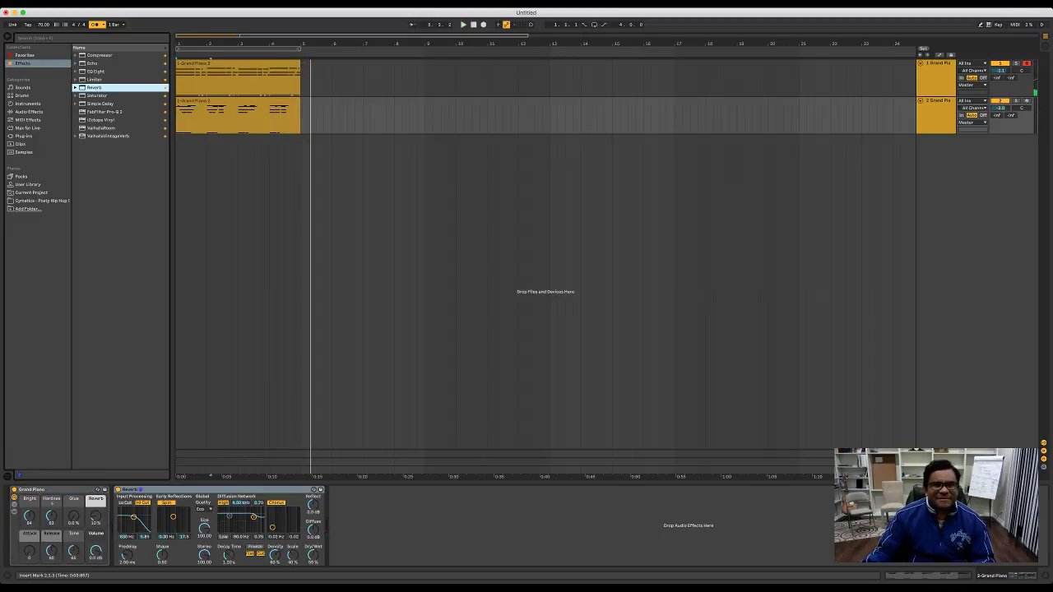
click(239, 63)
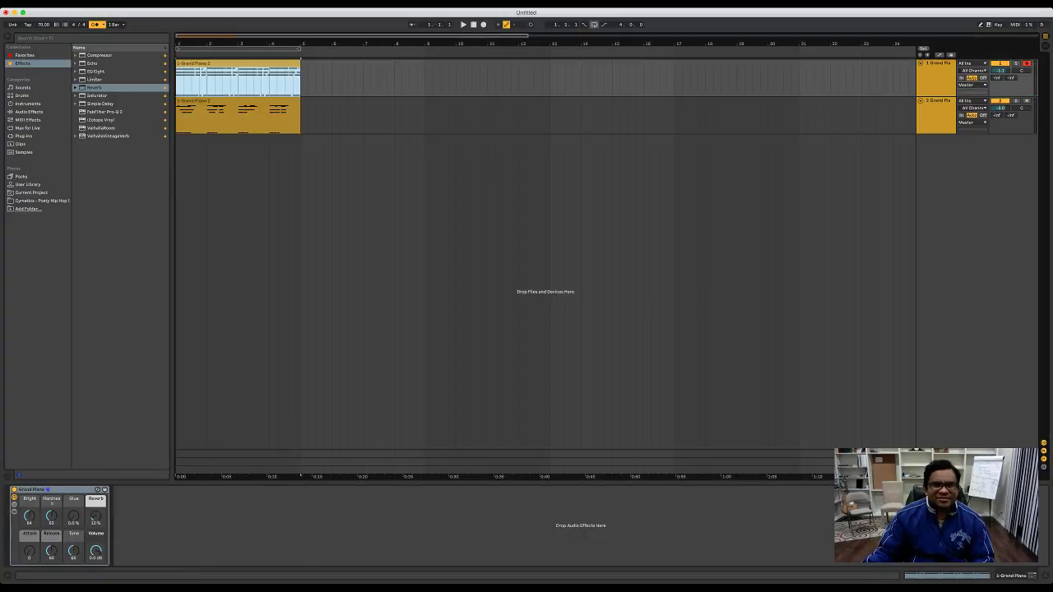
Step: Loop the four-bar section and set the second piano's Reverb to low cut at a raised frequency with the low diffusion filter enabled
key(super+l)
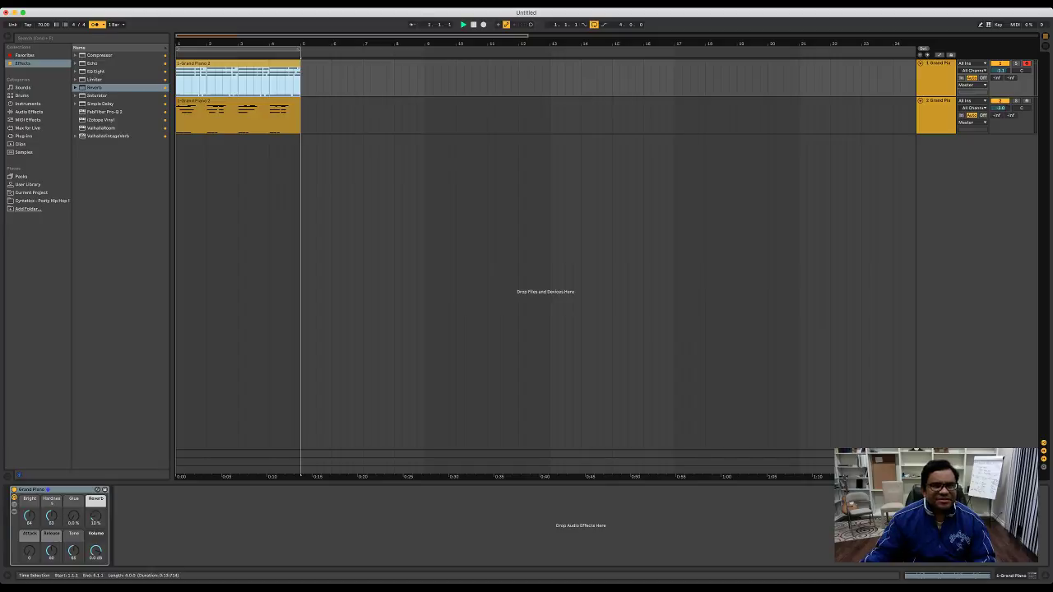
click(938, 101)
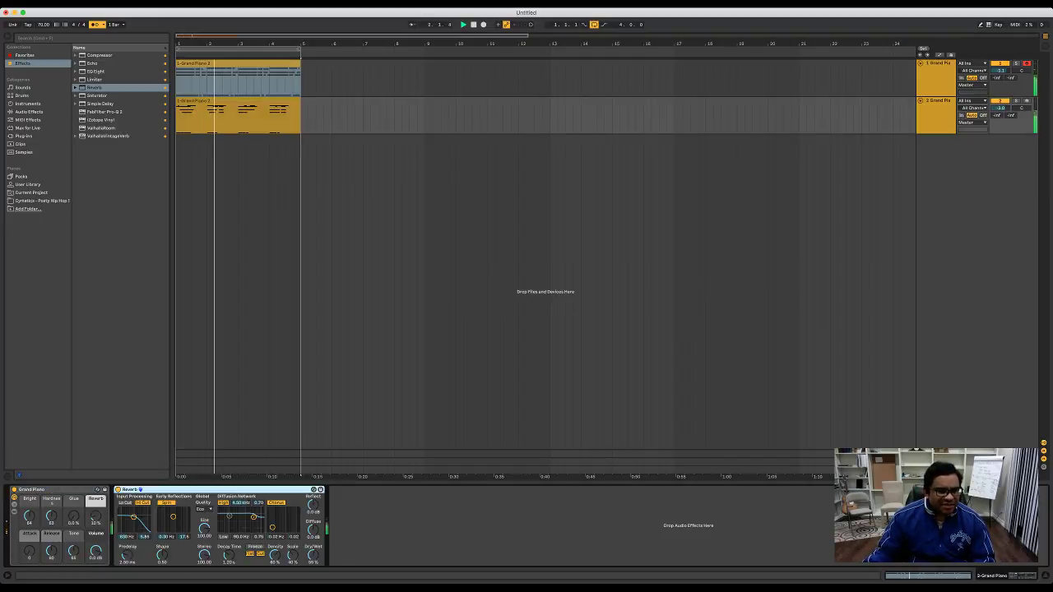
click(125, 503)
click(143, 502)
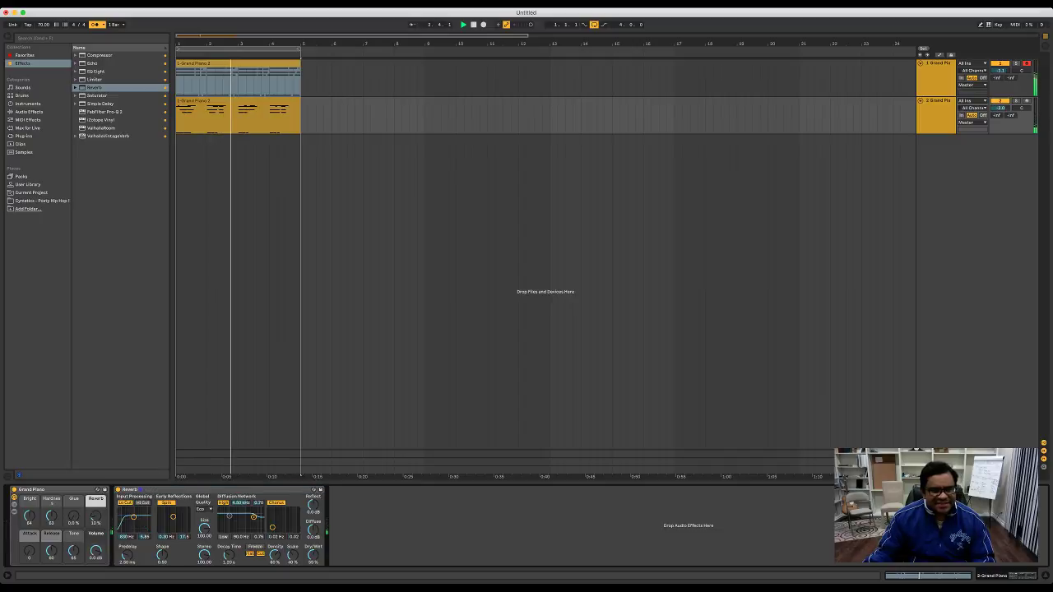
drag(133, 516, 143, 516)
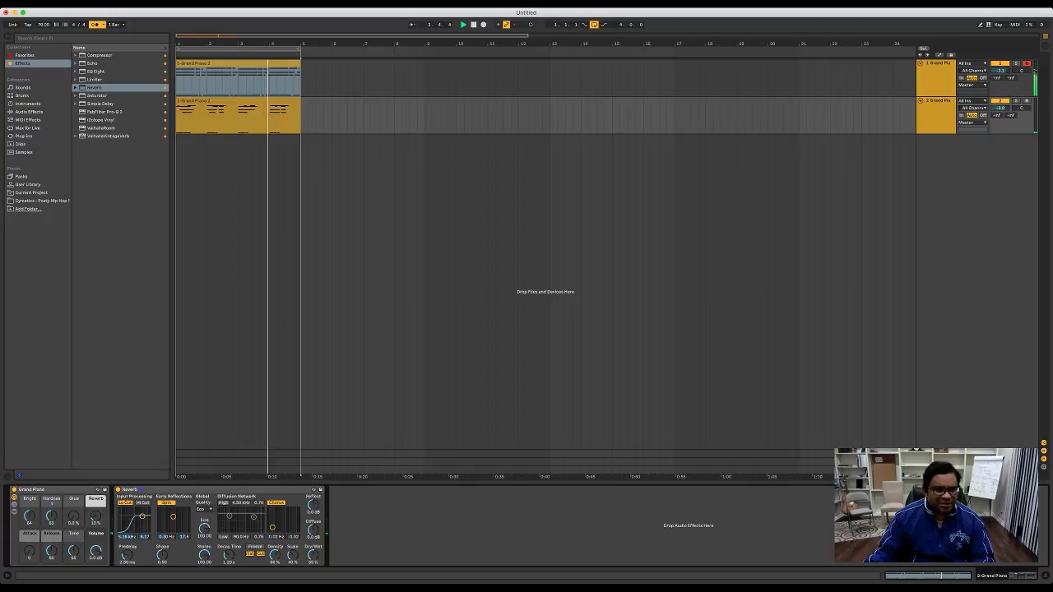
click(223, 538)
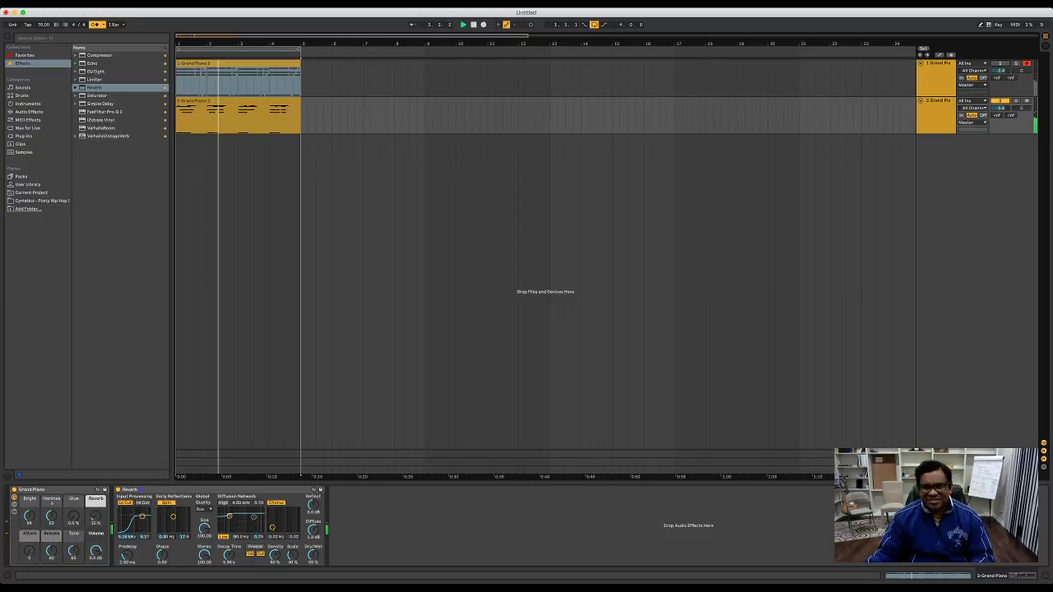
Step: Delete all chord notes above the low C1 line from the first piano track's clip
click(938, 69)
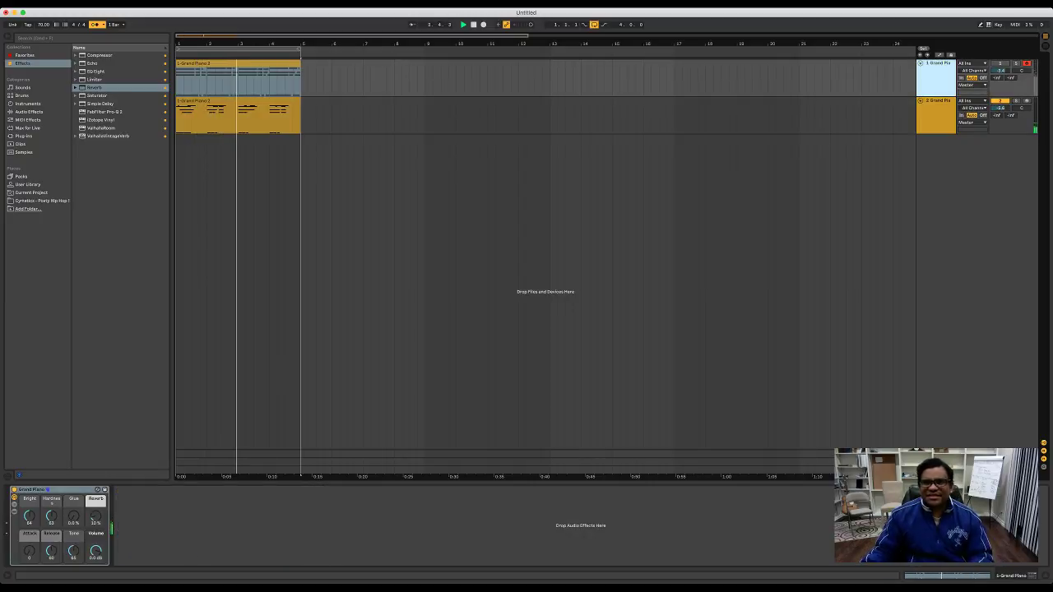
click(66, 489)
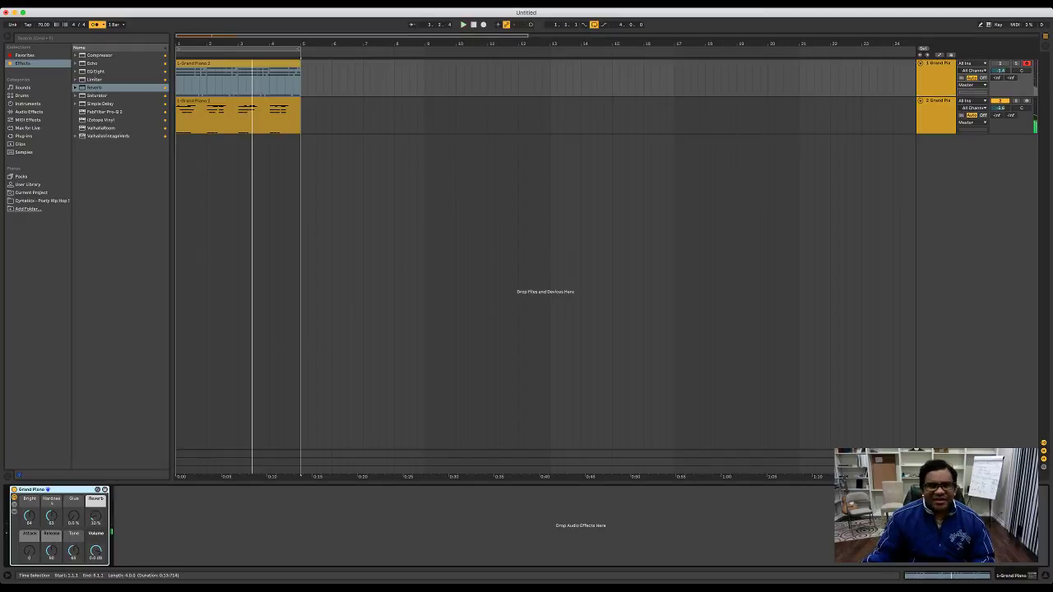
click(936, 72)
double_click(237, 63)
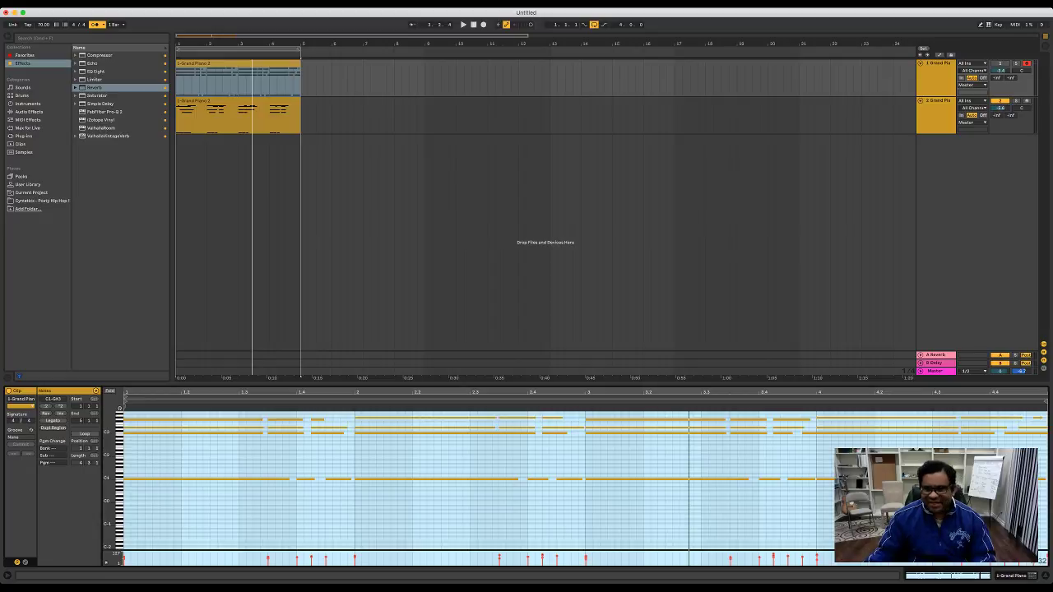
key(f)
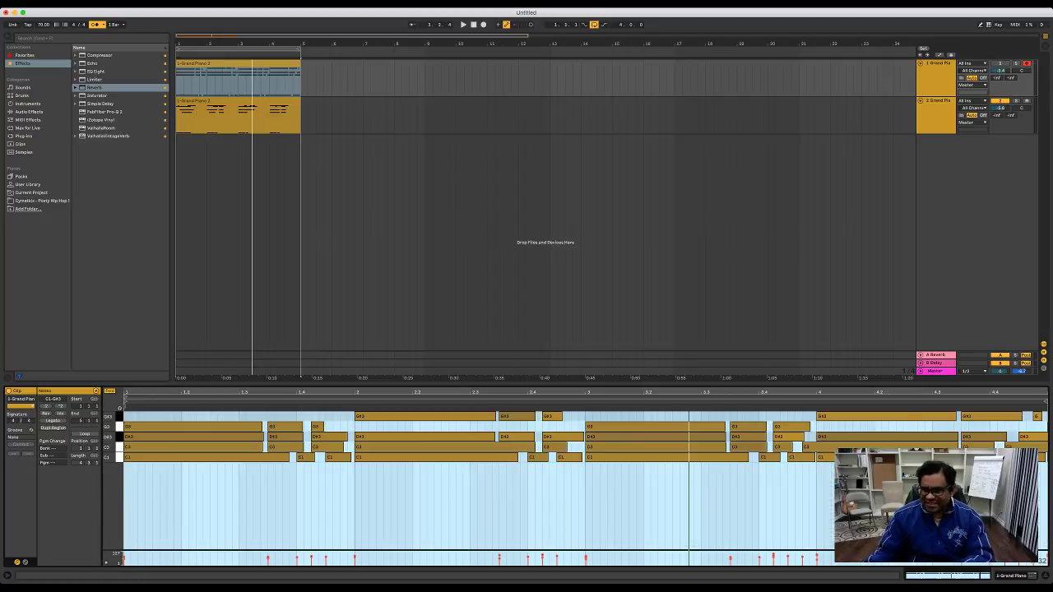
key(f)
click(1021, 453)
drag(1022, 454, 132, 411)
key(Delete)
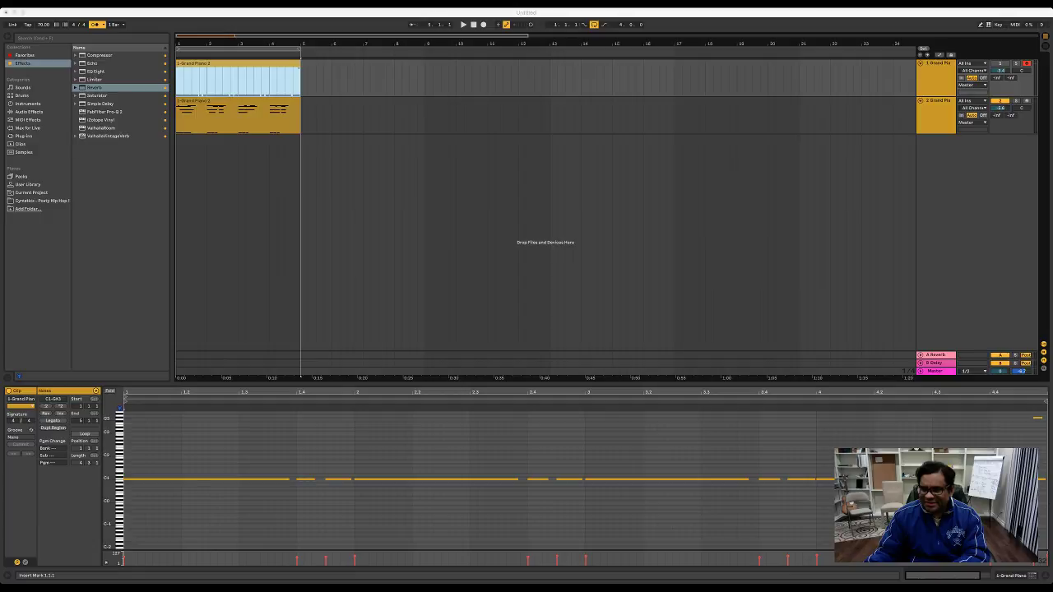
click(1034, 426)
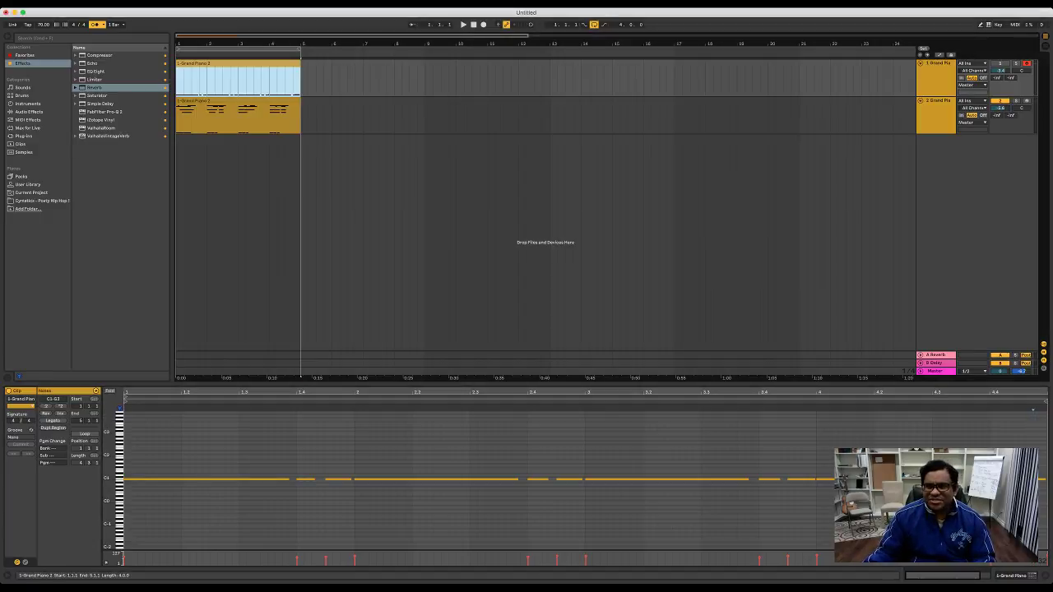
Step: Search the browser for "bass" and load the Acid Bass.adv preset onto the first track
key(shift+Tab)
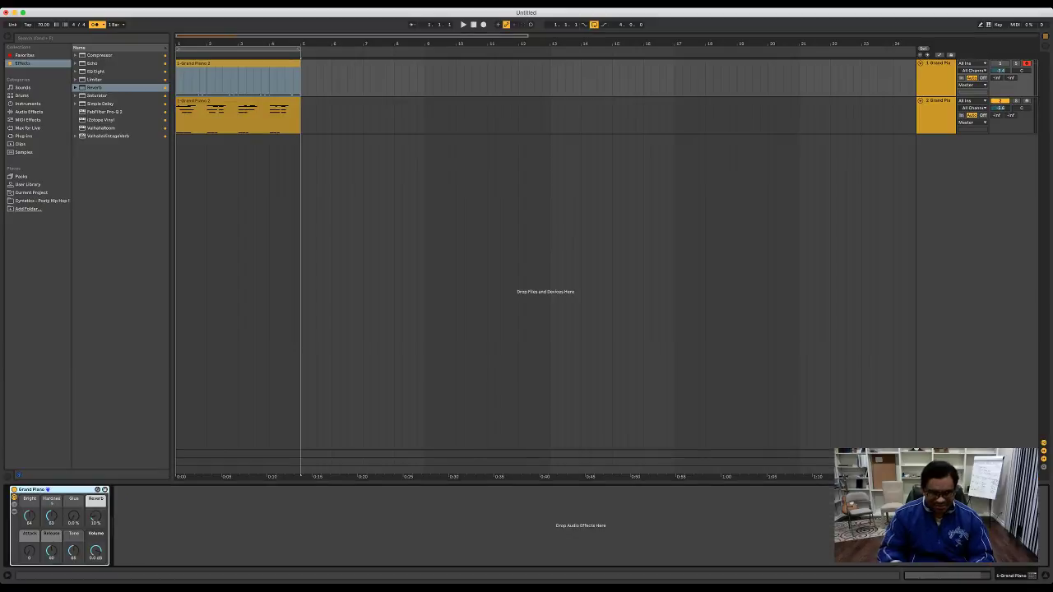
key(super+f)
text(bo)
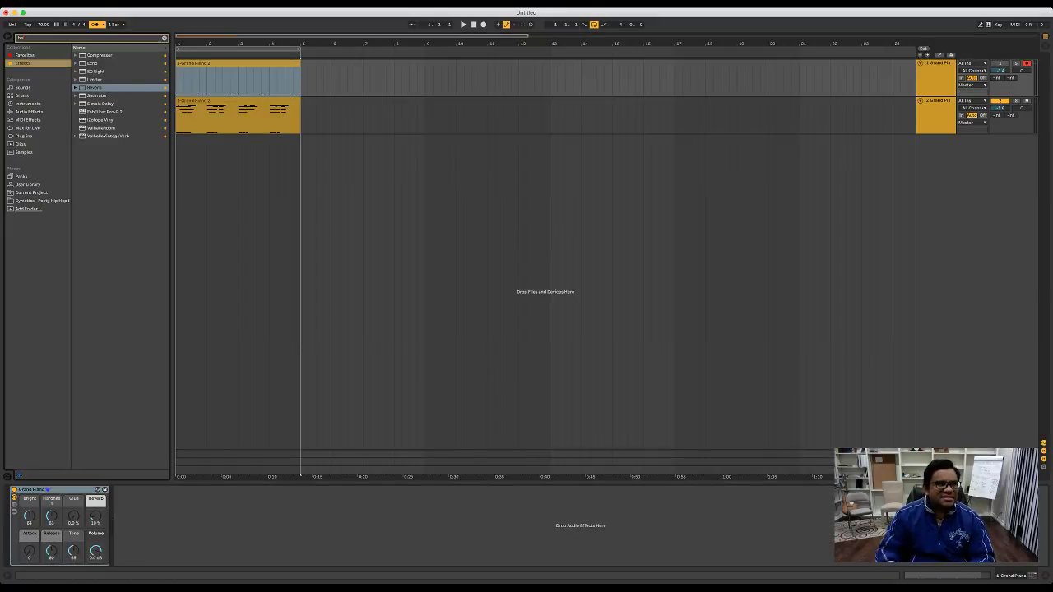
text(os)
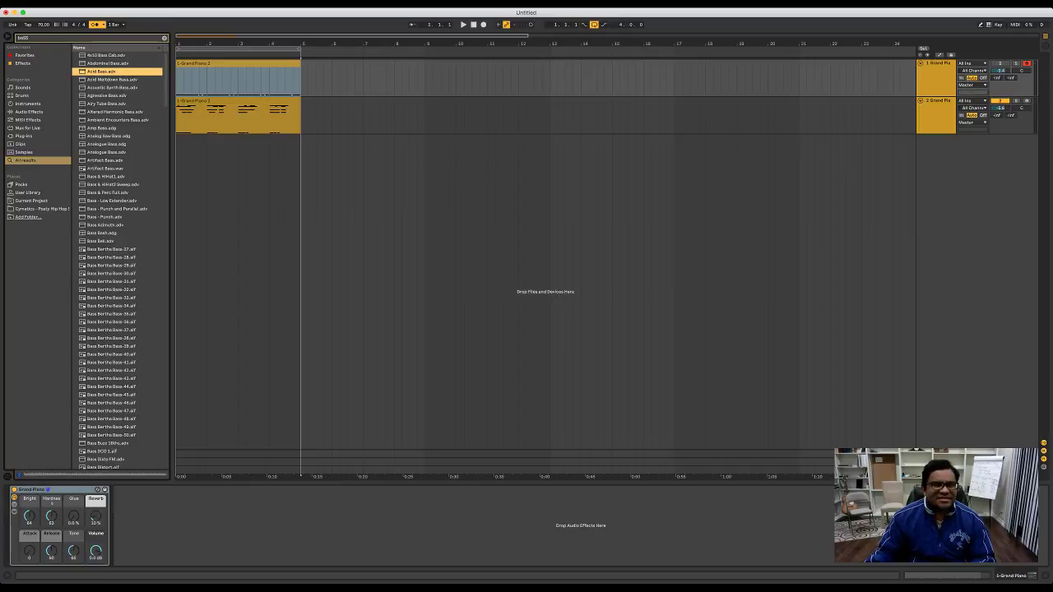
key(Return)
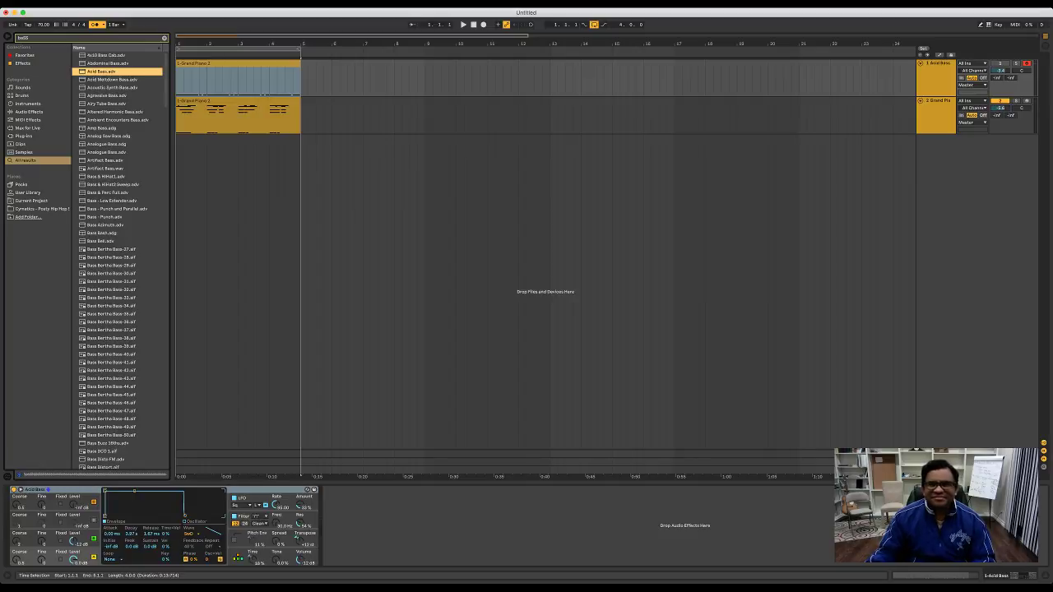
Step: Unmute the bass track and lower its volume while the loop plays
key(space)
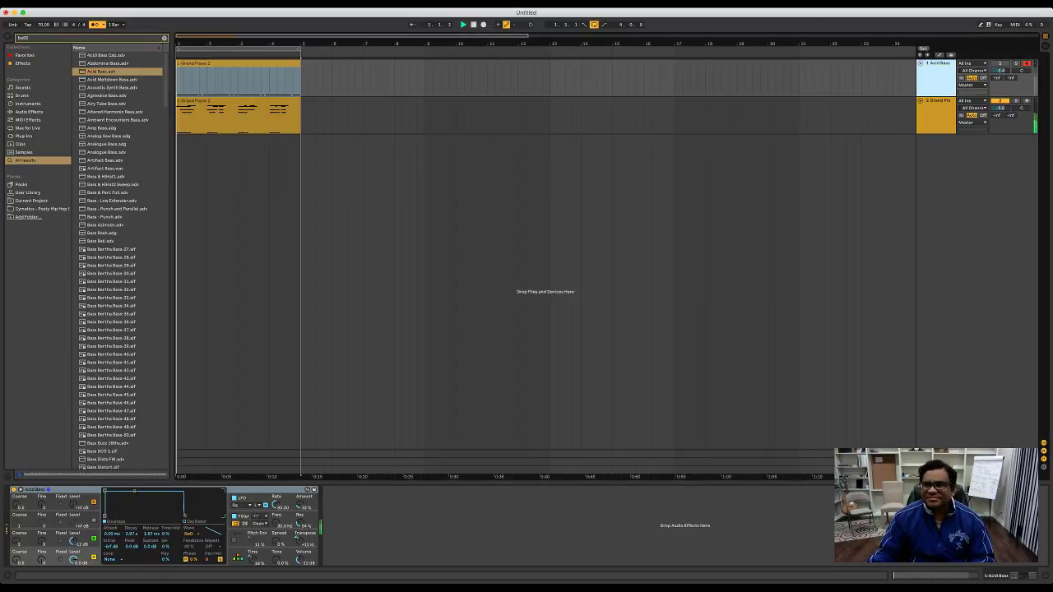
click(1000, 63)
key(space)
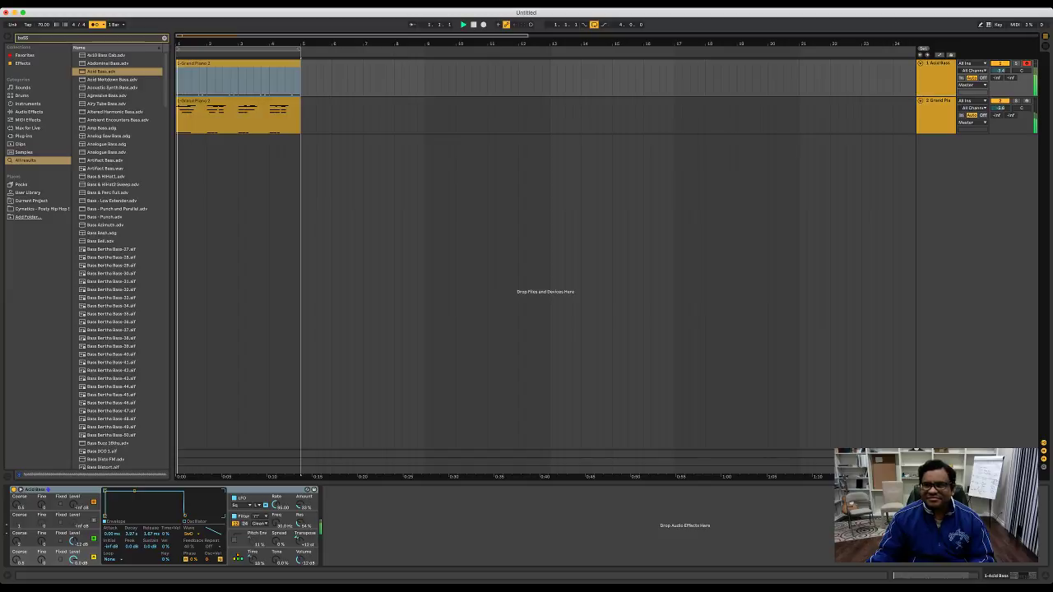
drag(1000, 71, 1000, 84)
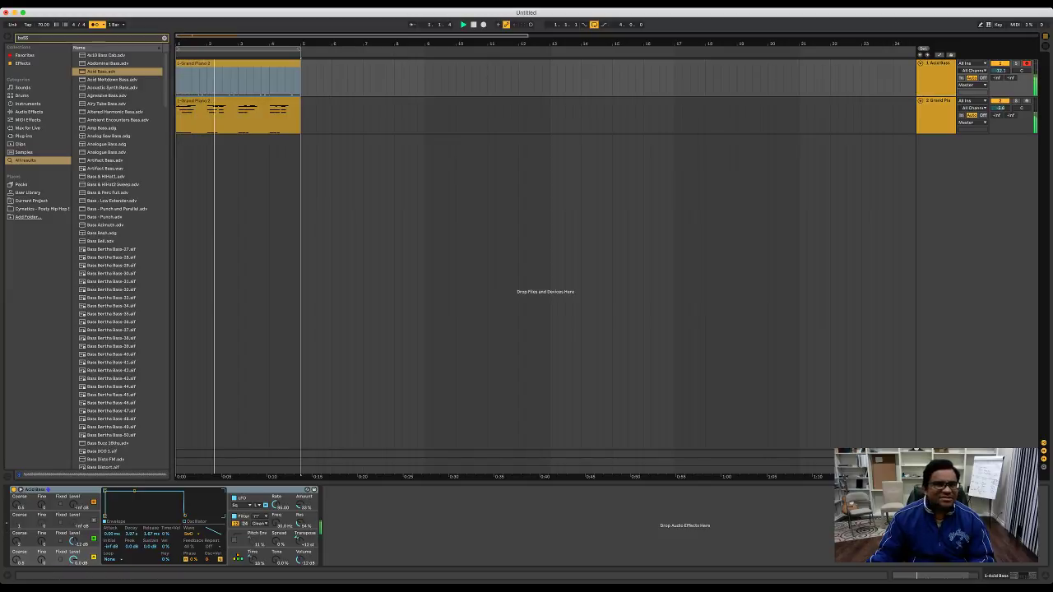
click(936, 75)
key(space)
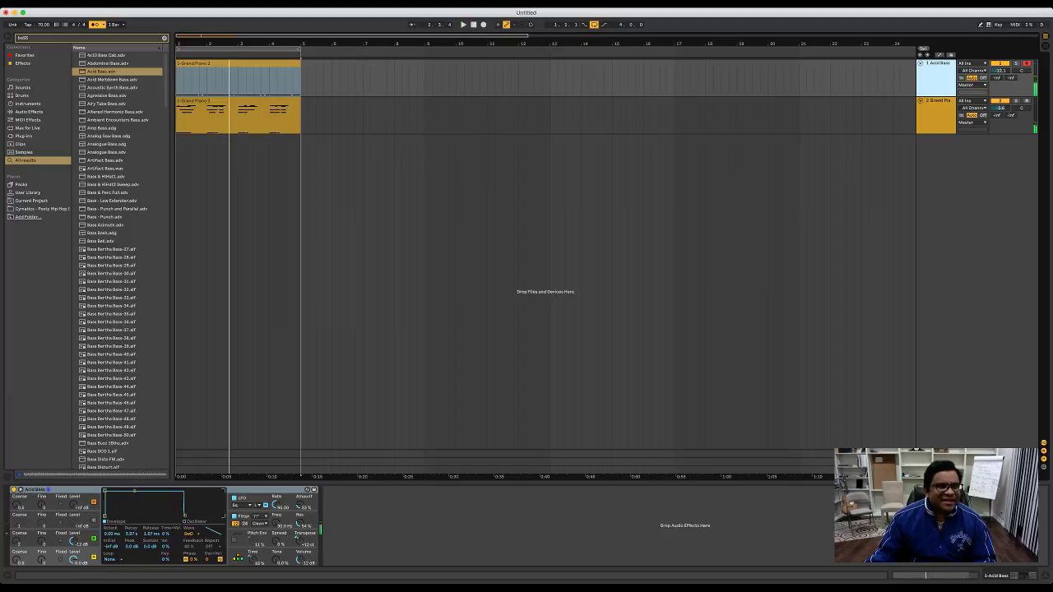
Step: Preview other bass presets and replace the first track's instrument with Amp Bass.adg
click(107, 95)
click(112, 88)
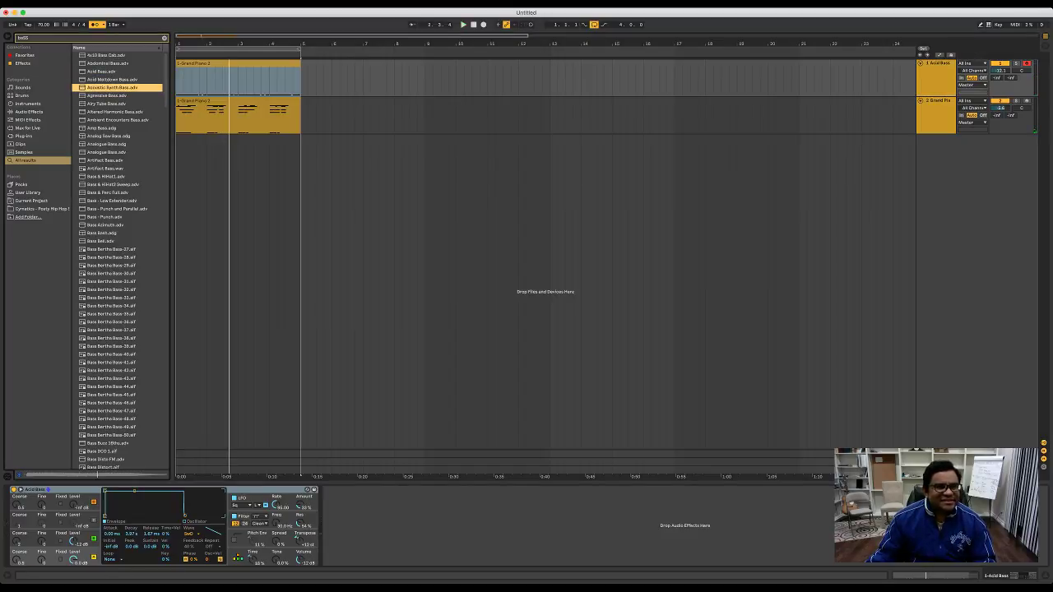
click(102, 128)
key(Down)
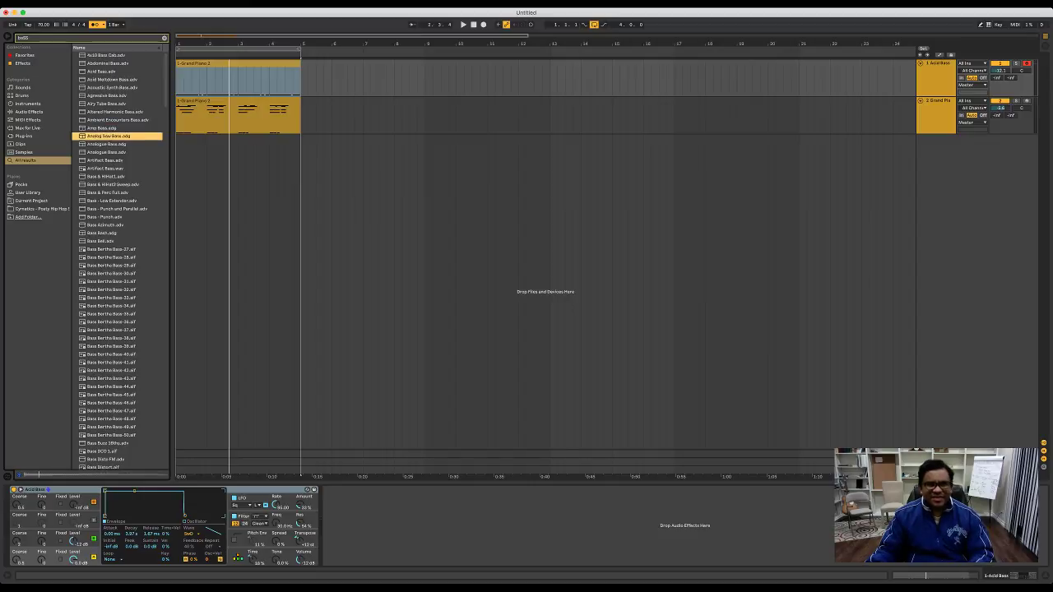
key(Up)
key(Return)
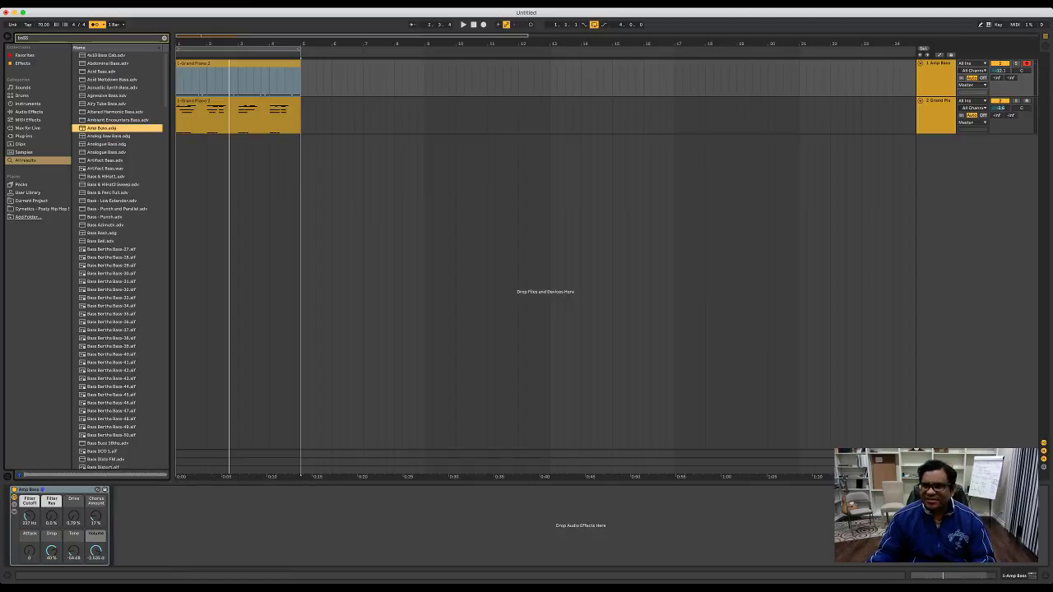
Step: Recolor the bass track and its clip yellow, and play the loop to hear the new bass
click(937, 63)
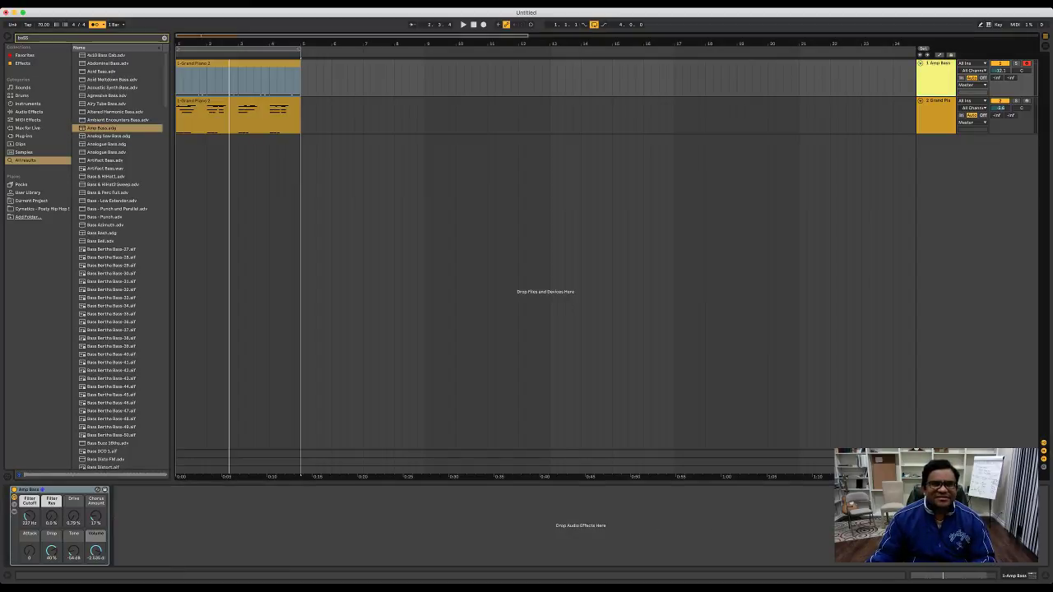
key(space)
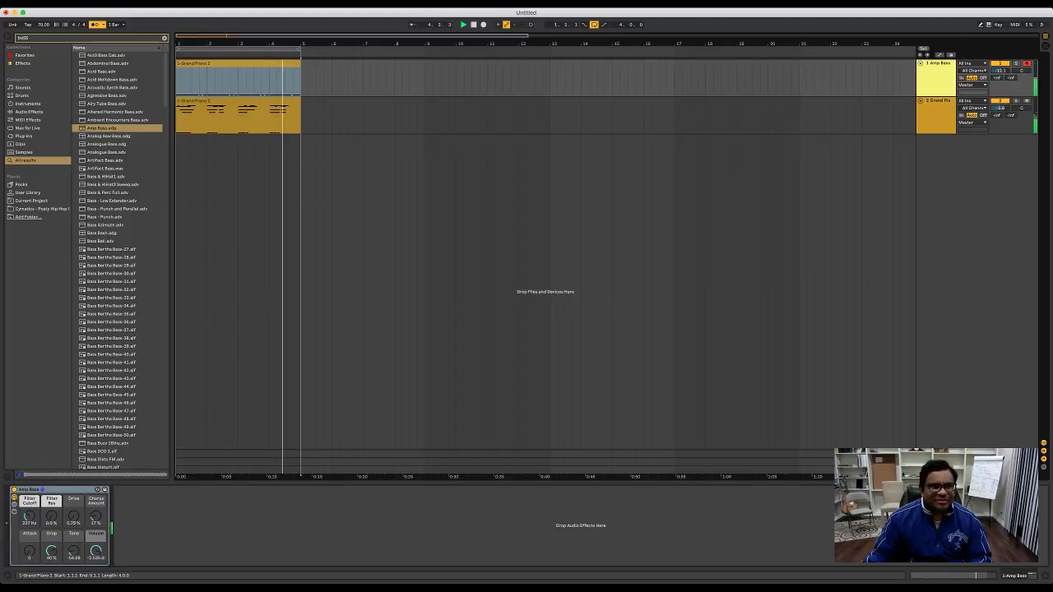
key(space)
Step: Replace the browser search with "kick" and audition several kick samples, including E-Kick 3, Kick 1 and Kick 3k Deep.wav
click(316, 116)
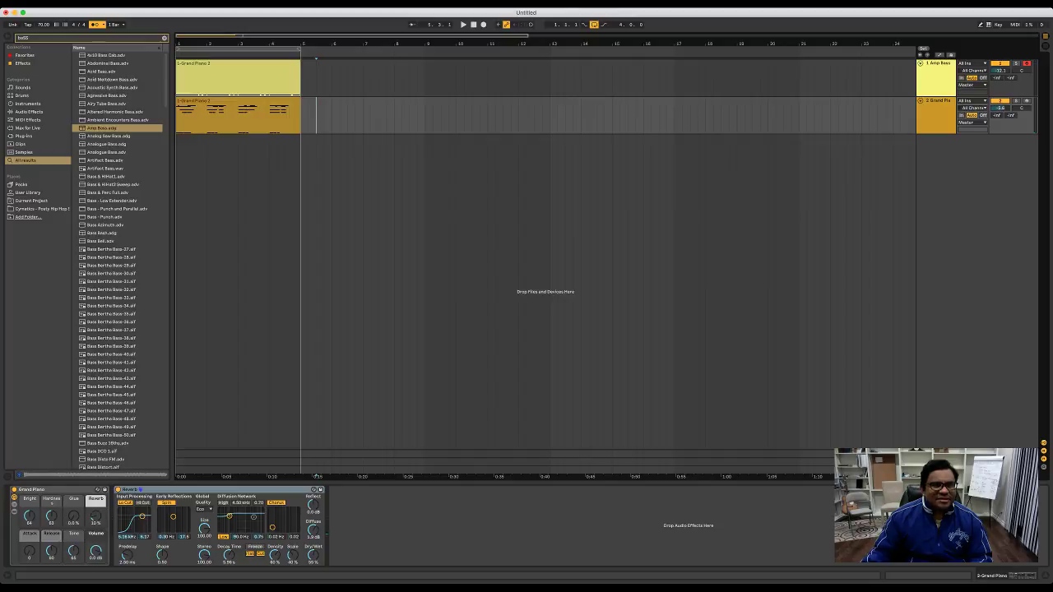
key(plus)
key(plus)
key(plus)
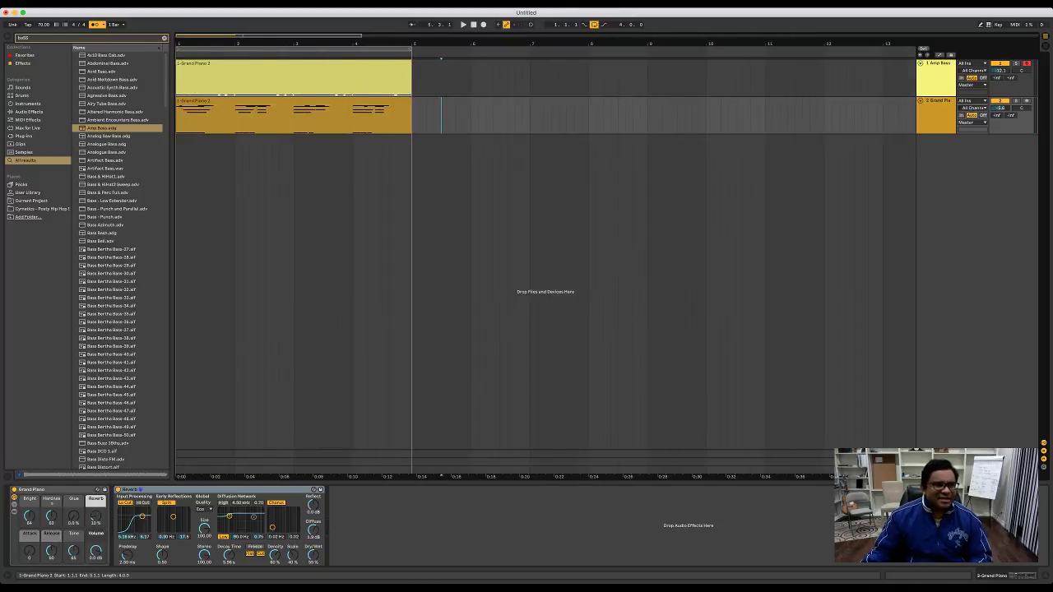
click(164, 38)
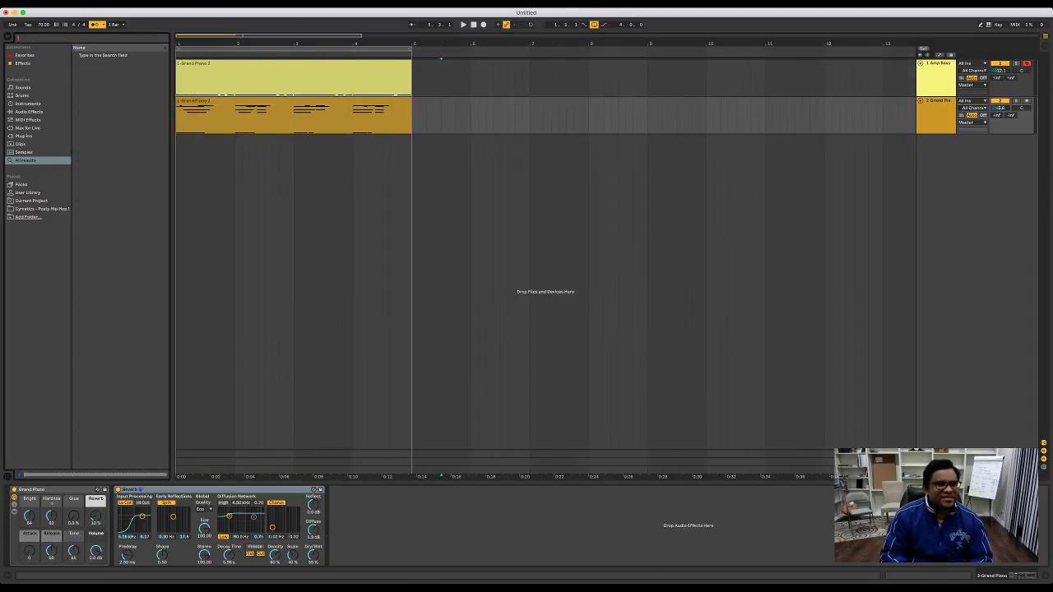
text(kick)
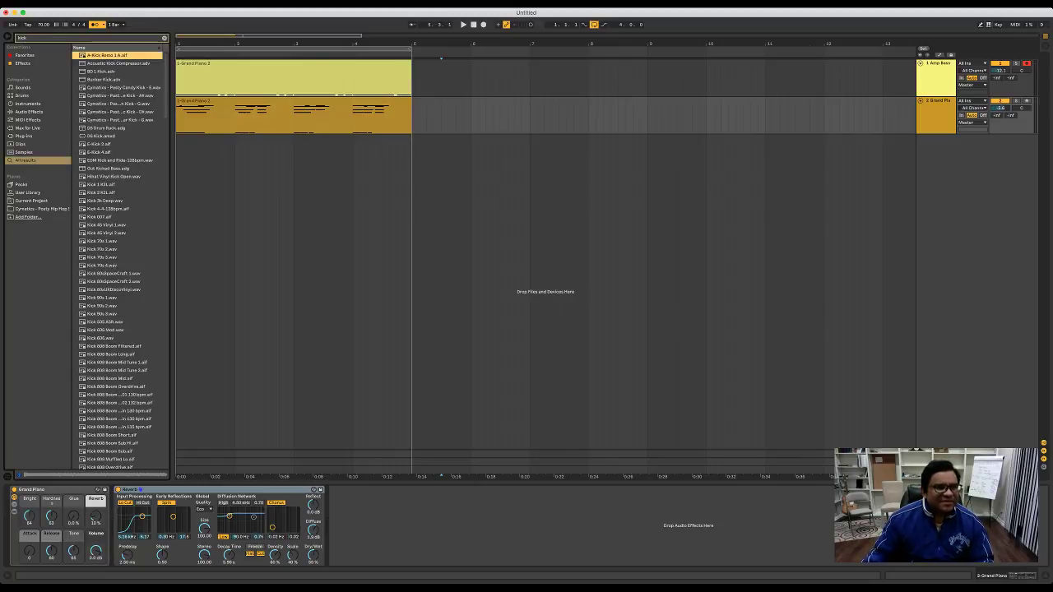
click(99, 152)
click(99, 144)
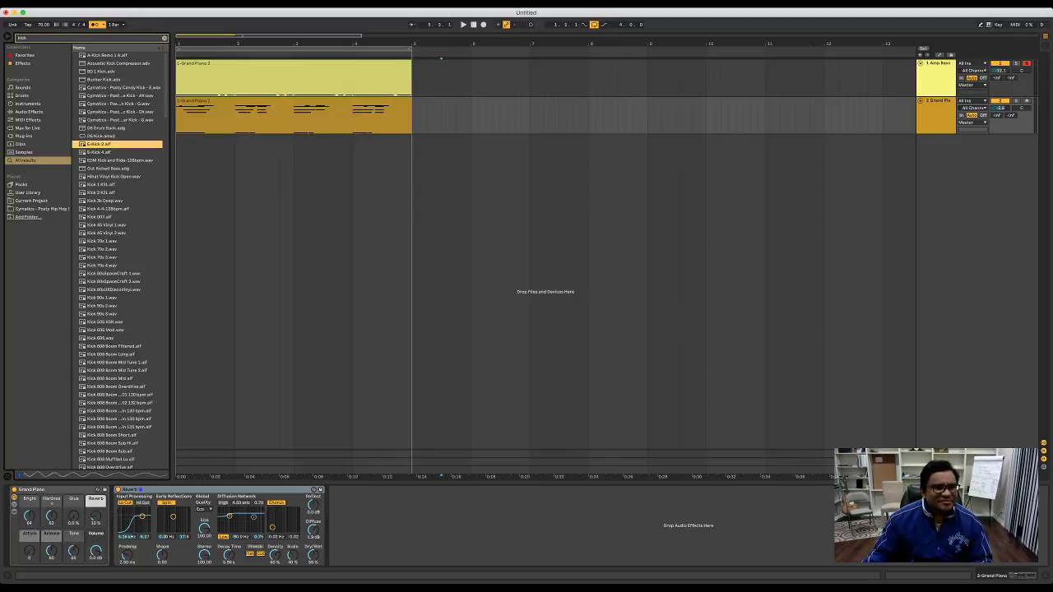
click(99, 152)
click(101, 184)
click(100, 192)
click(104, 201)
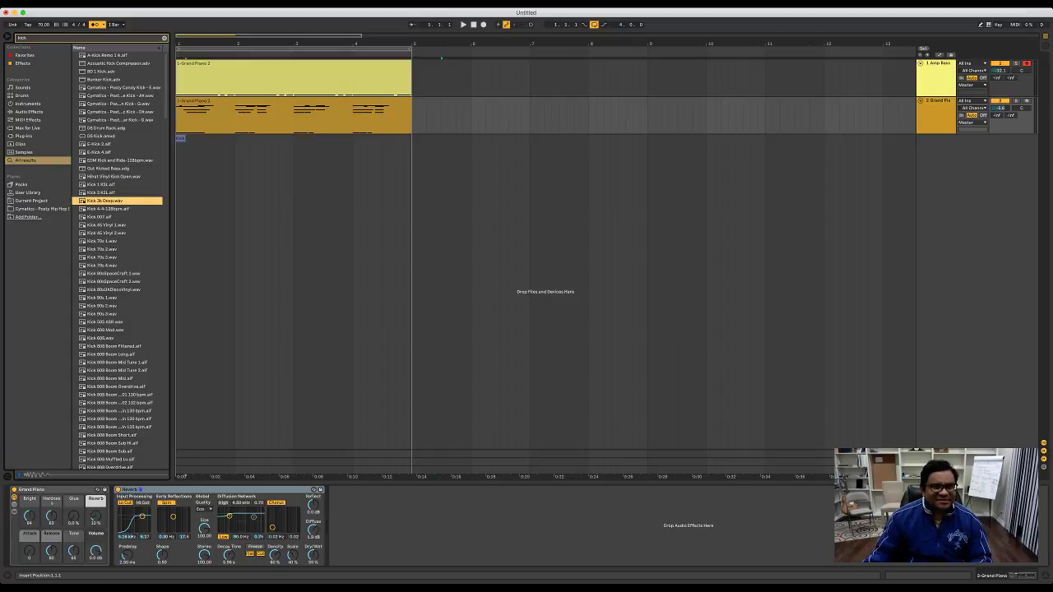
Step: Place Kick 3k Deep.wav at the start of bar 1 on a new track and duplicate it to bar 2
drag(180, 138, 180, 140)
key(space)
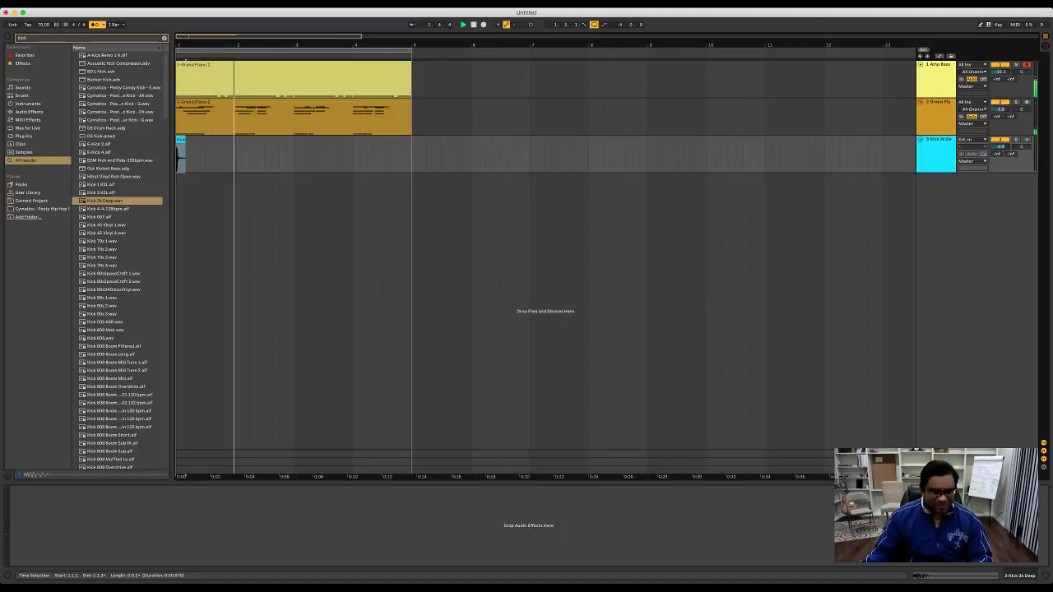
key(super+d)
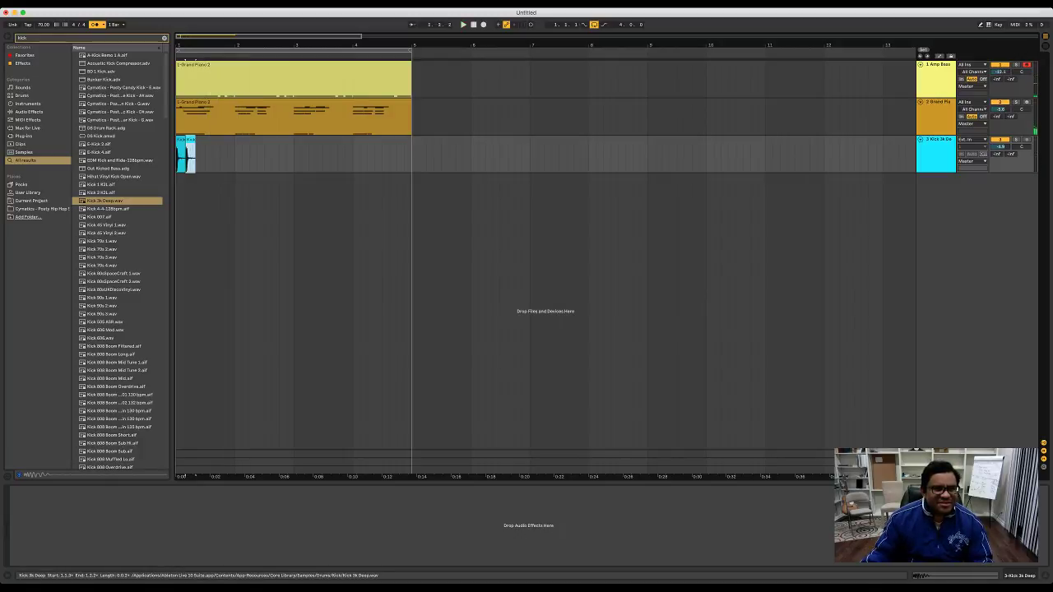
drag(191, 140, 240, 140)
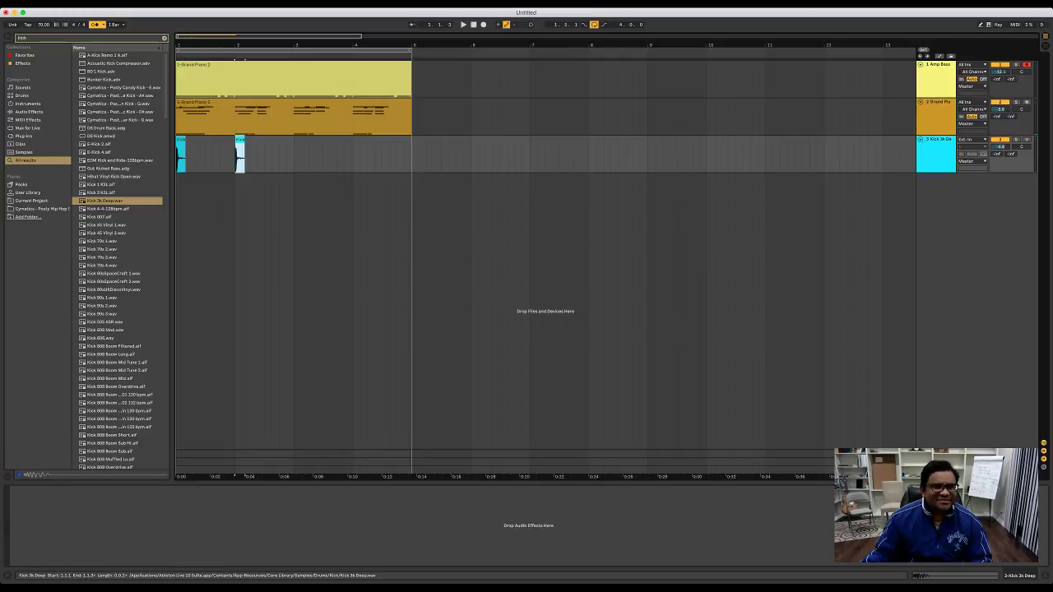
Step: Play the loop with the kicks and move the second kick slightly before bar 2
click(181, 140)
key(space)
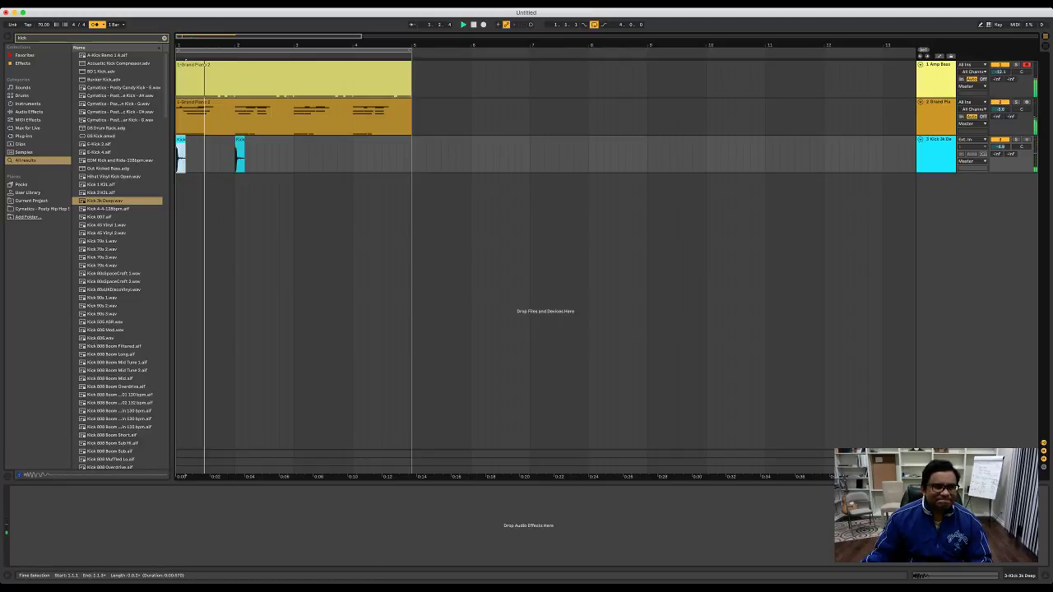
key(space)
drag(240, 140, 233, 140)
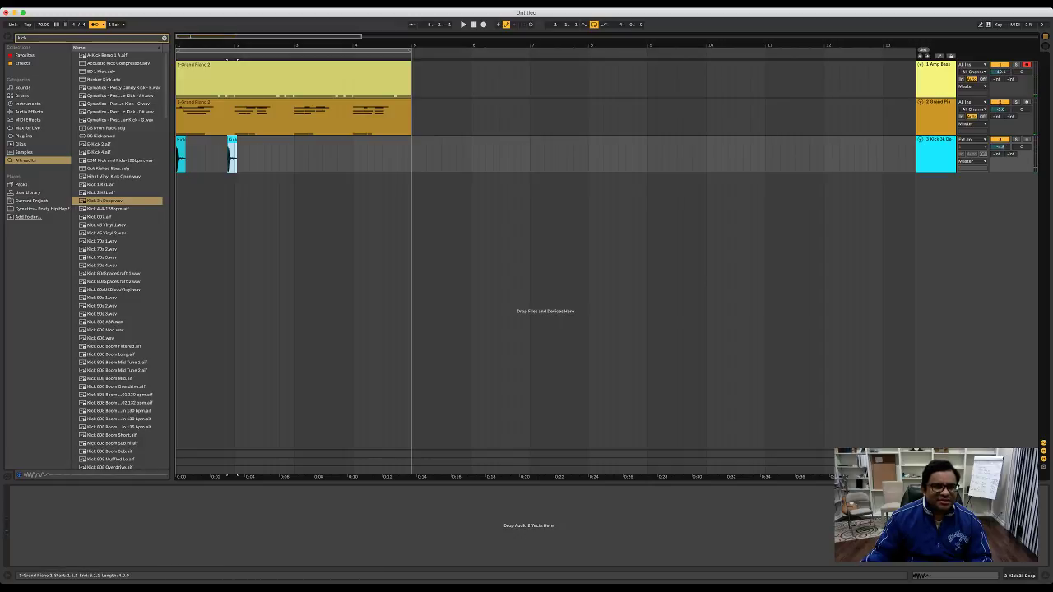
Step: Trim the end of the second kick clip back to the start of bar 2 and play the loop
drag(224, 45, 250, 88)
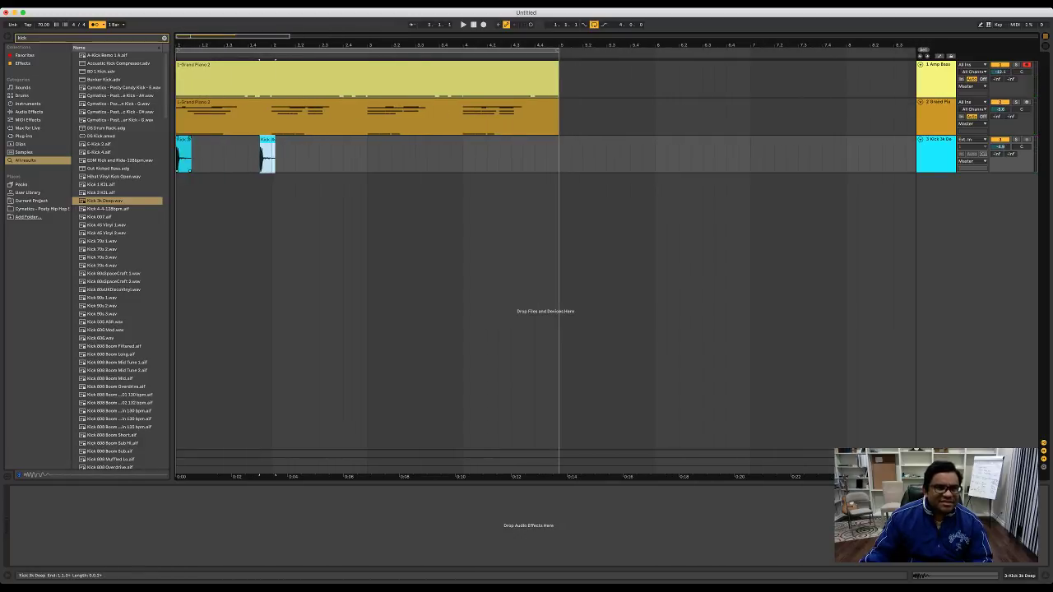
drag(205, 45, 242, 90)
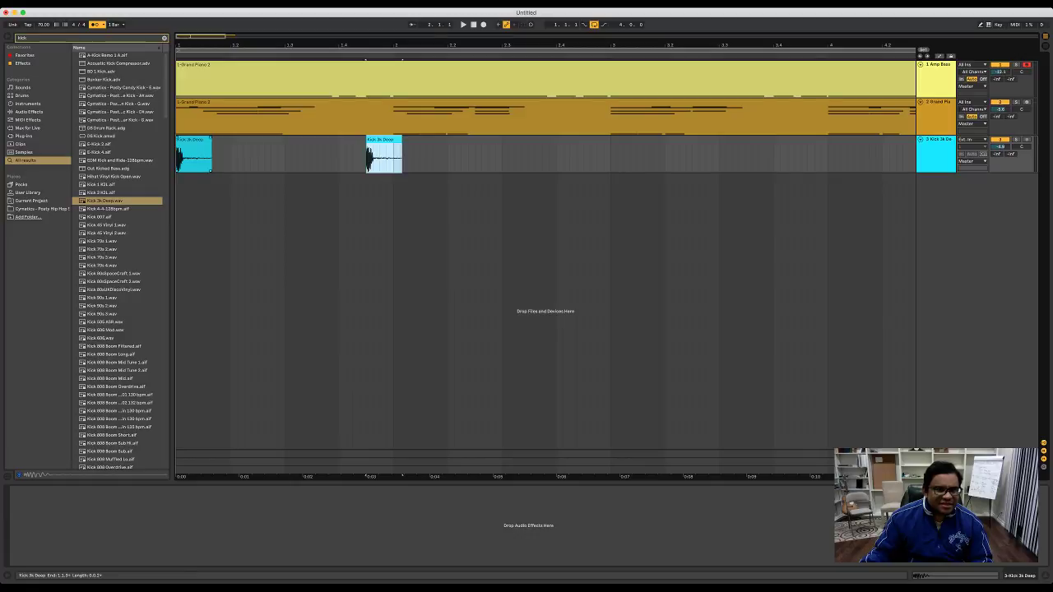
drag(211, 136, 195, 138)
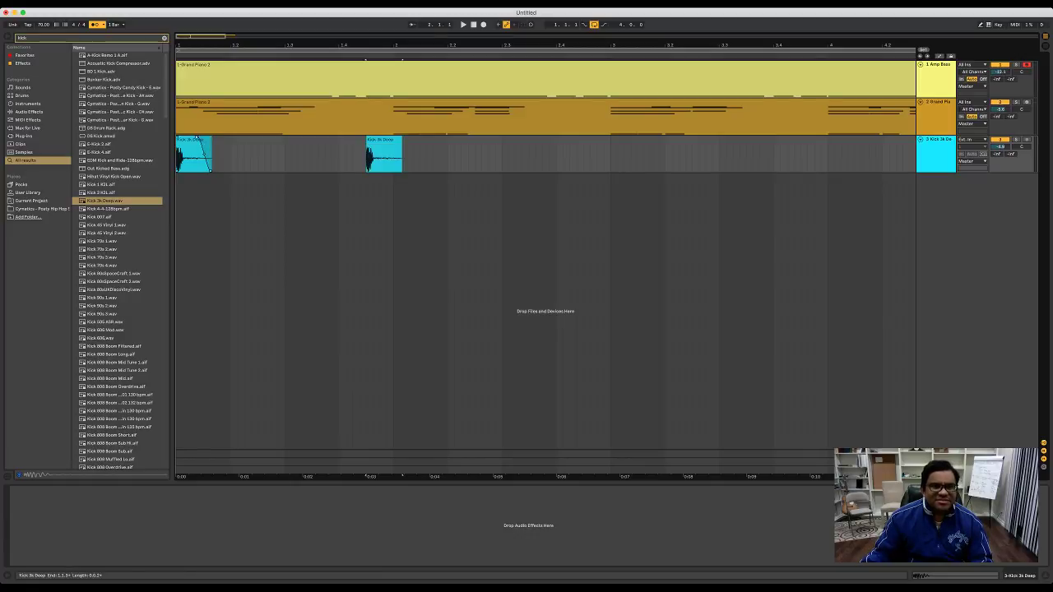
key(space)
click(383, 156)
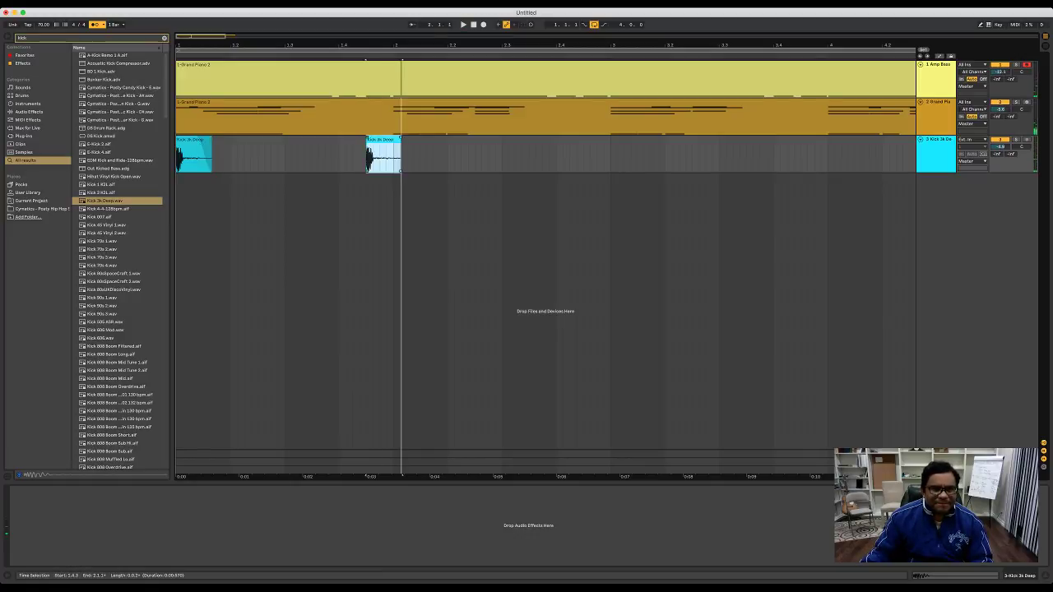
drag(401, 170, 392, 170)
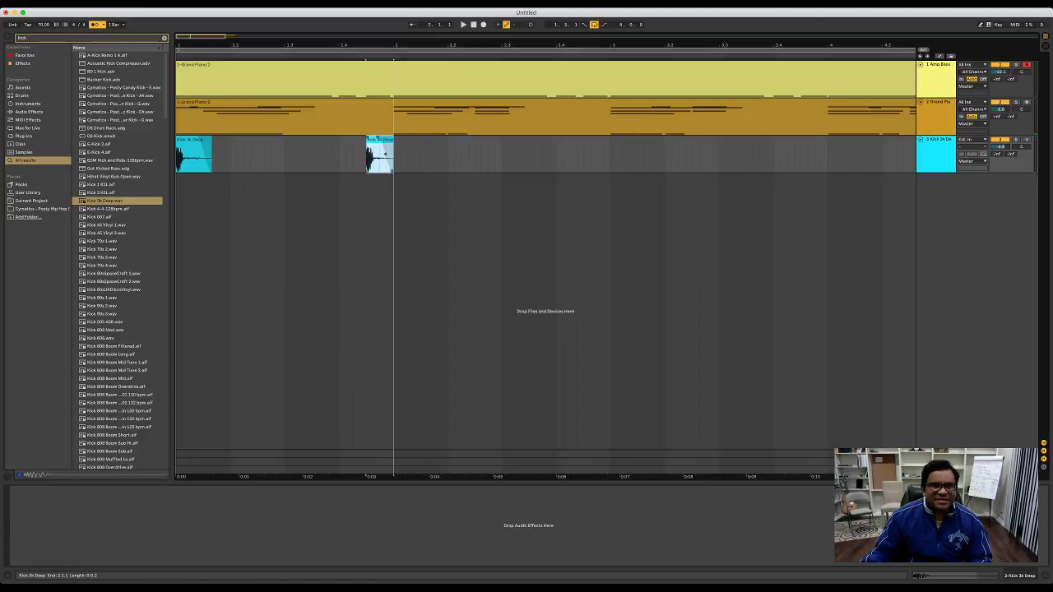
click(473, 25)
key(space)
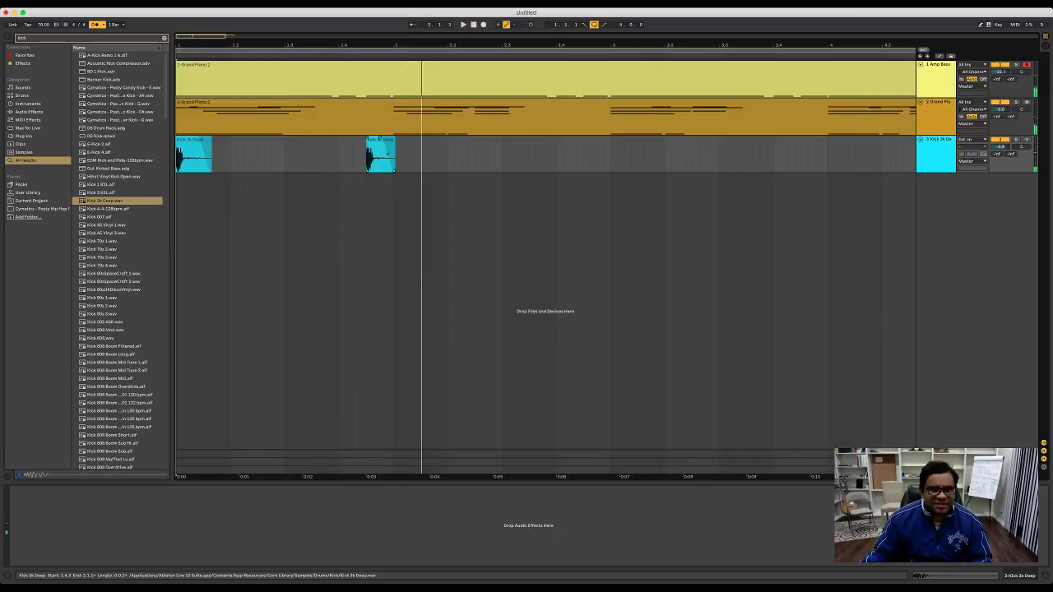
Step: Shorten the second kick, duplicate it to start at bar 2, and play the loop from the beginning
key(space)
drag(394, 154, 388, 140)
key(super+d)
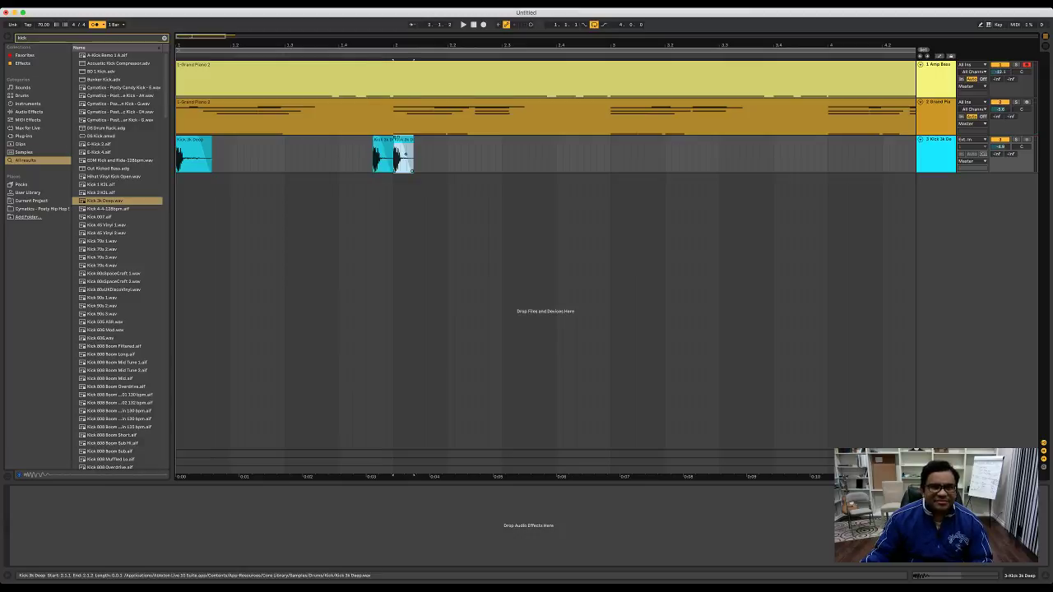
key(space)
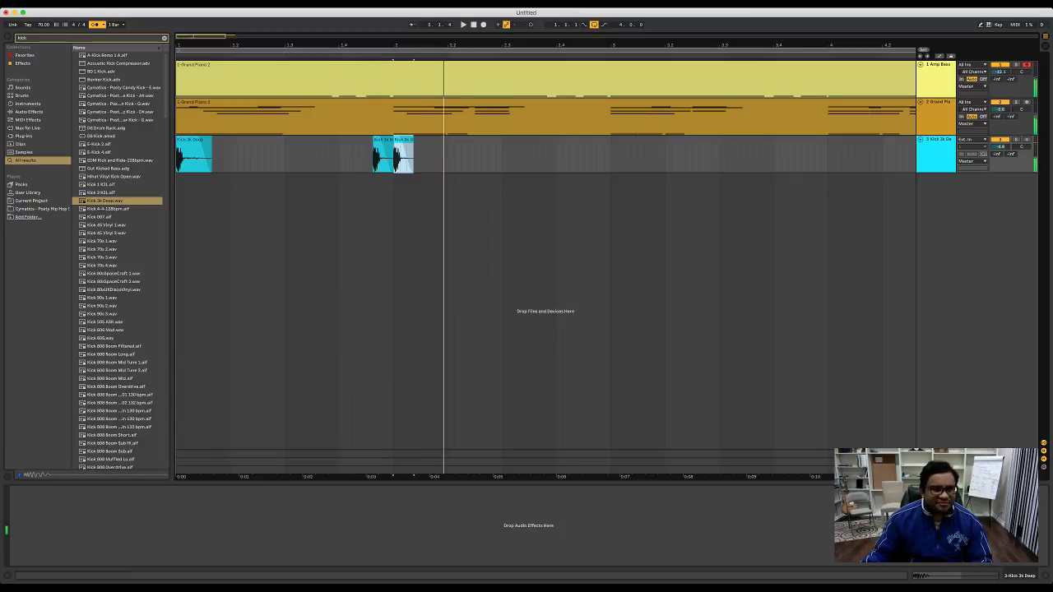
key(Home)
key(space)
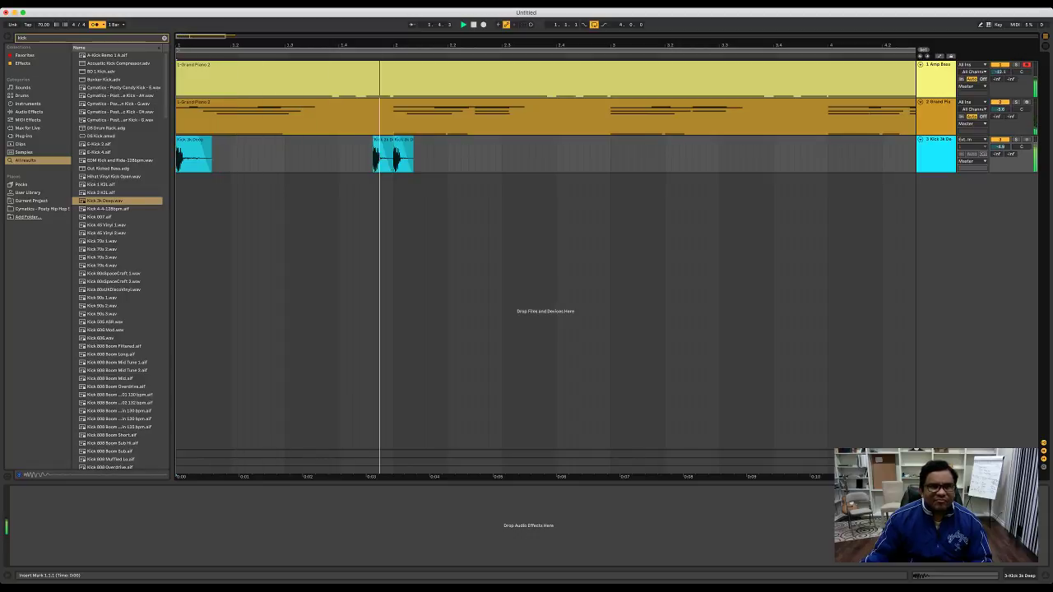
Step: Tighten the kick pair so the first hit starts at 1.4.4 and the other at 2.1.1, and play the passage
drag(381, 45, 381, 82)
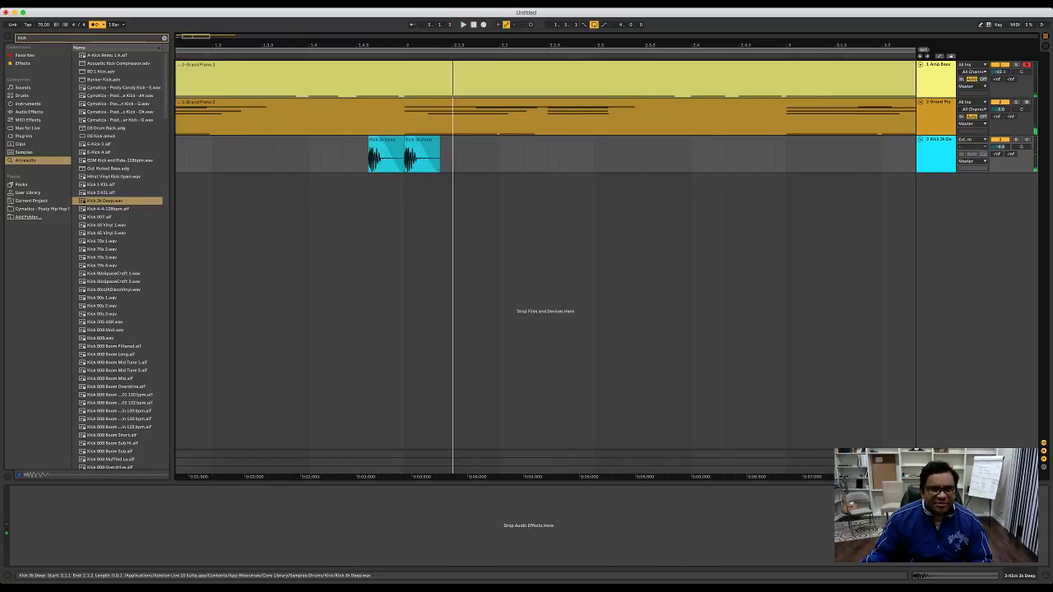
key(space)
mouse_move(420, 140)
mouse_down()
mouse_move(443, 140)
mouse_move(380, 156)
mouse_move(404, 141)
mouse_up()
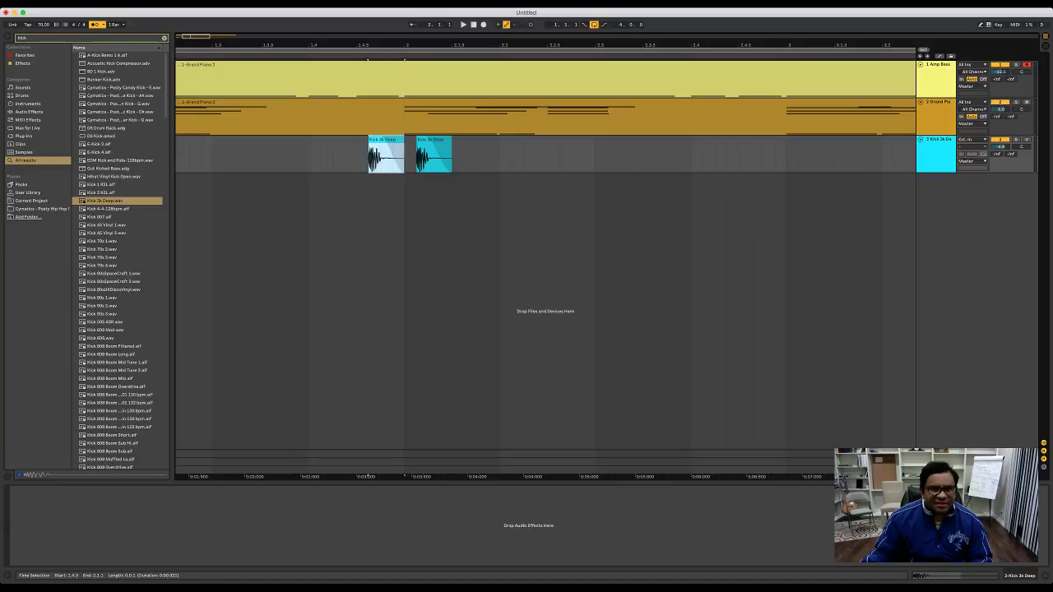
click(392, 154)
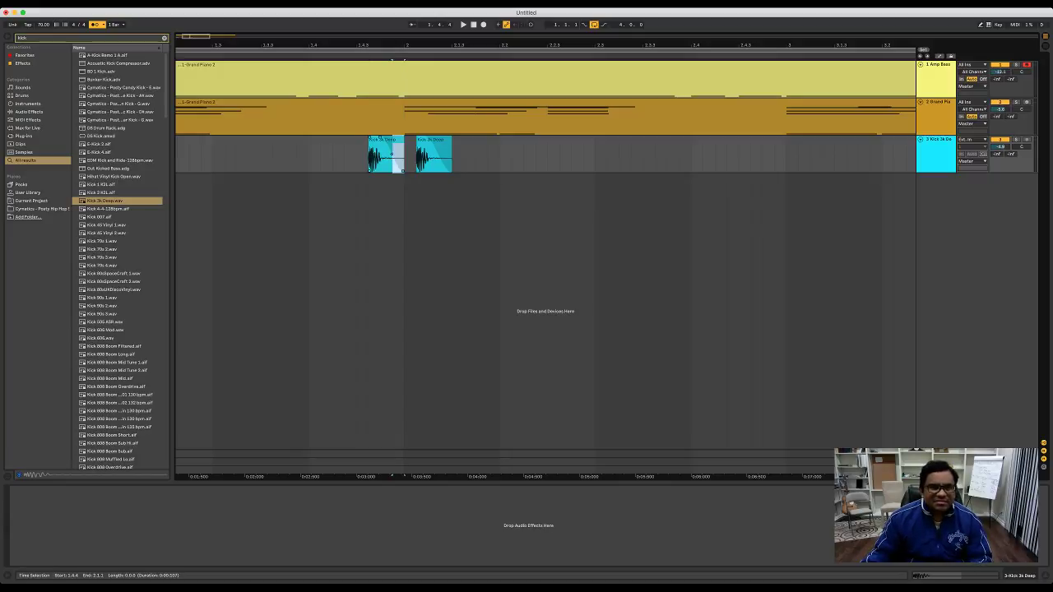
drag(380, 140, 416, 140)
click(367, 155)
key(space)
key(space)
click(356, 154)
key(space)
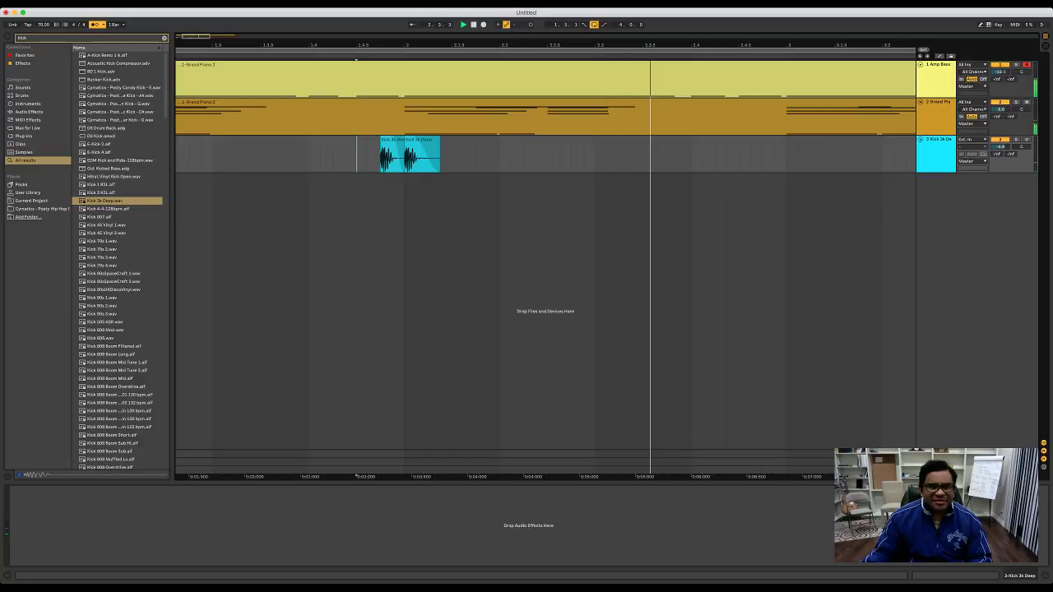
Step: Shorten the arrangement loop to bars 1 and 2 and play it
scroll(546, 263, down, 8)
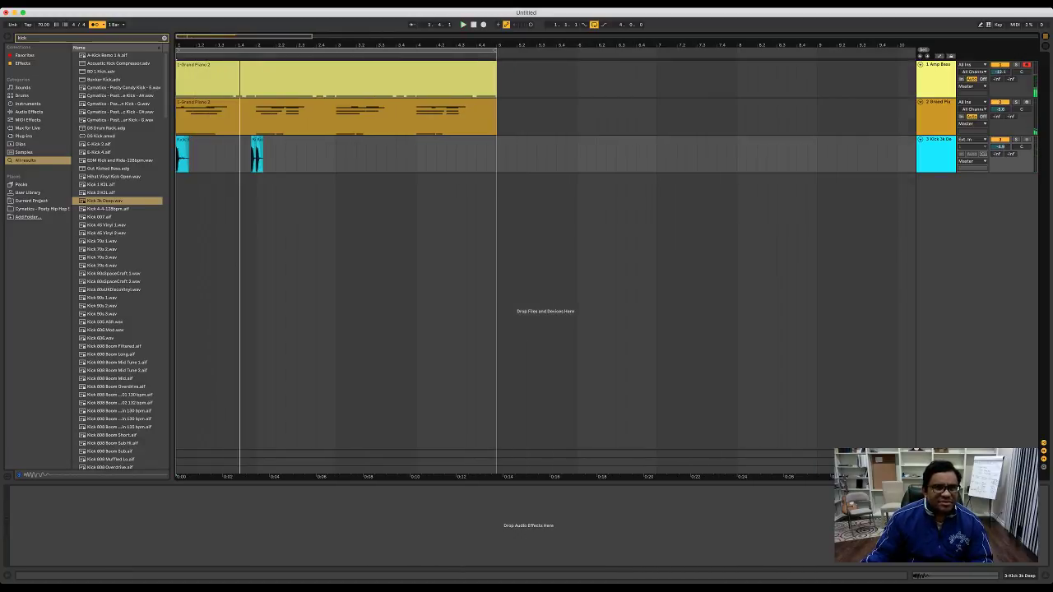
key(space)
drag(496, 51, 336, 50)
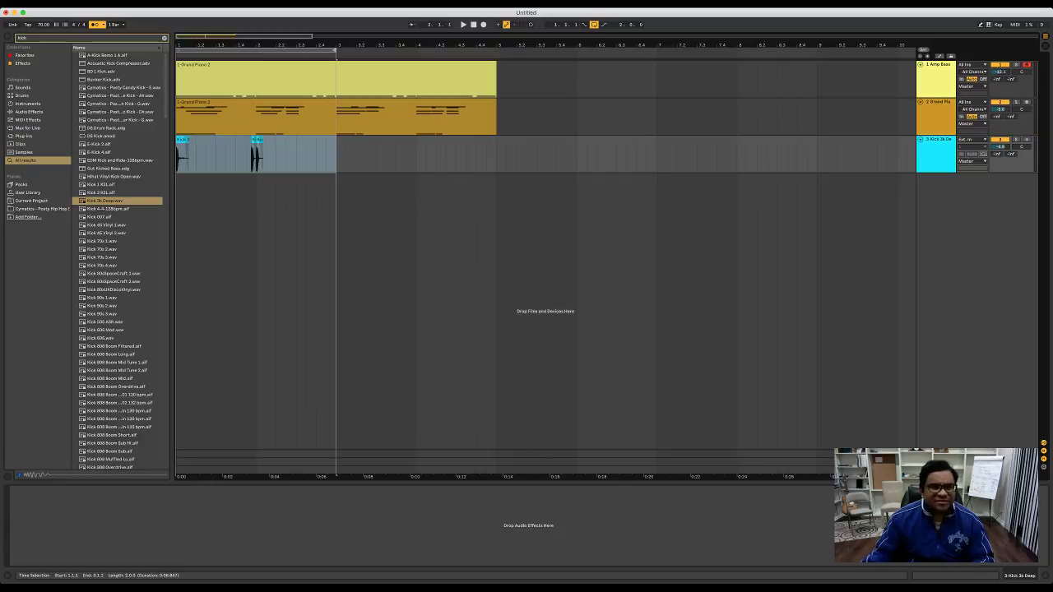
key(space)
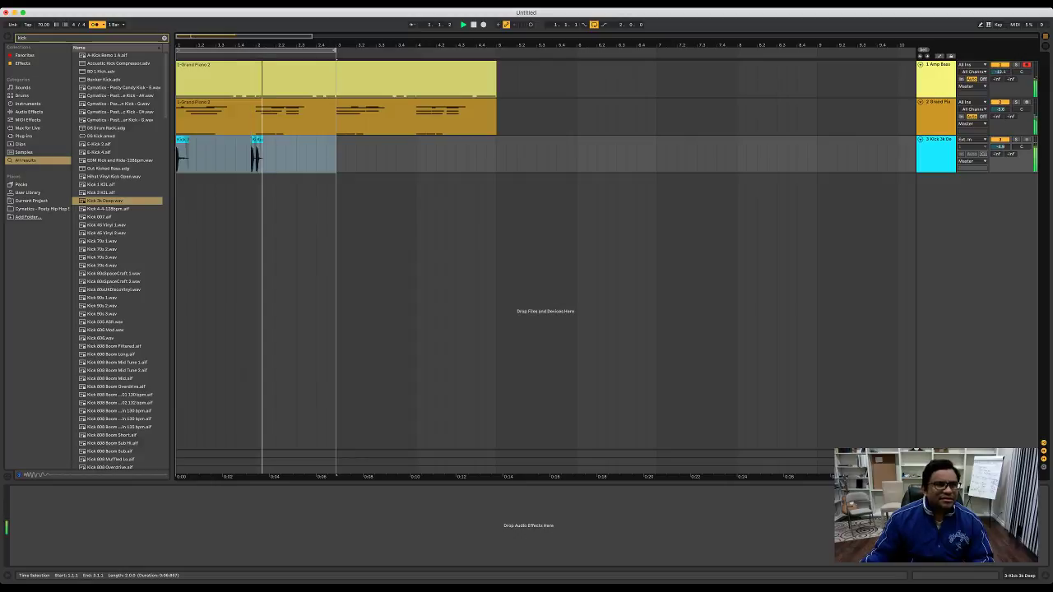
key(space)
Step: Replace the browser search with "snare" and audition the first samples down to A-Snare Ludwig 1 A.aif
key(super+f)
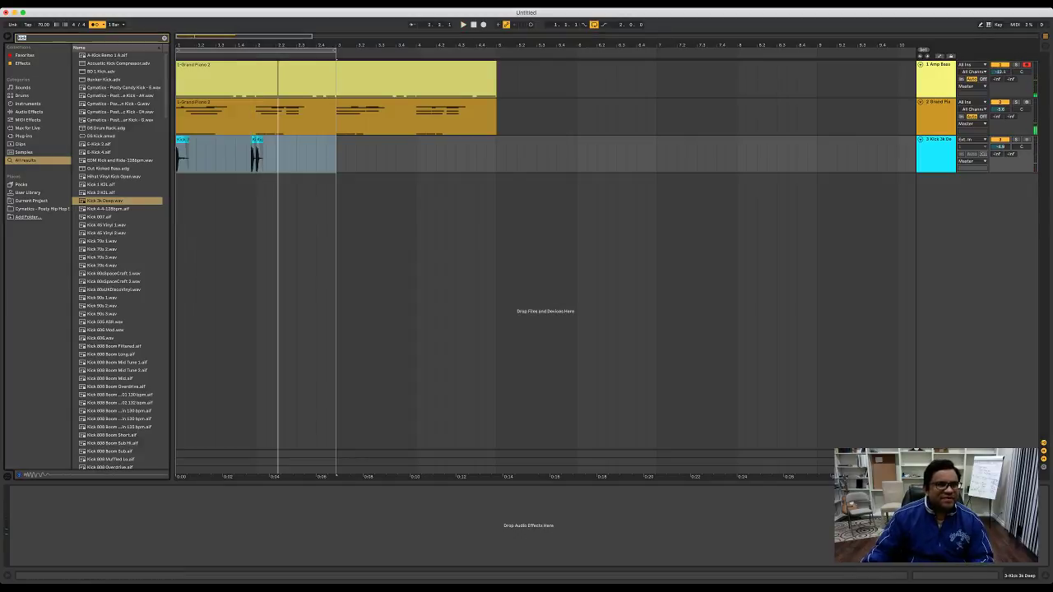
text(snare)
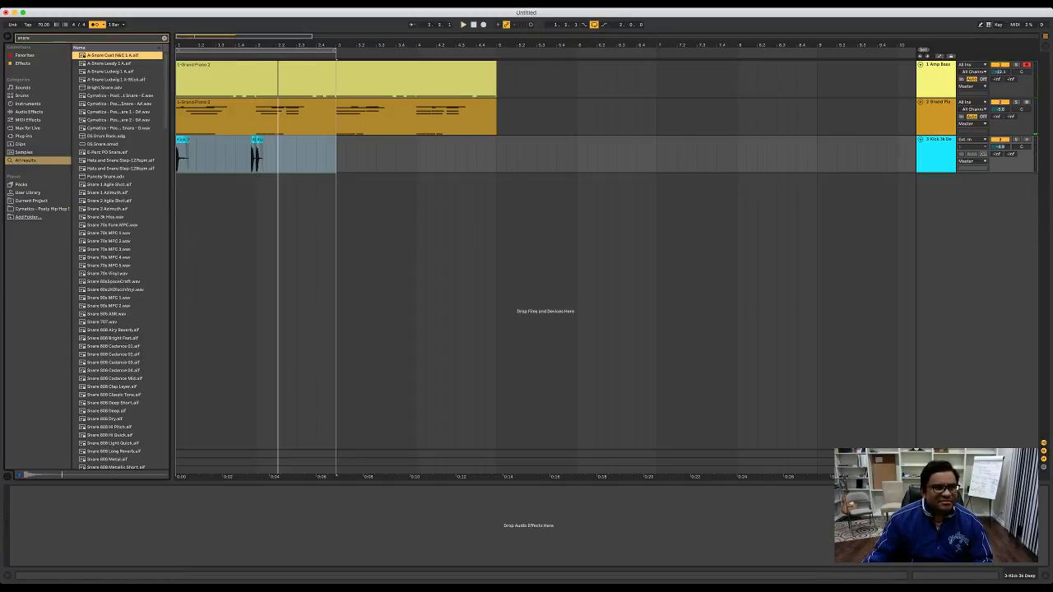
key(Down)
key(Down)
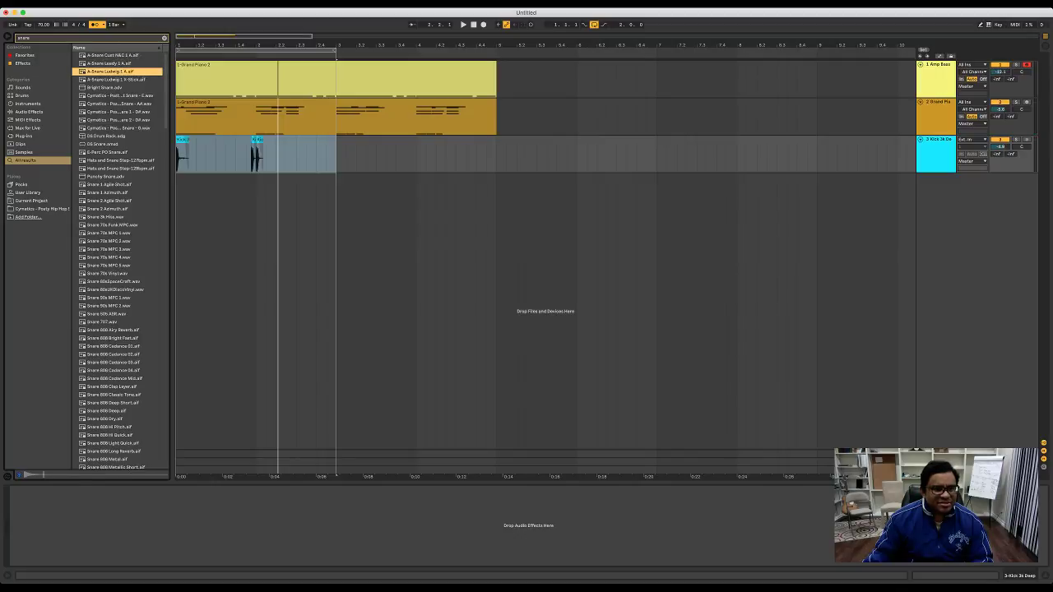
Step: Place A-Snare Ludwig 1 A.aif at 1.2.1 on a new track, lower that track's volume, and play the loop
drag(110, 72, 215, 176)
click(473, 24)
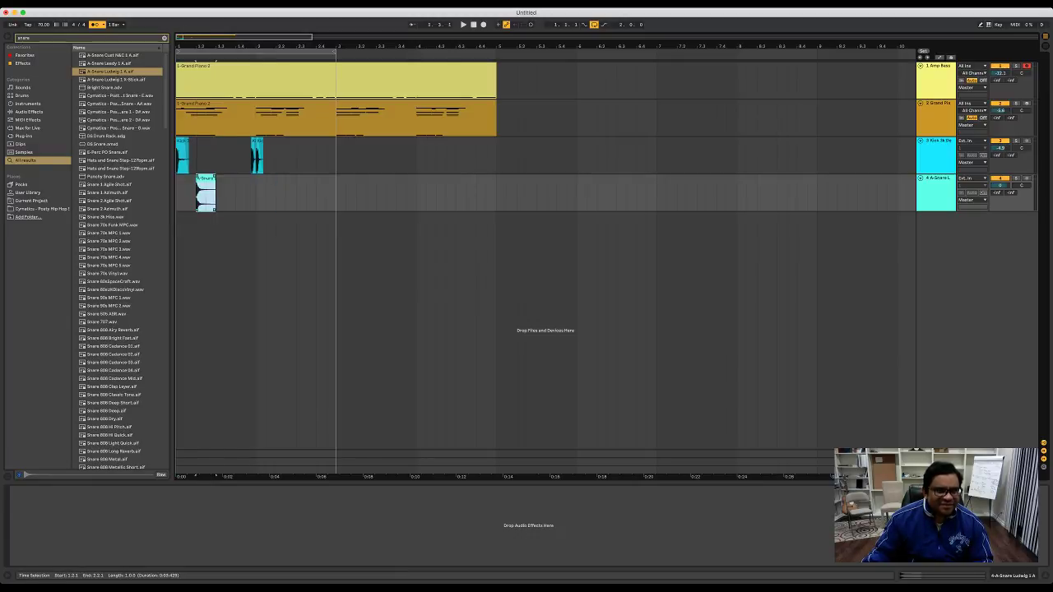
key(space)
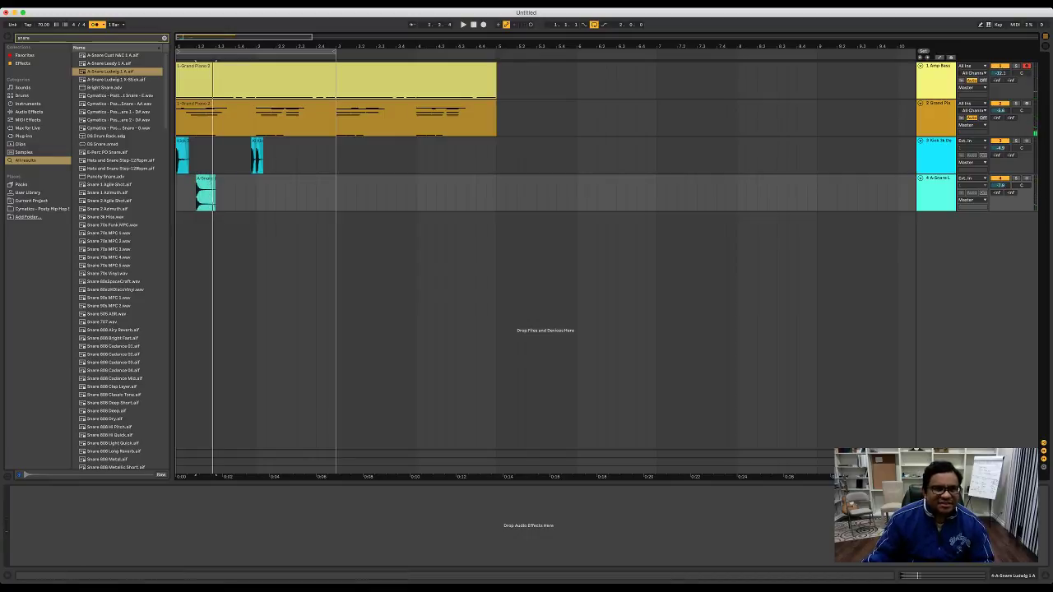
key(space)
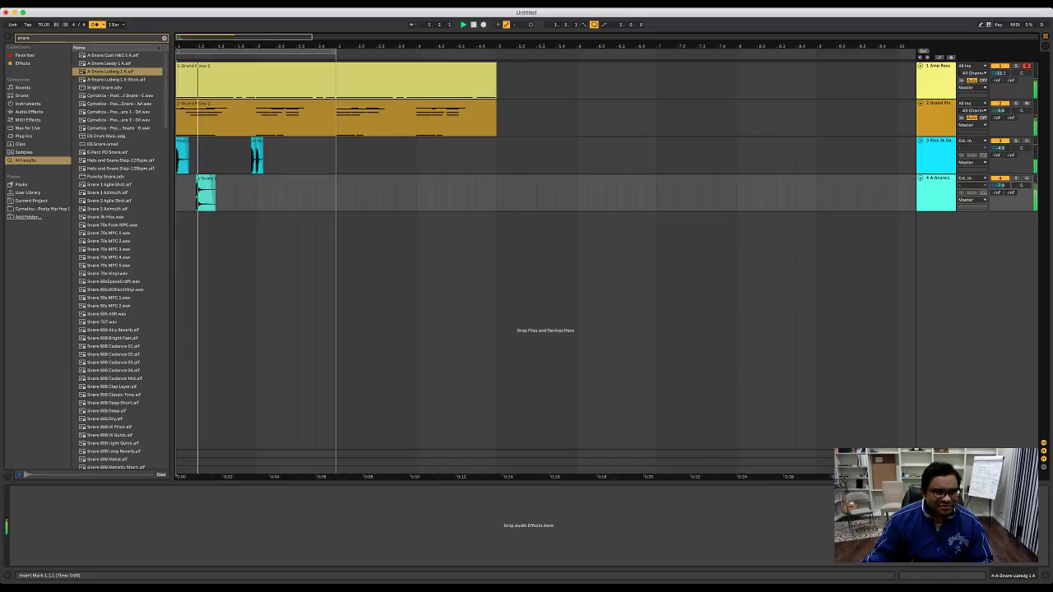
Step: Trim the snare clip at 1.2.1 to half a beat and play the loop
drag(215, 177, 205, 177)
key(space)
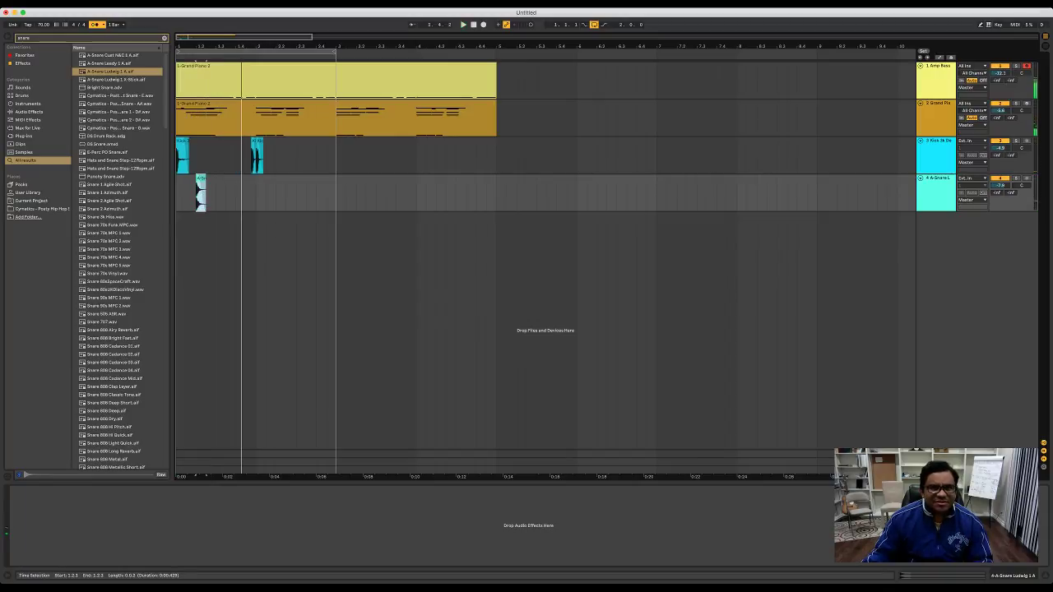
key(space)
key(space)
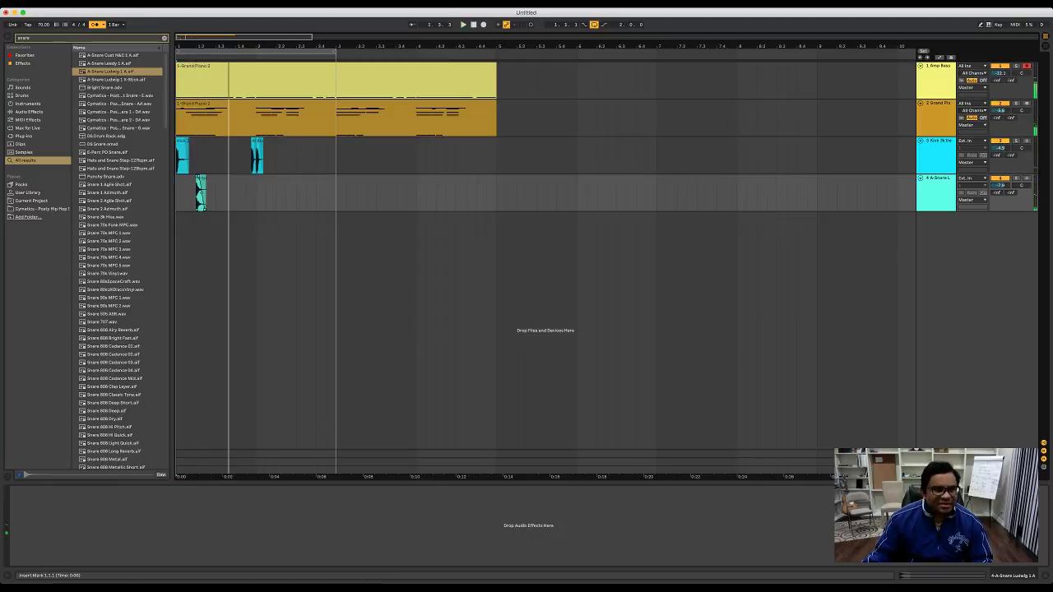
key(space)
Step: Duplicate the snare, shift the copy to 1.3.3, duplicate it again directly behind, and play the loop
key(ctrl+d)
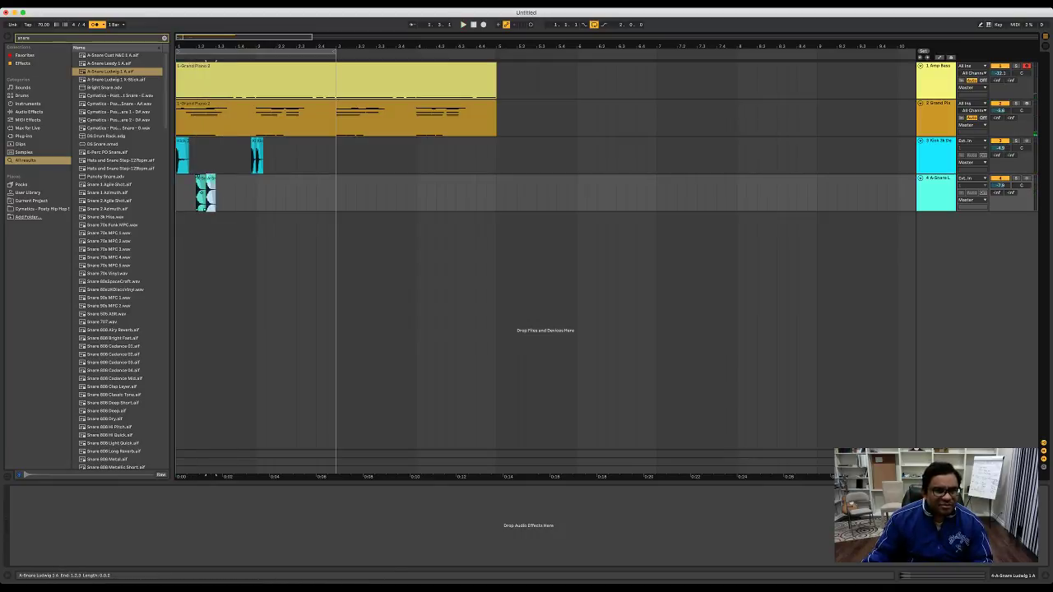
key(Right)
key(Right)
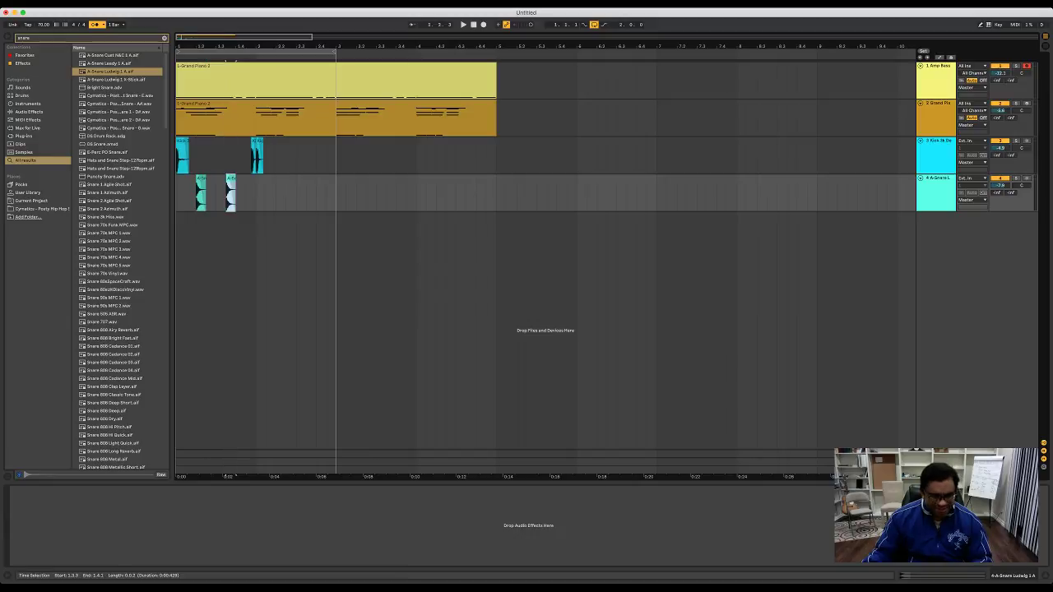
key(ctrl+d)
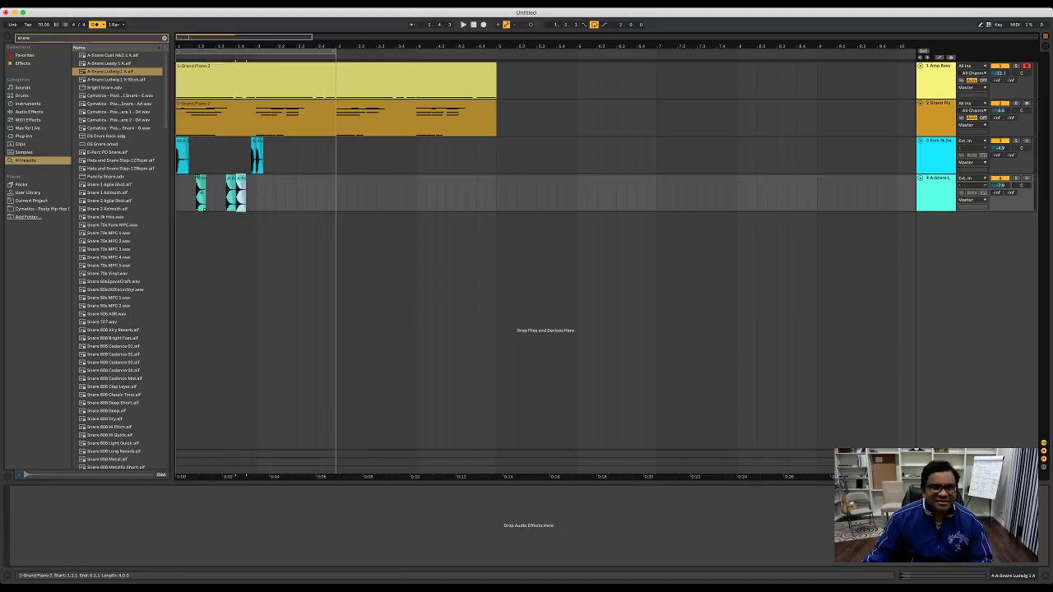
key(space)
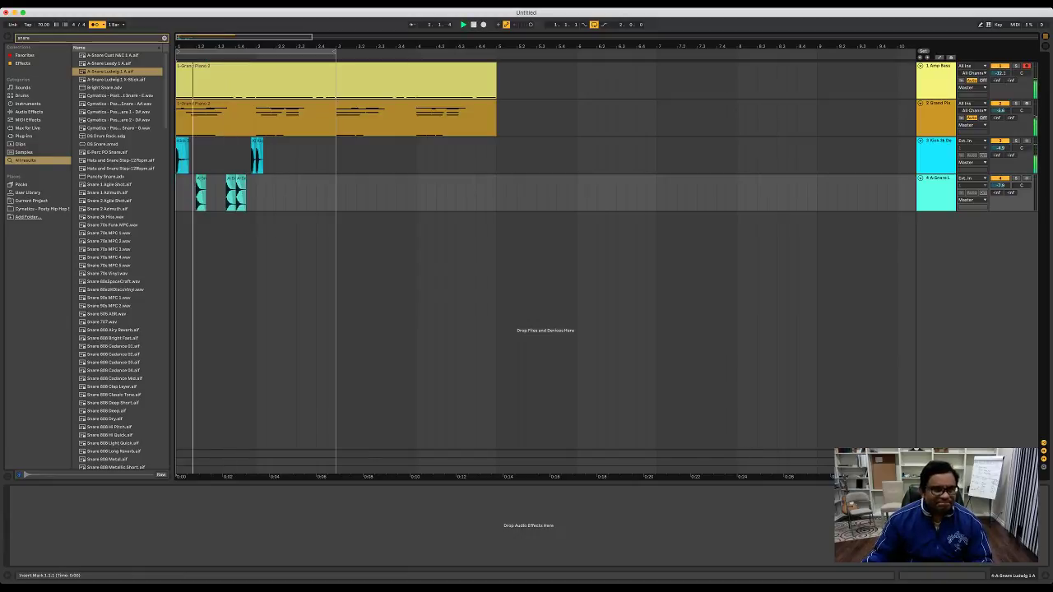
key(space)
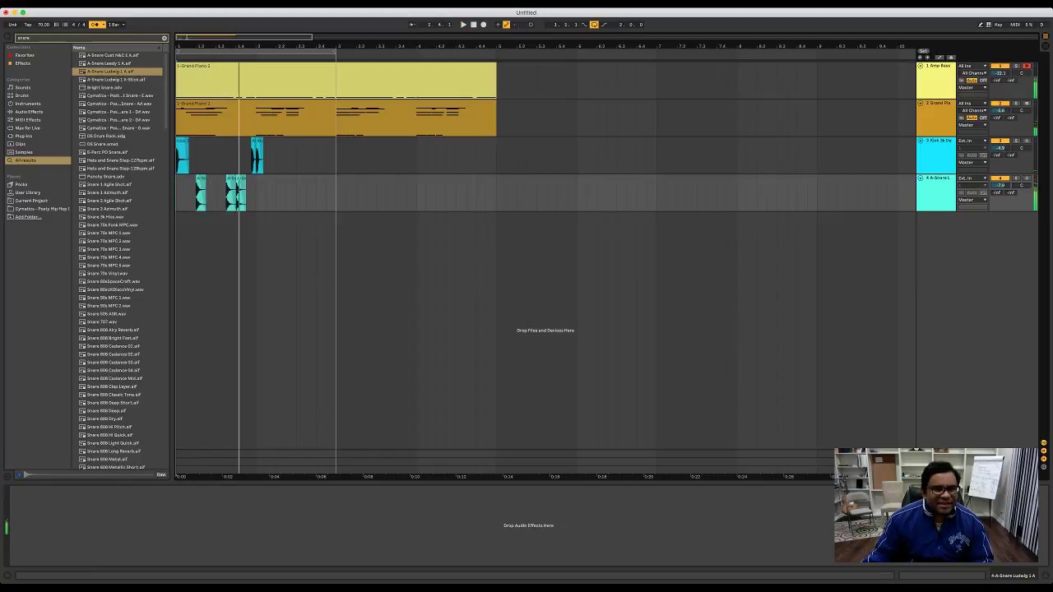
Step: Play from just before the first snare, then shorten the second snare to a sixteenth and move it to 1.3.2
scroll(265, 194, up, 5)
scroll(526, 246, left, 5)
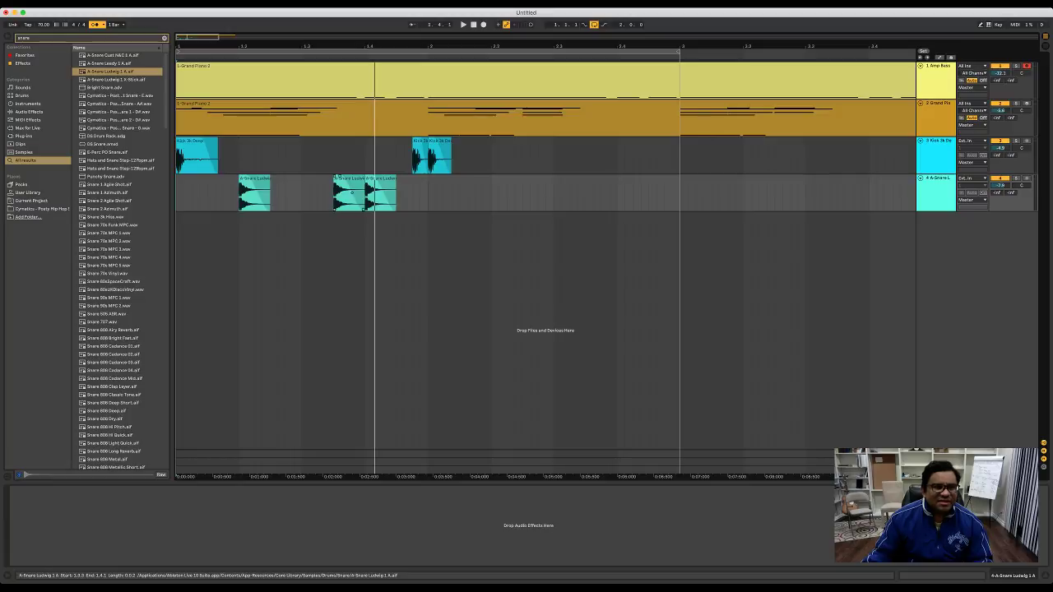
click(231, 194)
key(space)
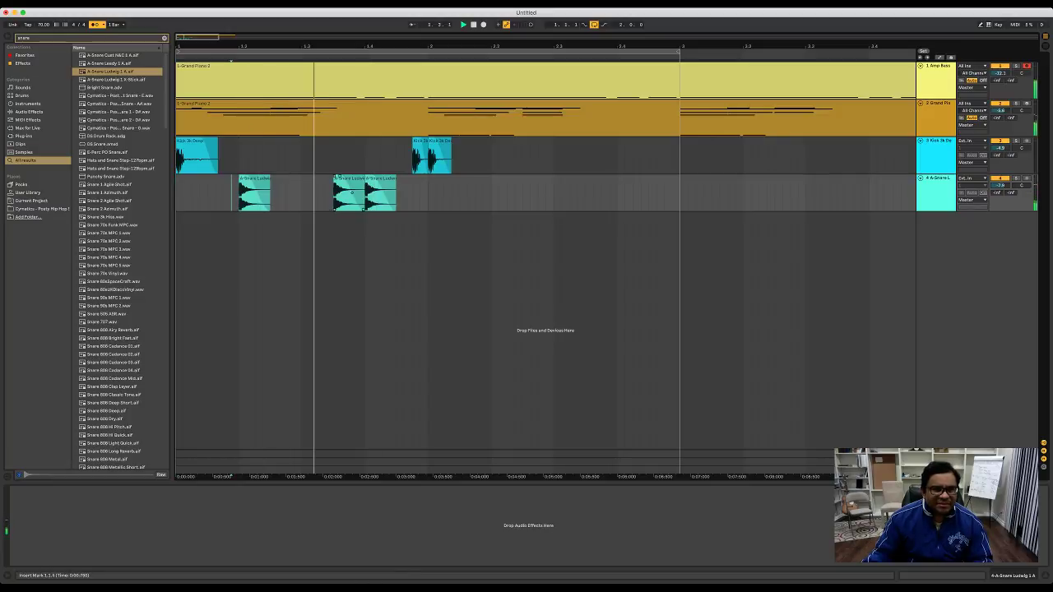
key(space)
mouse_move(336, 178)
mouse_down()
mouse_move(321, 178)
mouse_move(349, 194)
mouse_up()
click(342, 196)
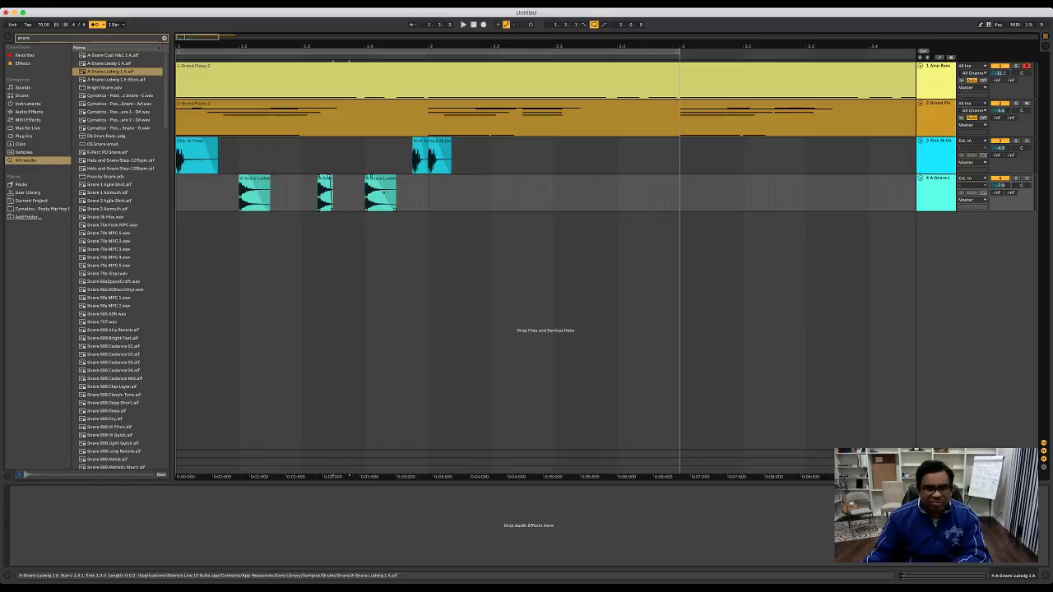
Step: Delete the last snare, duplicate the short snare slightly behind itself, and play from just before the first snare
click(382, 193)
key(Delete)
click(325, 178)
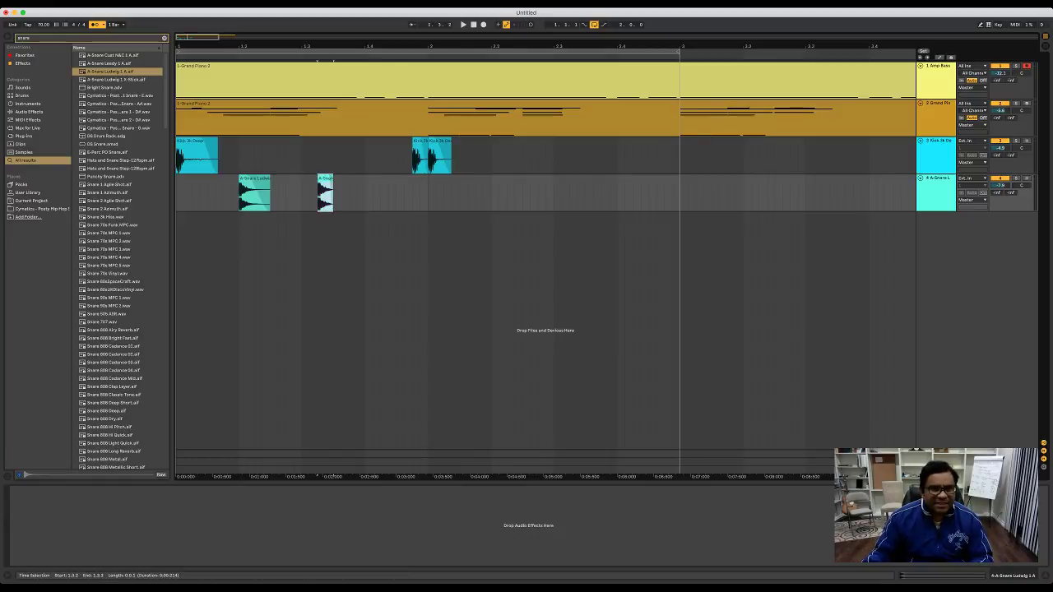
key(super+d)
drag(340, 179, 350, 179)
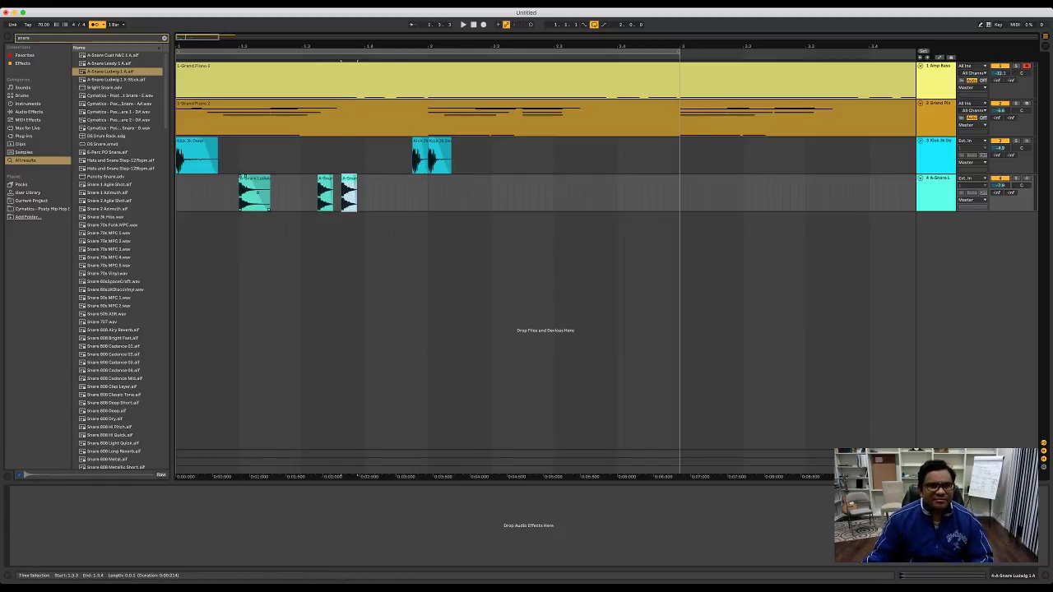
click(231, 193)
key(space)
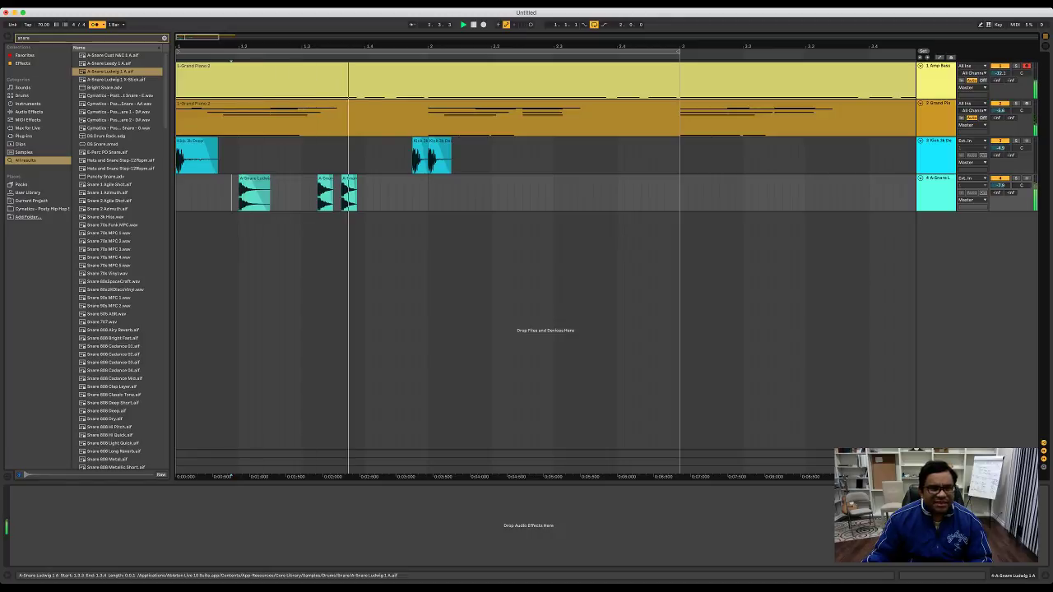
Step: Move the last snare back to 1.3.3, directly behind the one before it, and play from 1.3.1
key(space)
click(348, 179)
drag(349, 178, 340, 178)
click(311, 193)
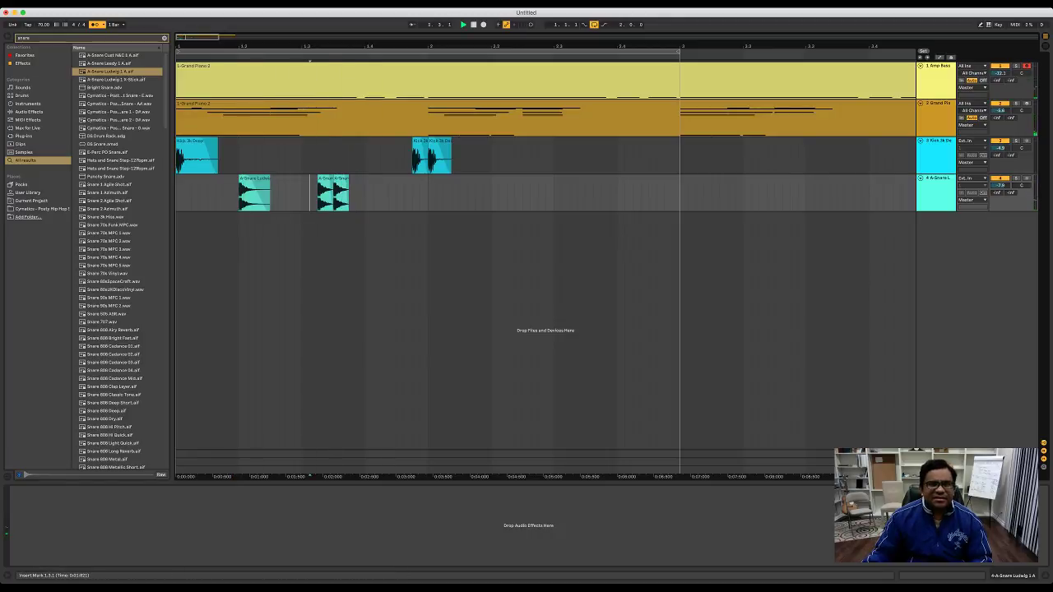
key(space)
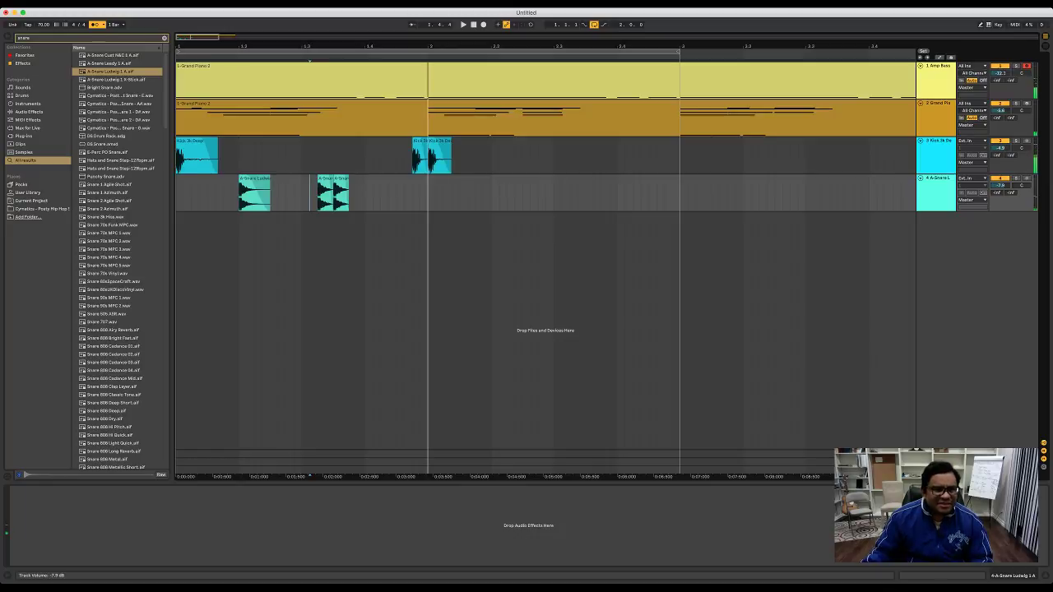
Step: Lower the snare track's volume to -9.1 dB and play the loop from the start
click(247, 179)
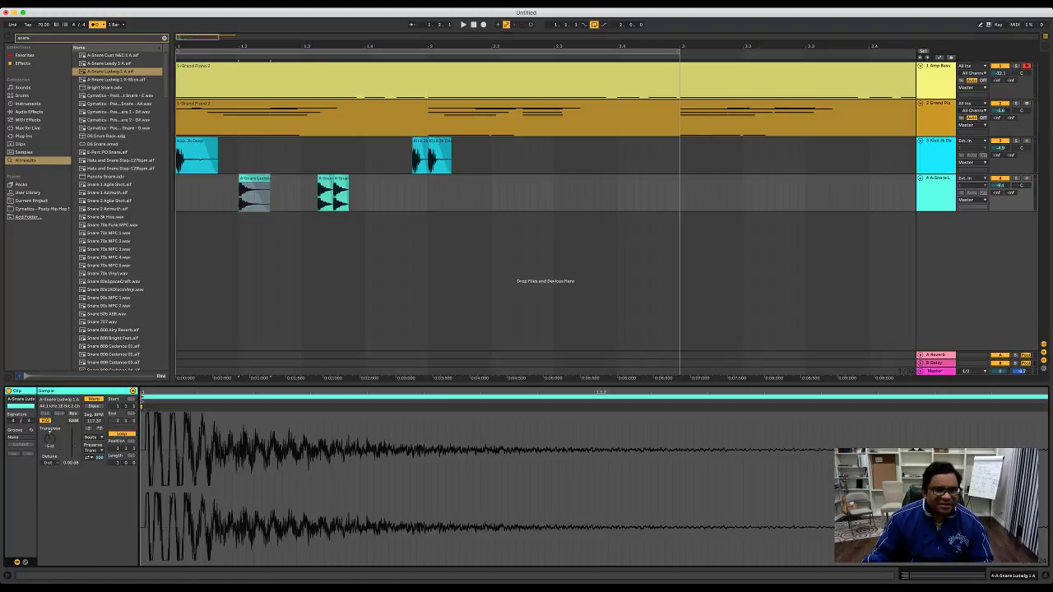
key(space)
key(space)
click(254, 178)
key(space)
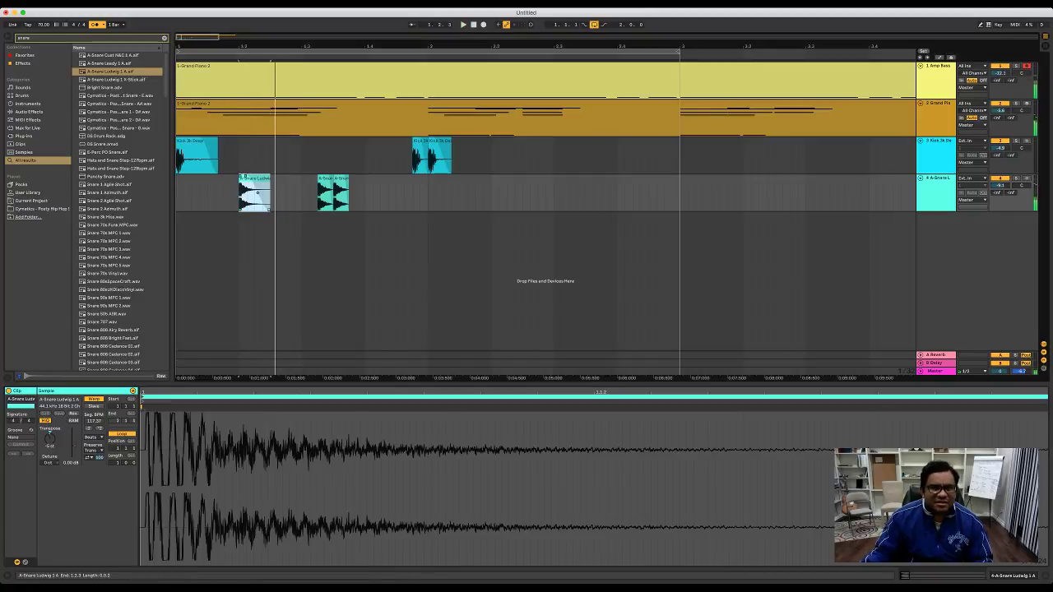
click(177, 193)
key(space)
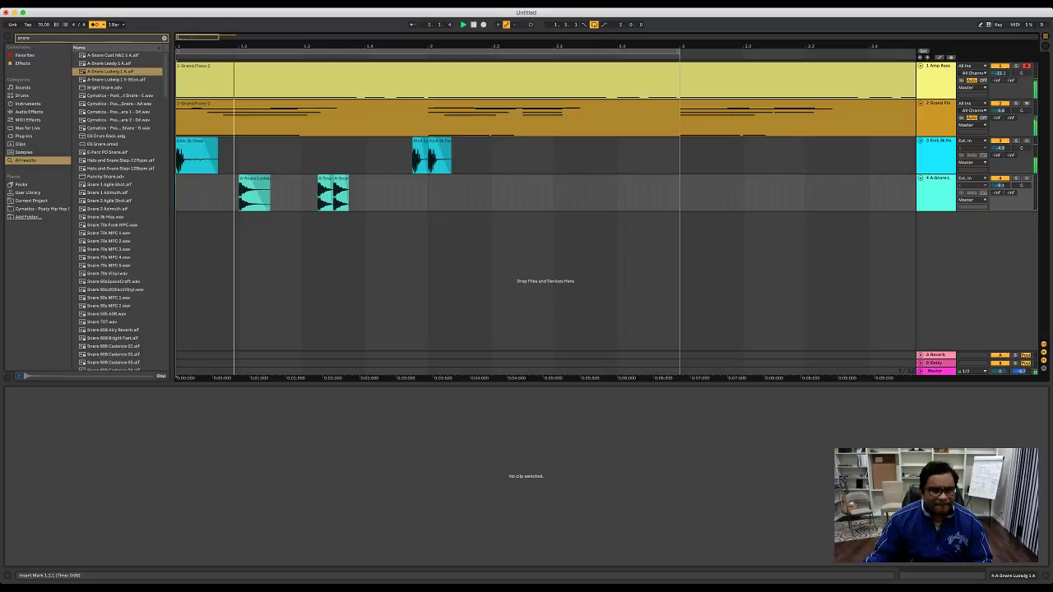
Step: Lower the transposition of the short snare clip at 1.3.2 and play the loop from the start
click(332, 189)
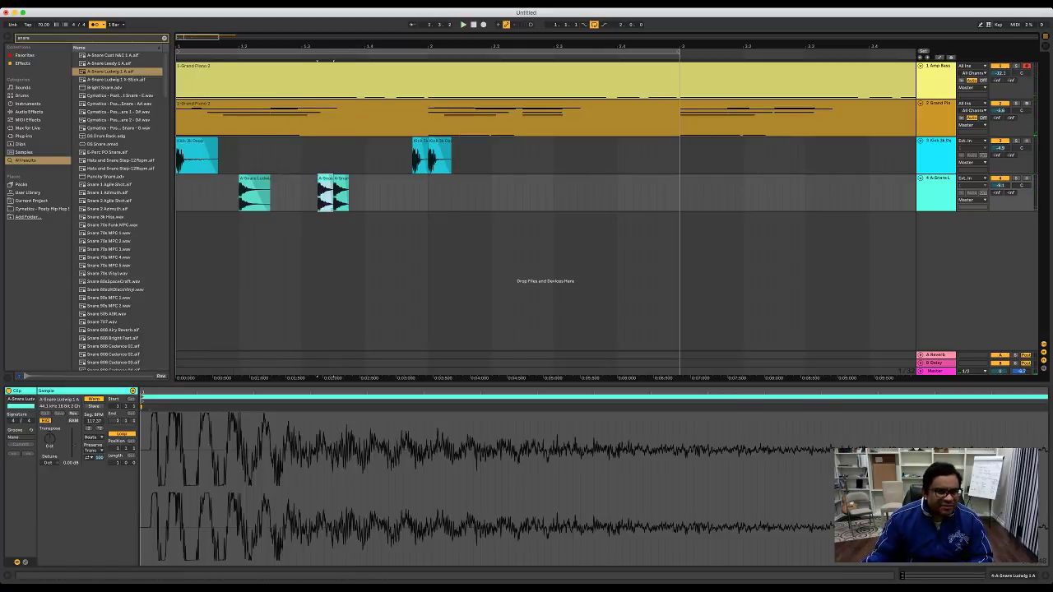
click(257, 192)
click(334, 179)
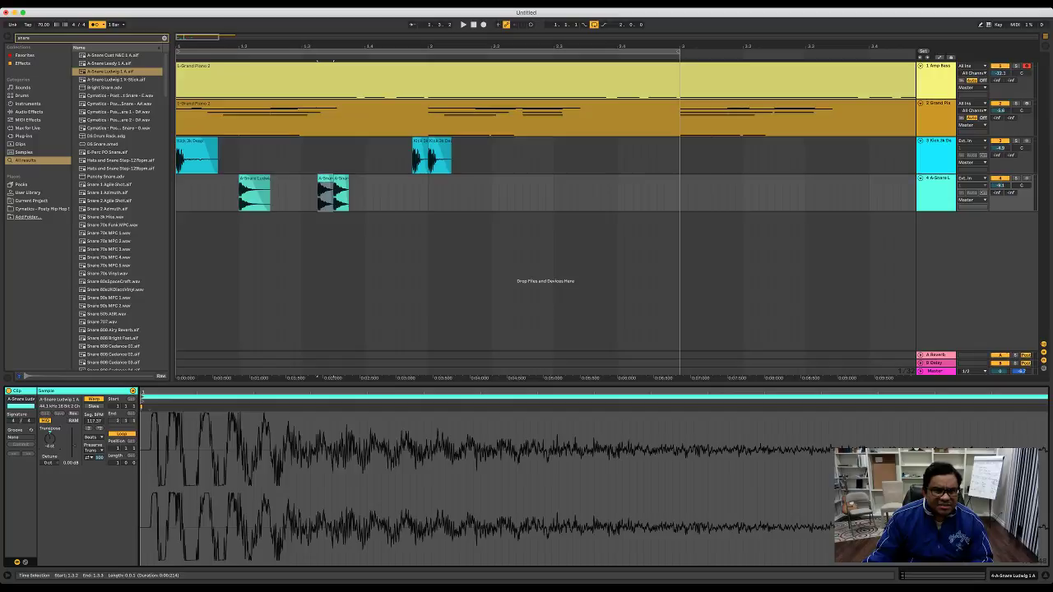
click(341, 196)
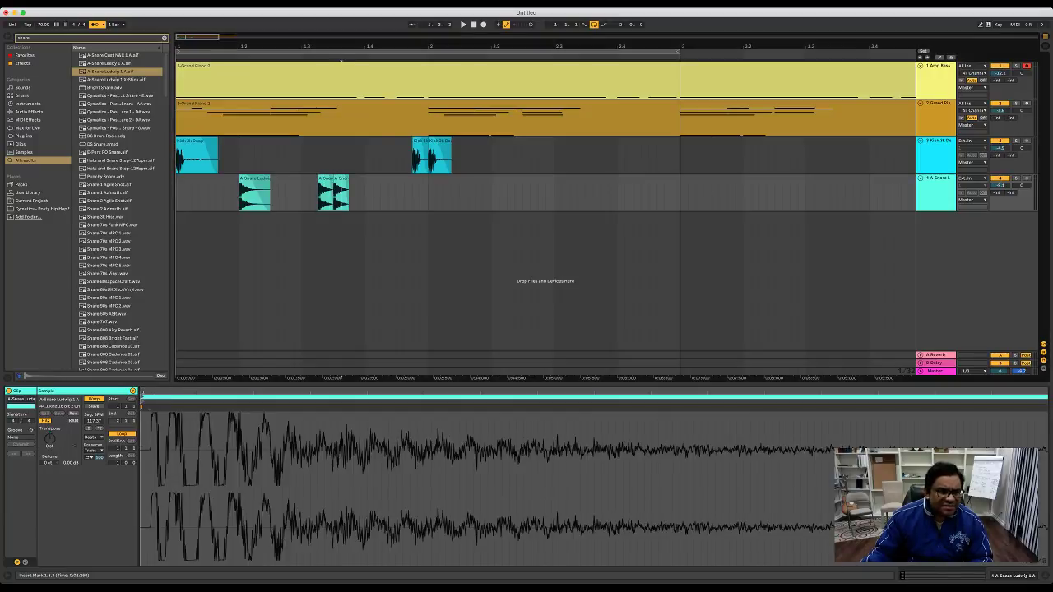
drag(49, 439, 49, 447)
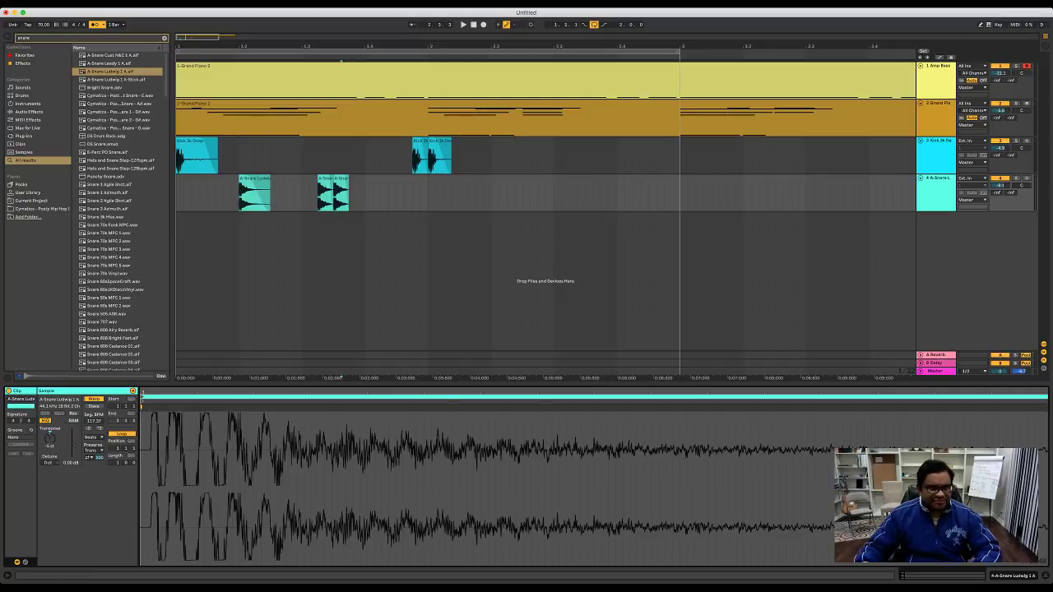
key(Home)
key(space)
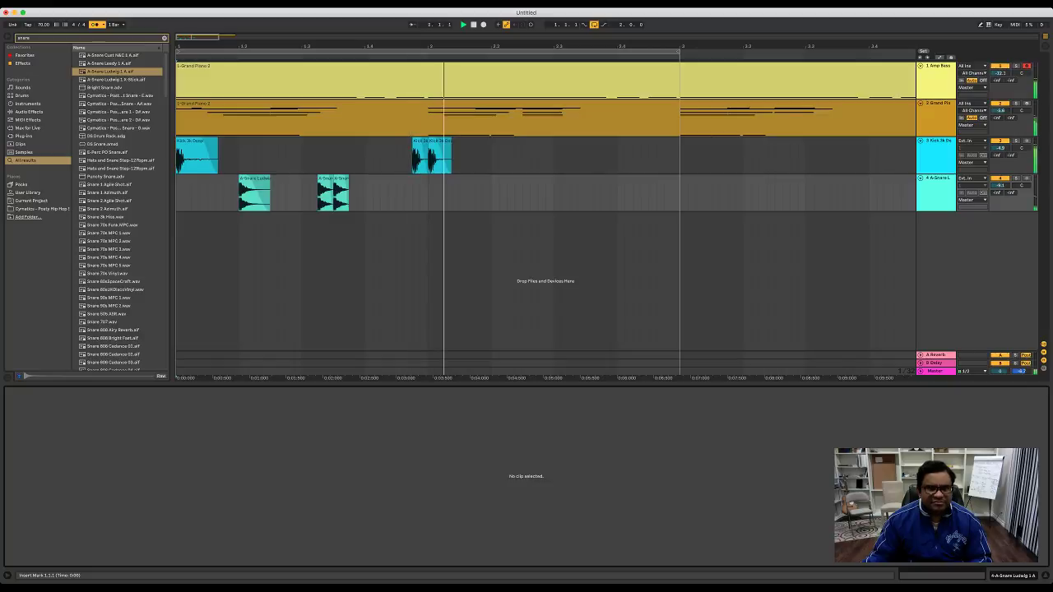
key(space)
key(space)
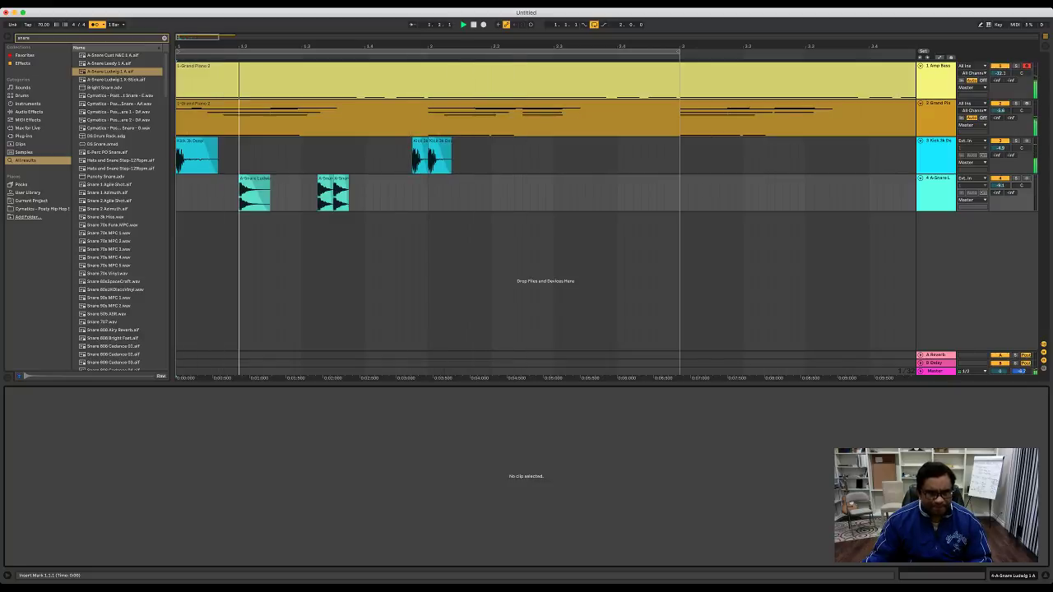
Step: Move the last two kick clips together to 1.3.2 and play from just before them
click(420, 158)
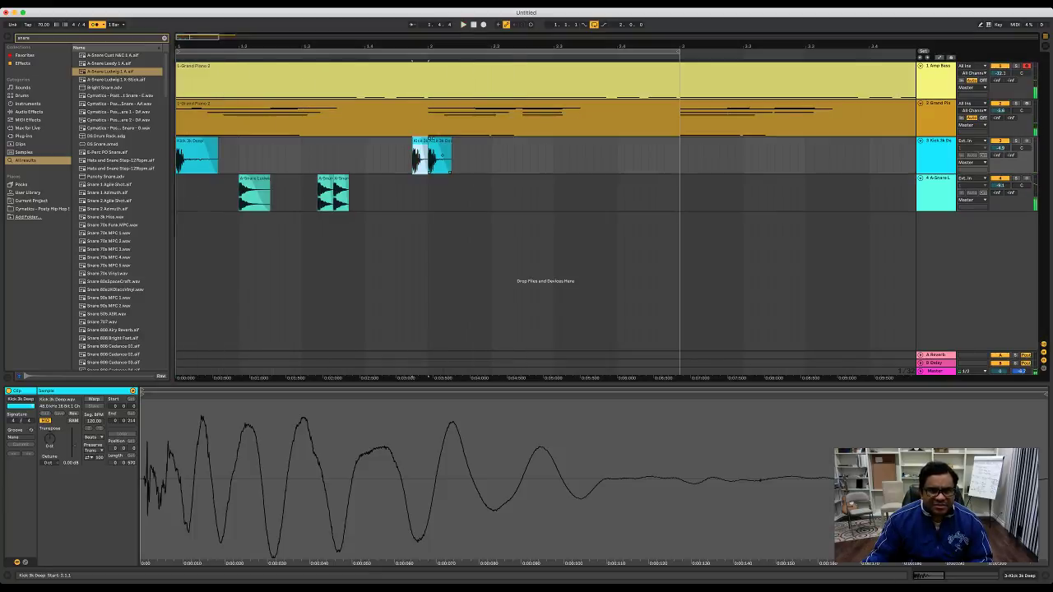
shift+click(441, 155)
drag(427, 164, 333, 164)
click(293, 197)
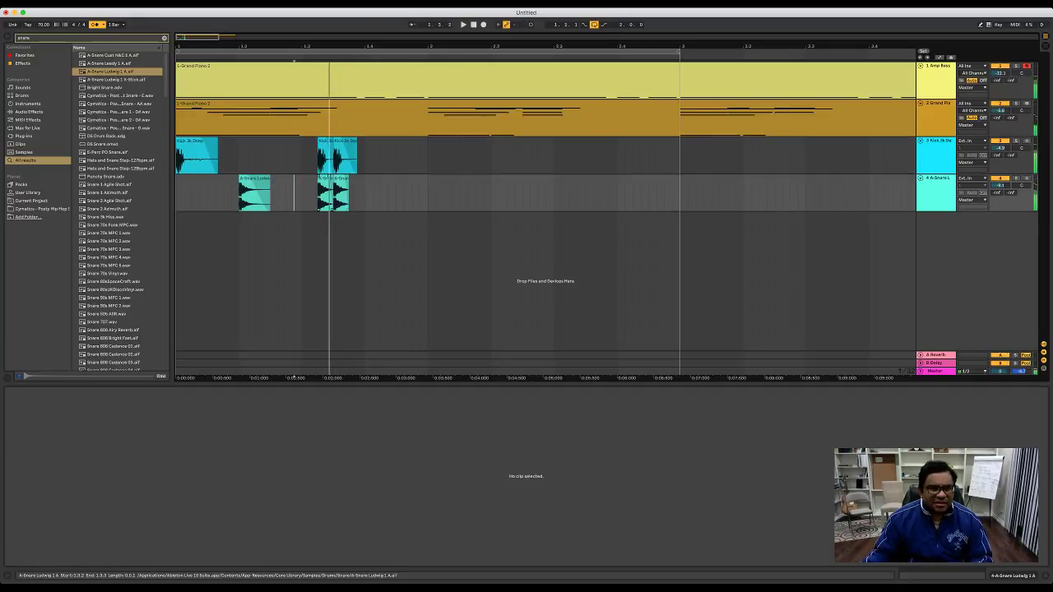
Step: Move the two short snares together to 1.4.1 and play the loop
click(334, 182)
shift+click(326, 178)
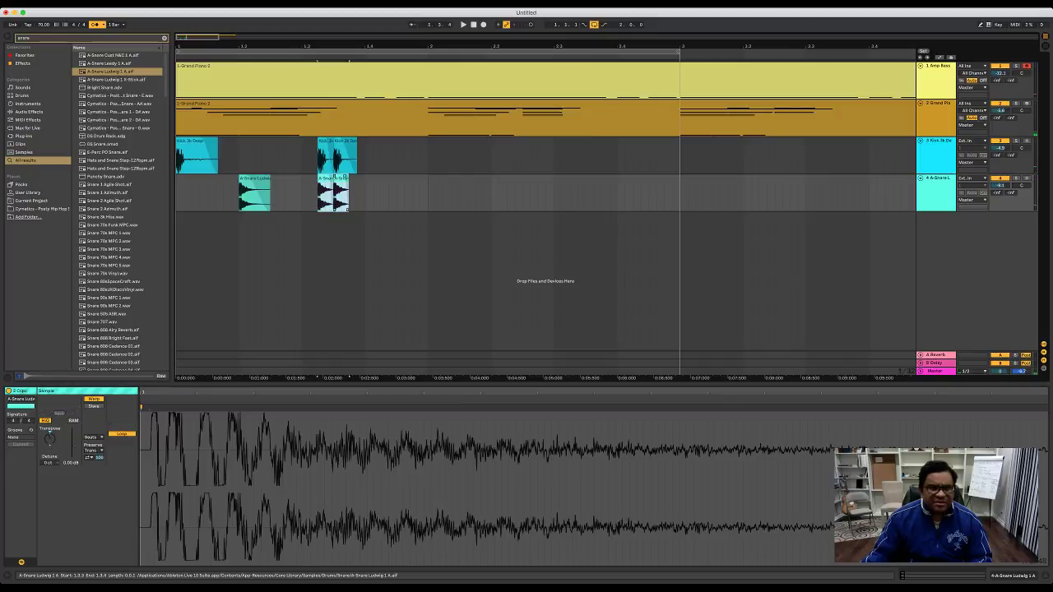
drag(325, 178, 373, 179)
click(473, 25)
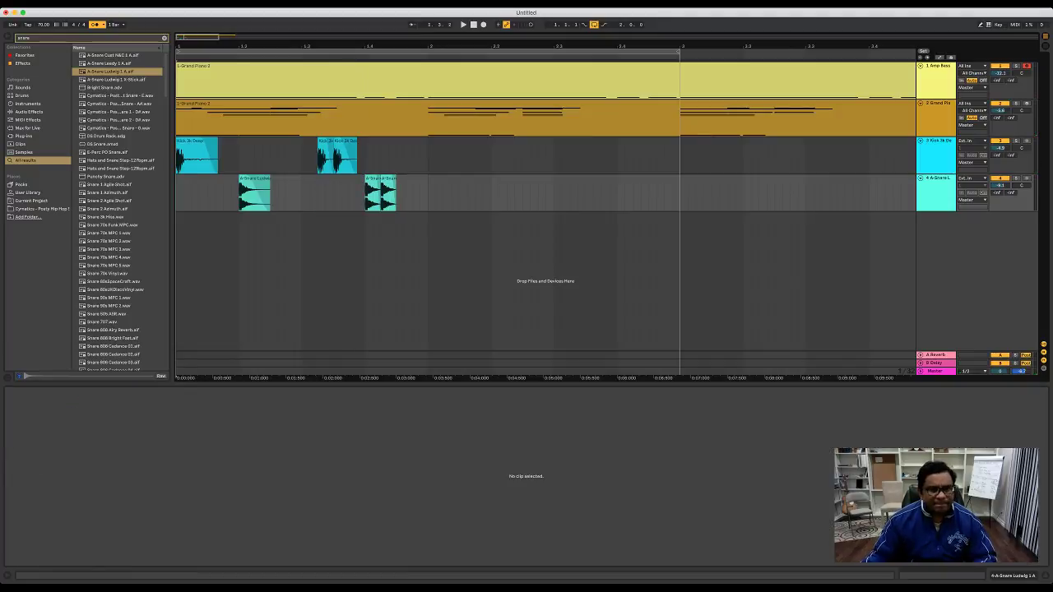
key(space)
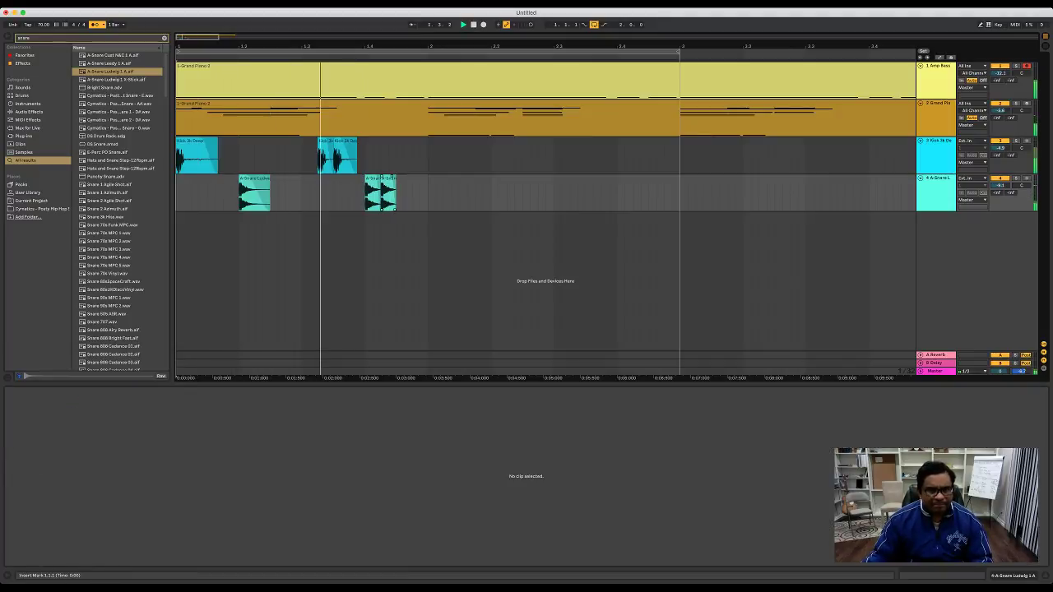
key(space)
Step: Try deleting the short snare at 1.4.1, undo that, remove the one directly behind it instead, and play the loop
click(373, 178)
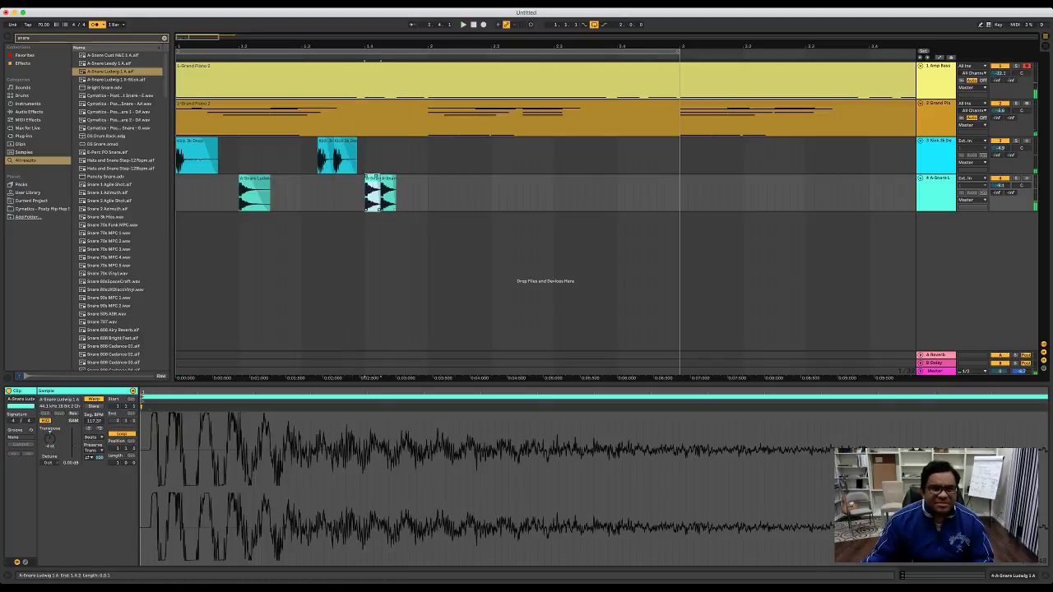
key(Delete)
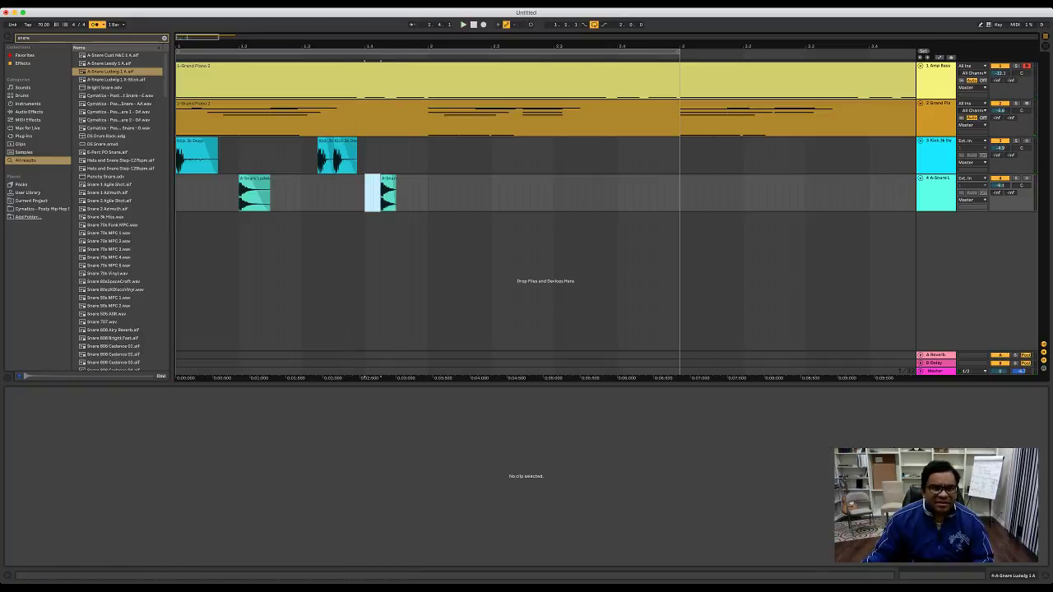
key(space)
key(super+z)
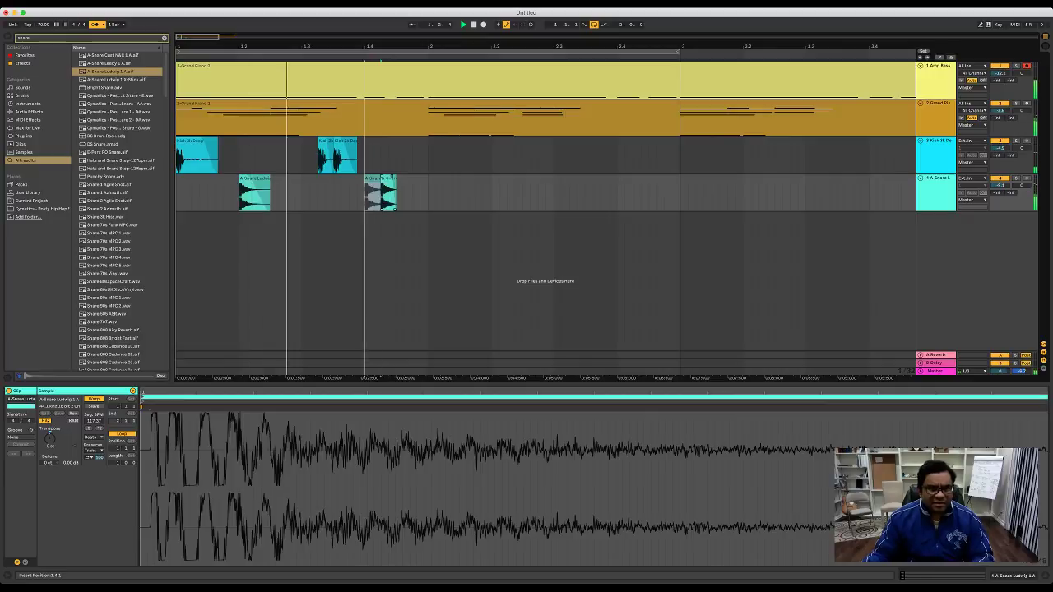
key(super+z)
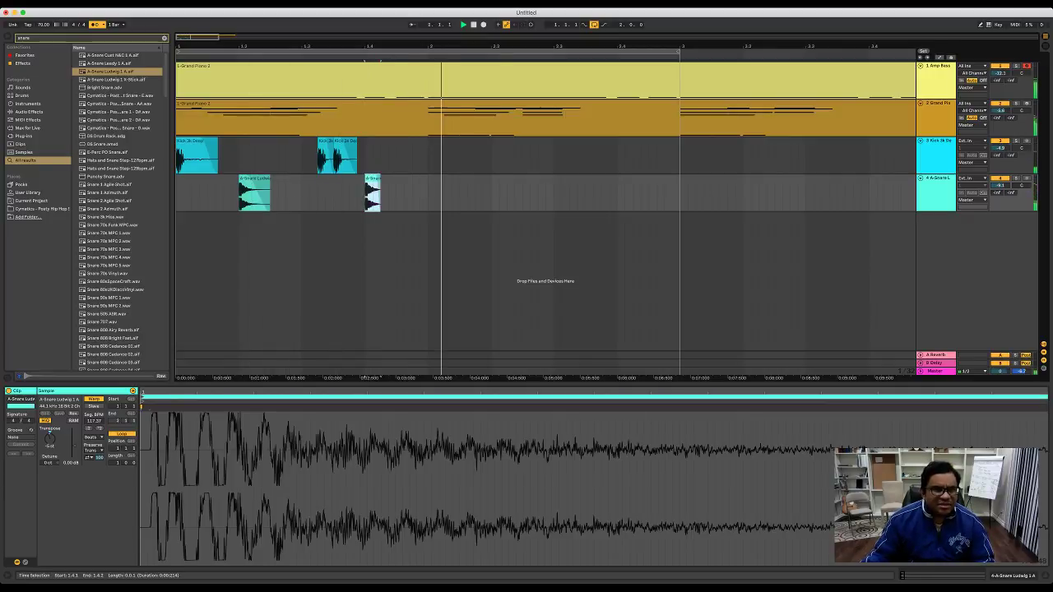
key(space)
Step: Duplicate the first bar of the kick and snare tracks three times to fill bars 2 to 4
drag(428, 198, 176, 158)
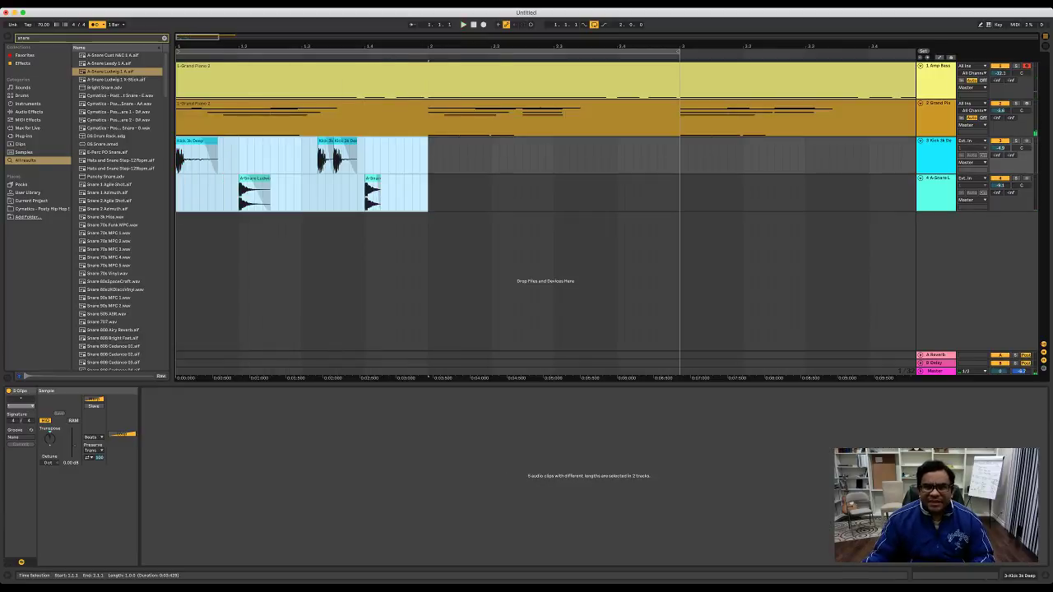
key(super+d)
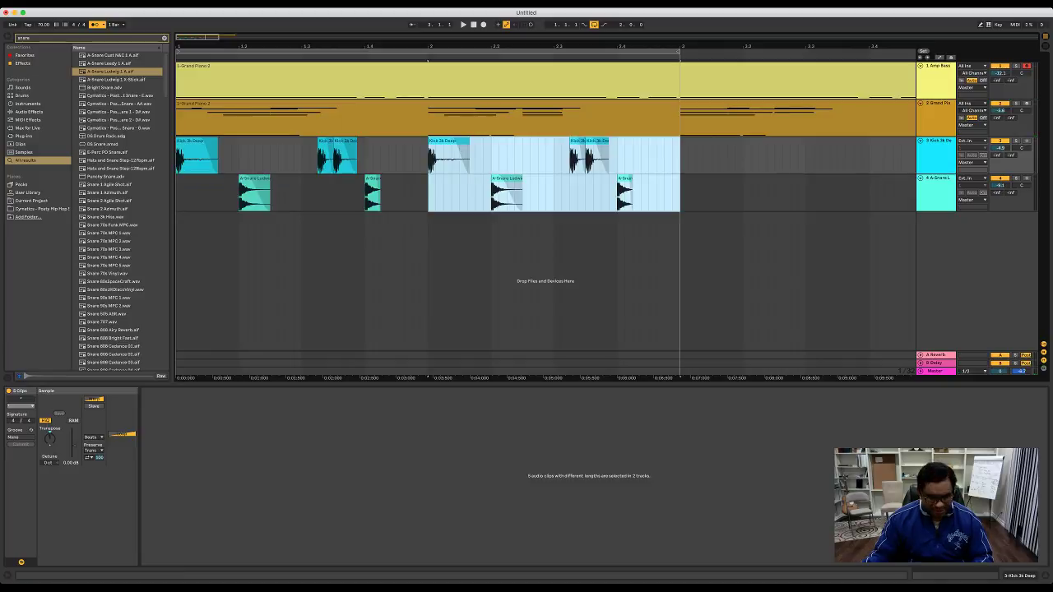
key(super+d)
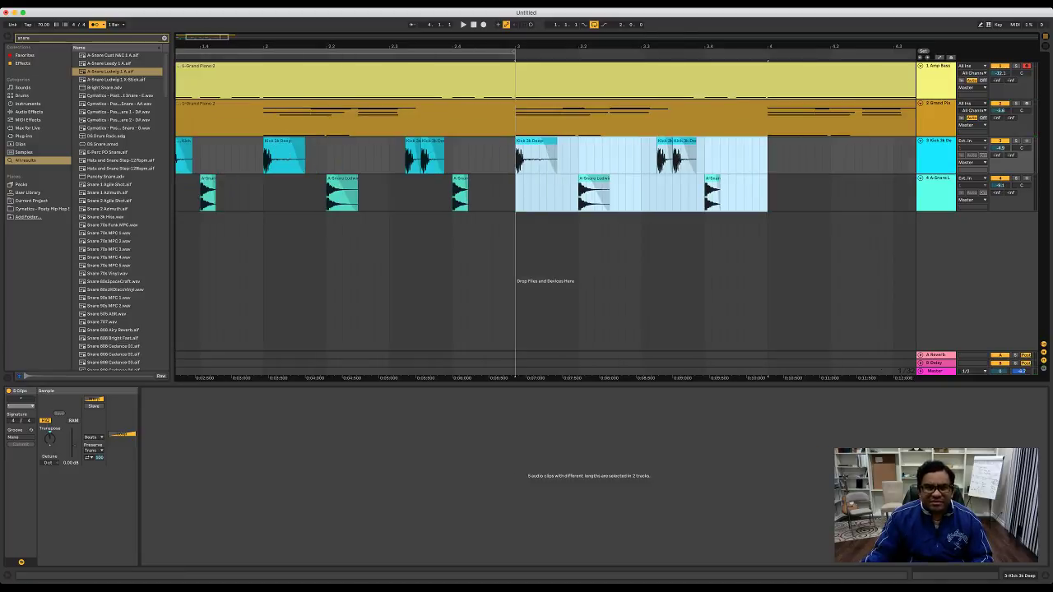
key(minus)
key(minus)
key(super+d)
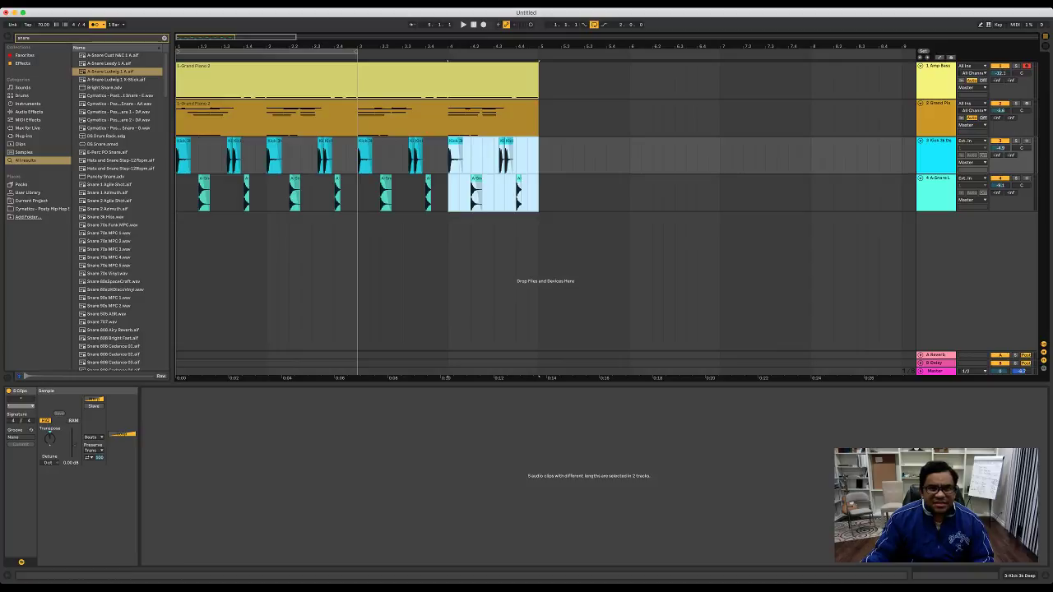
Step: Extend the loop to four bars, ending at bar 5, and play it
drag(356, 52, 539, 52)
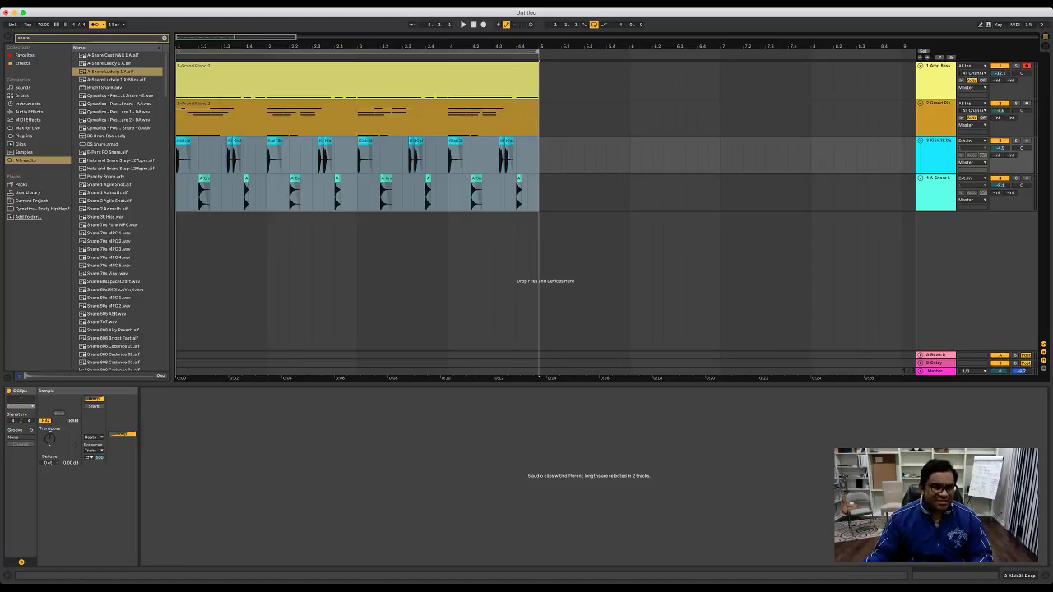
key(space)
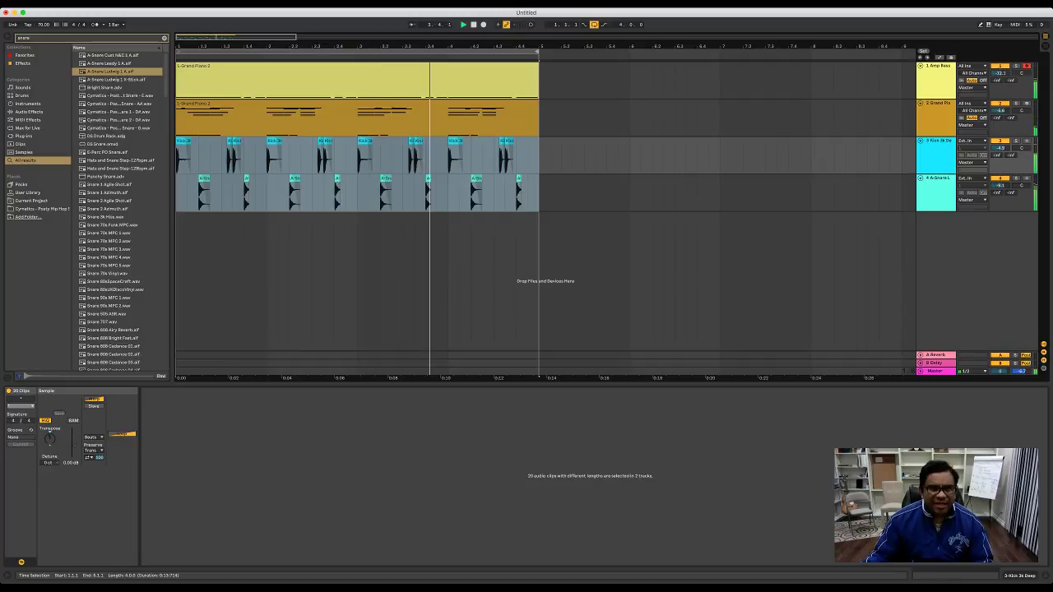
key(space)
Step: Try duplicating the four-bar kick and snare pattern into bars 5 to 8, and undo the duplication
drag(411, 47, 411, 86)
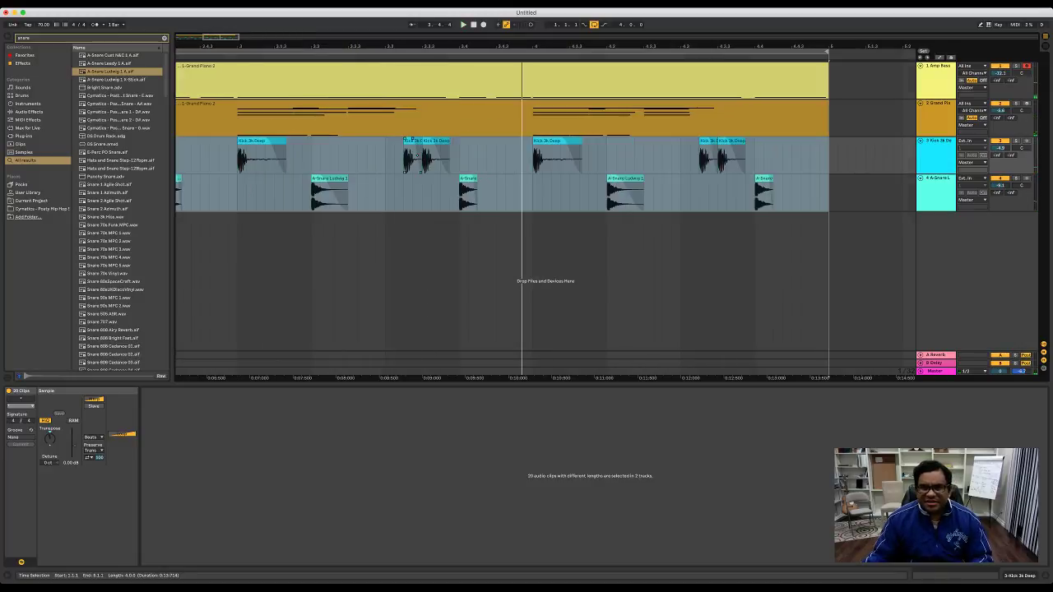
scroll(412, 154, left, 5)
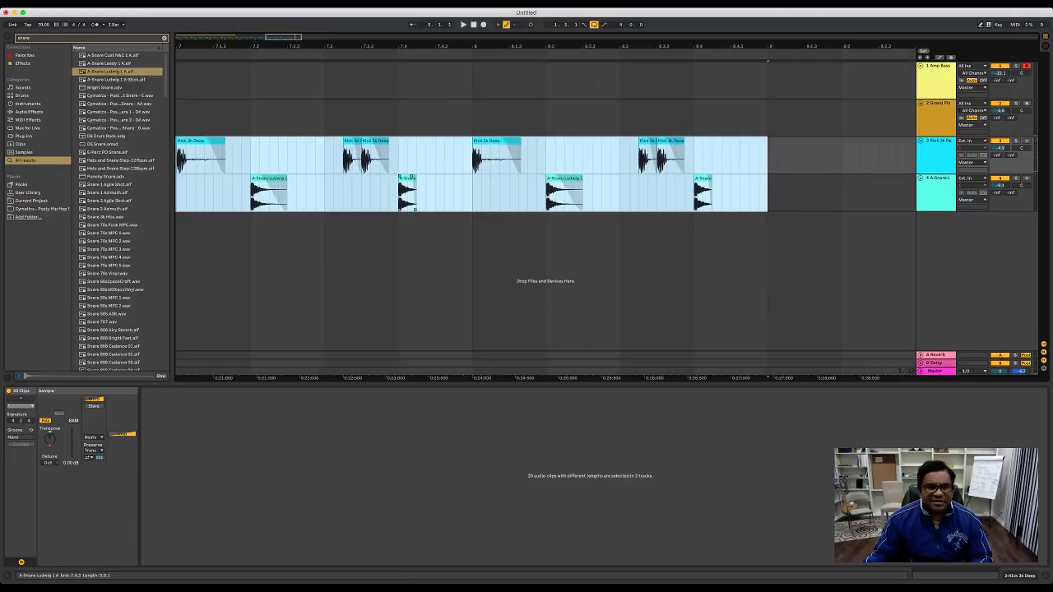
click(410, 179)
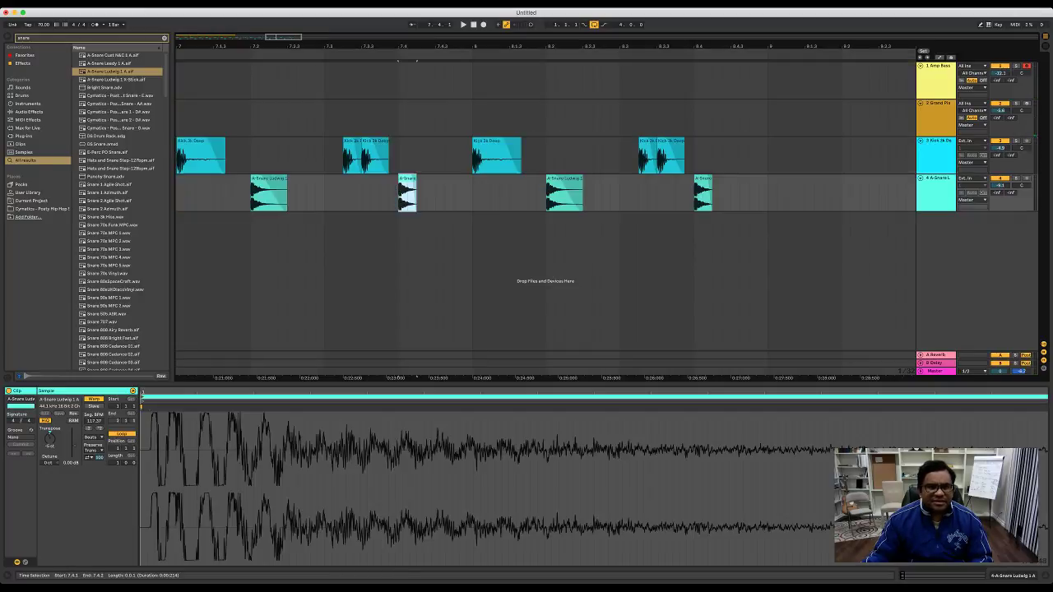
scroll(420, 183, left, 15)
scroll(441, 182, left, 6)
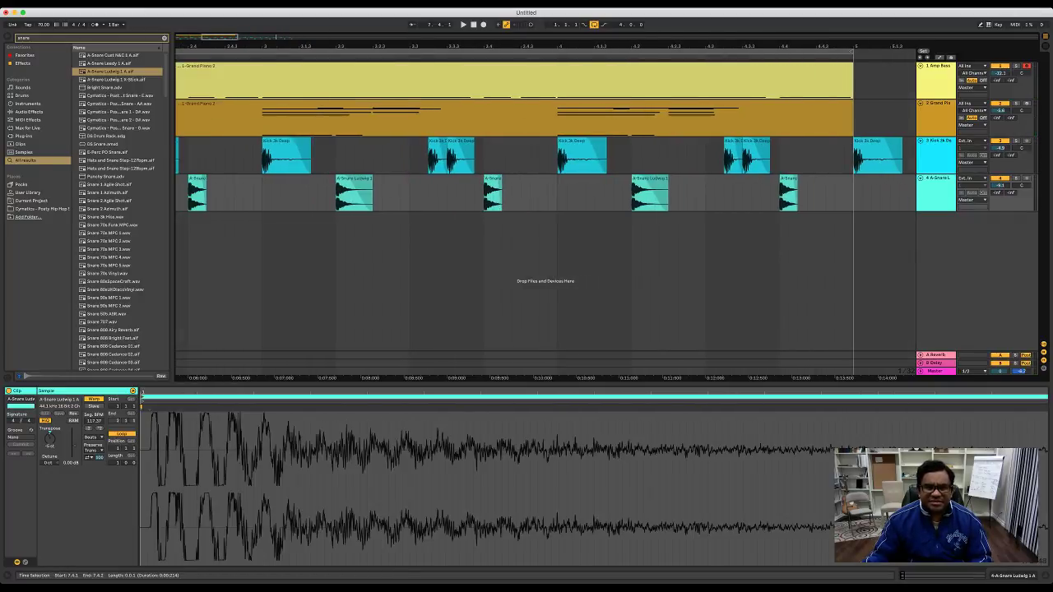
key(super+z)
scroll(441, 183, left, 4)
Step: Play the four-bar drum pattern from the start of the arrangement
click(519, 194)
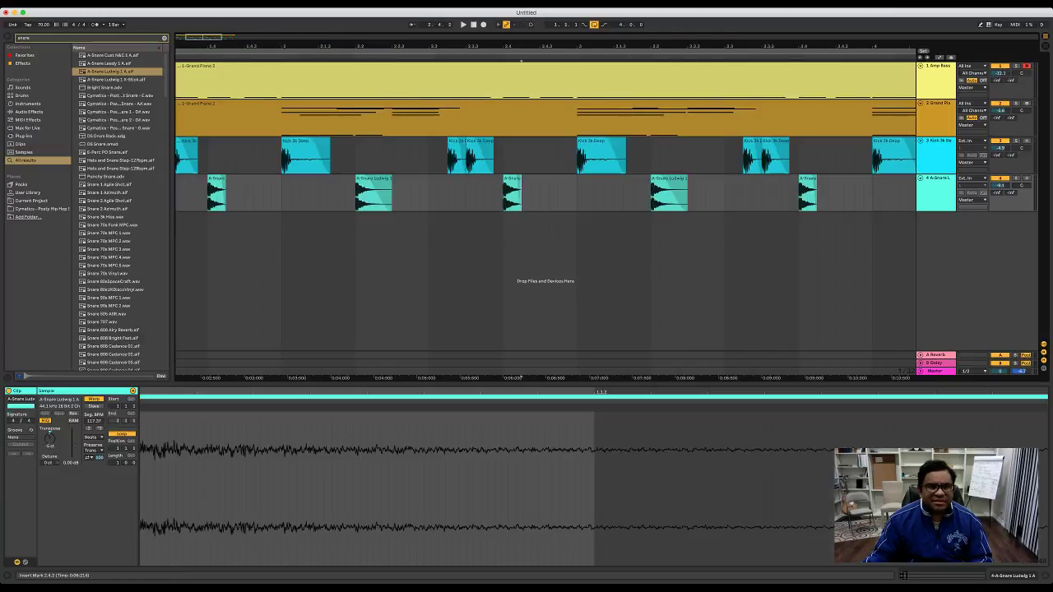
scroll(519, 195, left, 5)
key(space)
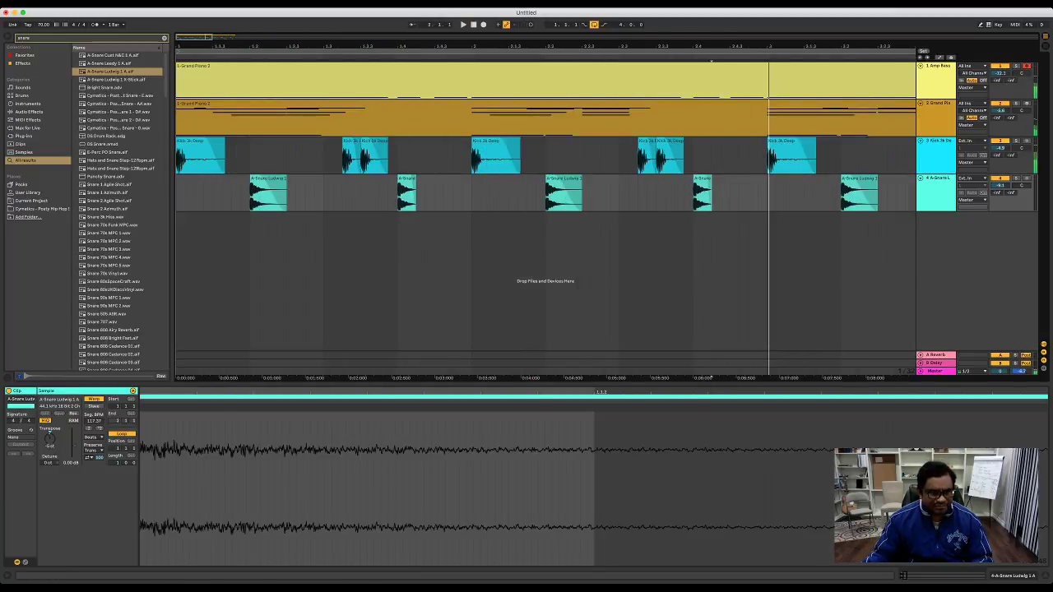
key(Home)
key(space)
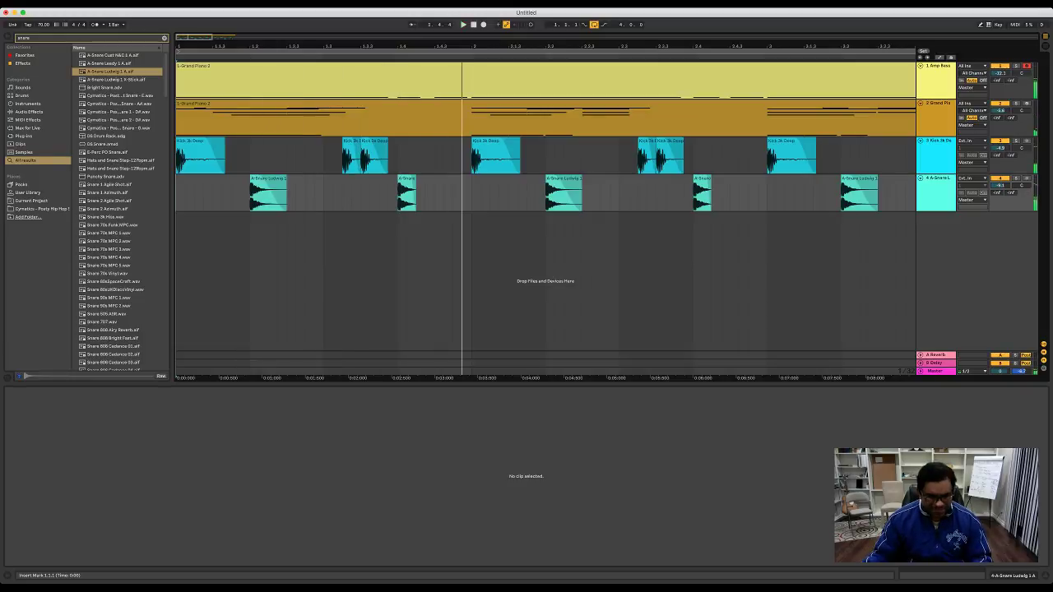
Step: Duplicate the short snare at 1.4.1, move the copy midway between 1.4.3 and 1.4.4, and play from just before the original
key(space)
click(407, 178)
key(super+d)
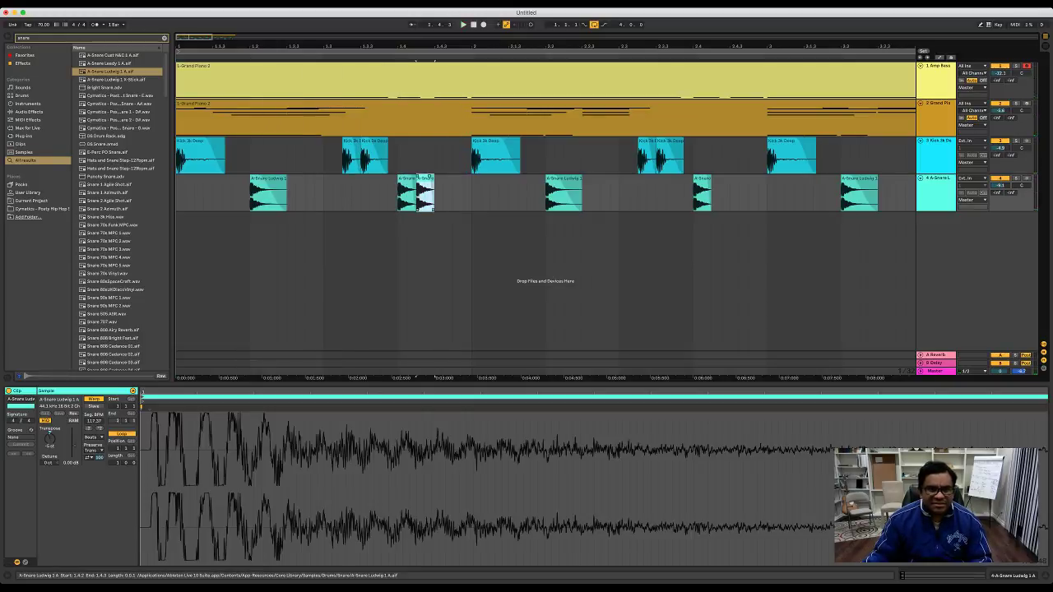
drag(424, 178, 453, 179)
click(379, 195)
key(space)
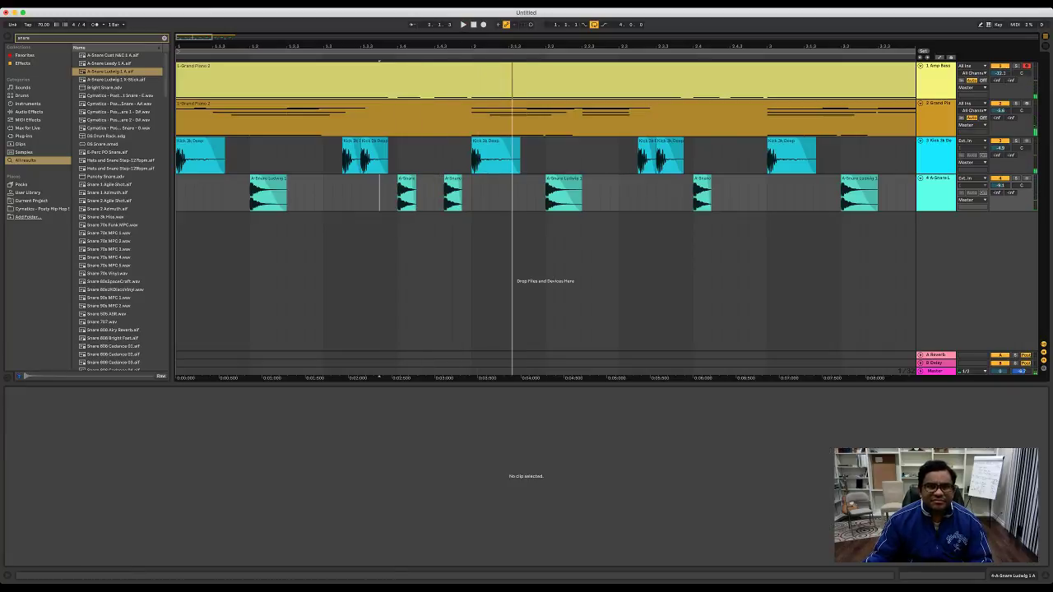
Step: Try the extra snare of bar 1 at 1.4.3 and play the pattern from 1.3.3
click(177, 194)
key(space)
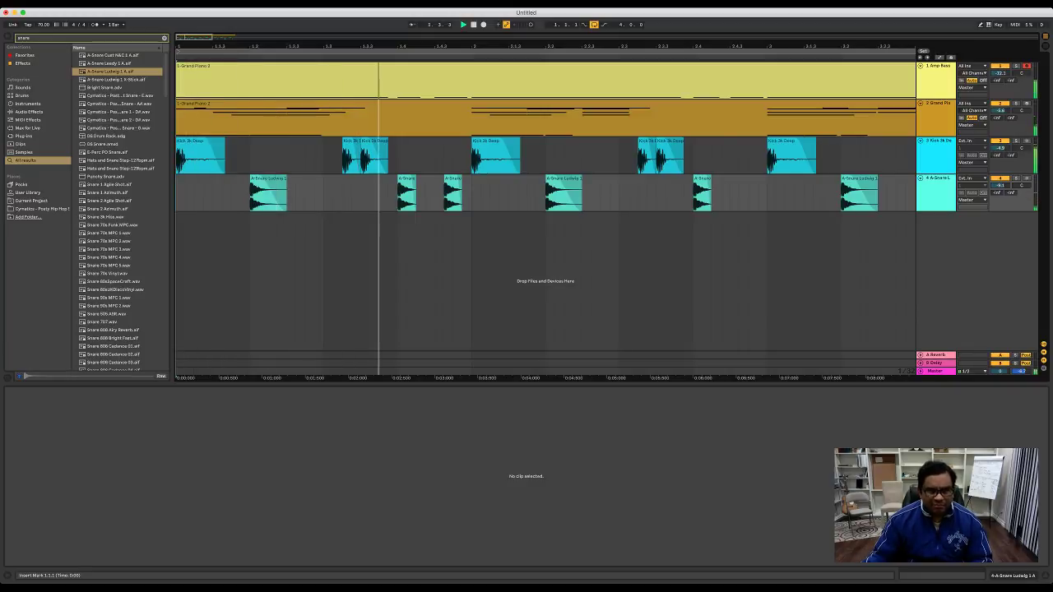
click(459, 206)
key(space)
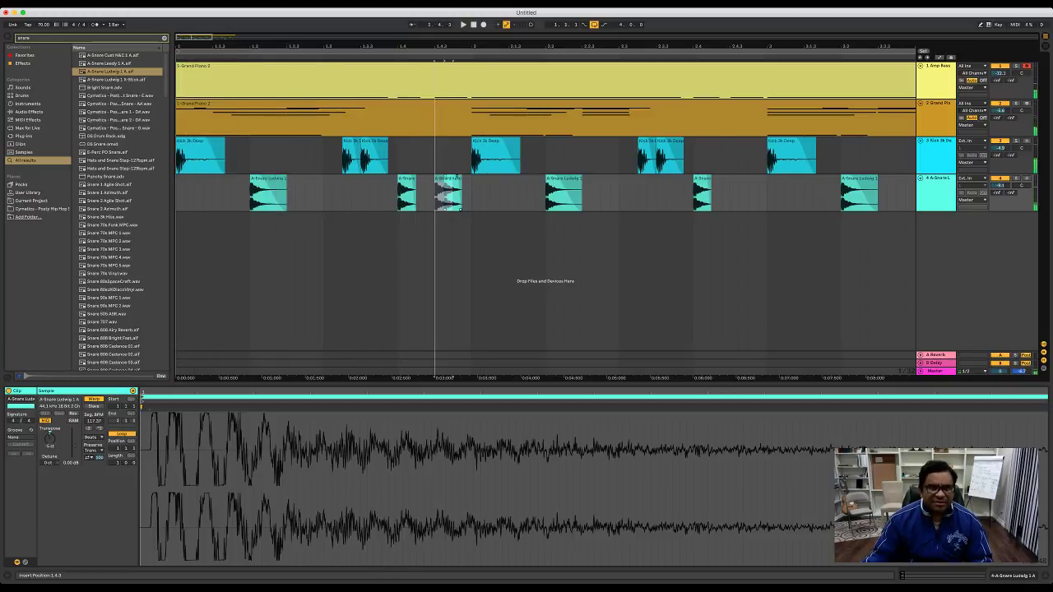
click(360, 195)
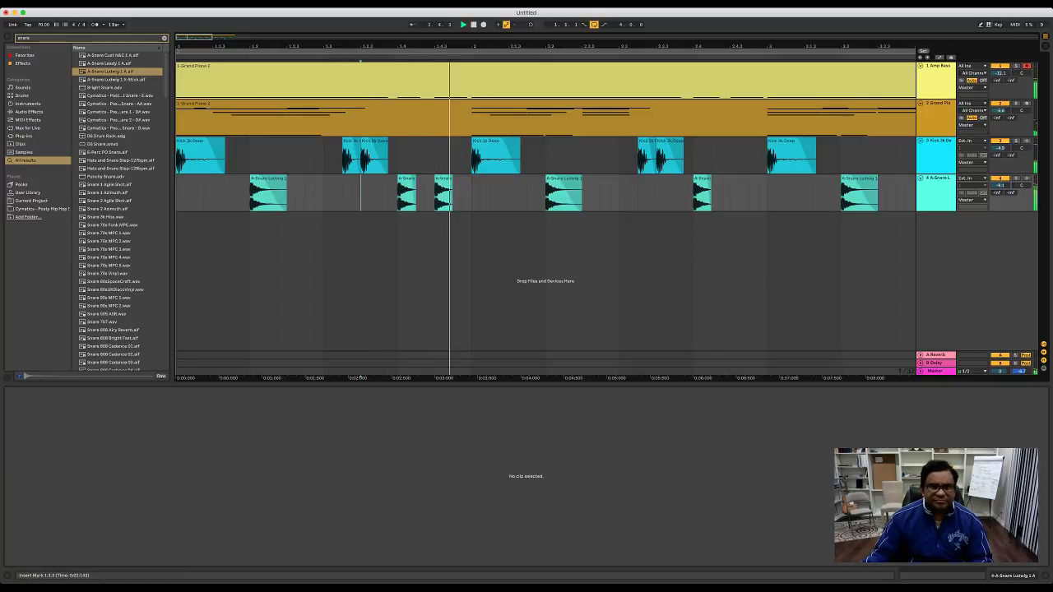
key(space)
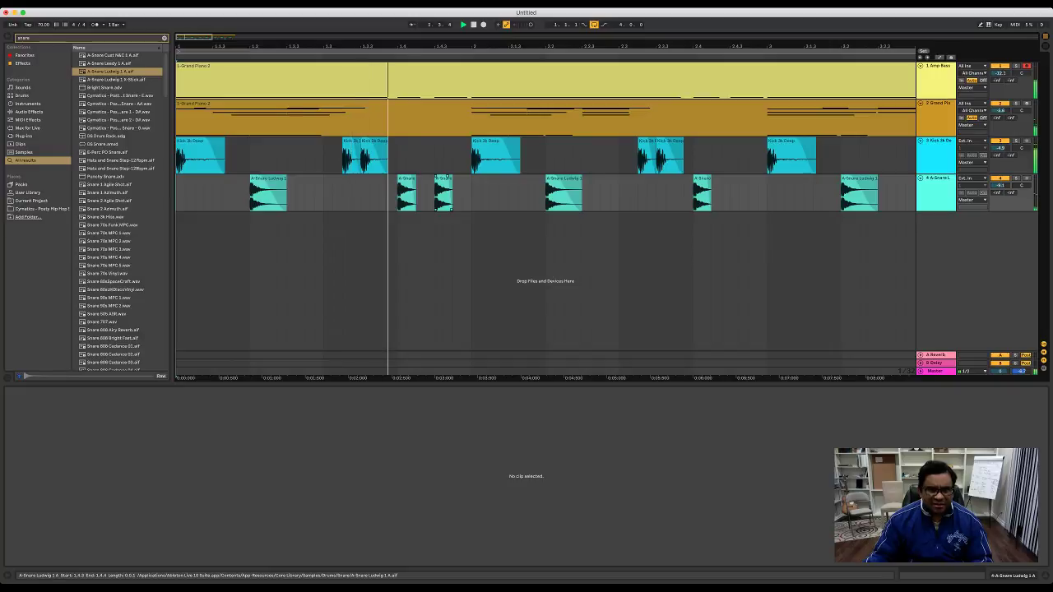
Step: Move the extra bar 1 snare to 1.4.4, and lower the snare track's volume to about -13 dB while playing from the start
key(space)
drag(443, 178, 462, 179)
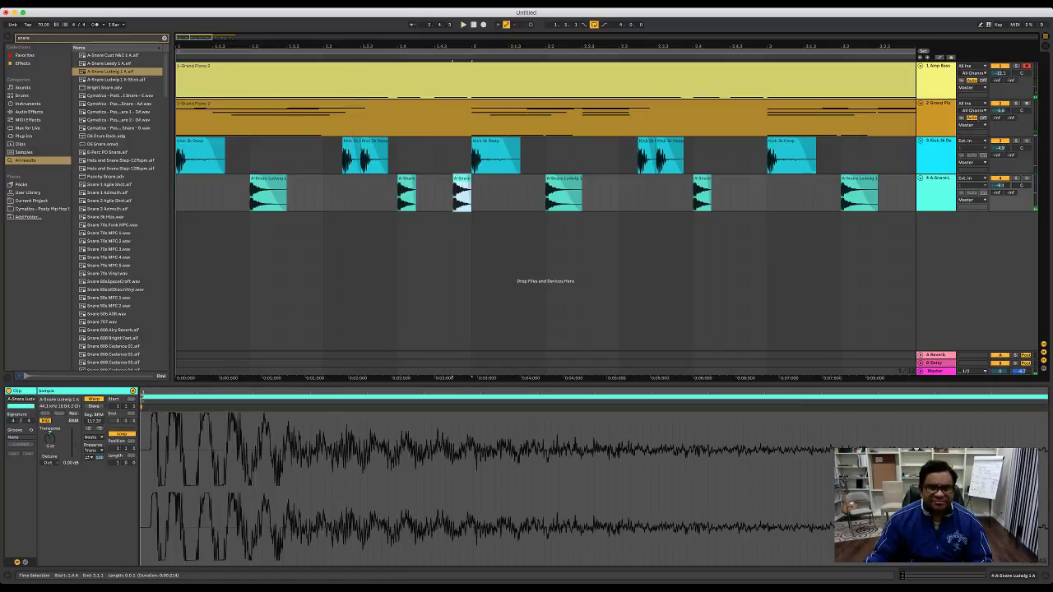
click(425, 194)
key(space)
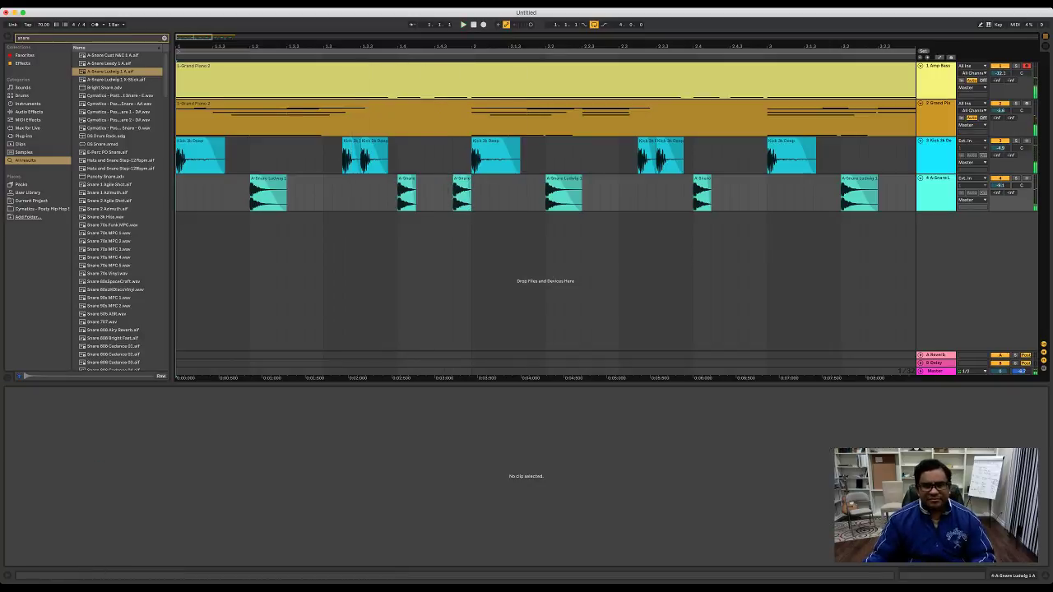
key(space)
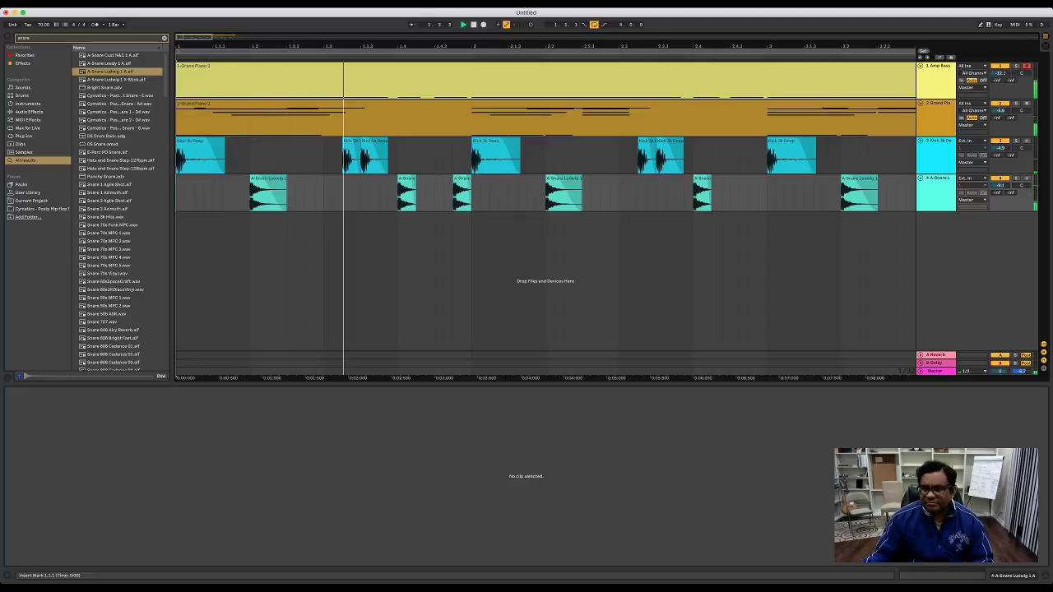
drag(1001, 185, 1000, 194)
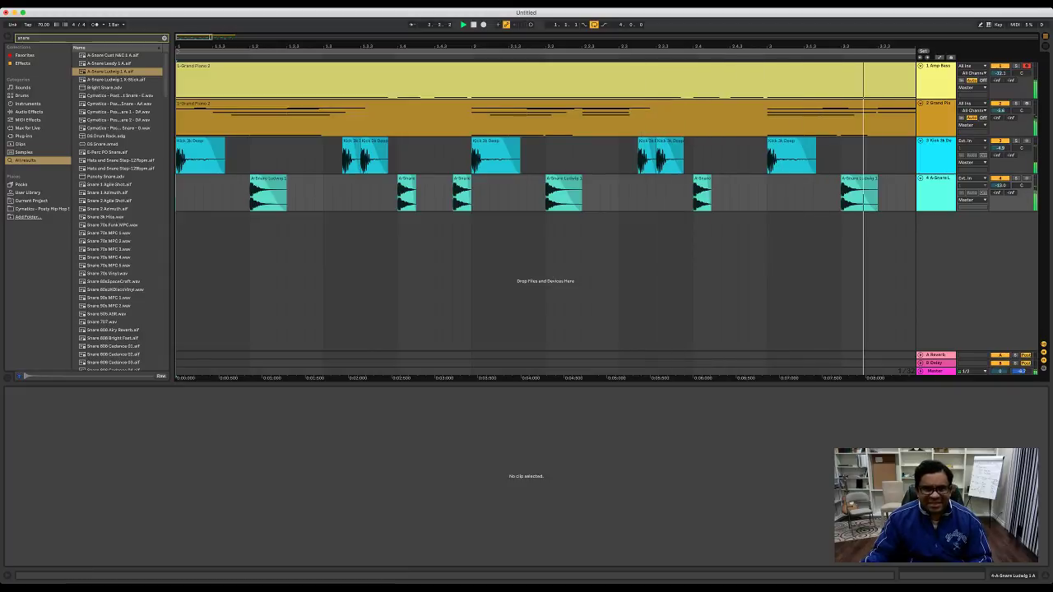
Step: Duplicate the snare pattern of bars 1 and 2 into bars 3 and 4, and play from the start
scroll(545, 214, down, 5)
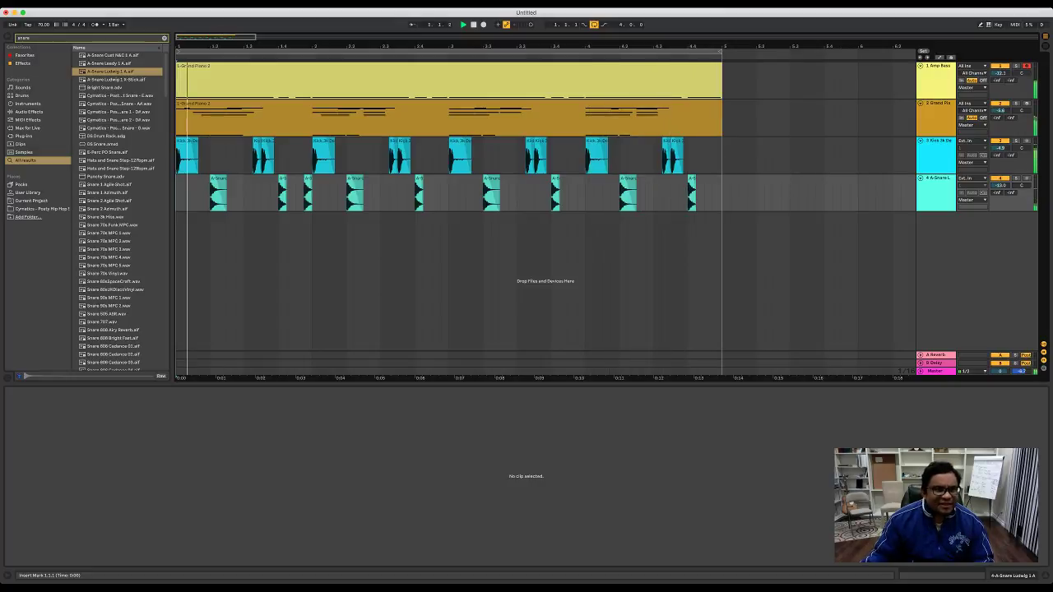
key(space)
drag(449, 194, 176, 195)
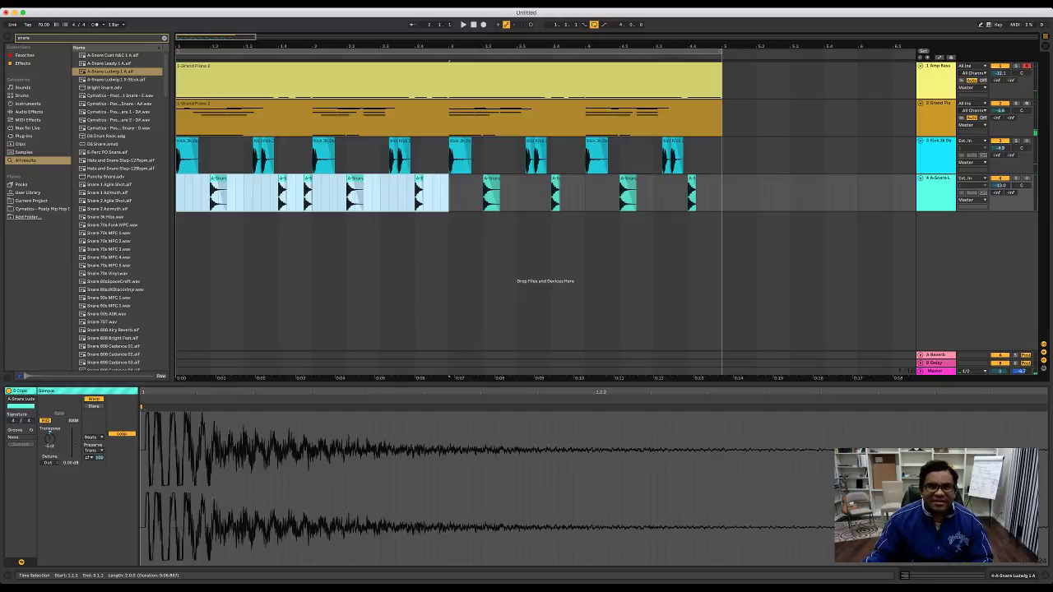
key(super+d)
click(177, 195)
key(space)
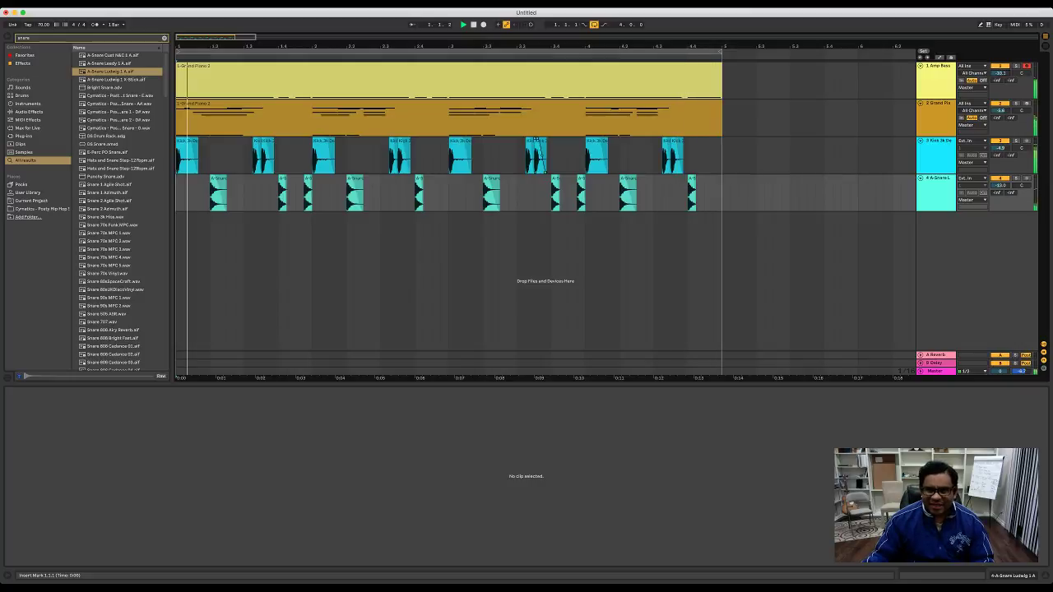
Step: Duplicate the snare at 4.4.1 to 4.4.4 at the end of the loop and play the arrangement
click(692, 196)
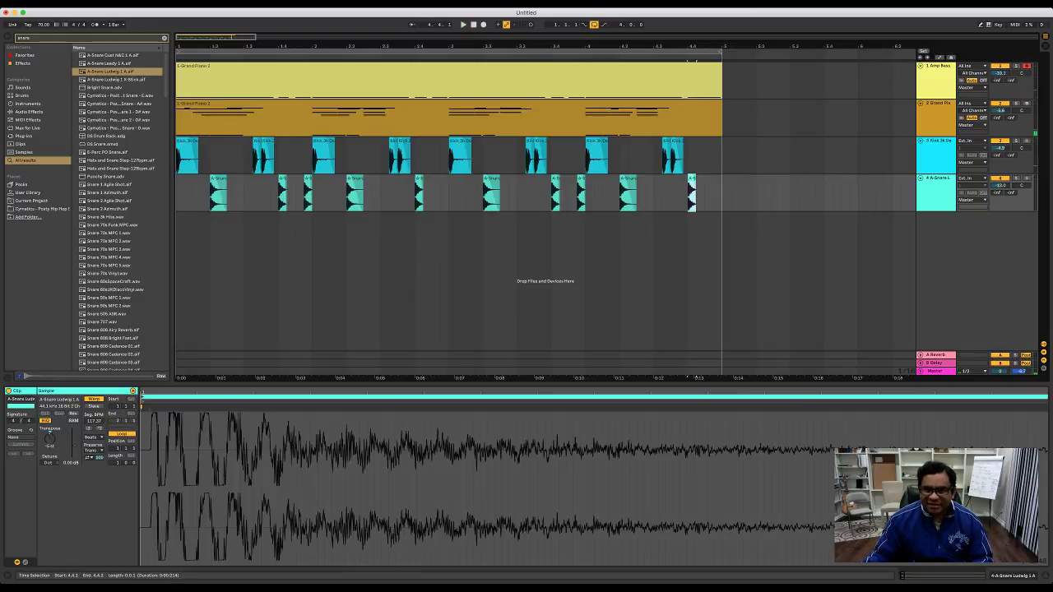
drag(700, 179, 718, 178)
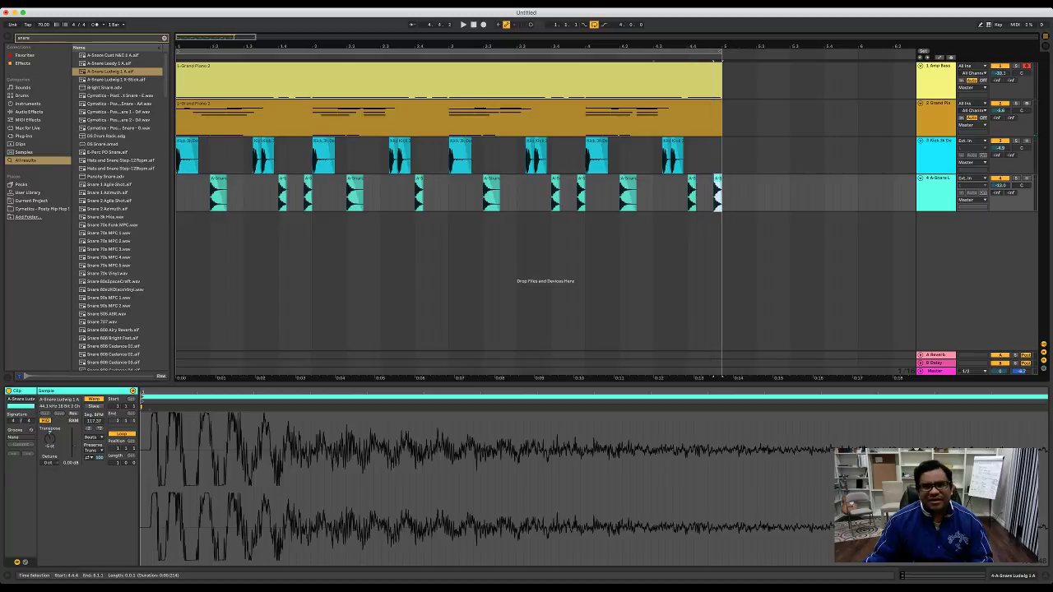
drag(655, 201, 663, 201)
key(space)
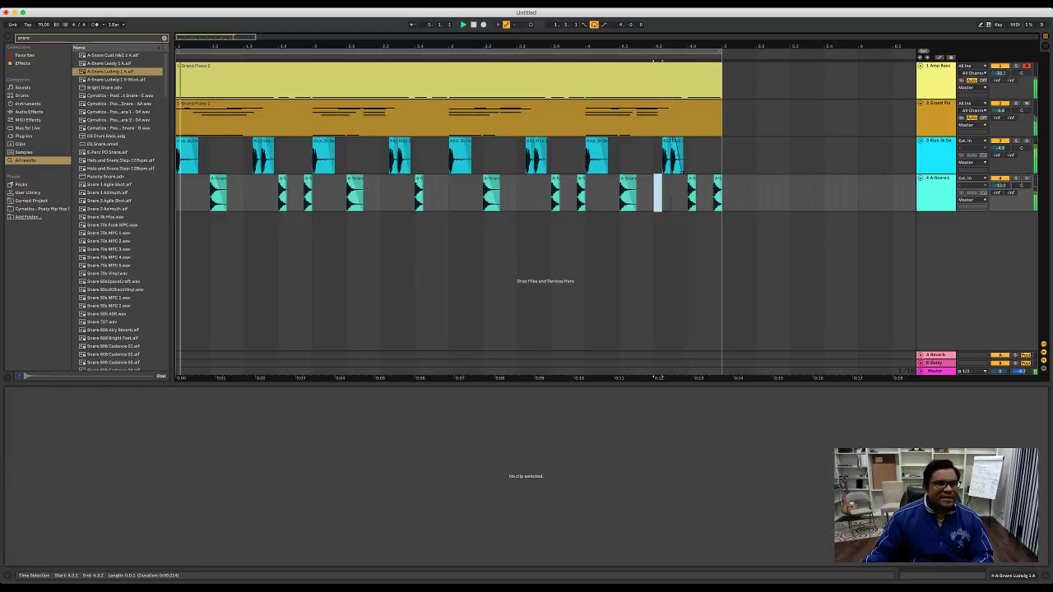
key(super+f)
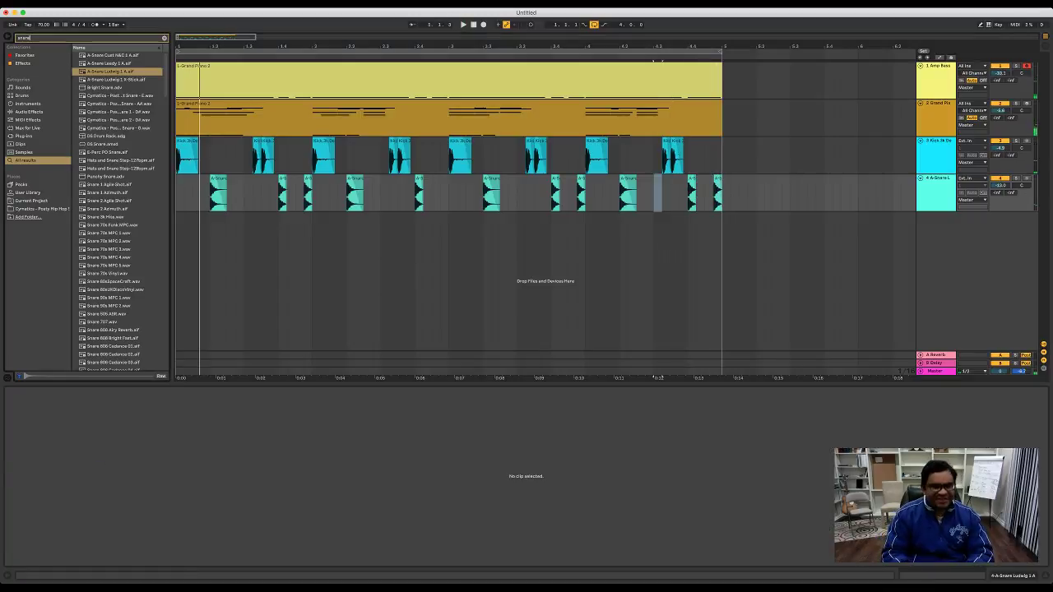
text(hats)
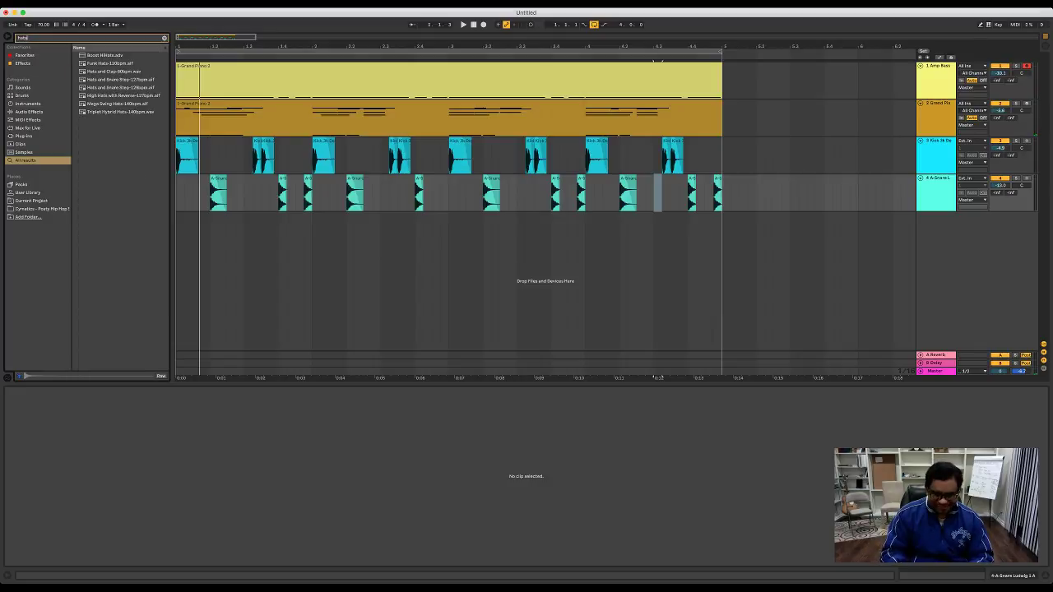
key(BackSpace)
key(BackSpace)
key(BackSpace)
key(BackSpace)
Step: Search the browser for clap, audition the first samples in the results and select Clap 707.wav
text(calp)
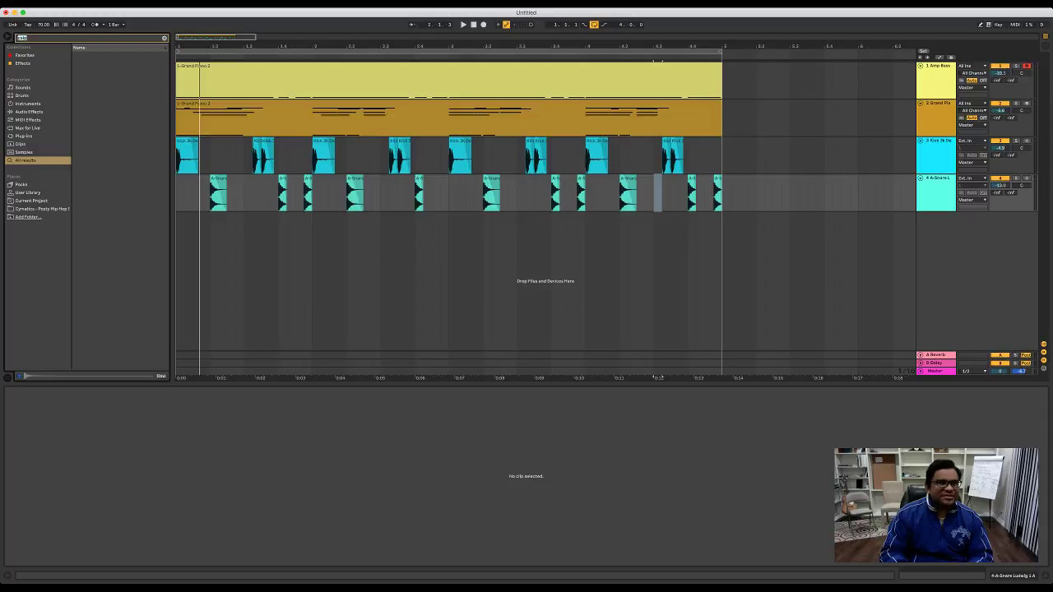
text(cla)
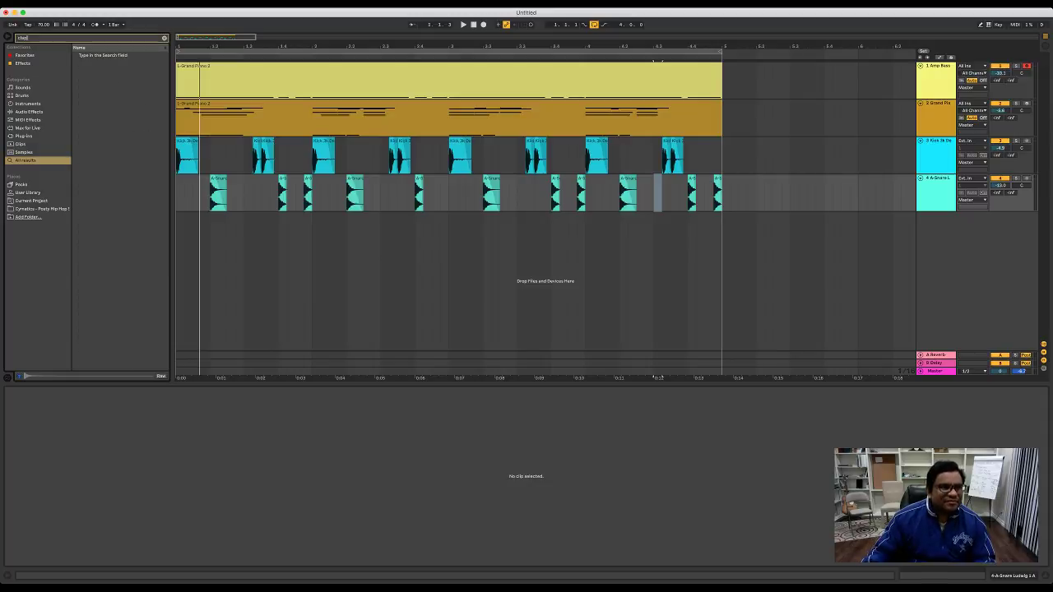
text(p)
key(Down)
key(Down)
key(Down)
key(Down)
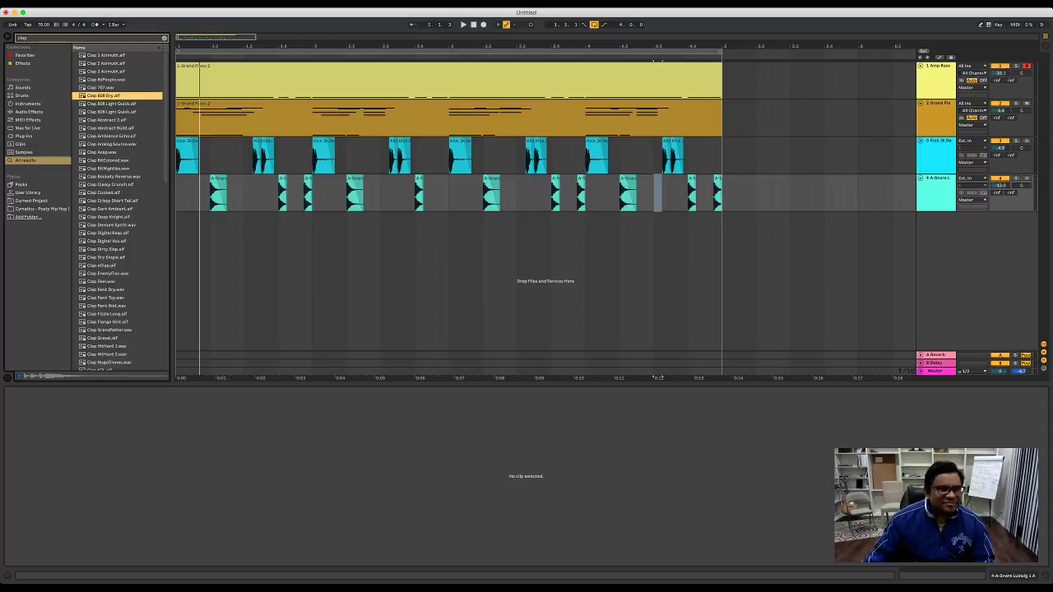
key(Down)
key(Down)
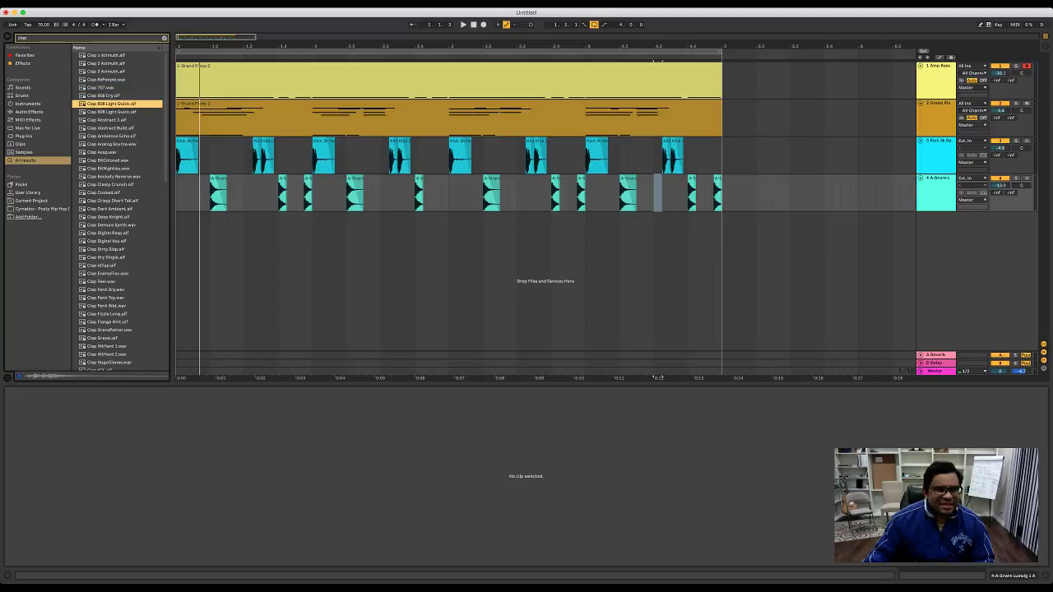
key(Up)
key(Up)
Step: Place Clap 707.wav at 1.2.1 on a new track below the snare and duplicate the clap to 1.4.1
drag(199, 81, 213, 218)
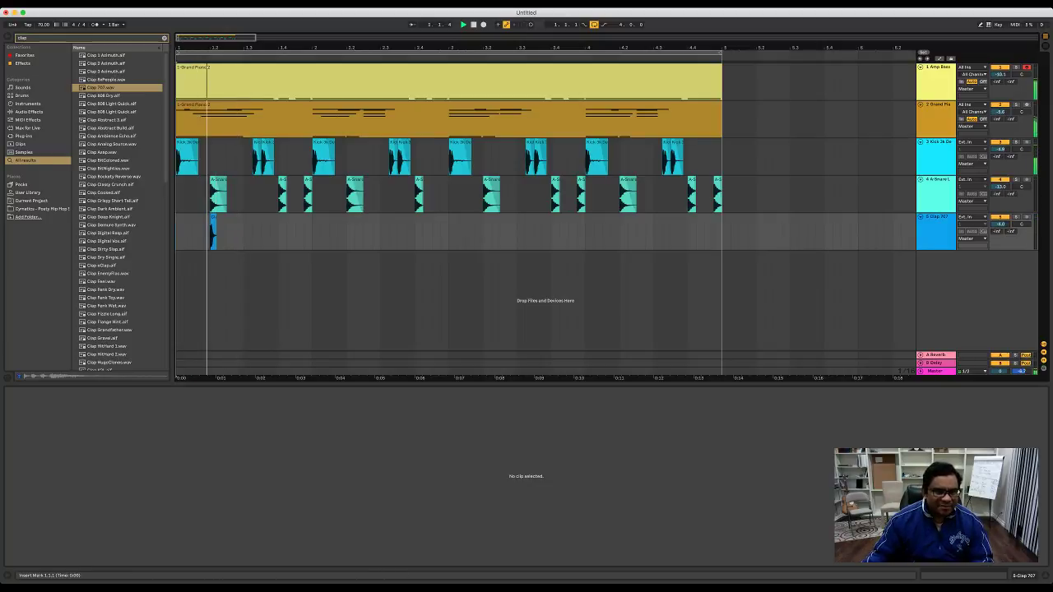
click(212, 232)
key(space)
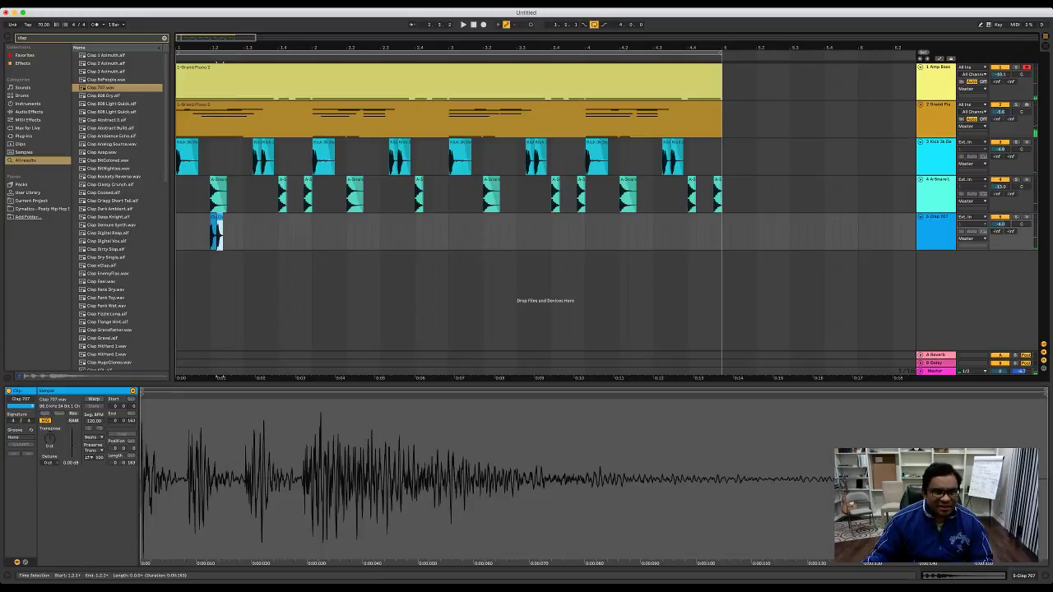
drag(218, 234, 281, 233)
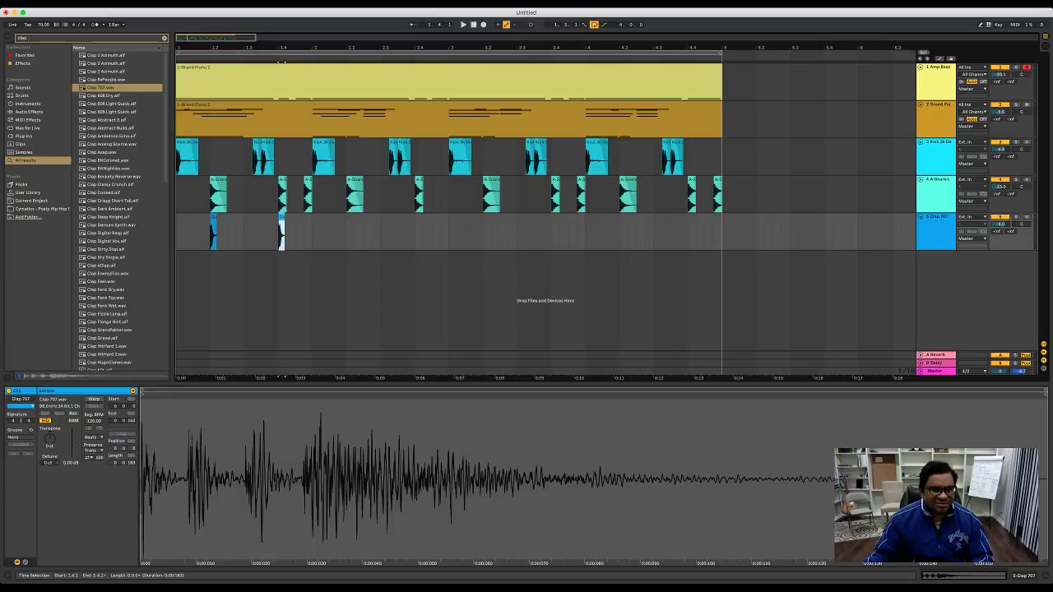
Step: Play the claps from 1.1.4 and lower the Clap 707 track's volume slightly
click(201, 233)
key(space)
drag(1000, 224, 1000, 230)
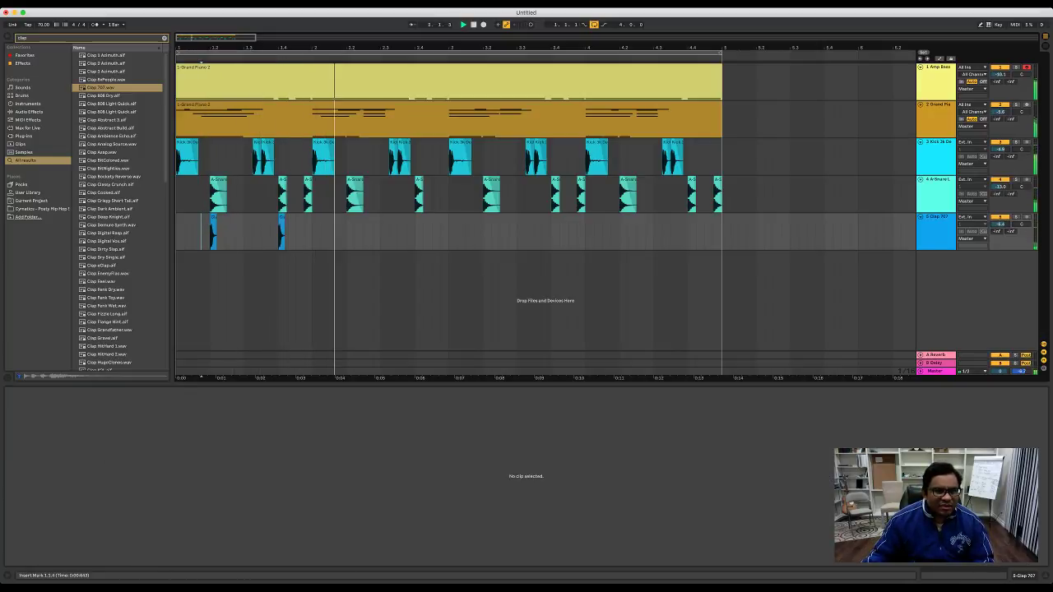
Step: Duplicate the clap at 1.4.1 and move the copy to 1.4.4, in line with the last snare of bar 1
click(281, 232)
key(space)
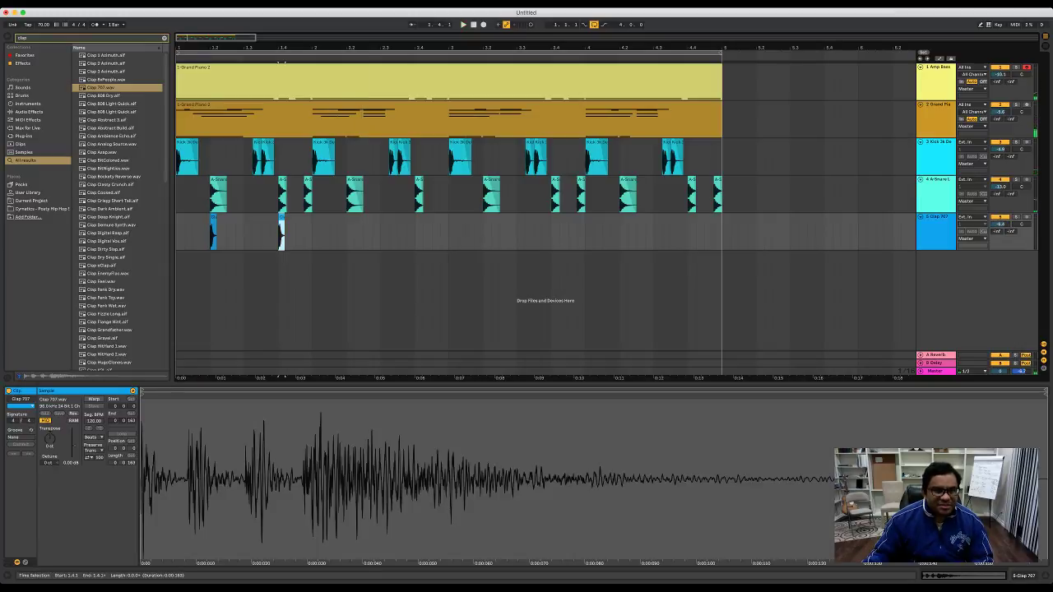
click(303, 233)
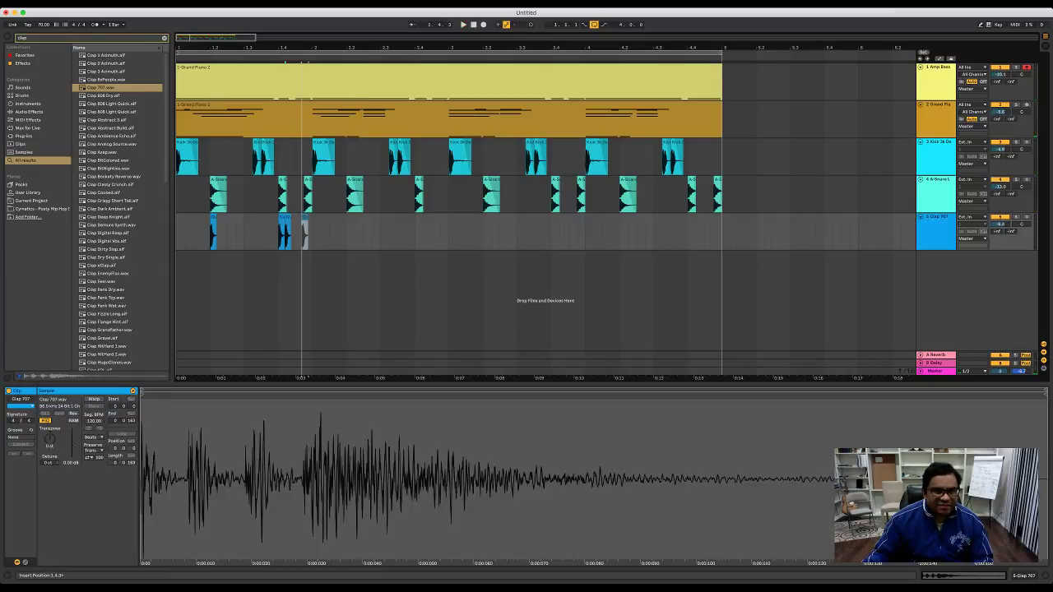
click(307, 235)
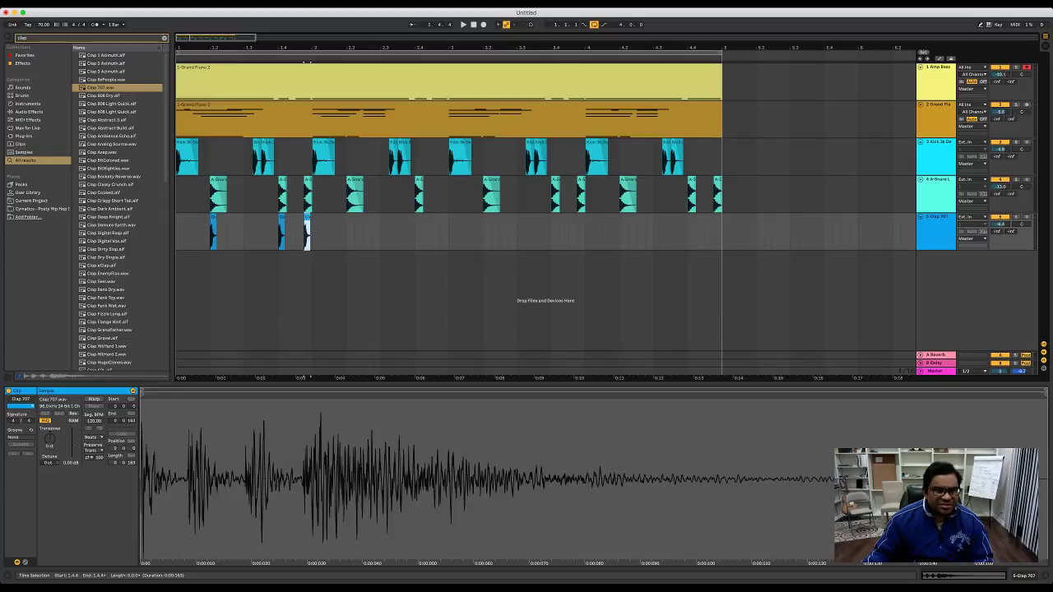
drag(311, 235, 194, 234)
key(ctrl+d)
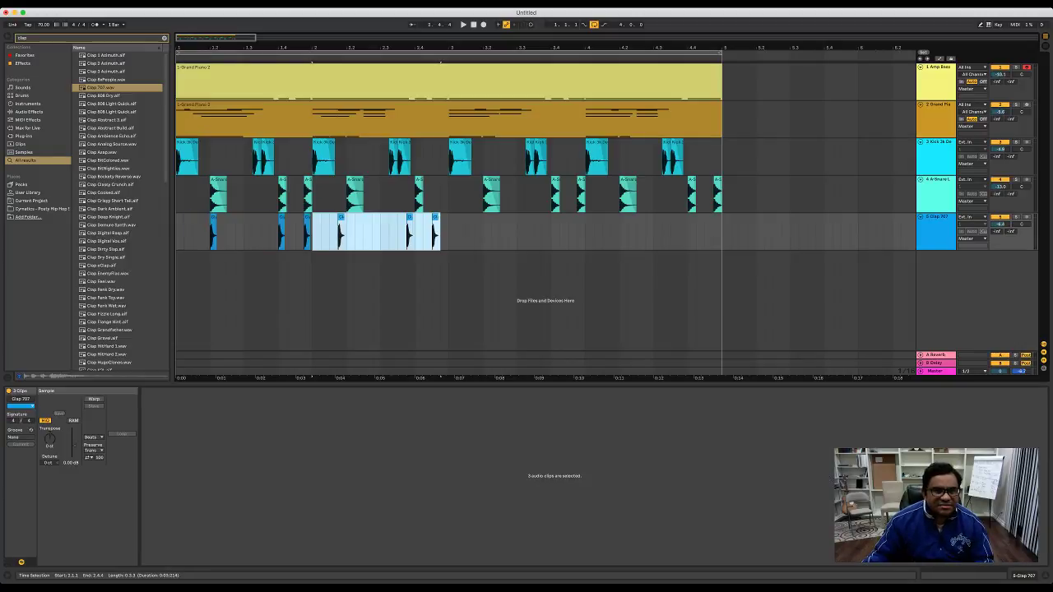
key(ctrl+z)
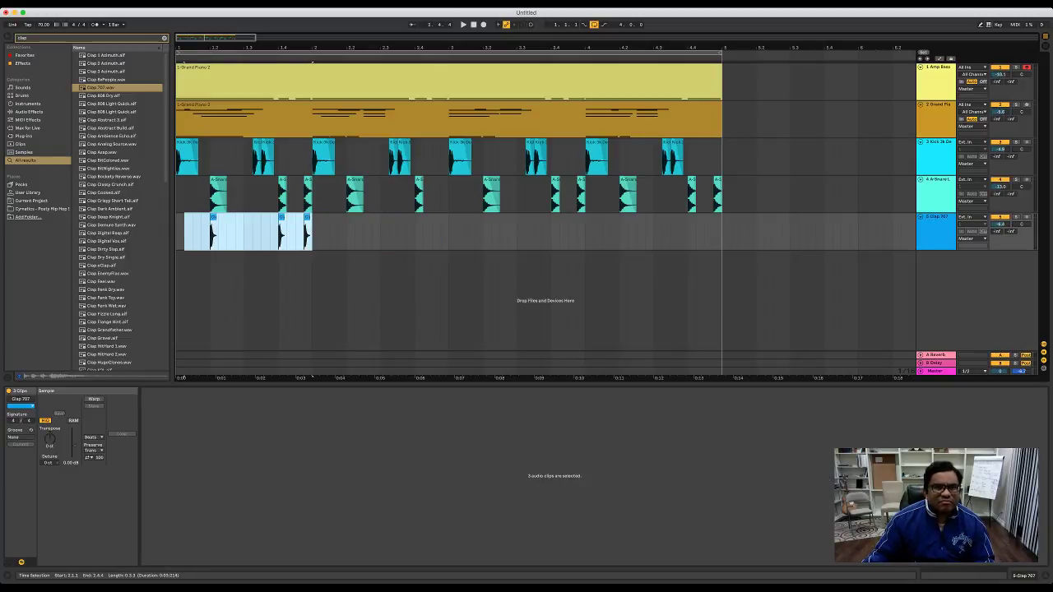
click(364, 235)
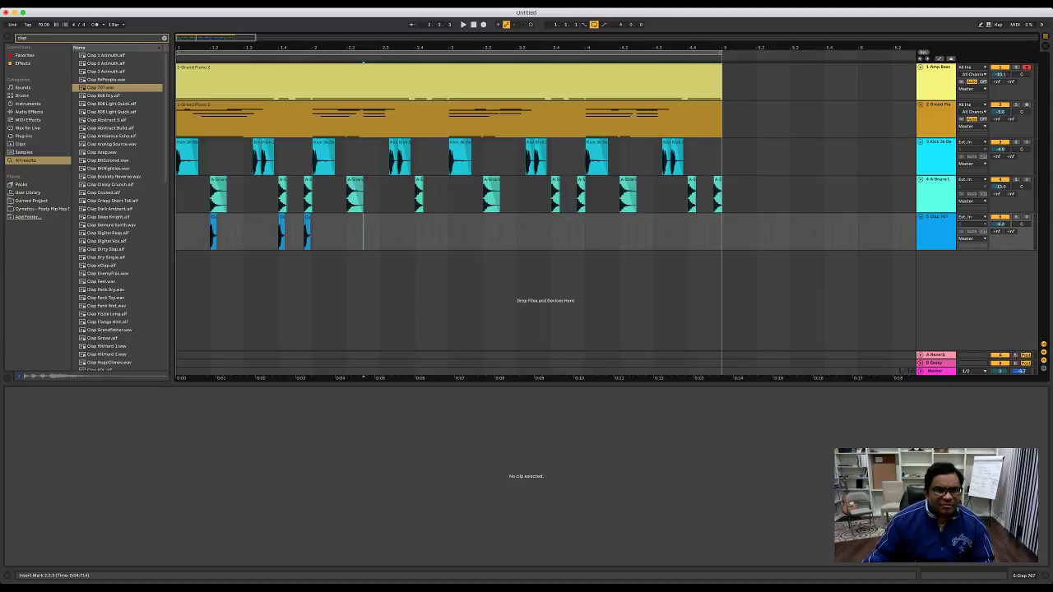
Step: Duplicate the full bar 1 of the clap track, from 1.1.1 to 2.1.1, into bars 2, 3 and 4
drag(311, 235, 176, 234)
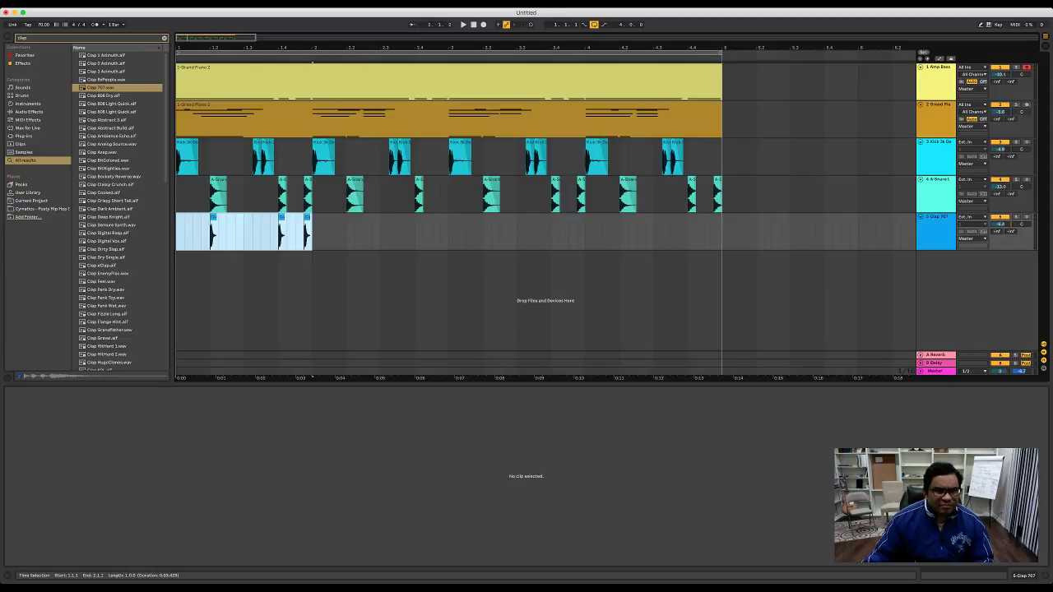
key(ctrl+d)
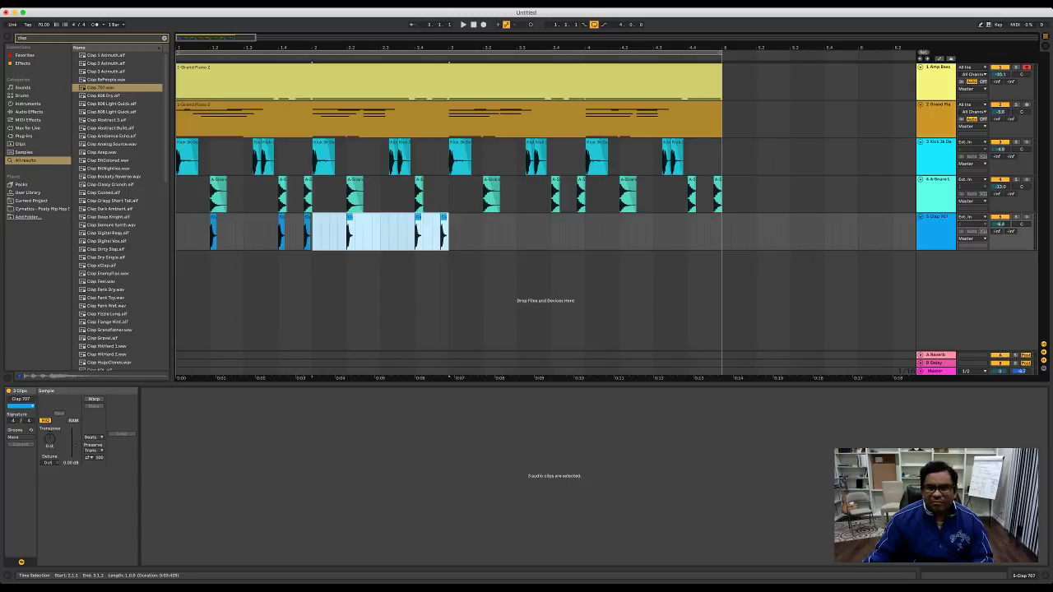
key(ctrl+d)
key(ctrl+d)
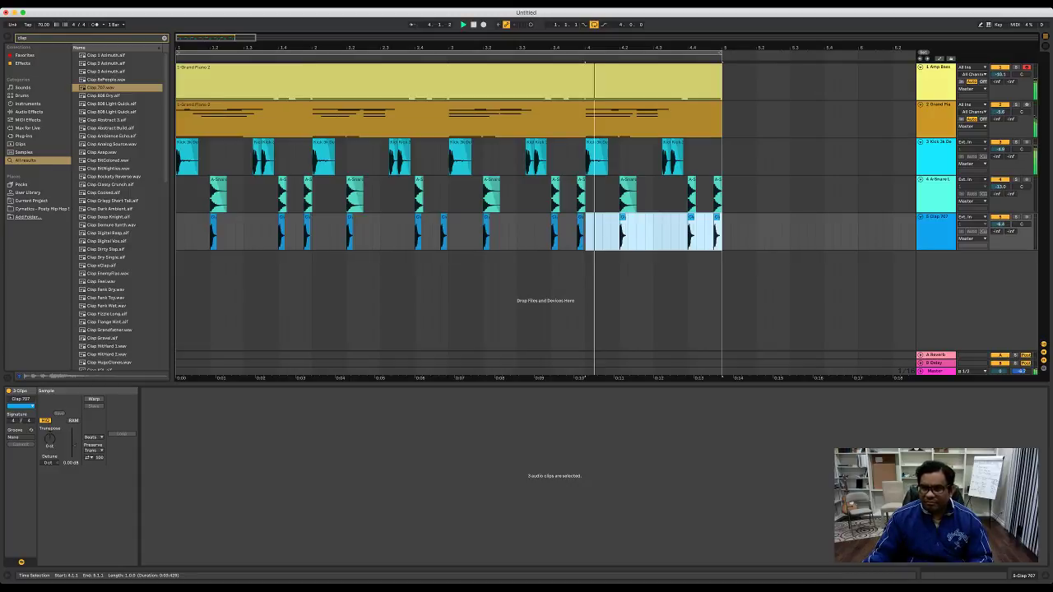
Step: Solo the clap and snare tracks during playback and lower the clap track's volume to about -13 dB
drag(1000, 224, 1000, 232)
click(1016, 217)
super+click(1015, 180)
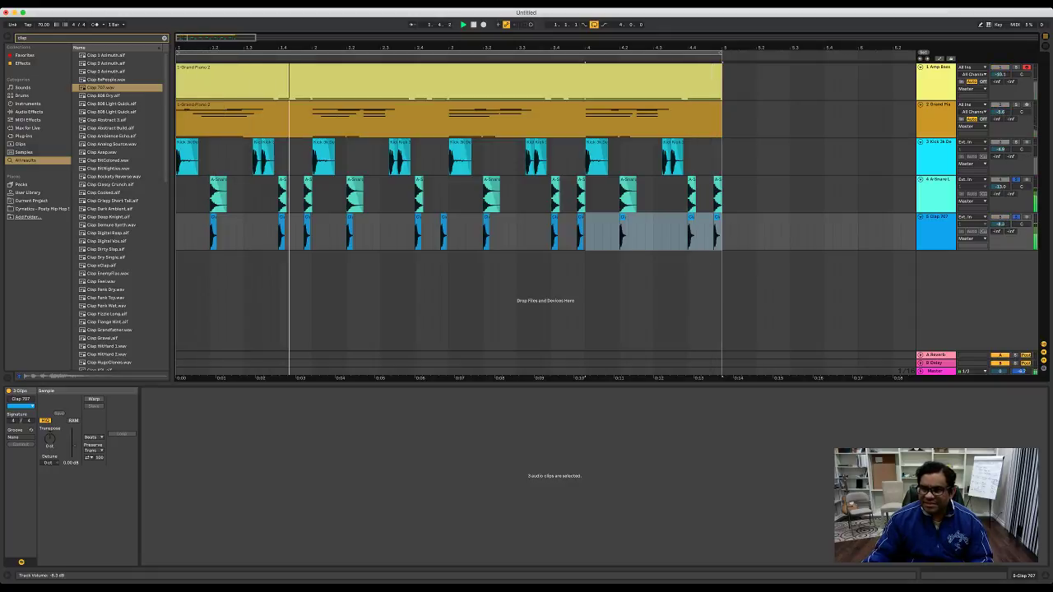
drag(1000, 223, 1000, 232)
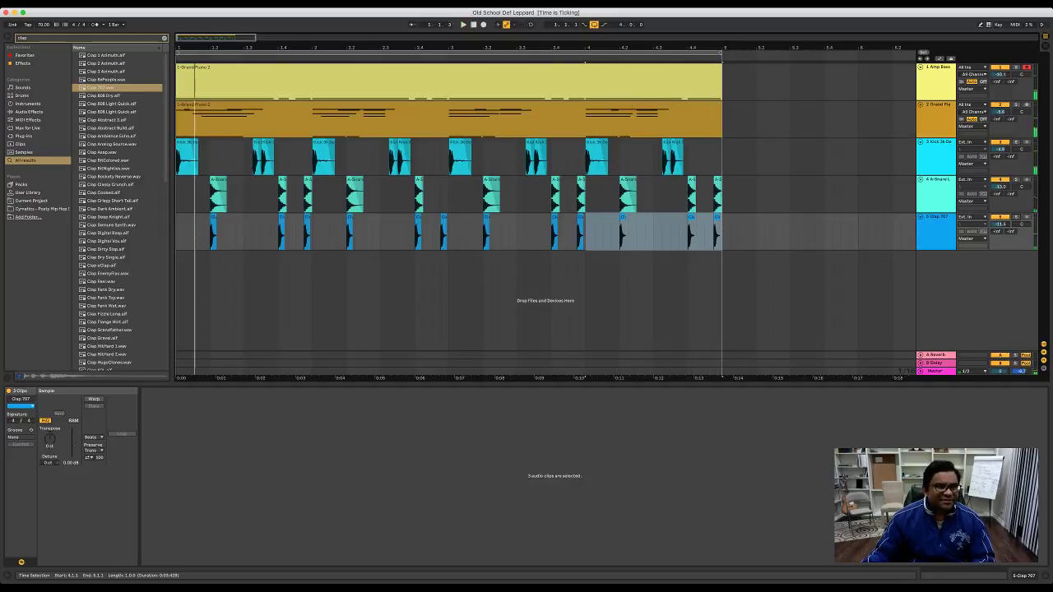
Step: Search the library for "hat" and audition the hi-hat samples down to HiHat Closed 808 Mid.aif and beyond
key(super+f)
text(hat)
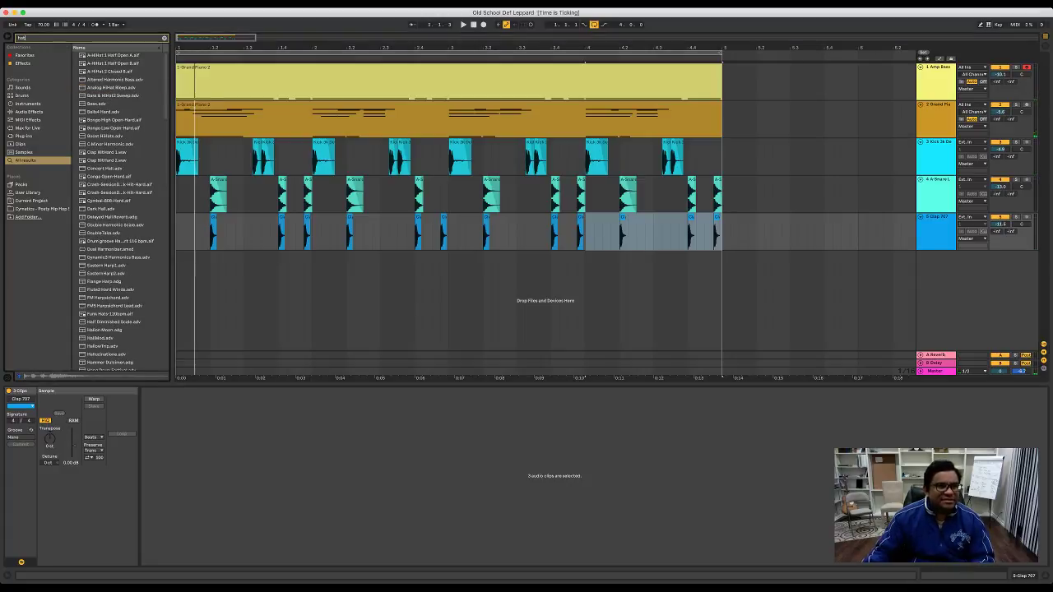
key(Down)
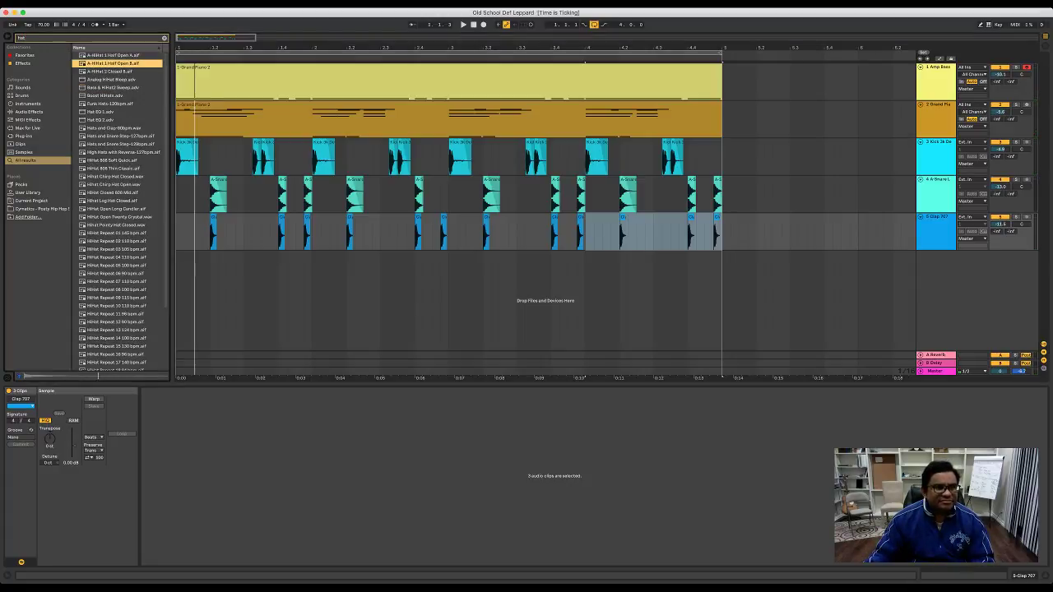
key(Down)
key(Down)
key(Up)
key(Up)
key(Up)
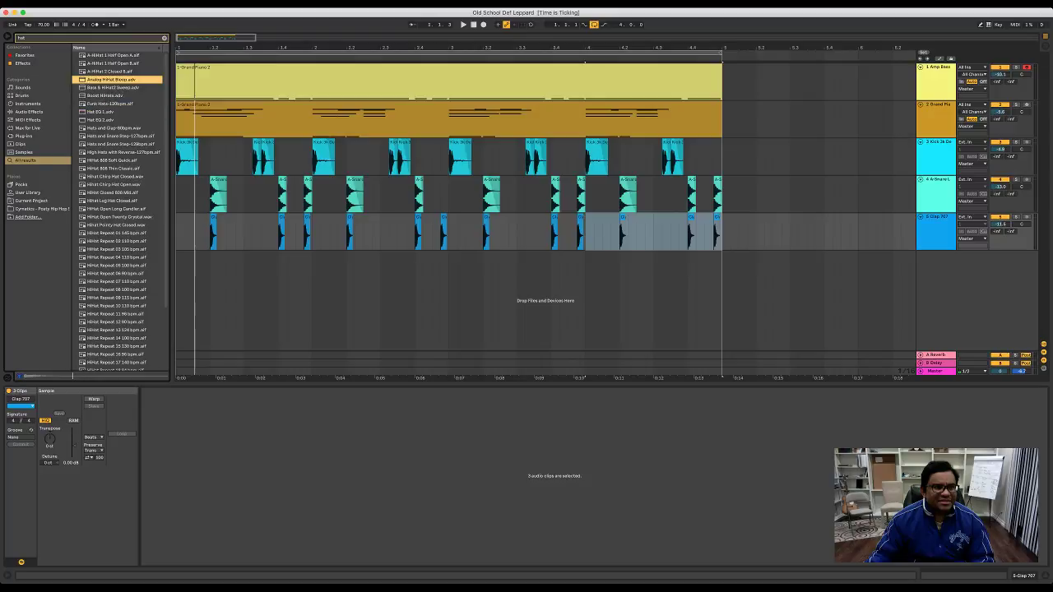
key(Down)
key(Down)
key(Down)
key(Down)
key(Down)
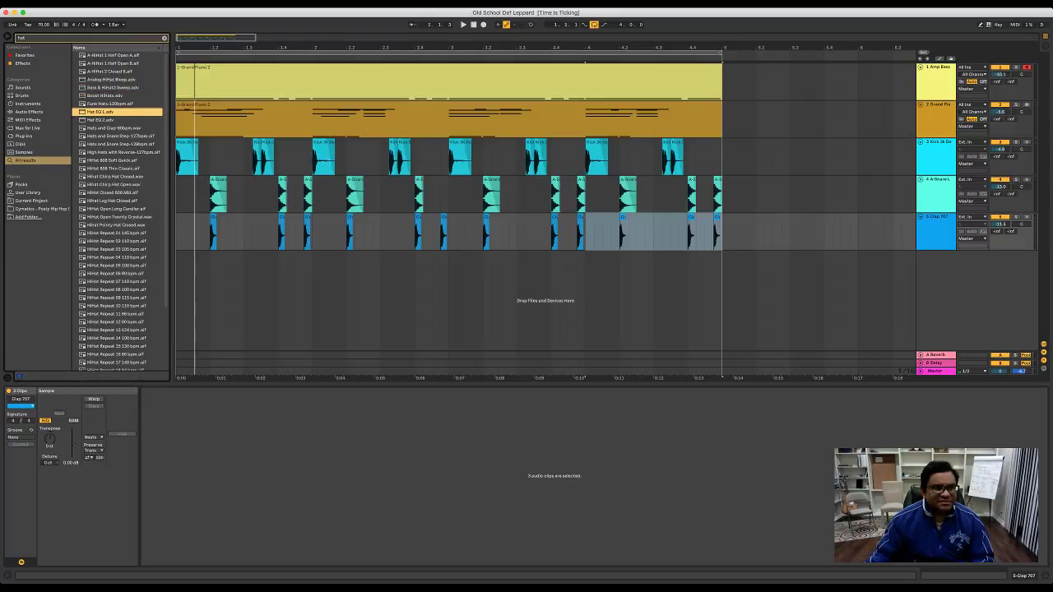
key(Down)
key(Down)
key(Down)
key(Down)
key(Down)
key(Down)
key(Down)
key(Down)
key(Down)
key(Down)
key(Down)
key(Down)
key(Down)
key(Down)
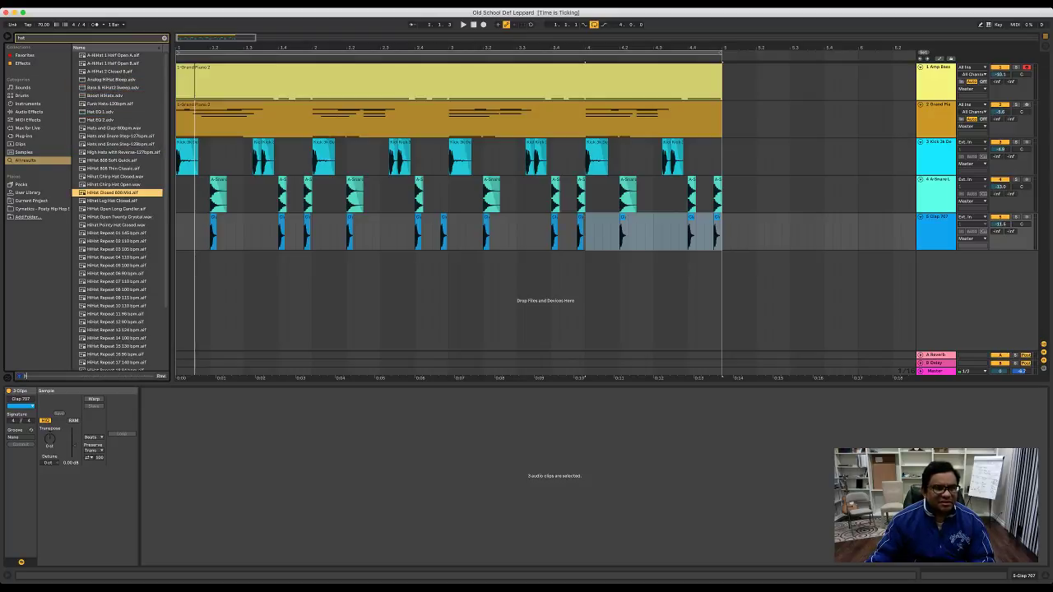
Step: Add the HiHat Closed 808 Mid.aif sample at 1.1.1 on a new audio track beneath the claps
key(Up)
key(Up)
key(Up)
key(Up)
key(Up)
key(Return)
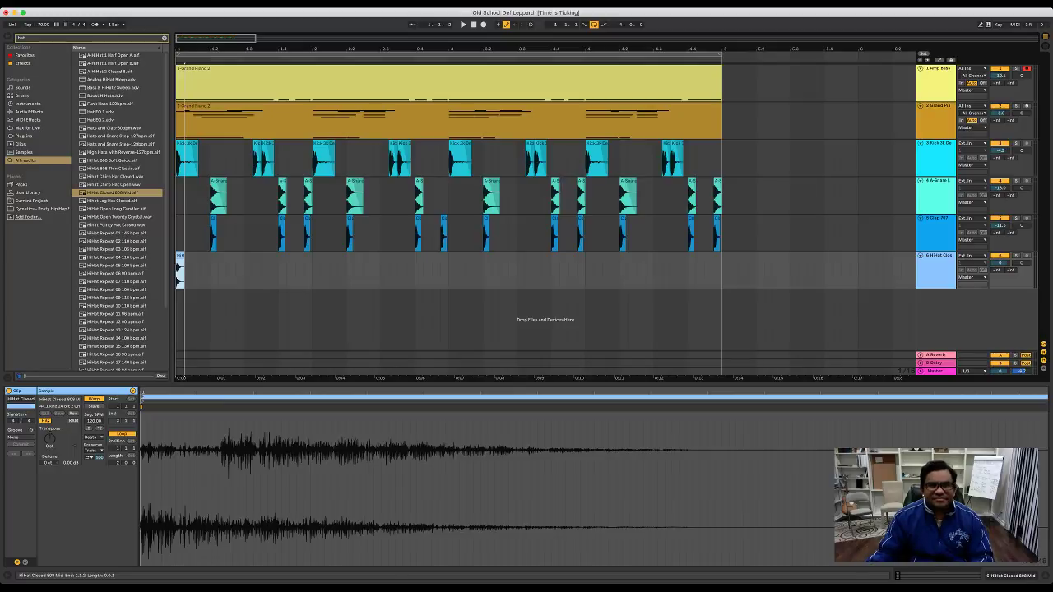
Step: Lower the hi-hat track's volume to about -10 dB, transpose its clip down several semitones and solo the track during playback
key(space)
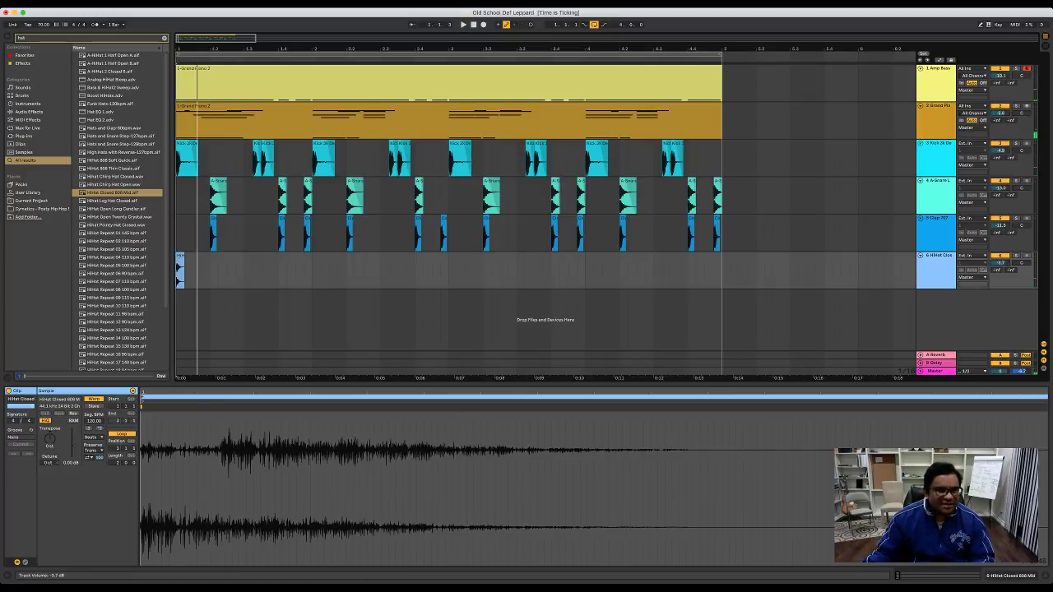
click(180, 256)
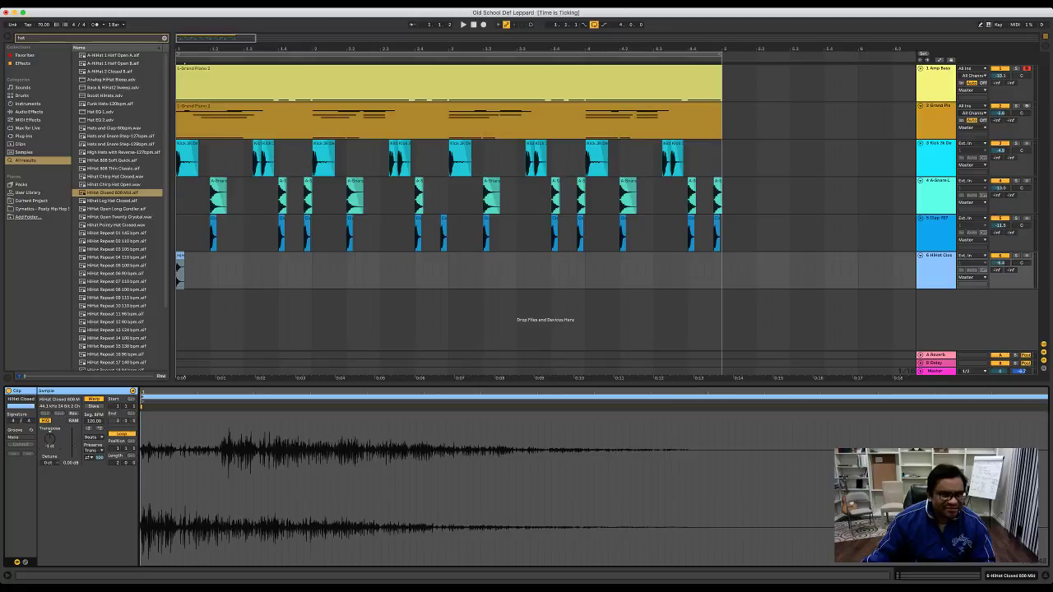
key(space)
key(space)
key(space)
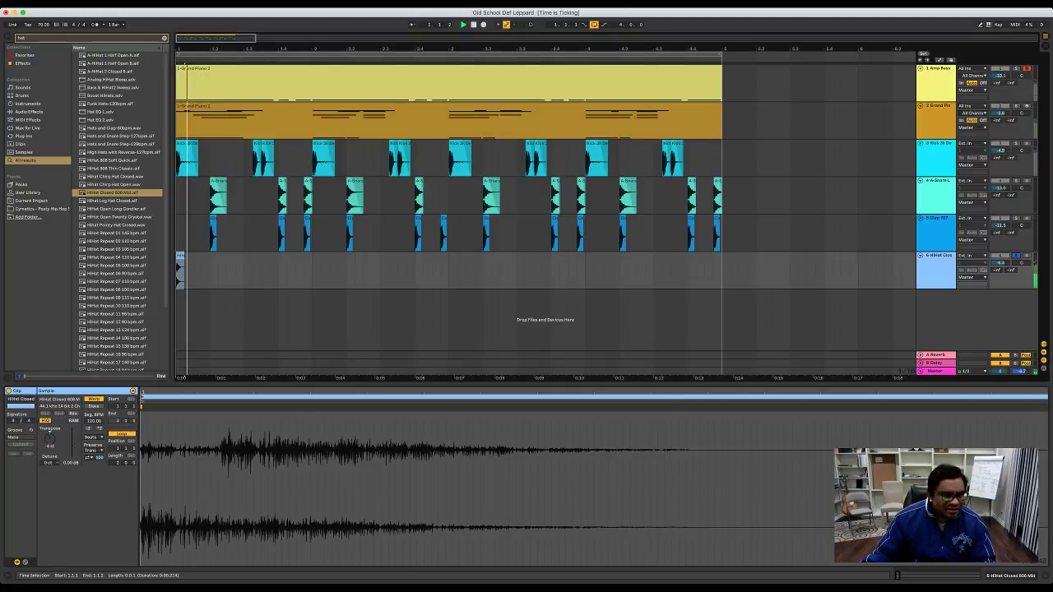
key(space)
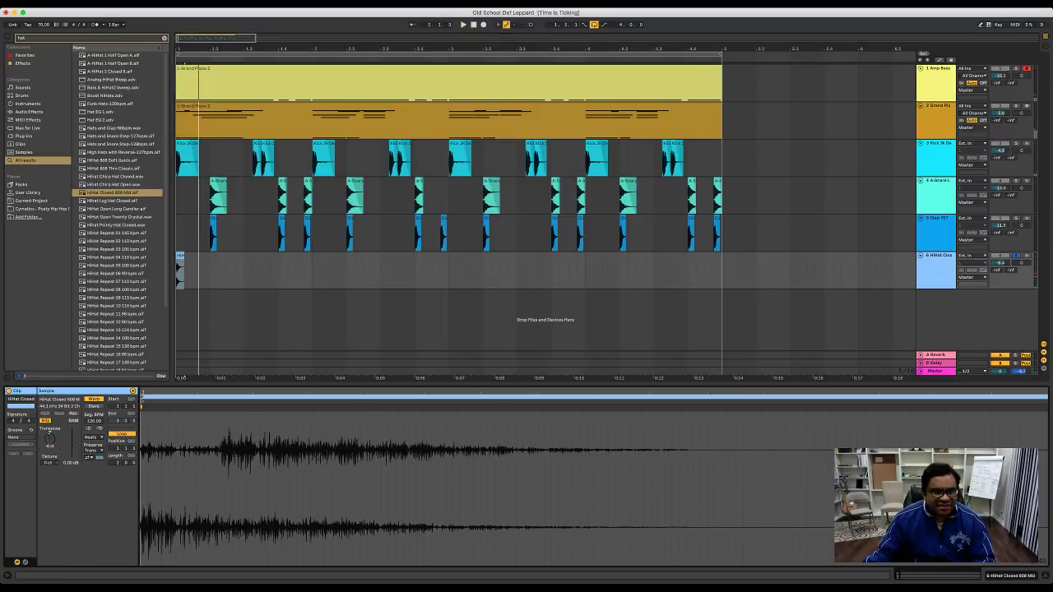
Step: Compare the hi-hat with the full mix from 1.1.1 and fine-tune the clip's transposition
key(space)
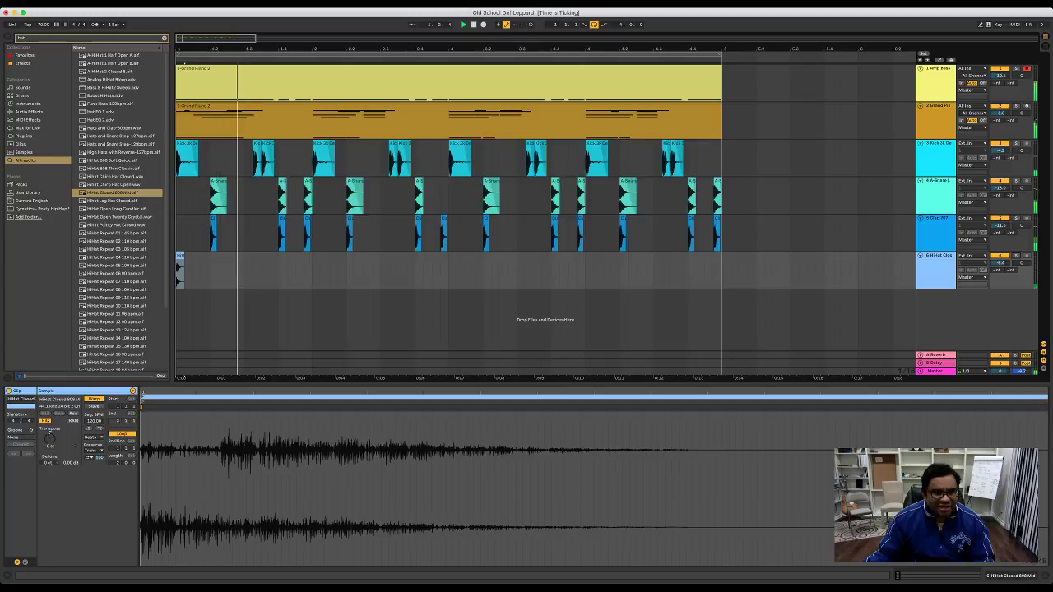
key(space)
key(space)
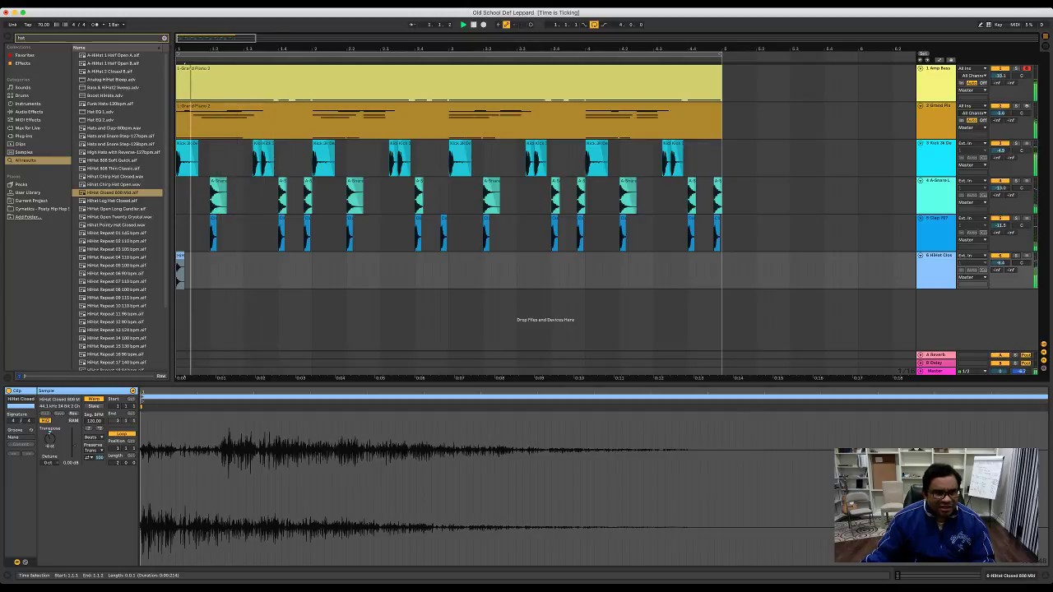
key(space)
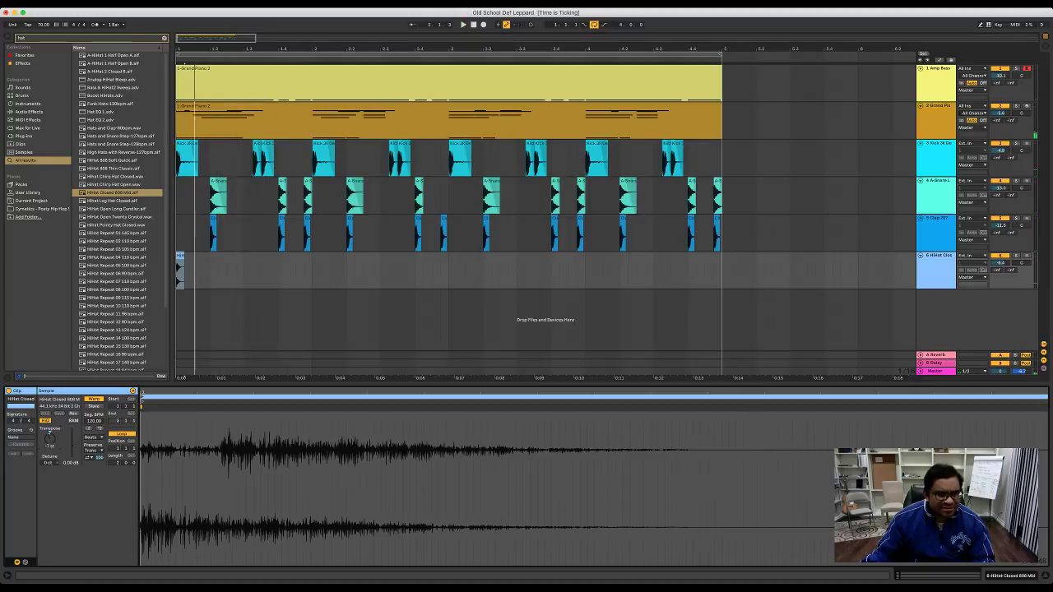
key(space)
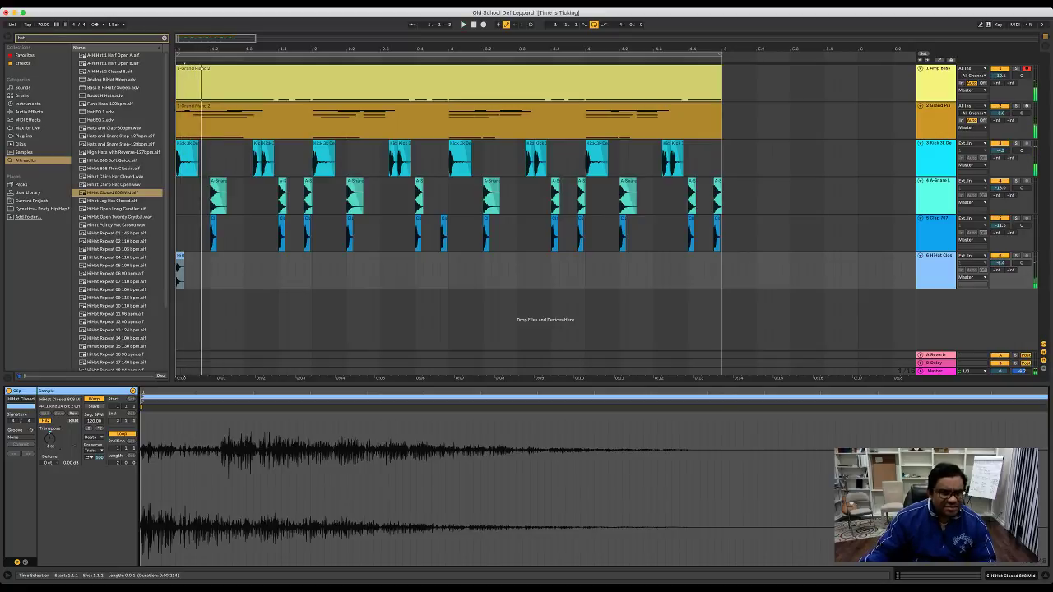
Step: Duplicate the hi-hat clip at 1.1.1, place the copy at 1.1.3 and play the result
click(180, 255)
key(super+d)
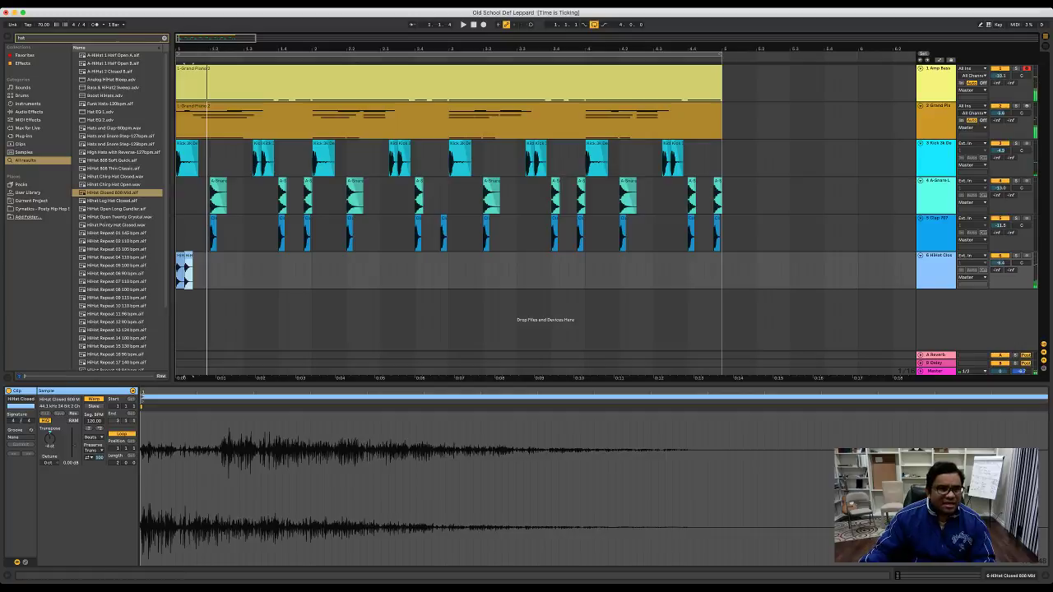
key(super+d)
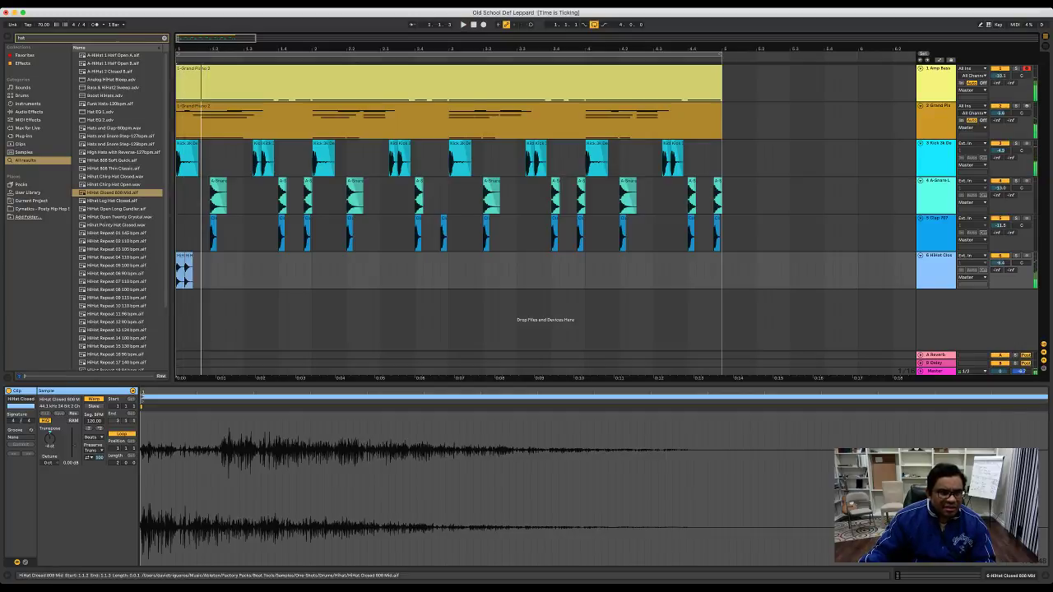
drag(188, 256, 197, 256)
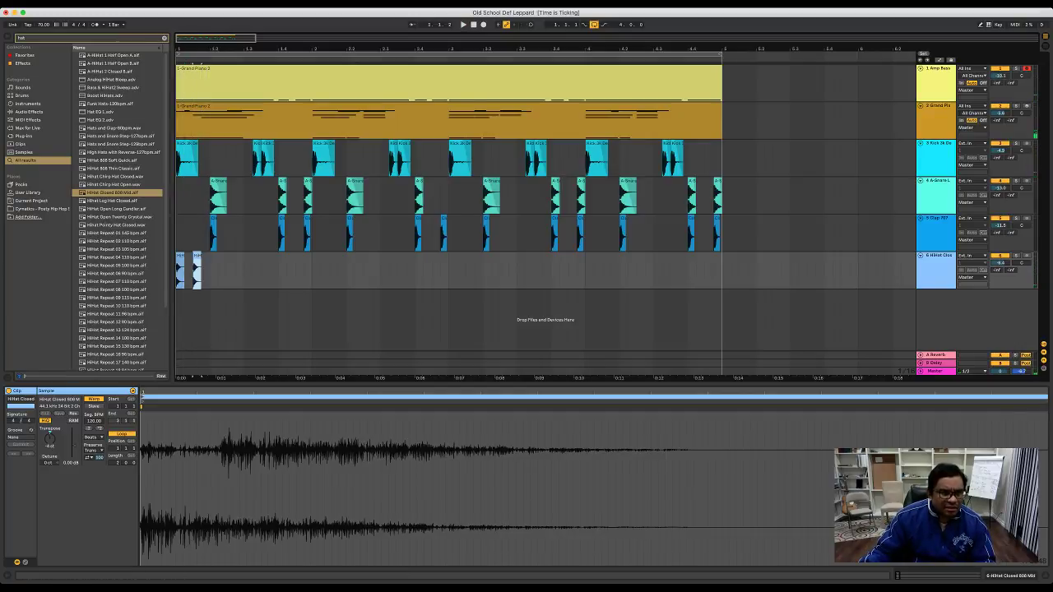
key(space)
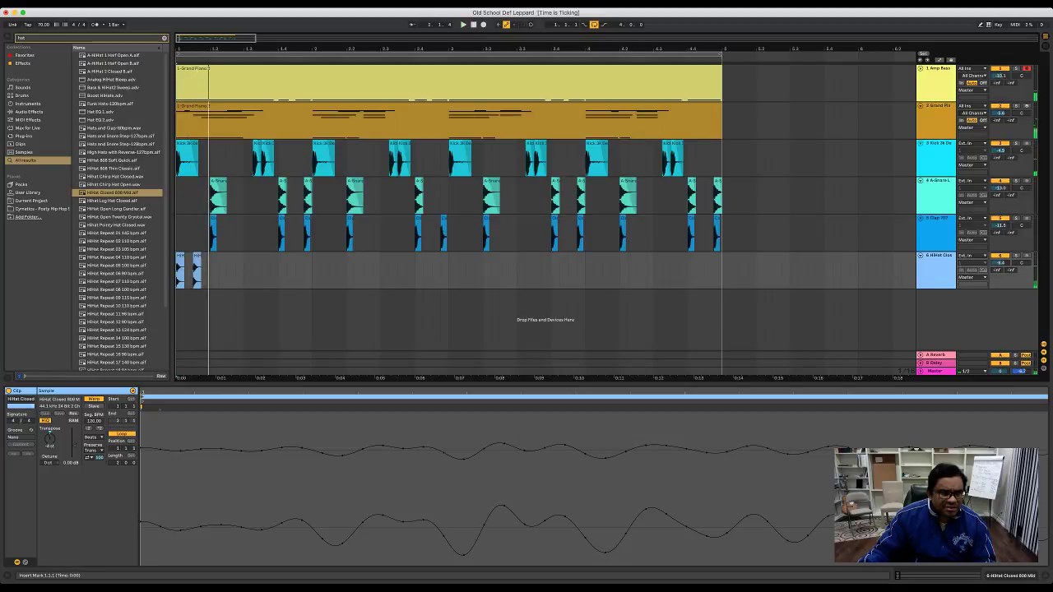
key(space)
Step: Repeat the one-beat hi-hat pattern from 1.1.1 to 1.2.1 through the end of bar 4 and lower the track's volume slightly
drag(210, 275, 176, 275)
key(super+d)
key(super+d)
key(super+d)
key(super+d)
key(super+d)
key(super+d)
key(super+d)
key(super+d)
key(super+d)
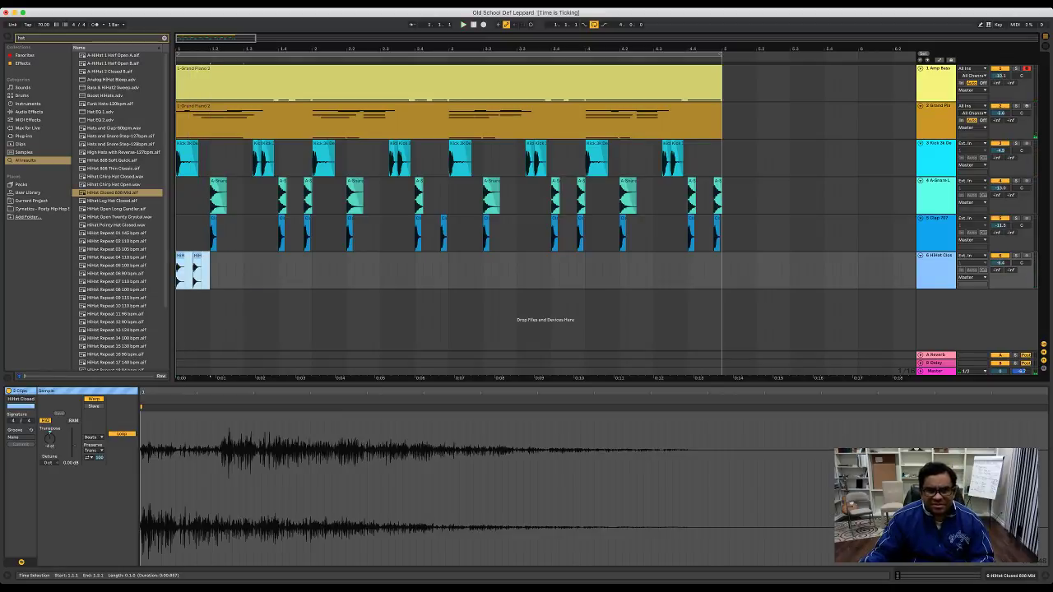
key(super+d)
key(super+d)
key(super+d)
key(super+d)
key(super+d)
key(super+d)
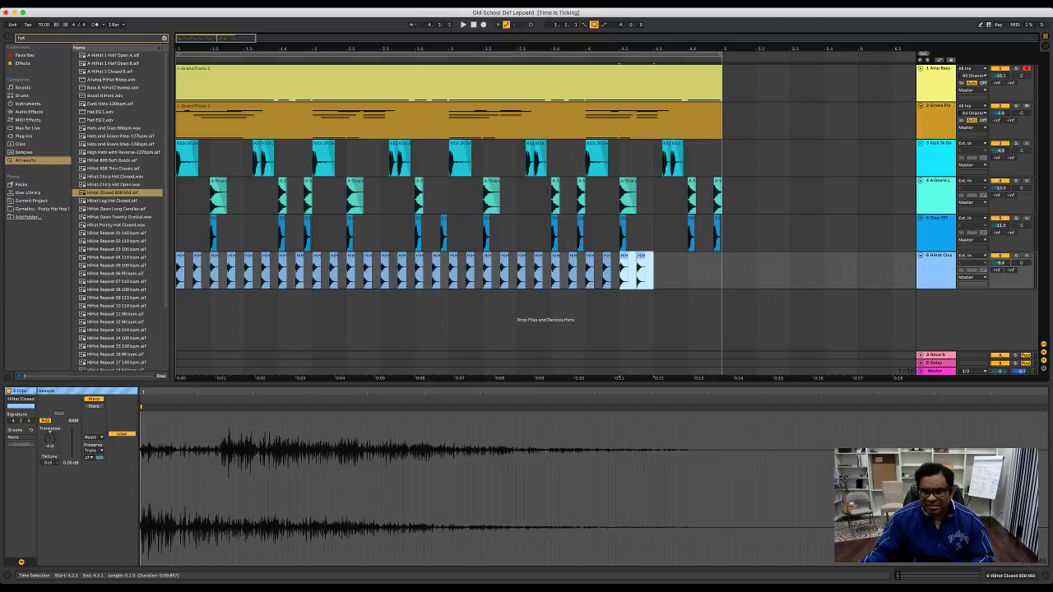
key(space)
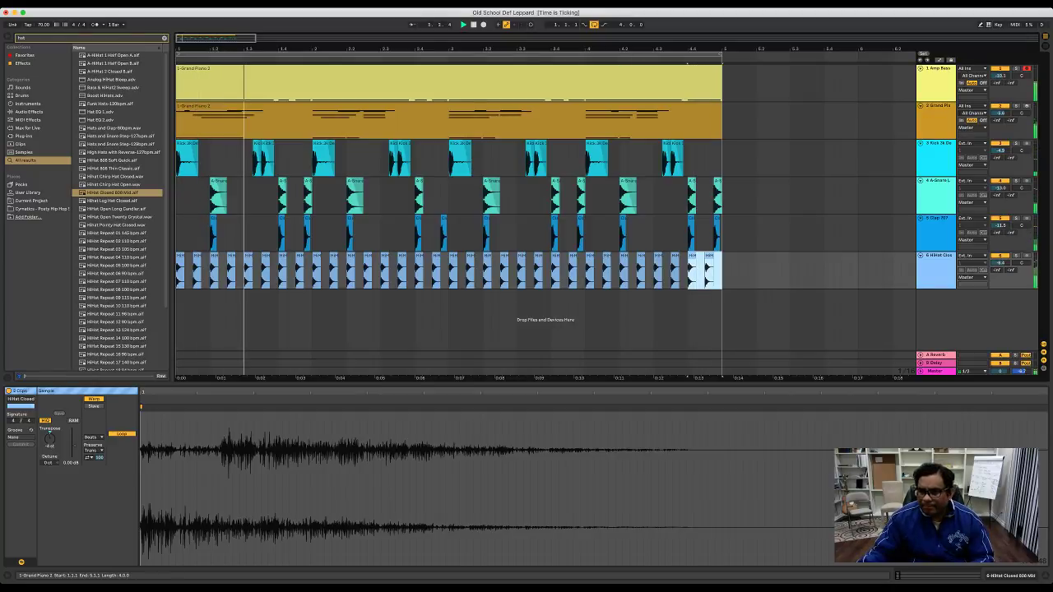
drag(1000, 263, 1000, 271)
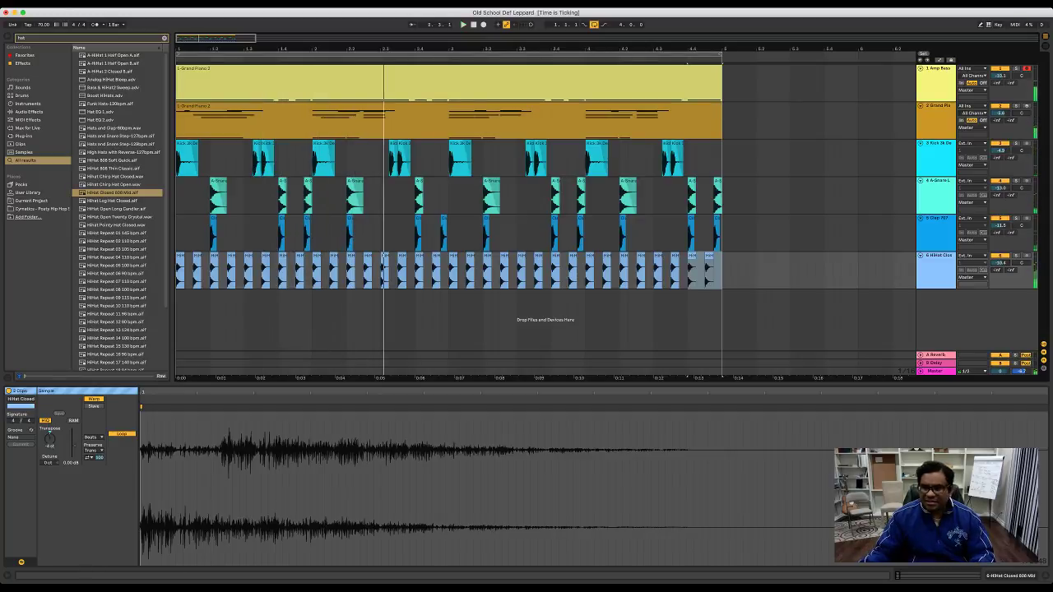
Step: Duplicate the hi-hat track and delete all the clips on the copy
key(super+d)
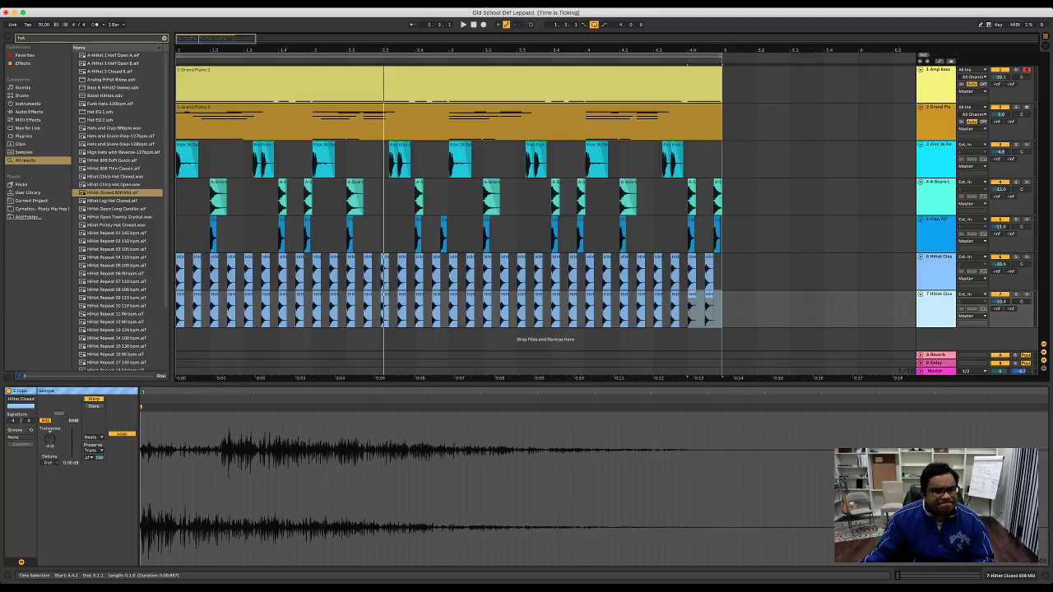
click(705, 308)
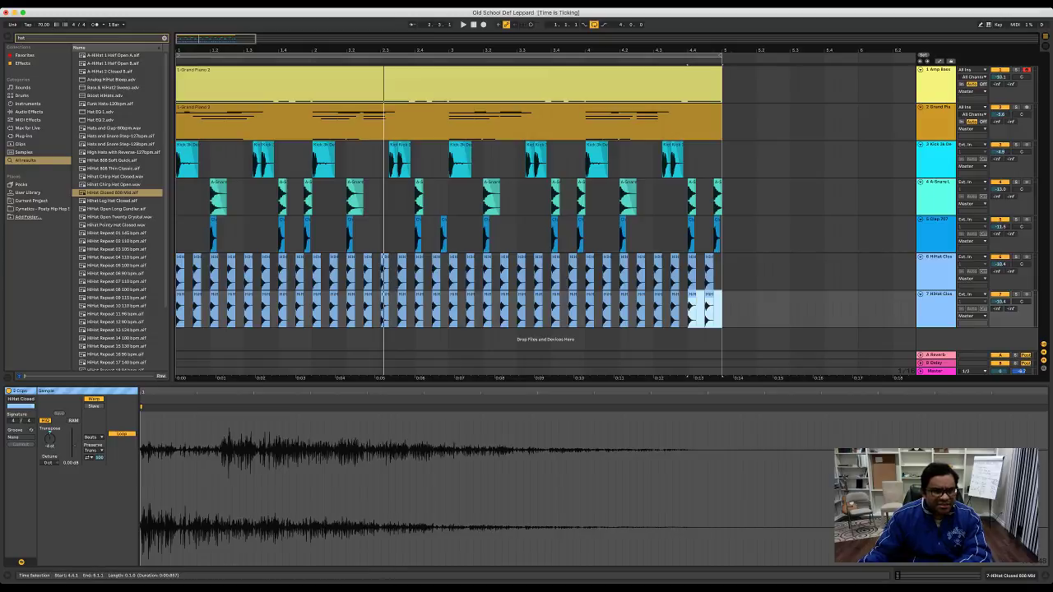
drag(713, 308, 176, 309)
key(Delete)
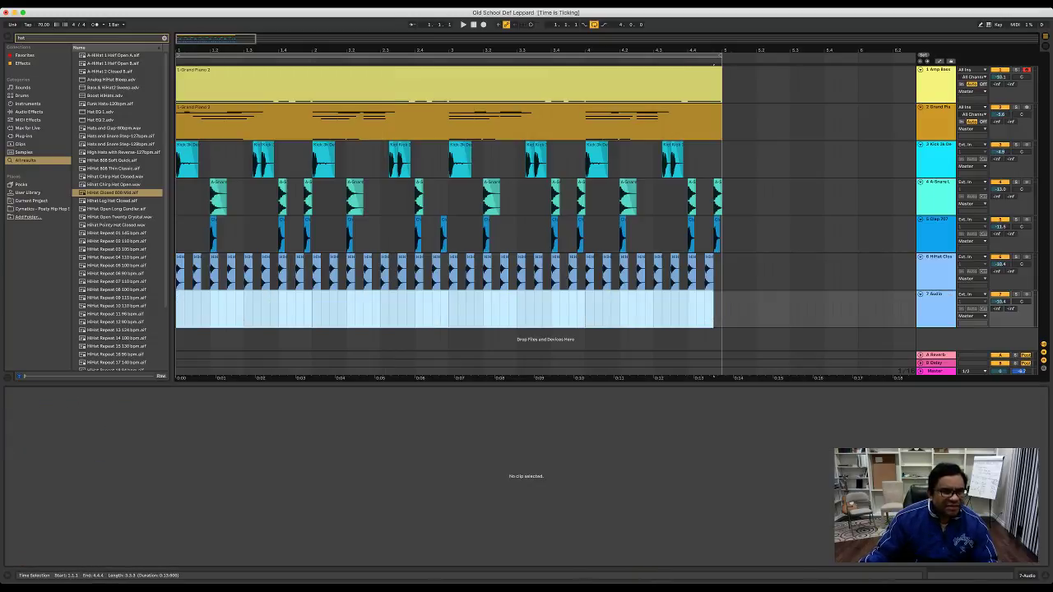
Step: Audition more hi-hat samples and place HiHat Pointy Hot Closed.wav at 1.1.2 on the empty track 7
click(119, 217)
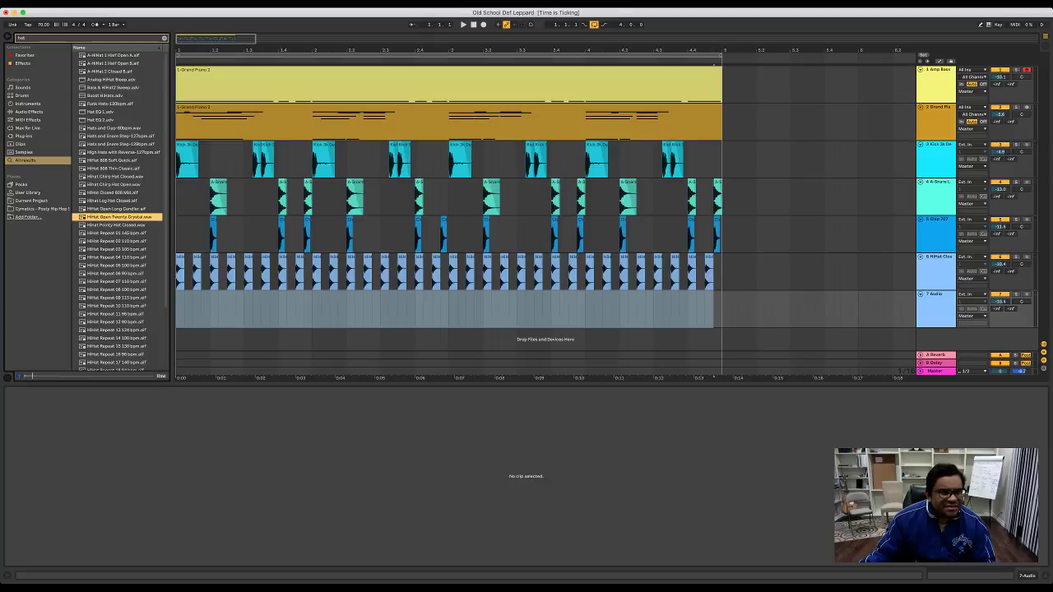
key(Down)
key(Down)
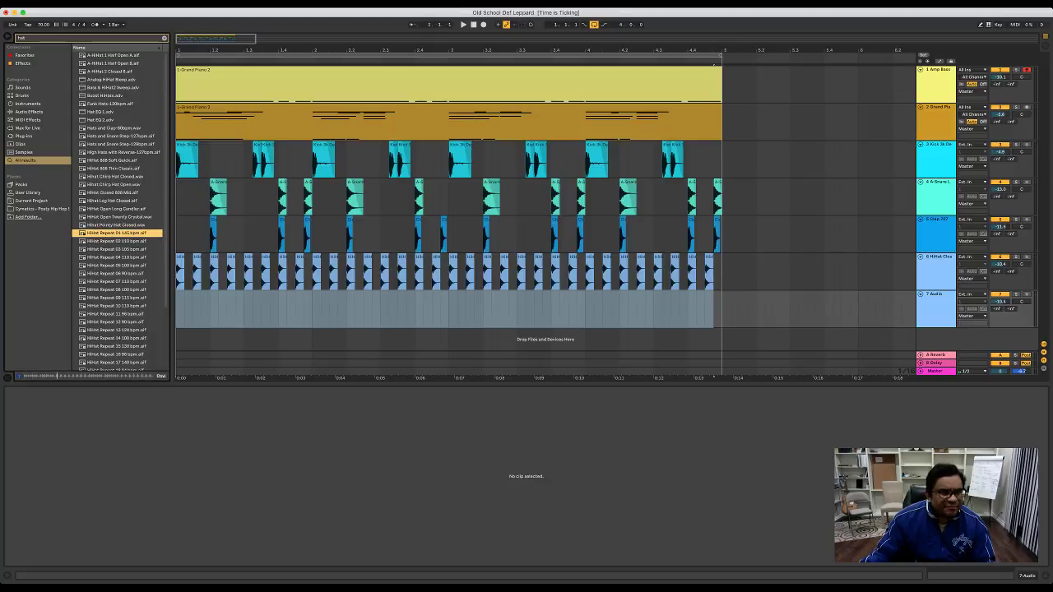
key(Up)
key(Up)
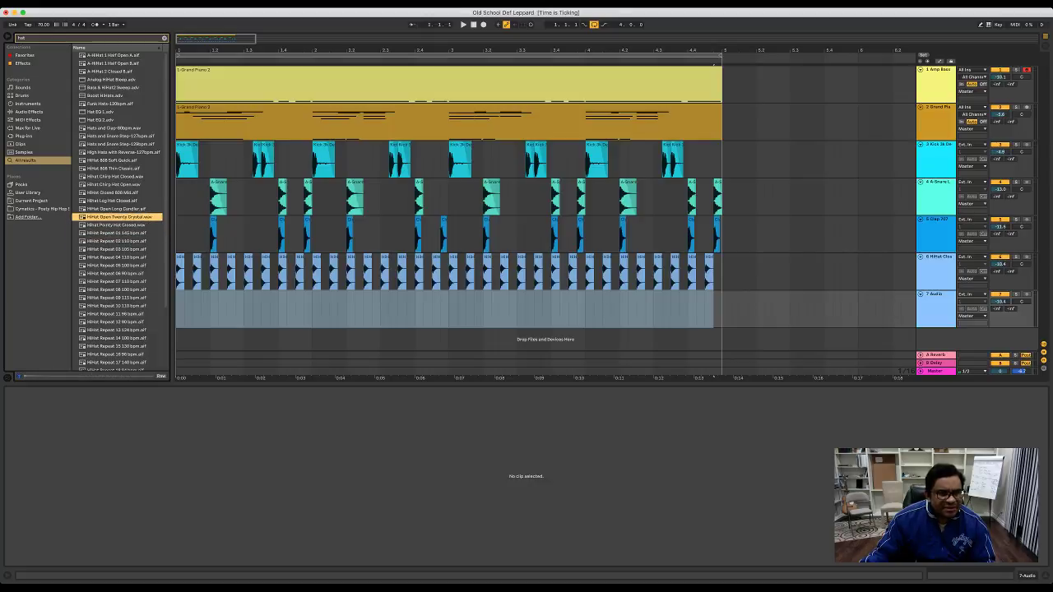
key(Down)
drag(116, 225, 187, 311)
scroll(242, 309, up, 5)
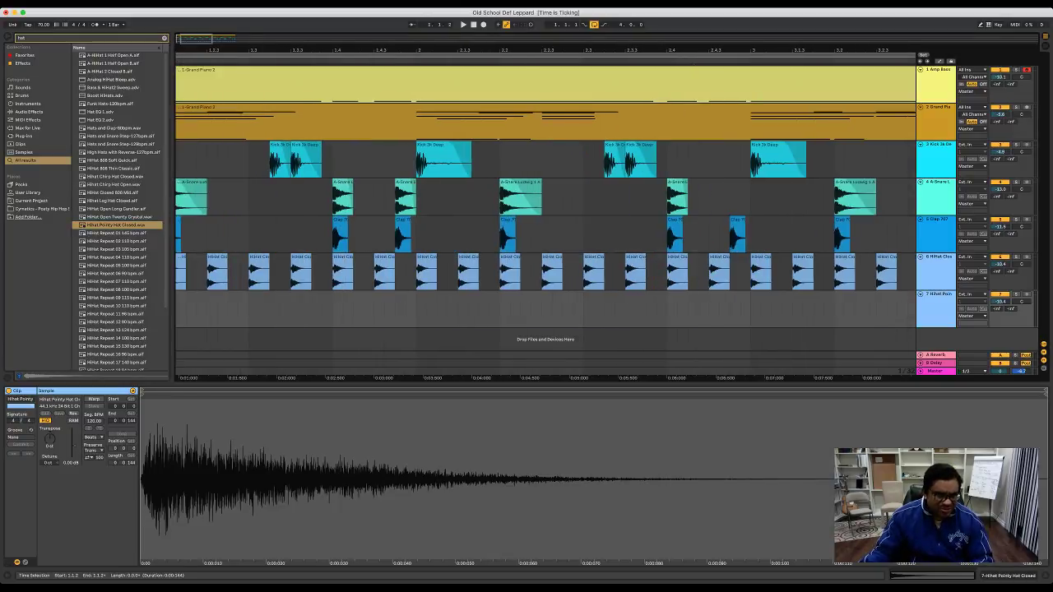
scroll(242, 309, left, 1)
scroll(242, 309, left, 2)
Step: Play the pointy hi-hat from 1.1.1 and duplicate its clip twice into three back-to-back hits
key(space)
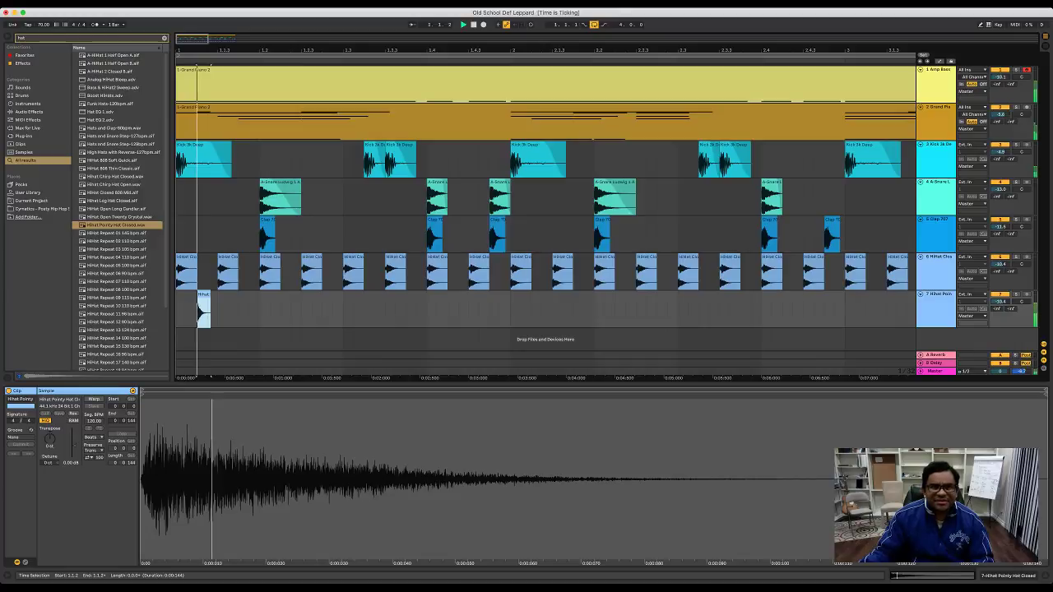
click(185, 310)
key(space)
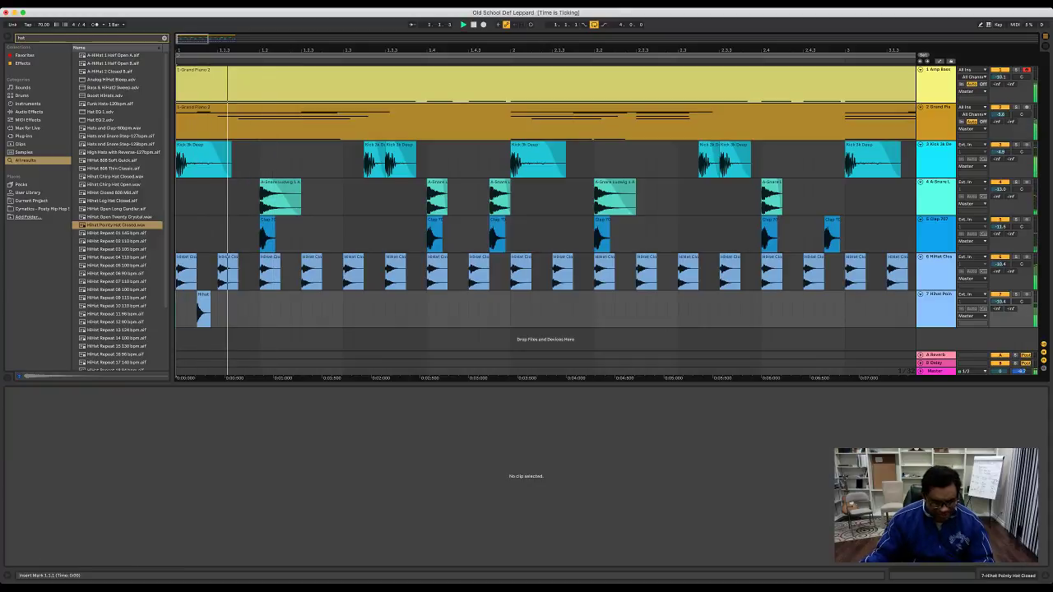
key(space)
click(203, 295)
key(super+d)
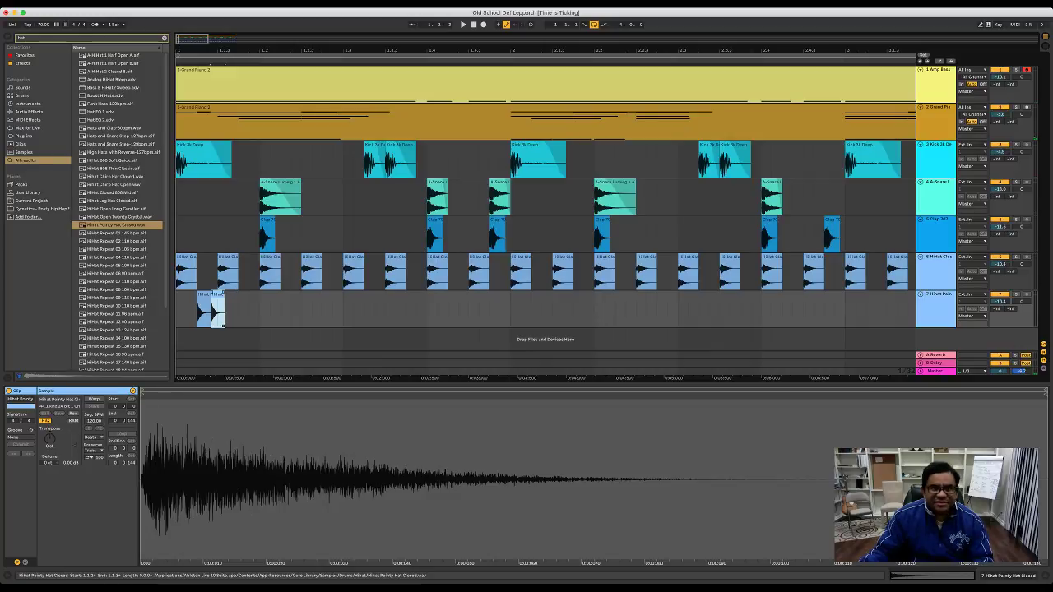
key(super+d)
Step: Play the three-hit hi-hat roll from 1.1.1 in the mix and with its track soloed
click(180, 310)
key(space)
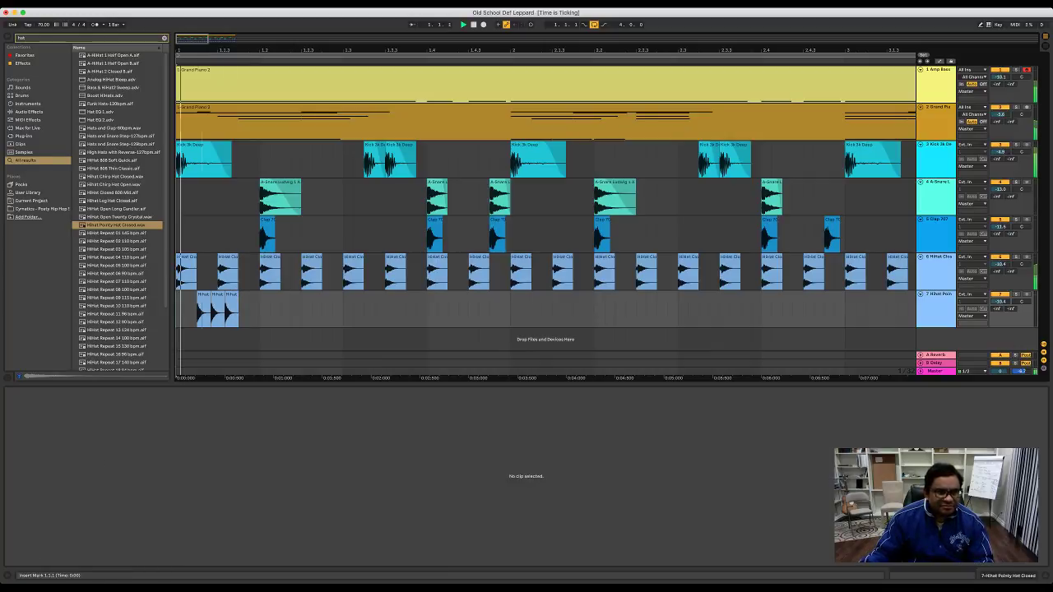
key(space)
key(space)
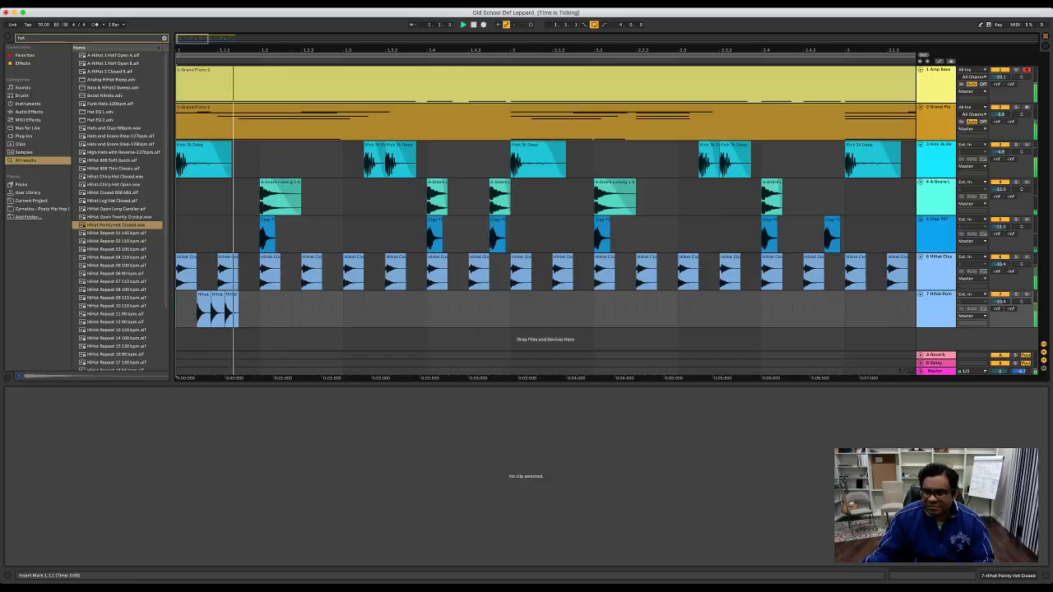
key(space)
key(space)
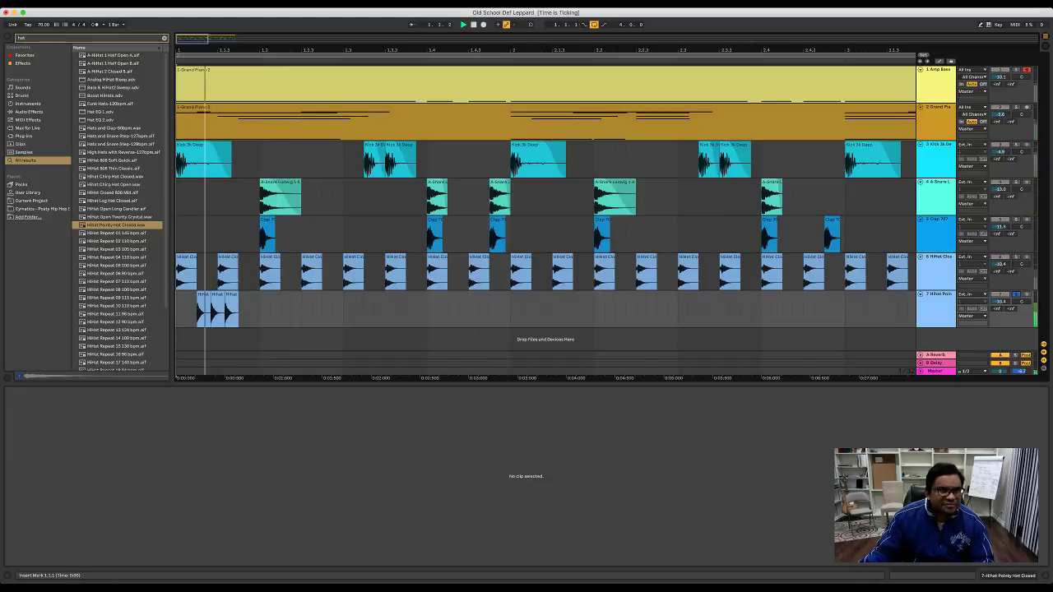
key(space)
key(space)
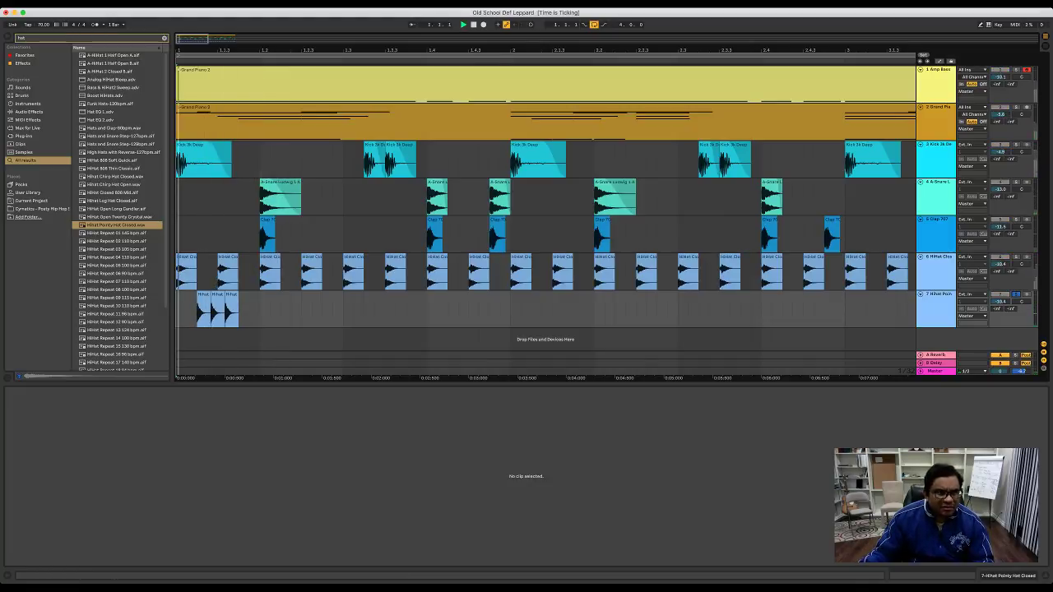
Step: Turn on the metronome and space the second and third pointy hi-hat clips farther apart on the HiHat Pointy track
click(95, 25)
key(space)
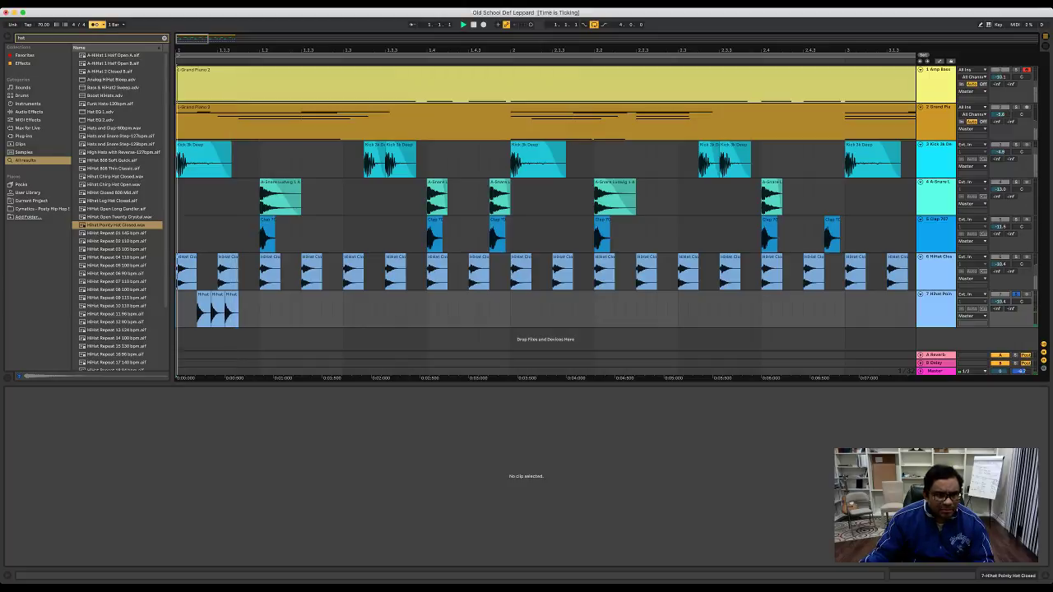
key(space)
click(237, 317)
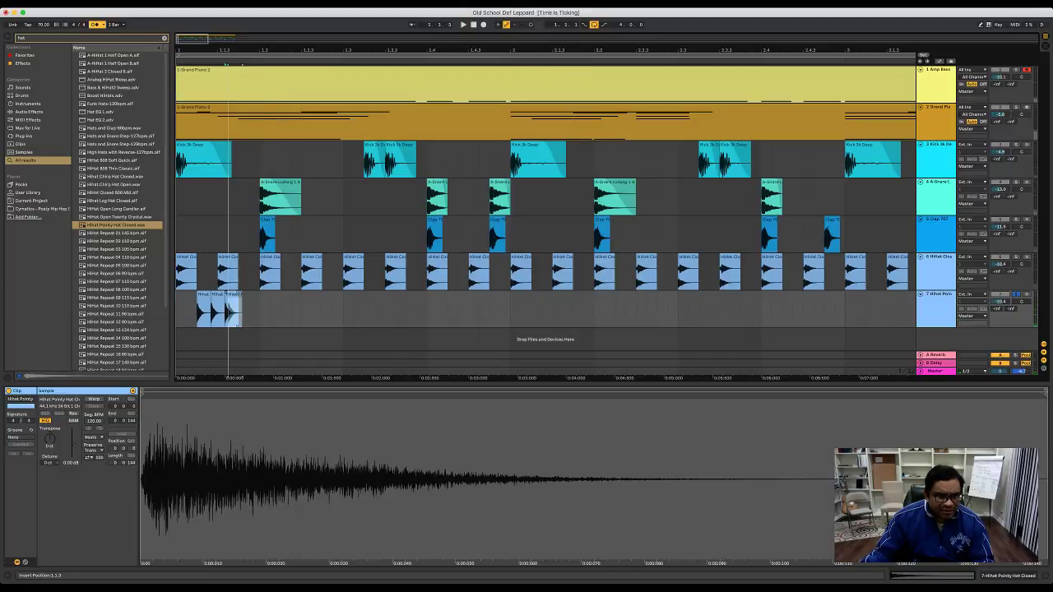
drag(217, 294, 253, 295)
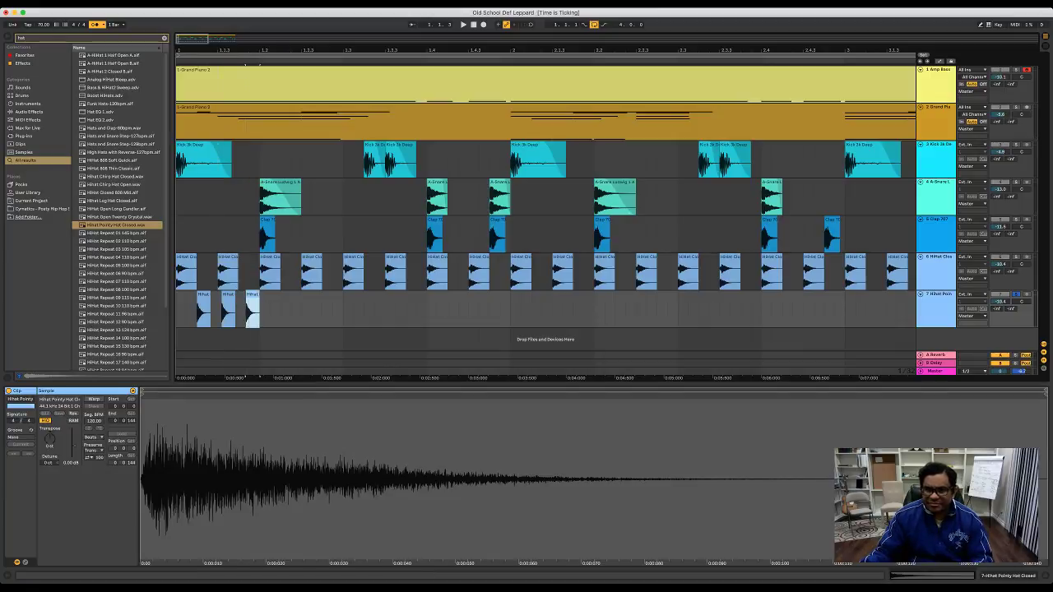
key(space)
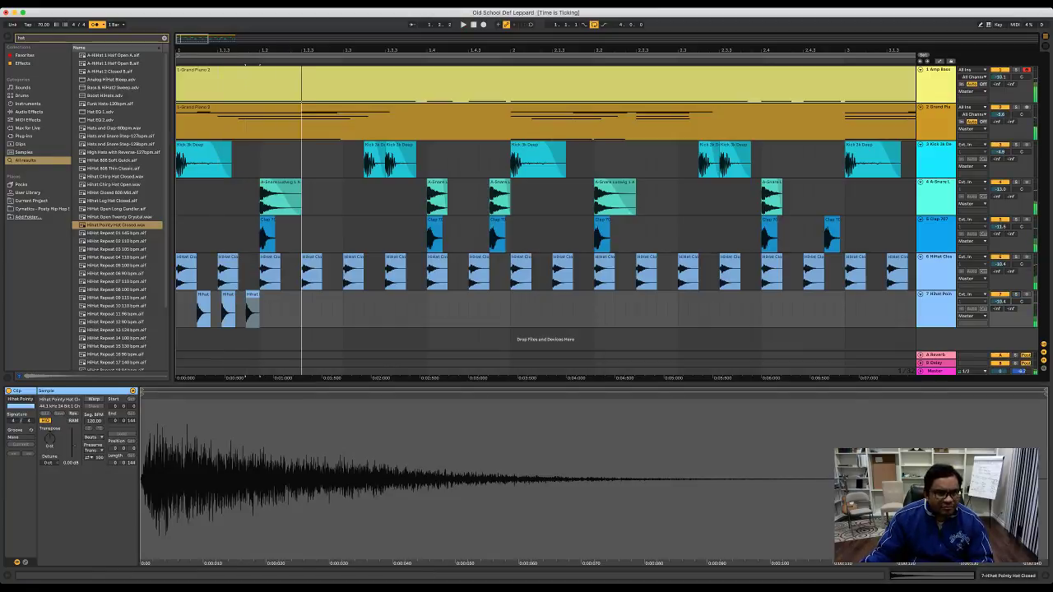
Step: Play the beat from the start and shift the second and third pointy hi-hat clips slightly earlier
click(178, 311)
key(space)
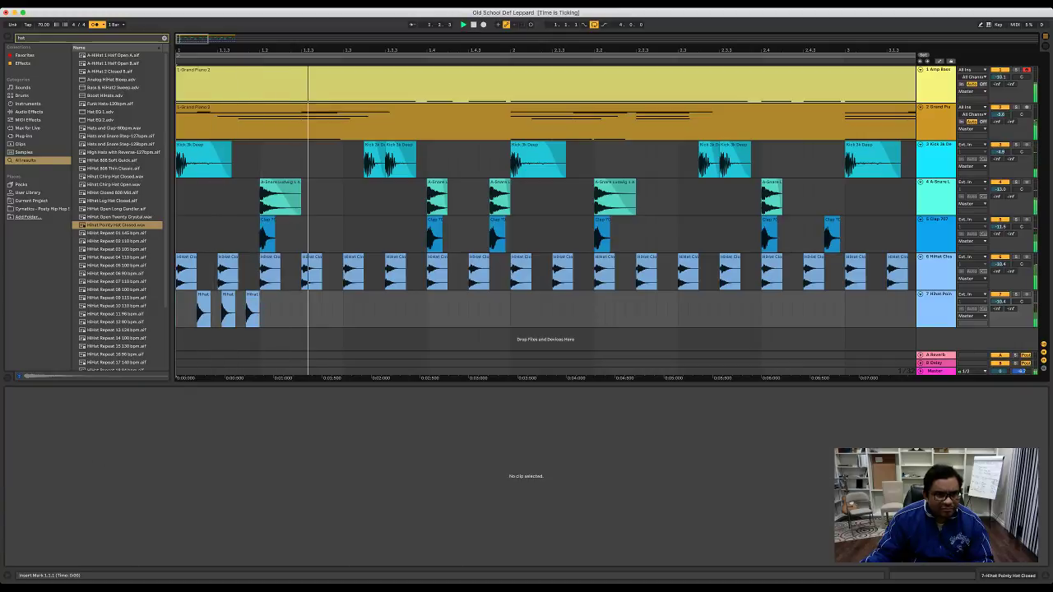
key(space)
key(space)
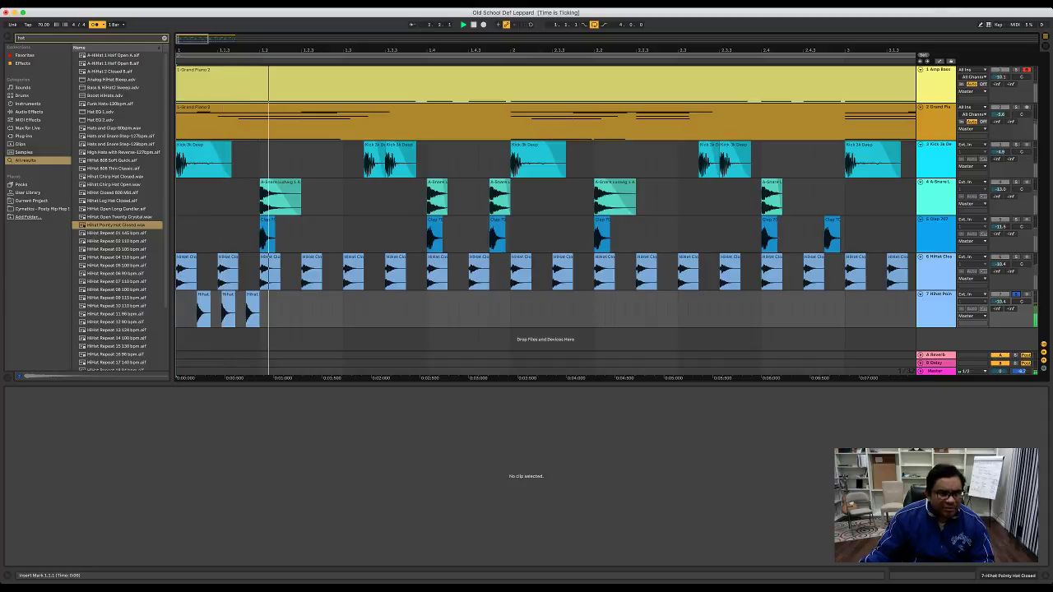
drag(275, 50, 403, 90)
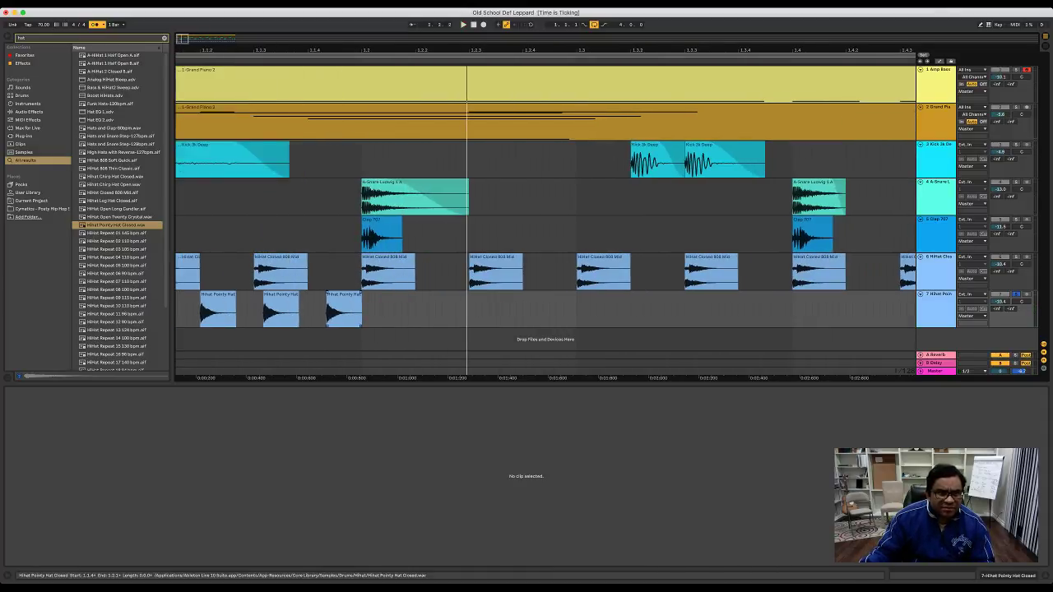
drag(343, 295, 273, 295)
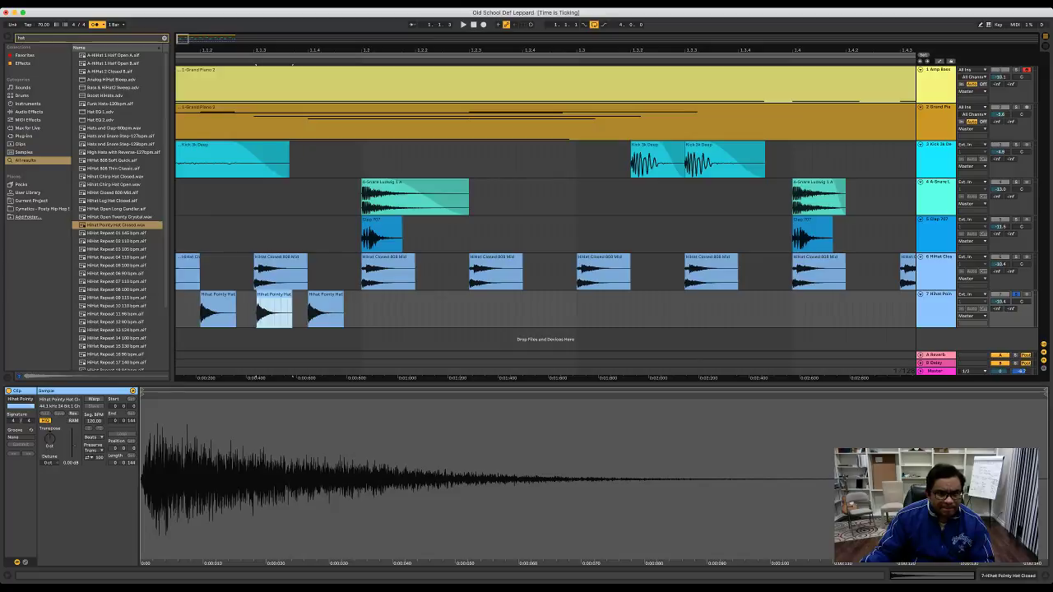
key(Home)
key(space)
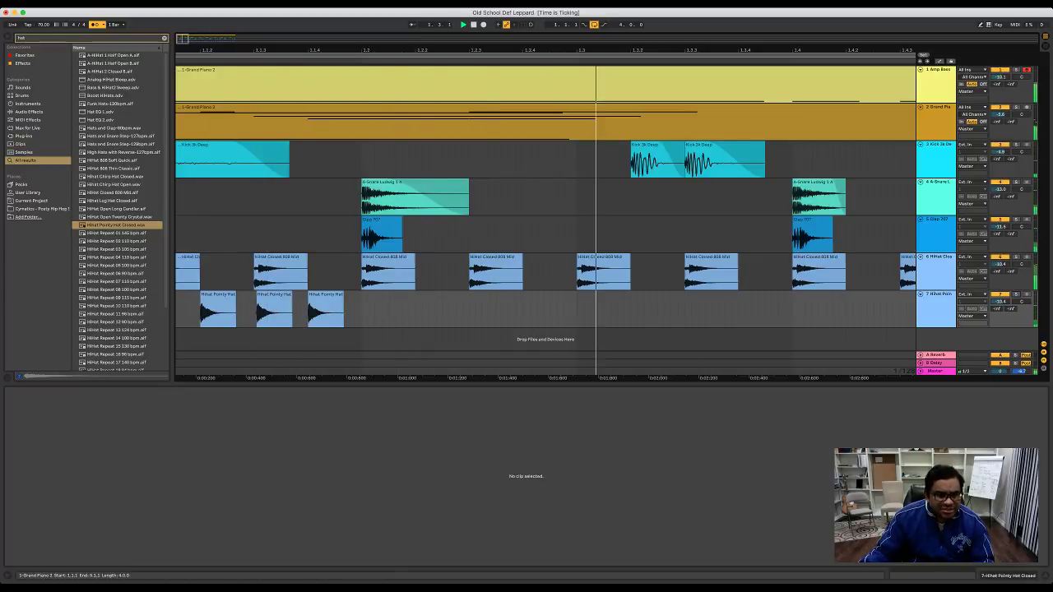
key(space)
key(minus)
key(minus)
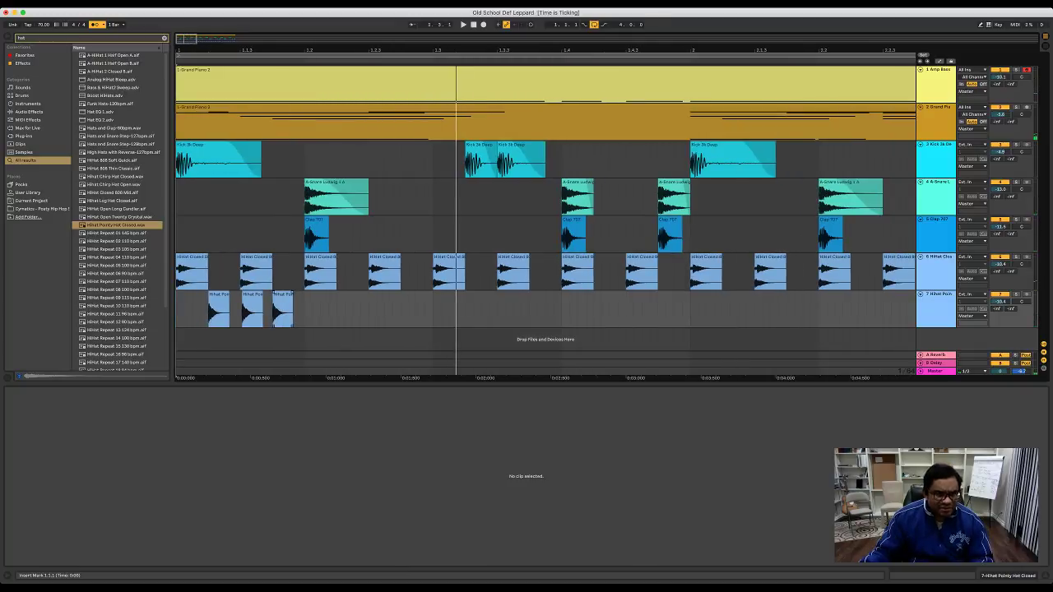
Step: Lower the pitch of the second pointy hi-hat clip, transpose the third to -12 st, and play the result
click(283, 311)
click(218, 312)
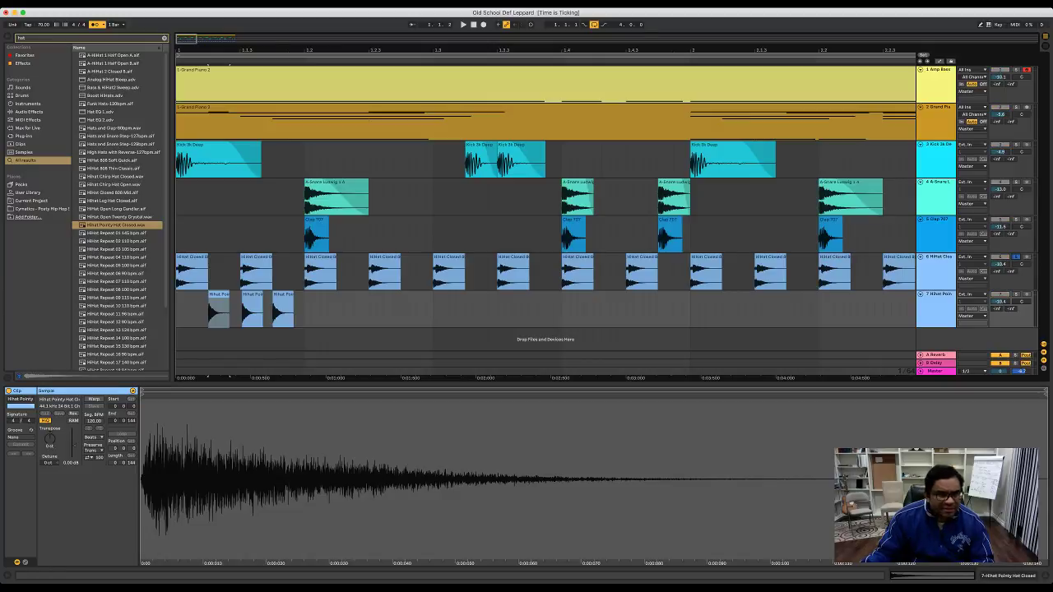
key(space)
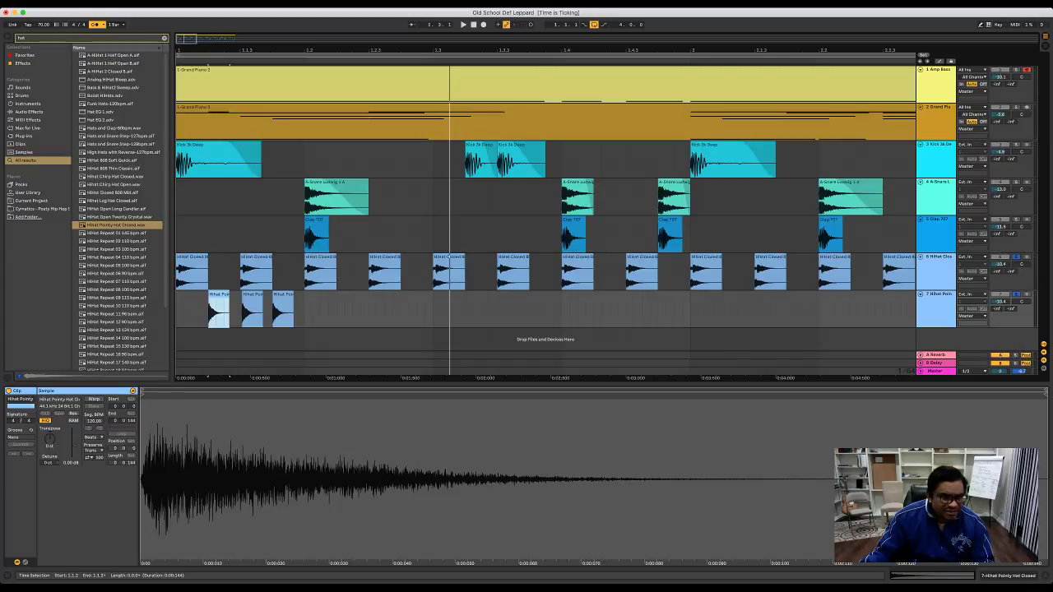
click(252, 295)
drag(50, 439, 50, 446)
click(282, 295)
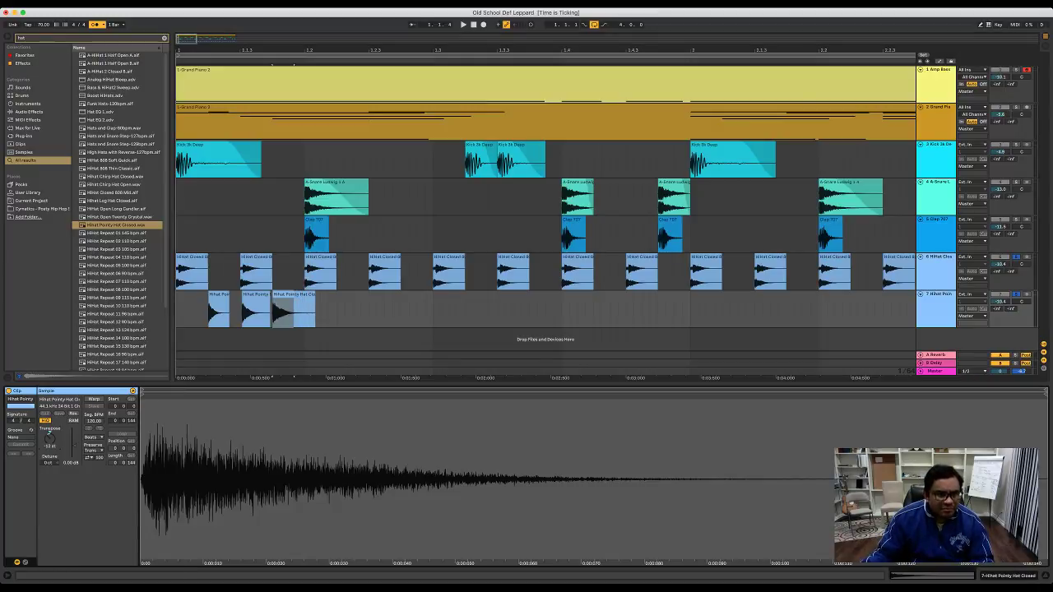
click(178, 311)
key(space)
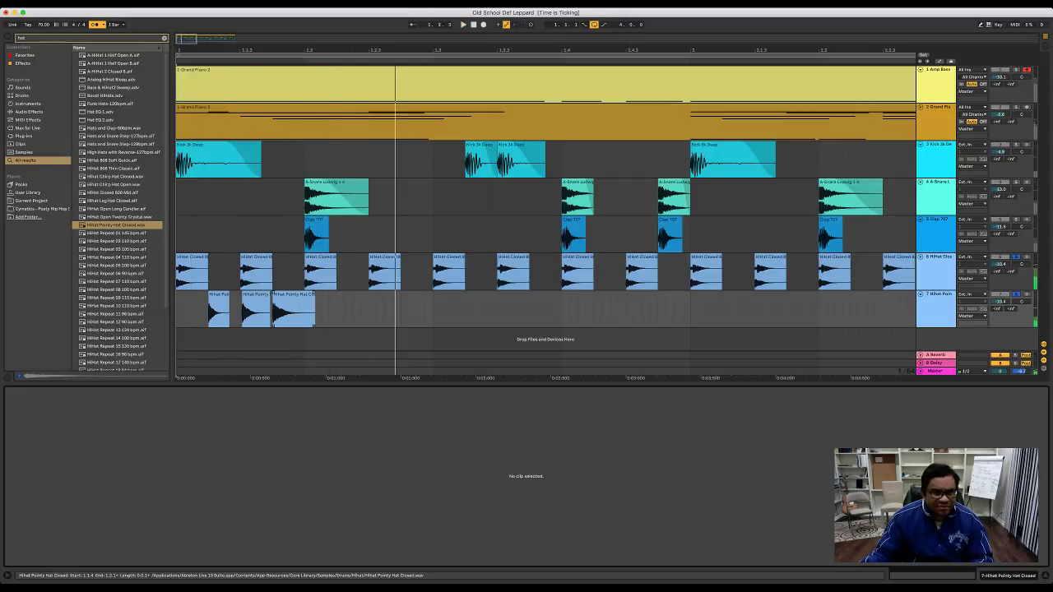
Step: Trim the end of the third pointy hi-hat clip and place a duplicate of it just after beat 1.2
click(294, 294)
drag(314, 296, 299, 295)
key(super+d)
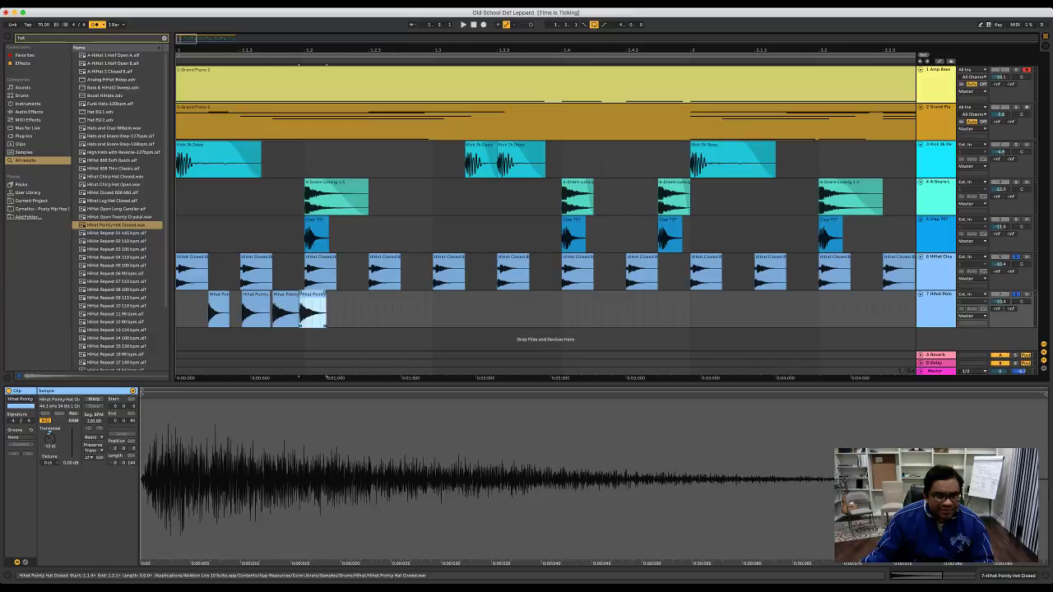
key(Right)
key(Right)
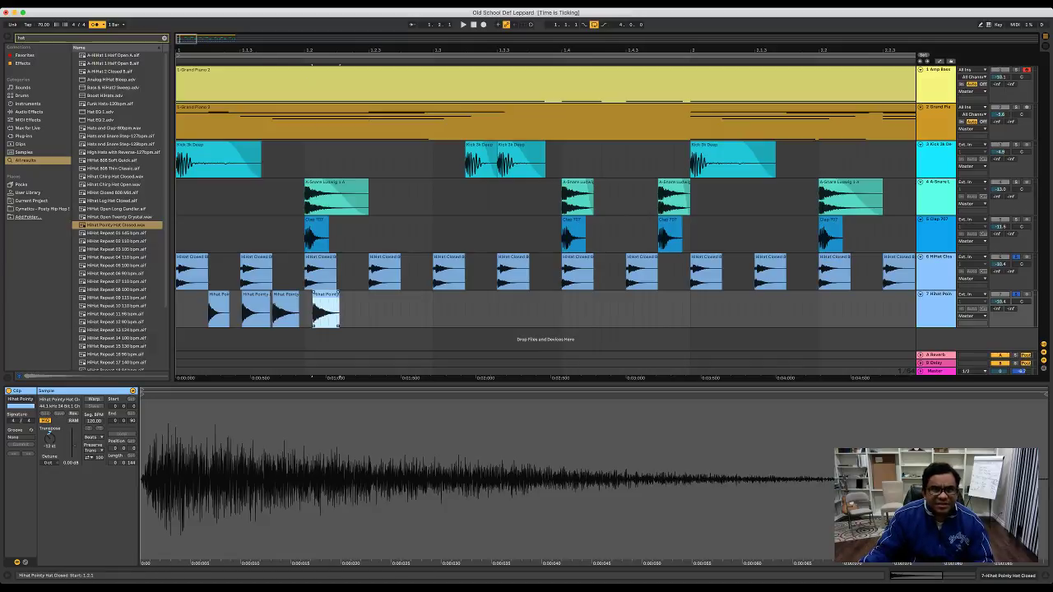
Step: Play the pattern from the start and align the fourth pointy hi-hat clip with beat 1.2
click(178, 311)
key(space)
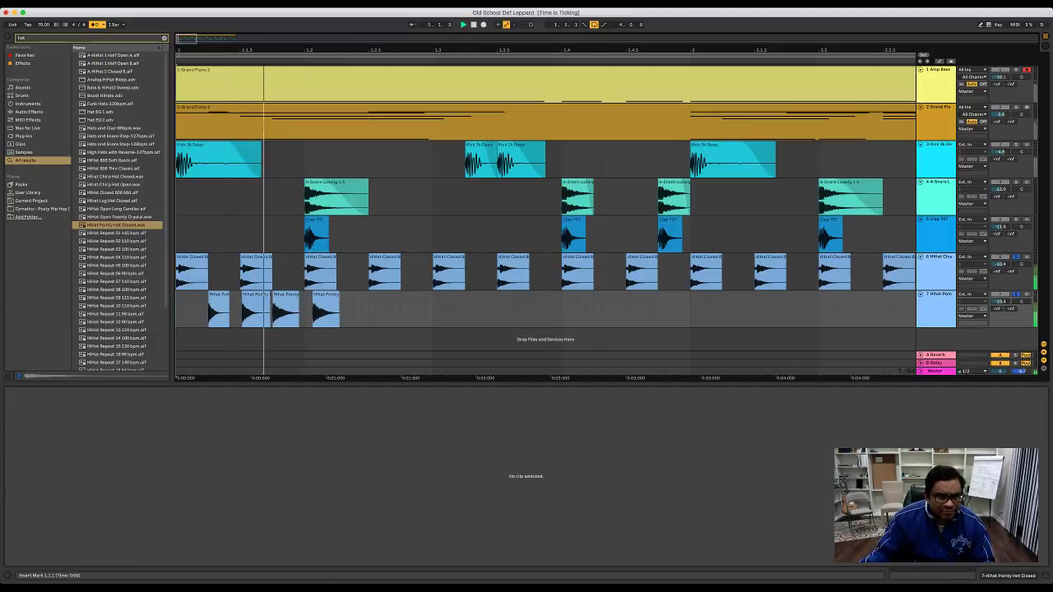
key(space)
drag(325, 295, 317, 295)
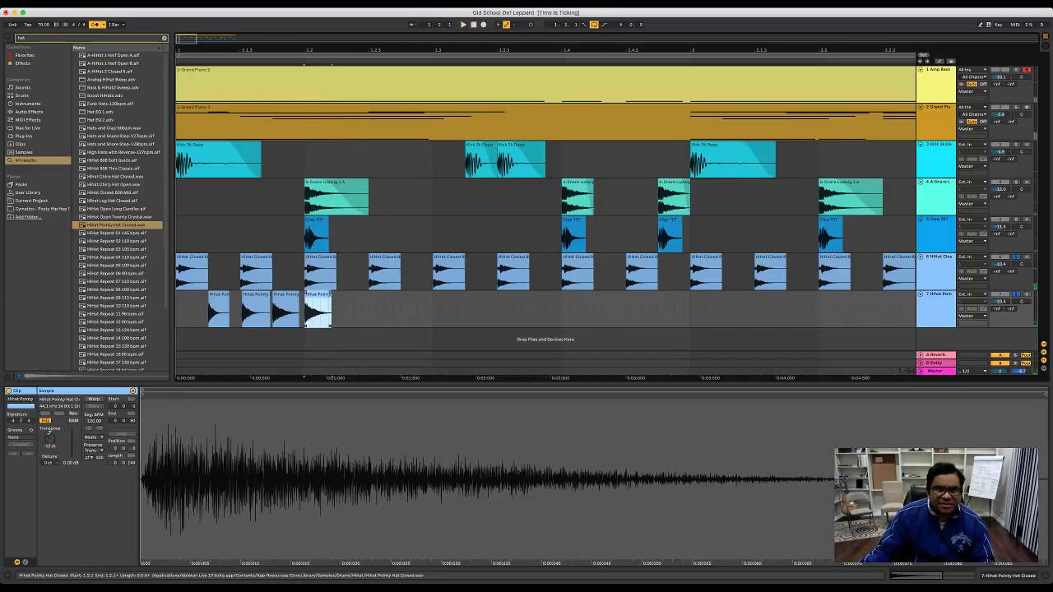
click(179, 311)
key(space)
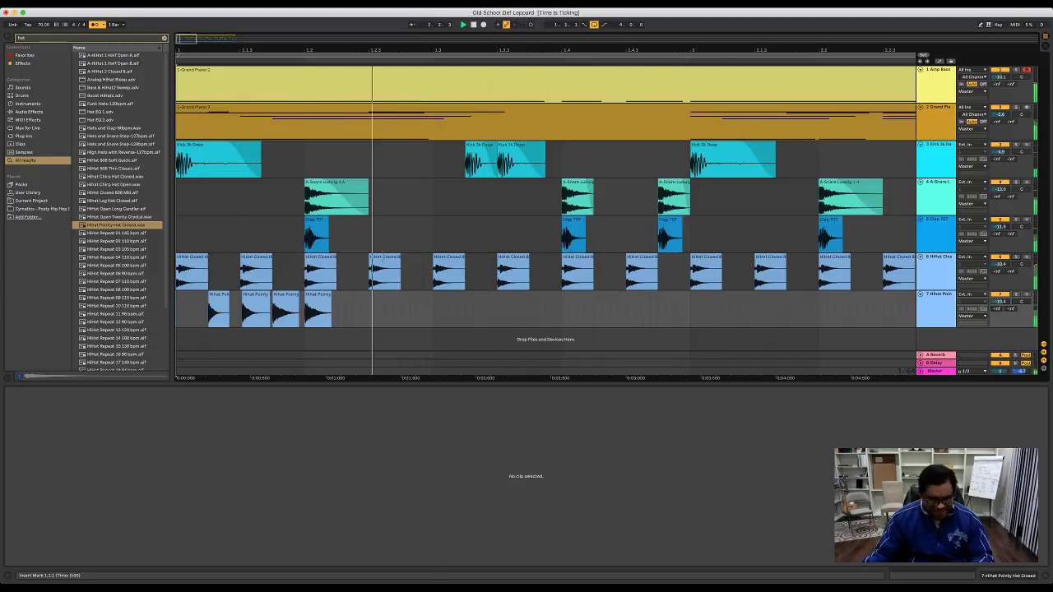
Step: Duplicate the fourth pointy hi-hat clip to add a fifth just after 1.2.2, and play the pattern from the start
click(317, 294)
key(ctrl+d)
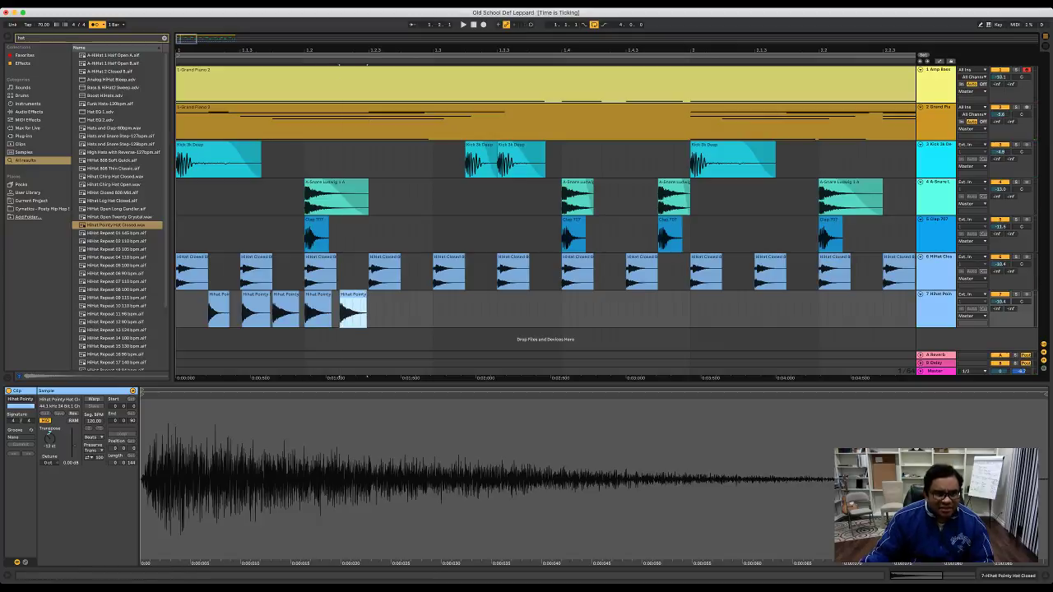
click(354, 310)
click(353, 294)
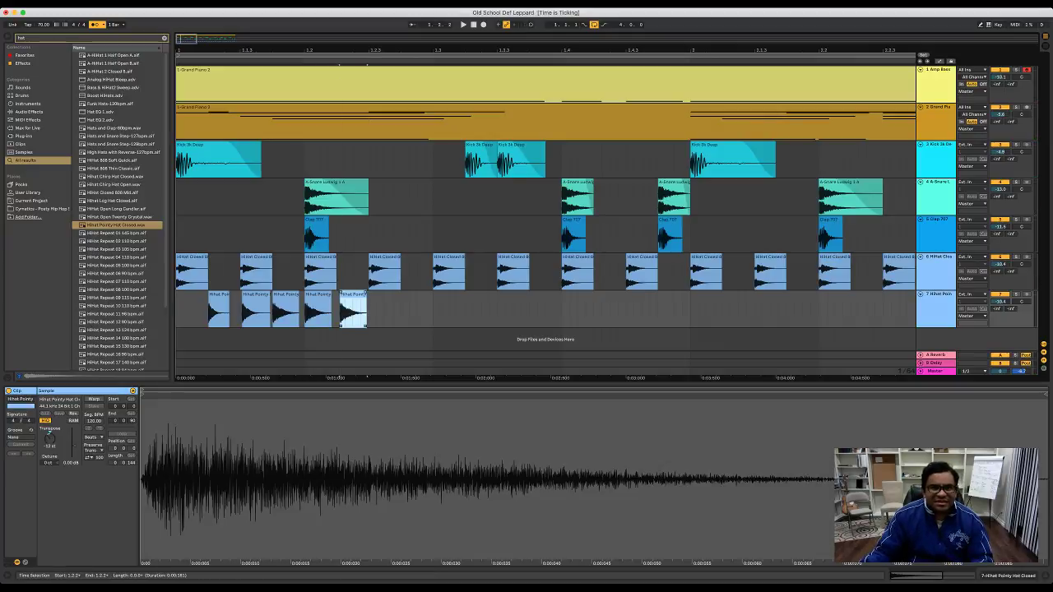
click(177, 310)
key(space)
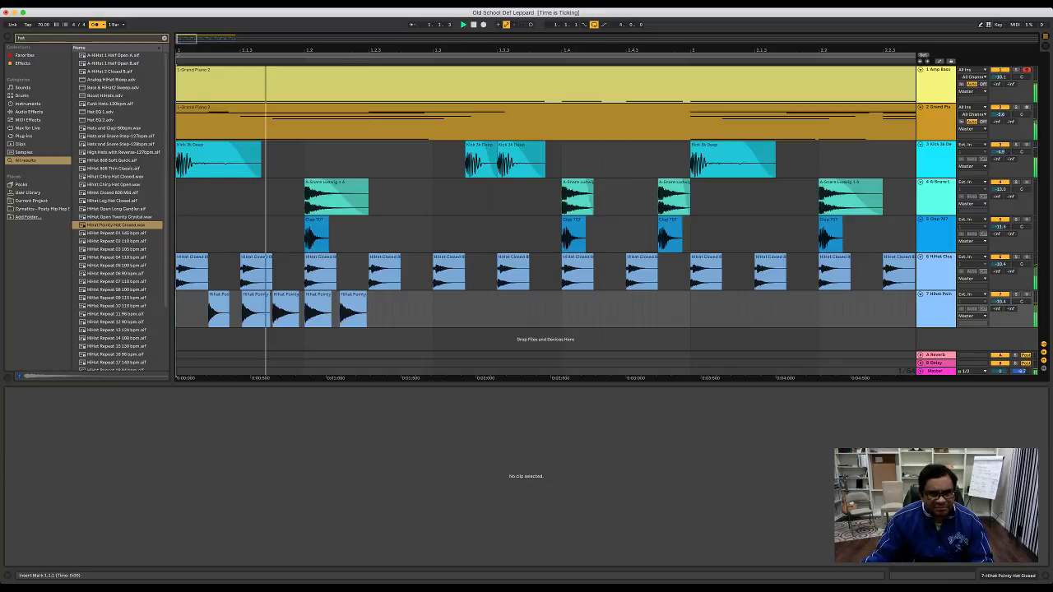
key(space)
Step: Try out a sixth pointy hi-hat clip duplicated after the fifth just past 1.2.3, and delete it again
click(353, 294)
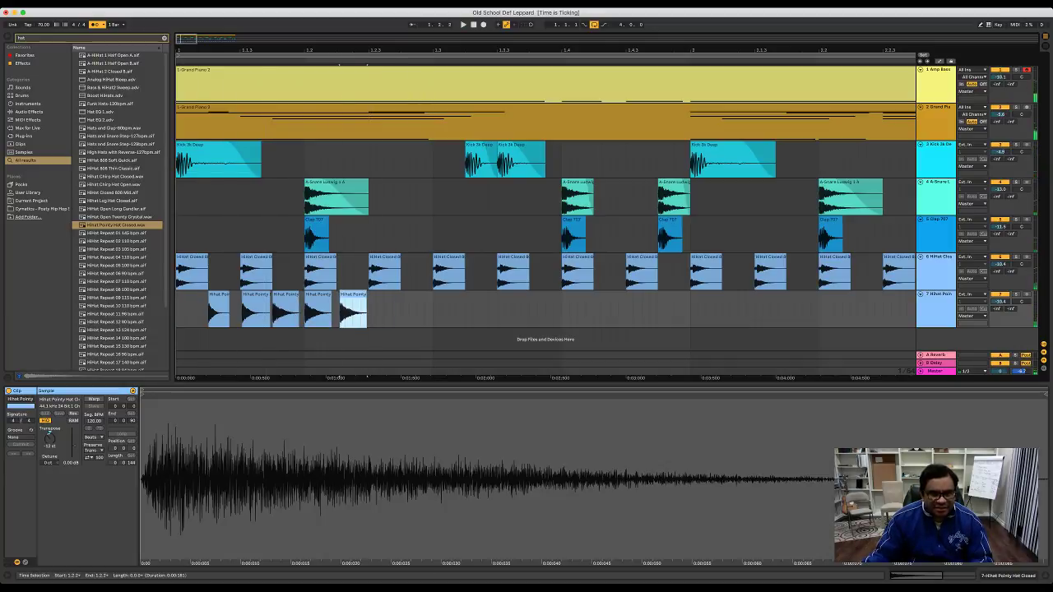
key(ctrl+d)
drag(381, 294, 399, 295)
click(178, 310)
key(space)
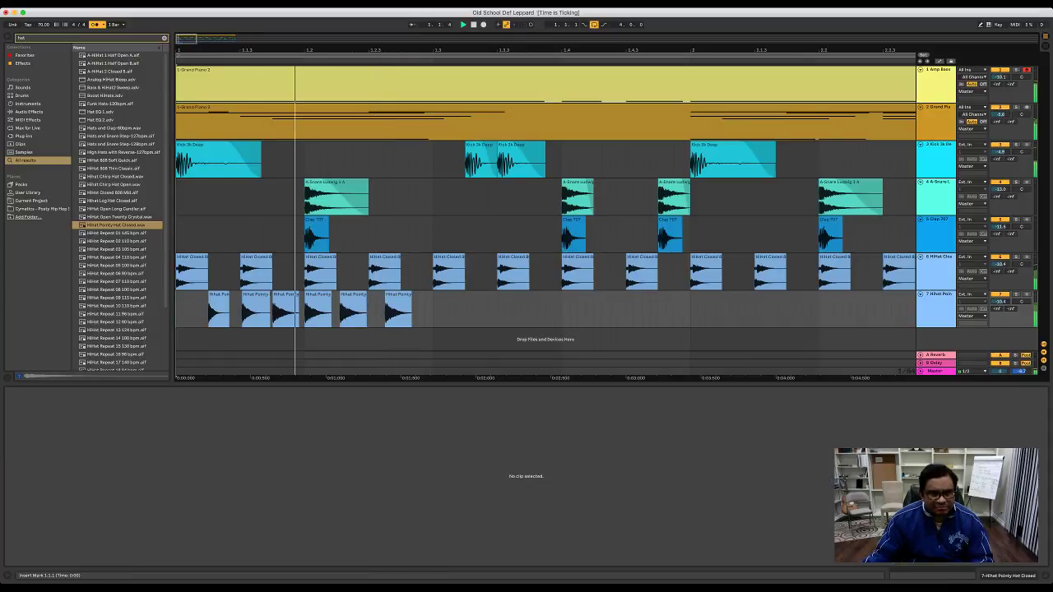
key(space)
drag(399, 295, 391, 295)
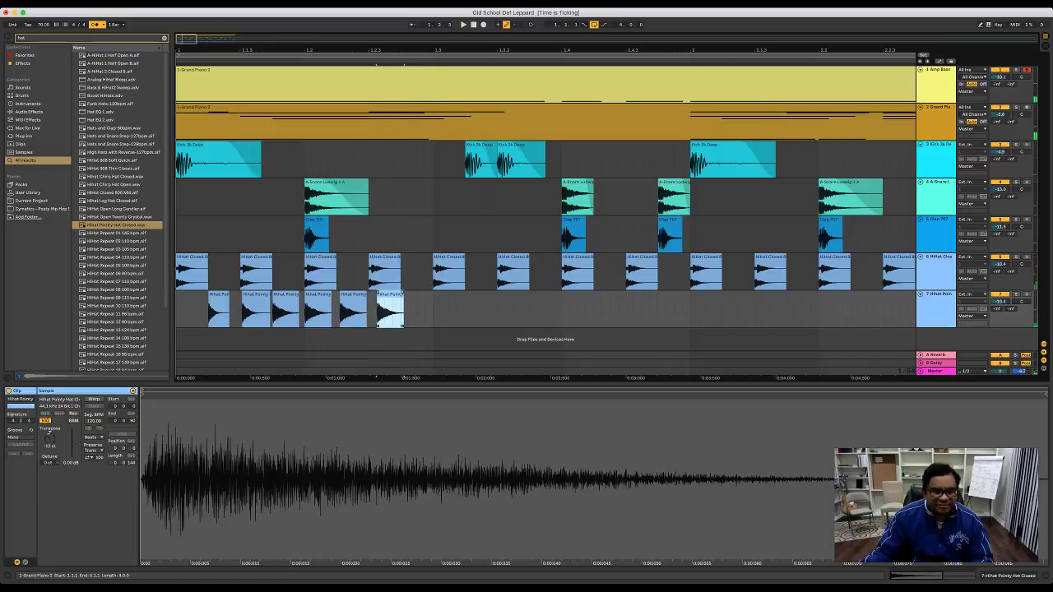
click(178, 310)
key(space)
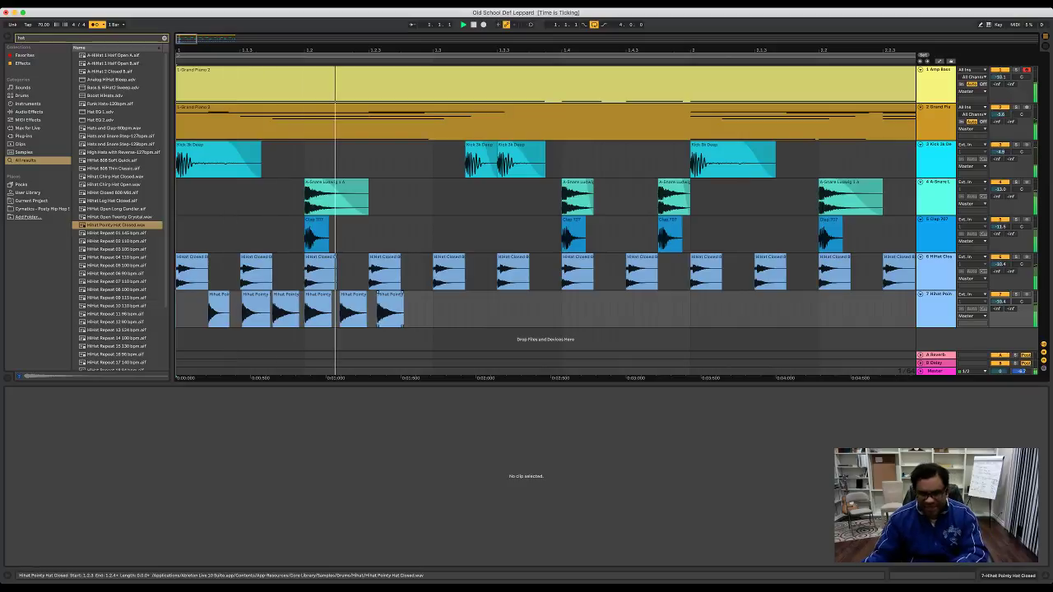
click(390, 311)
key(Delete)
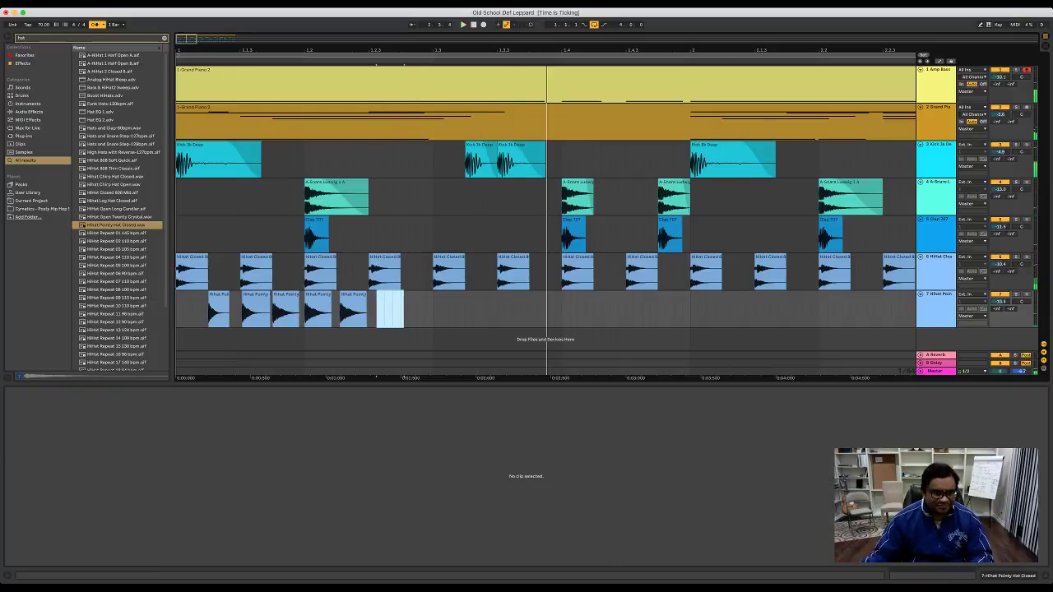
click(473, 24)
key(space)
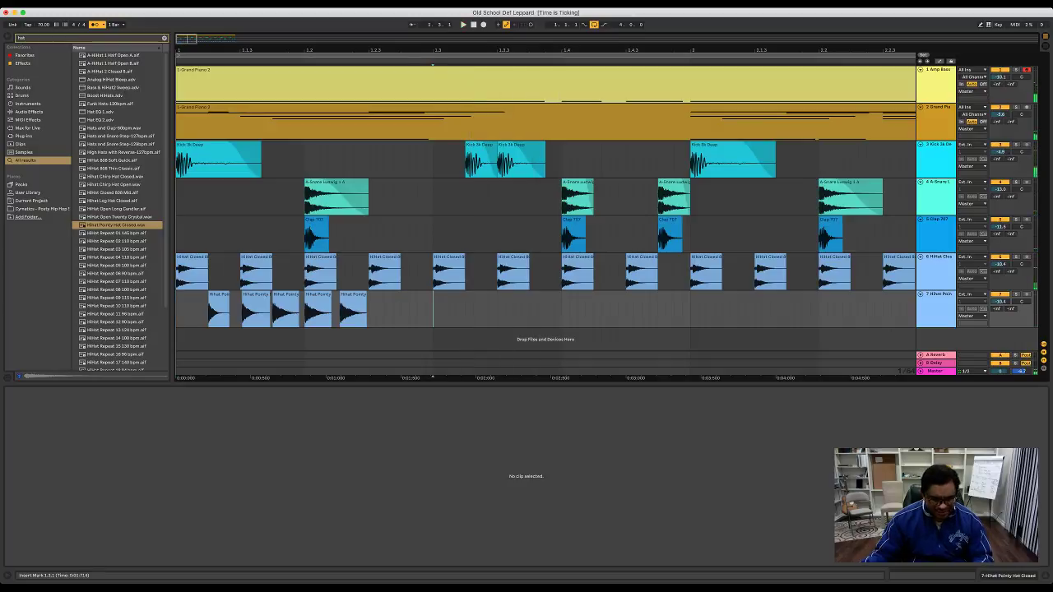
Step: Duplicate the first two beats of the HiHat Pointy track repeatedly until the five-clip pattern fills all four bars
drag(434, 308, 191, 308)
key(super+d)
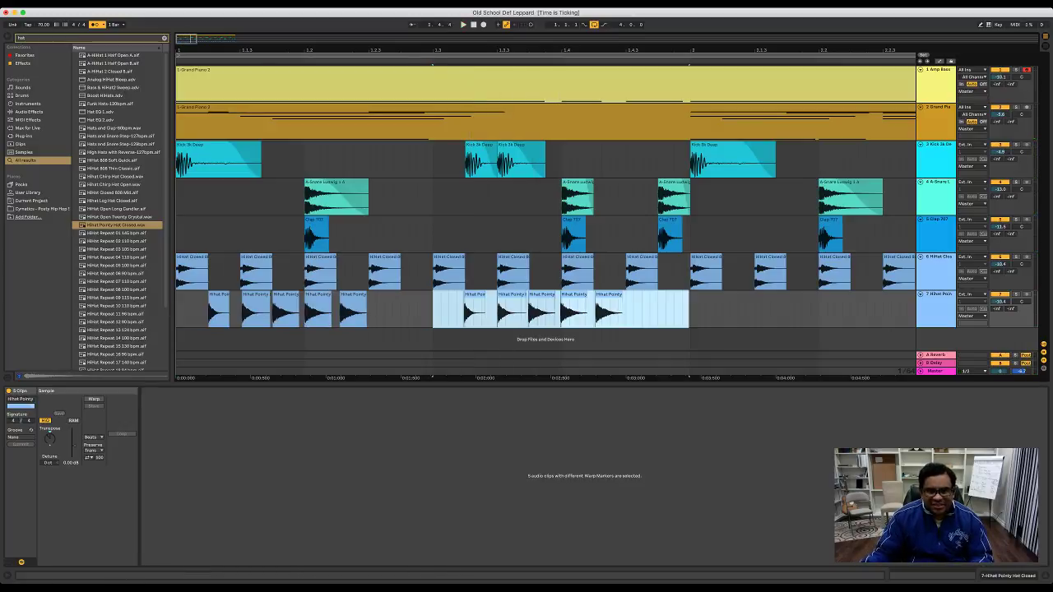
key(minus)
key(minus)
key(super+d)
key(super+d)
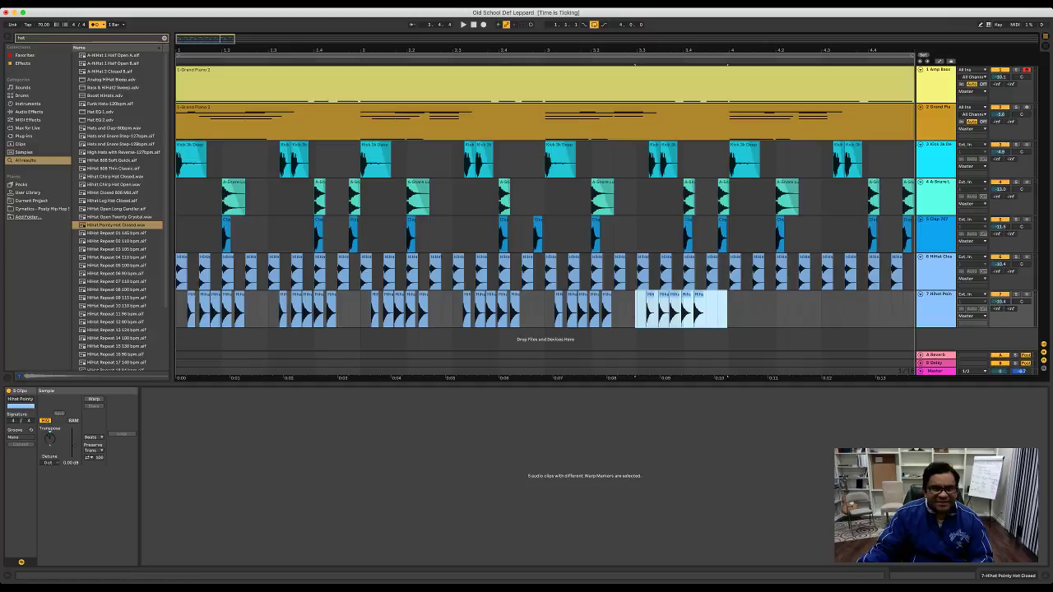
scroll(544, 211, down, 8)
scroll(544, 211, up, 3)
key(super+d)
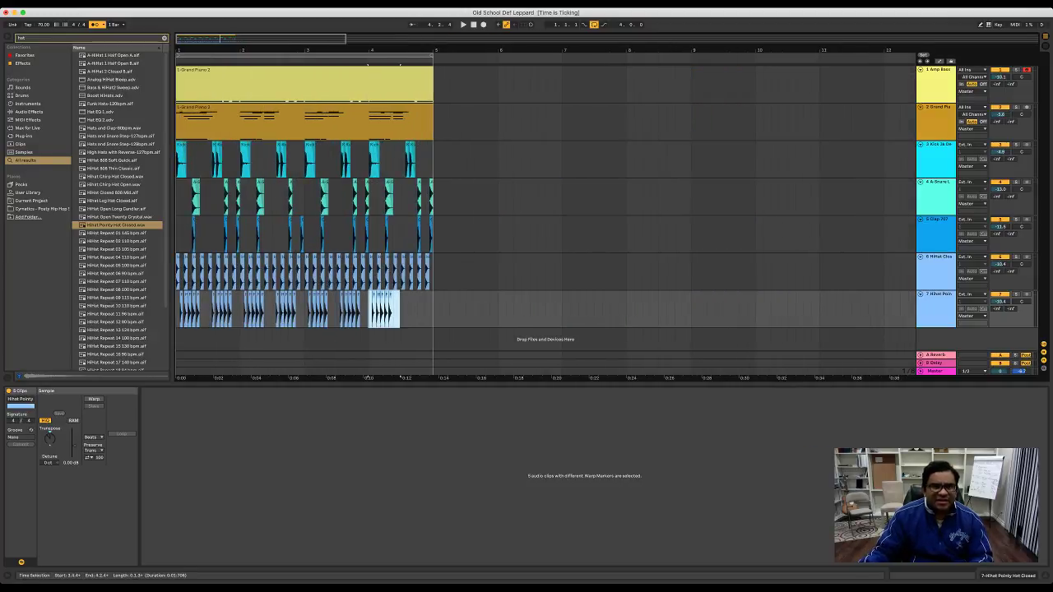
key(super+d)
key(Right)
Step: Play the arrangement from the start and fold all seven tracks to their minimum height
key(space)
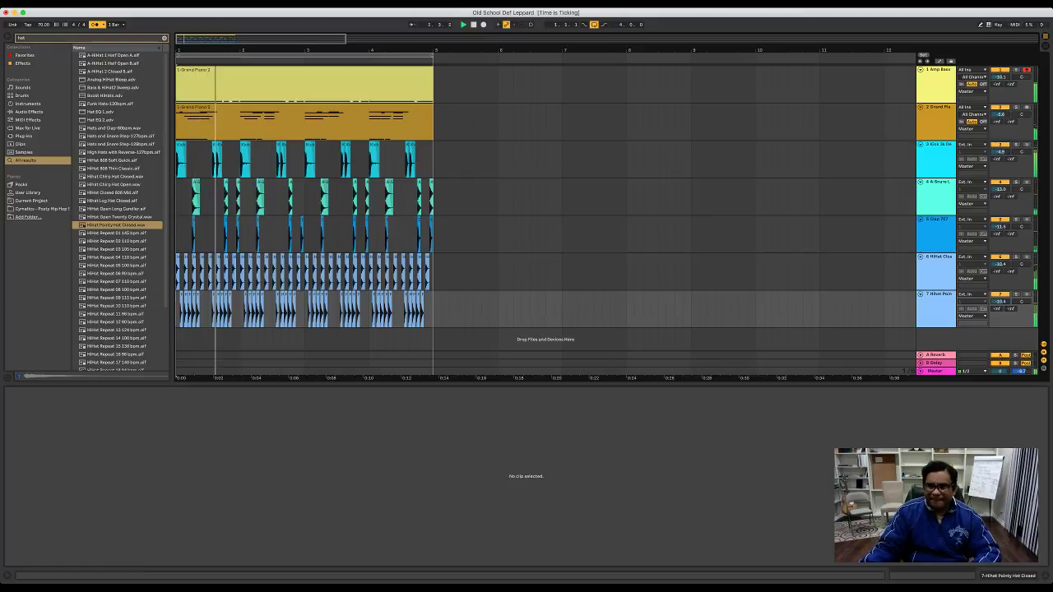
click(921, 70)
click(921, 77)
click(920, 85)
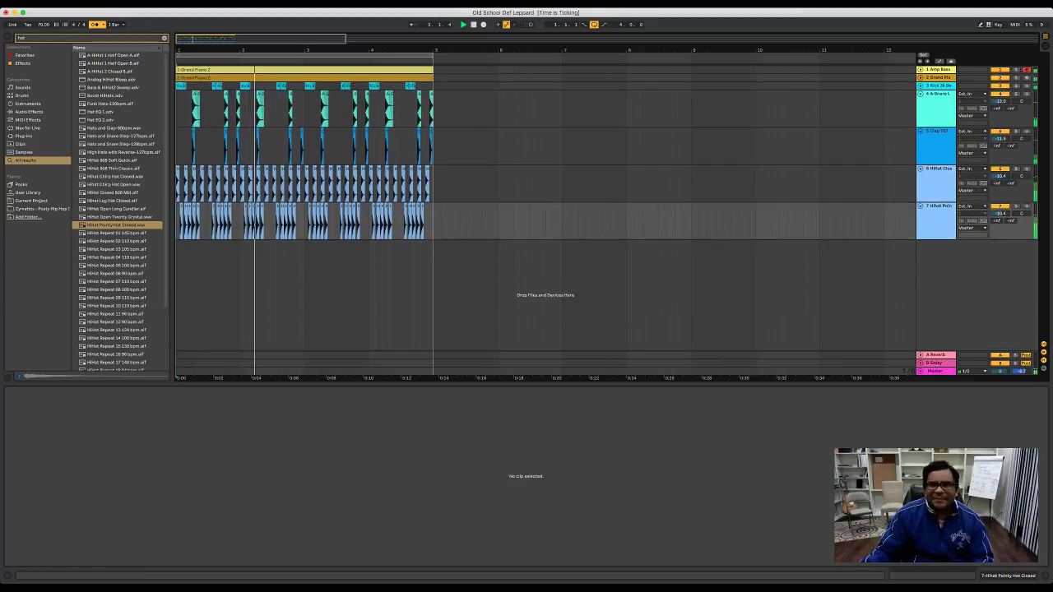
click(921, 94)
click(920, 101)
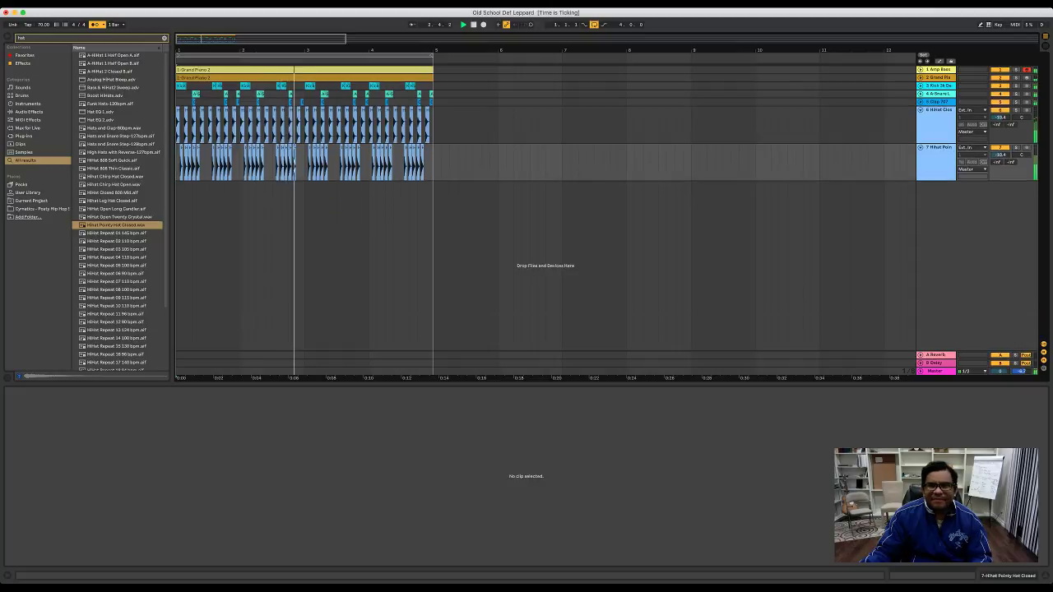
click(921, 110)
click(921, 117)
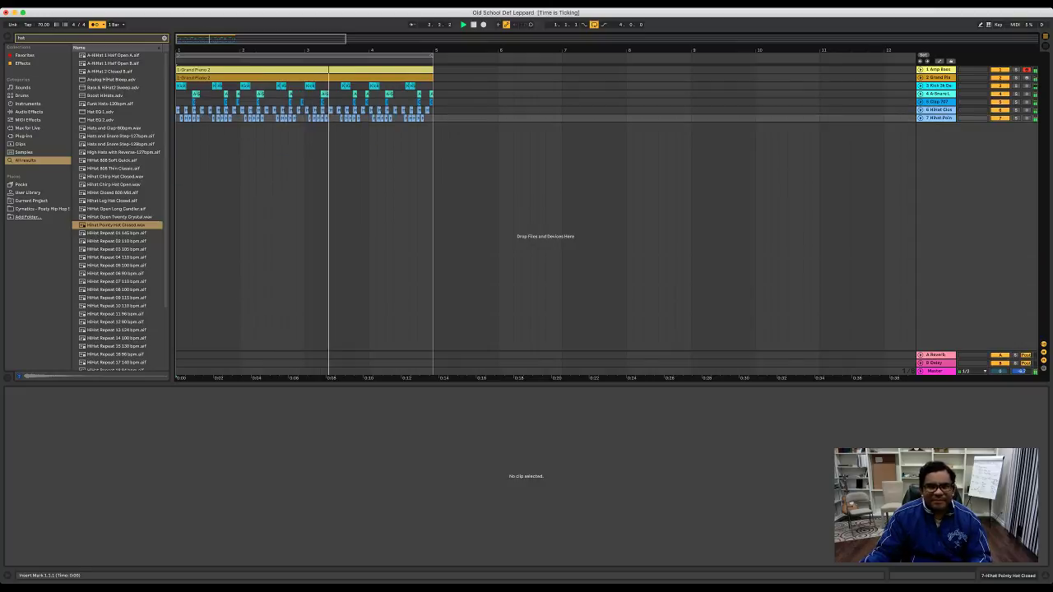
Step: Unfold the HiHat Pointy track, stop playback and delete the fifth clip from the first three hi-hat groups
click(920, 118)
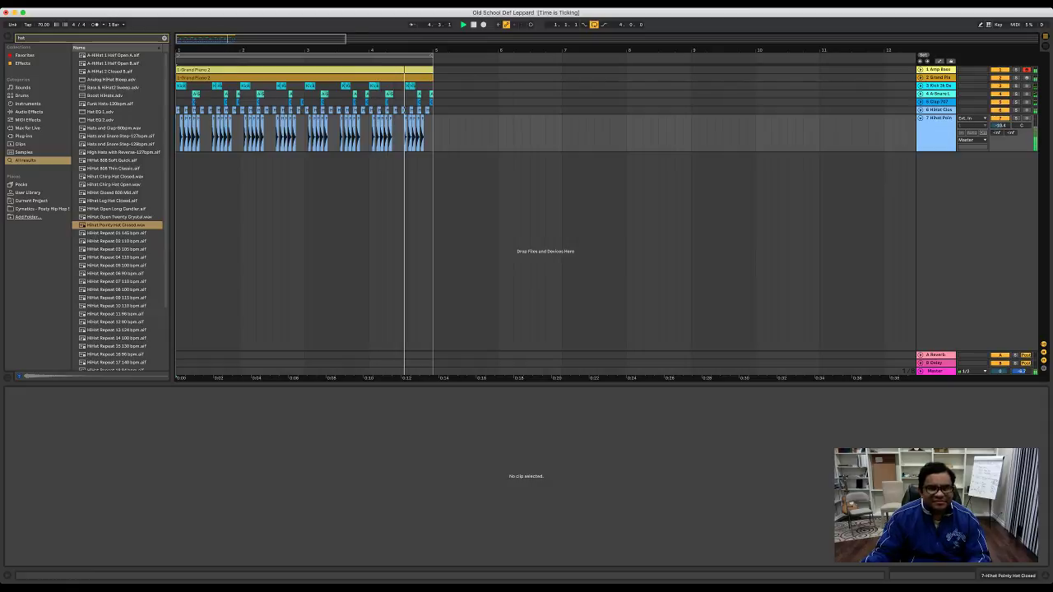
key(plus)
key(plus)
key(plus)
key(plus)
key(plus)
key(plus)
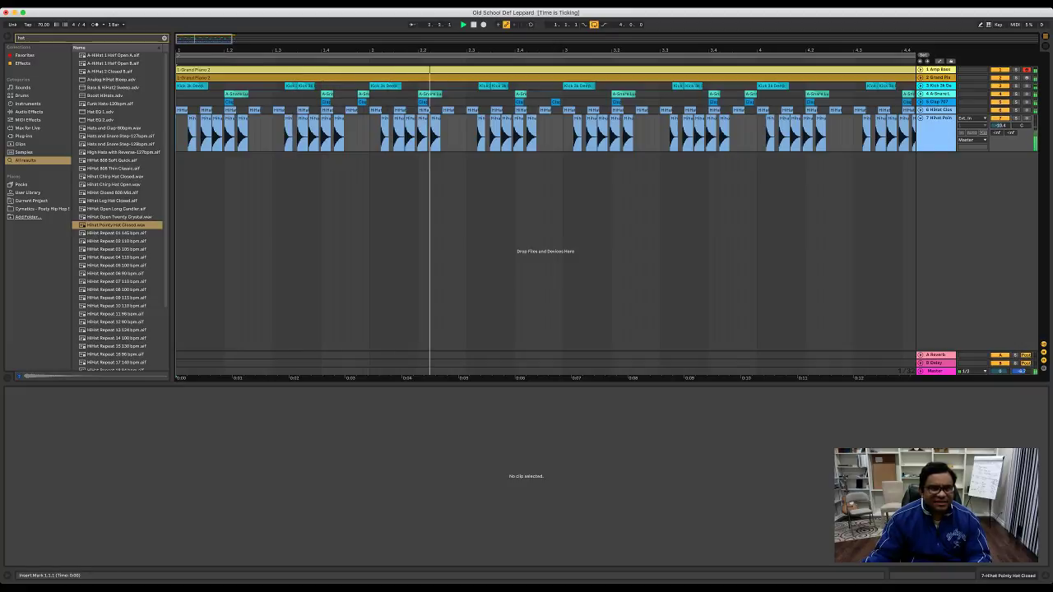
key(space)
click(242, 119)
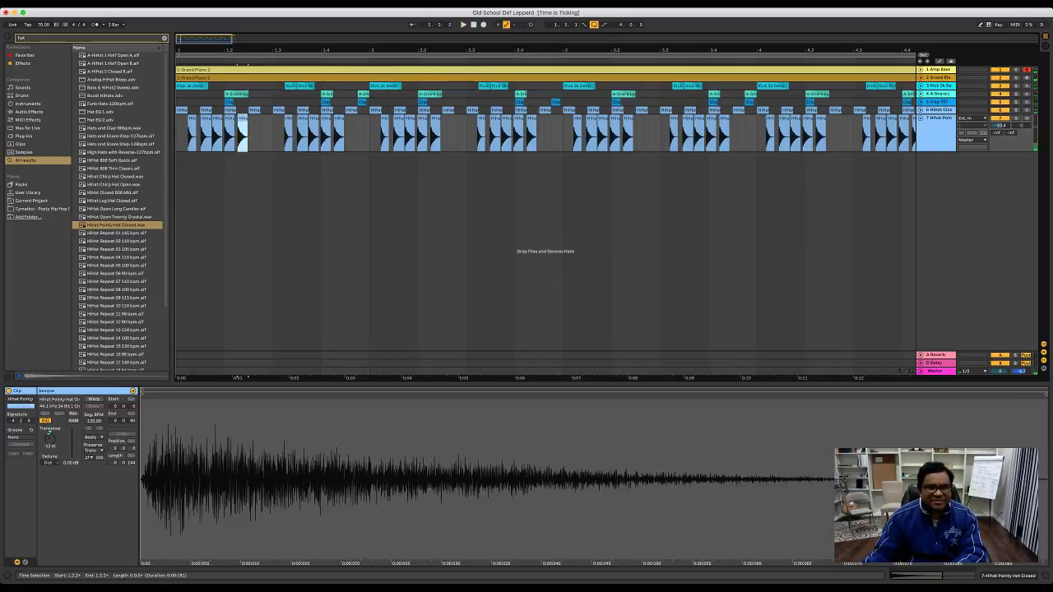
key(Delete)
click(435, 118)
key(Delete)
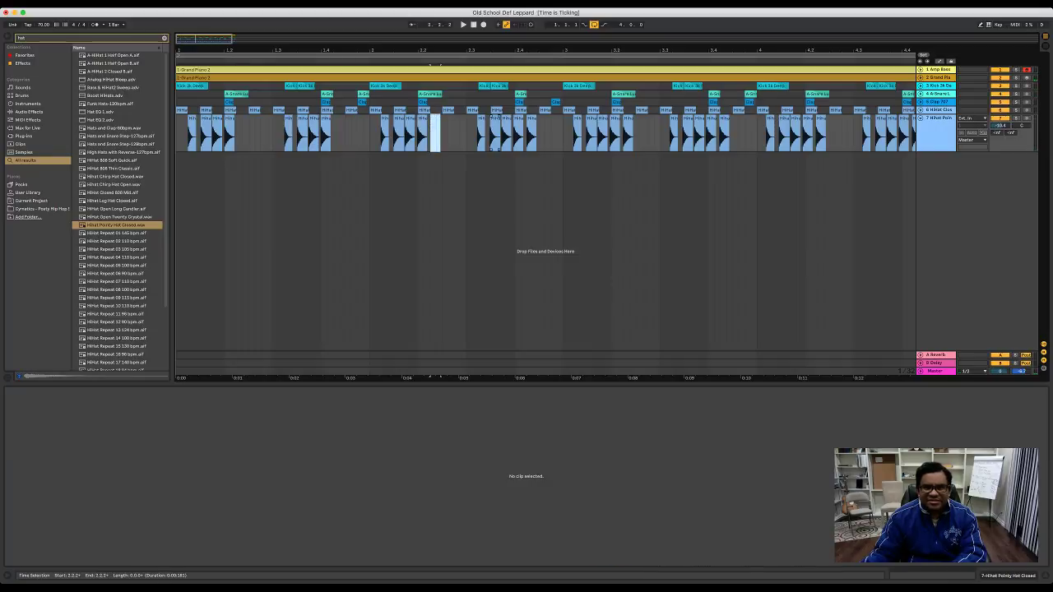
Step: Delete the fifth clip from the fourth, fifth, sixth and seventh pointy hi-hat groups
click(532, 145)
click(628, 118)
key(Delete)
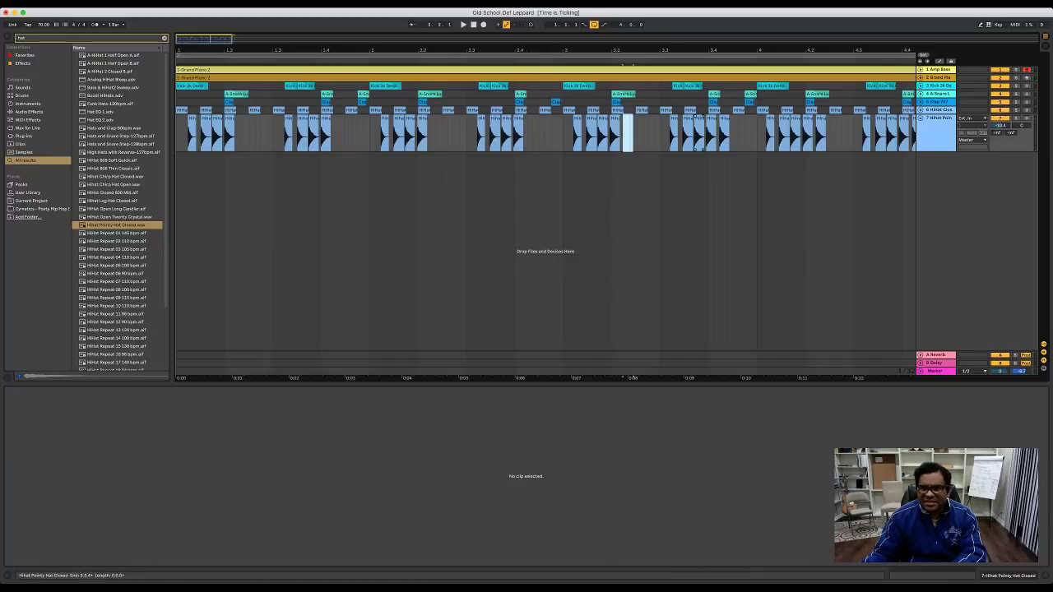
click(724, 119)
key(Delete)
click(820, 132)
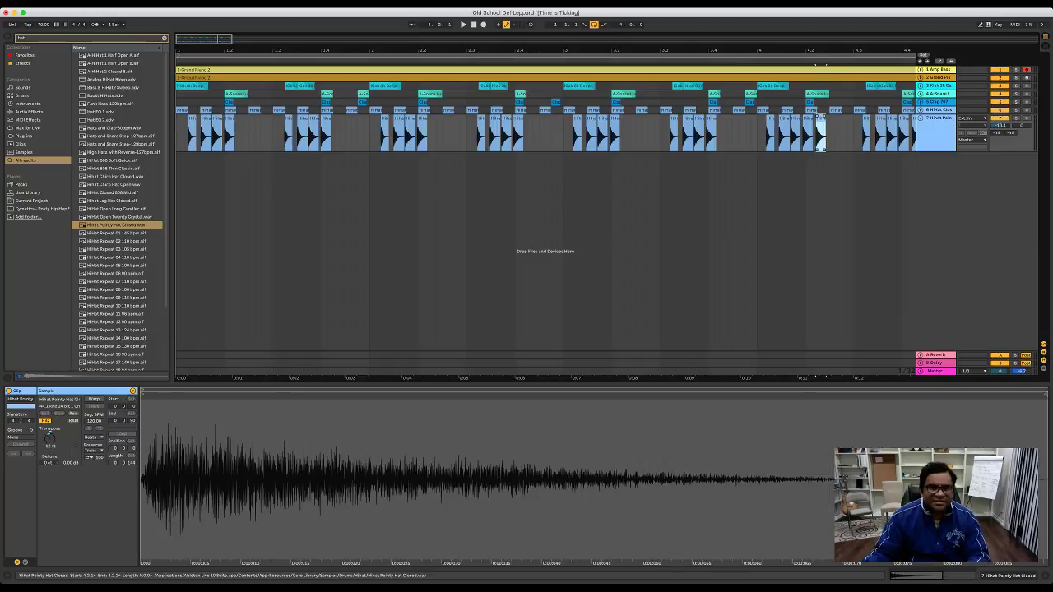
key(Delete)
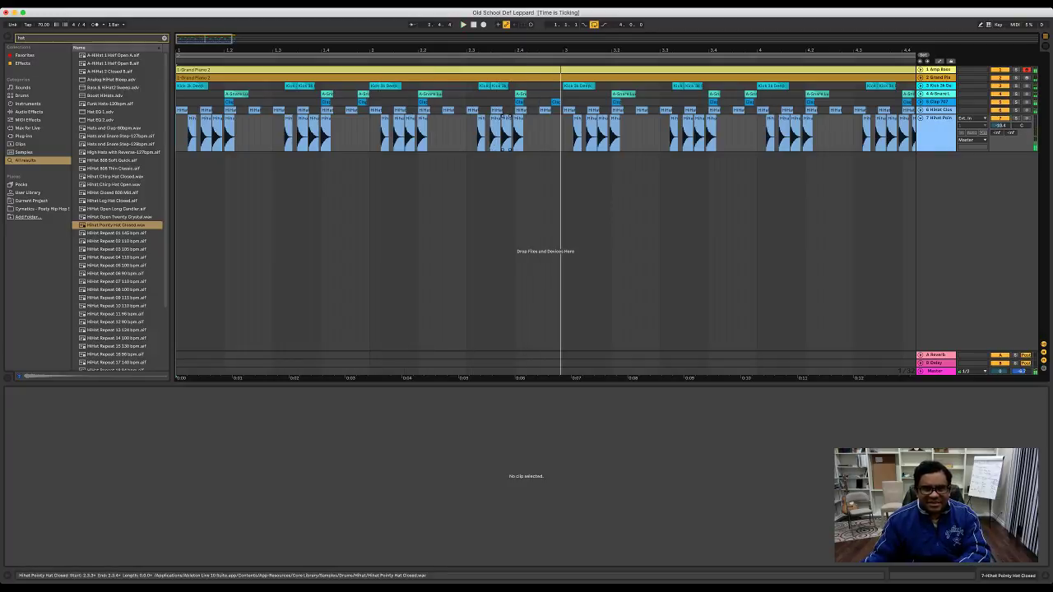
Step: Delete the third and fourth clips from the fourth and second pointy hi-hat groups, and play the beat from the start
key(space)
click(509, 130)
key(Delete)
click(505, 118)
key(Delete)
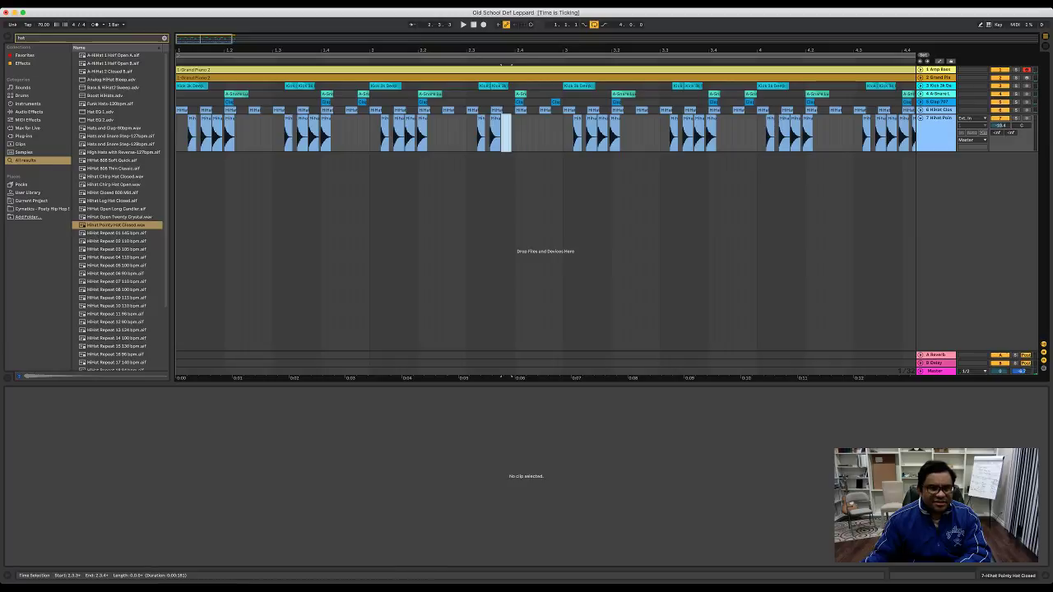
click(325, 134)
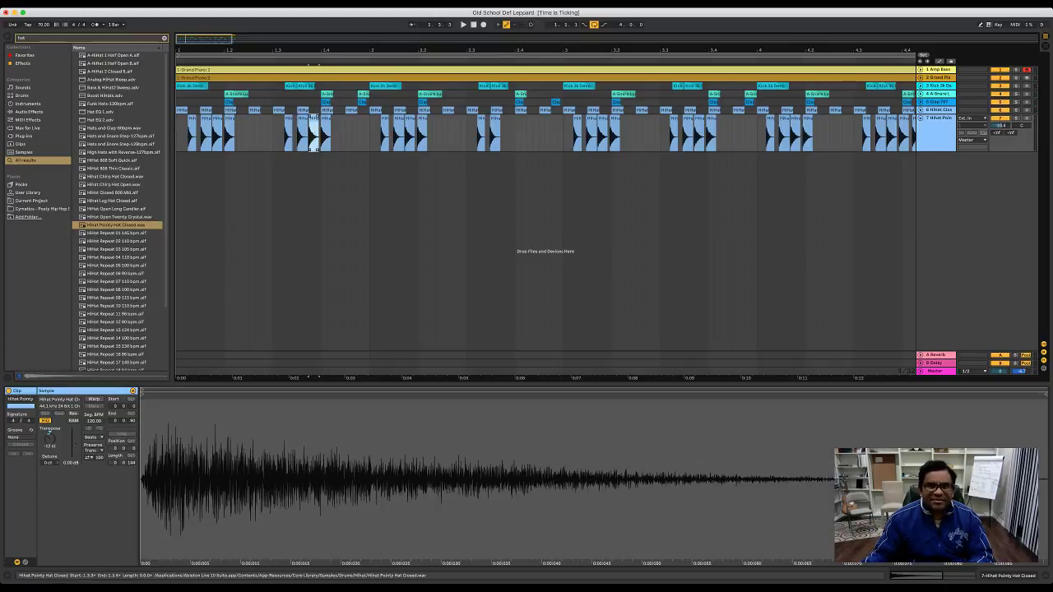
key(Delete)
click(326, 119)
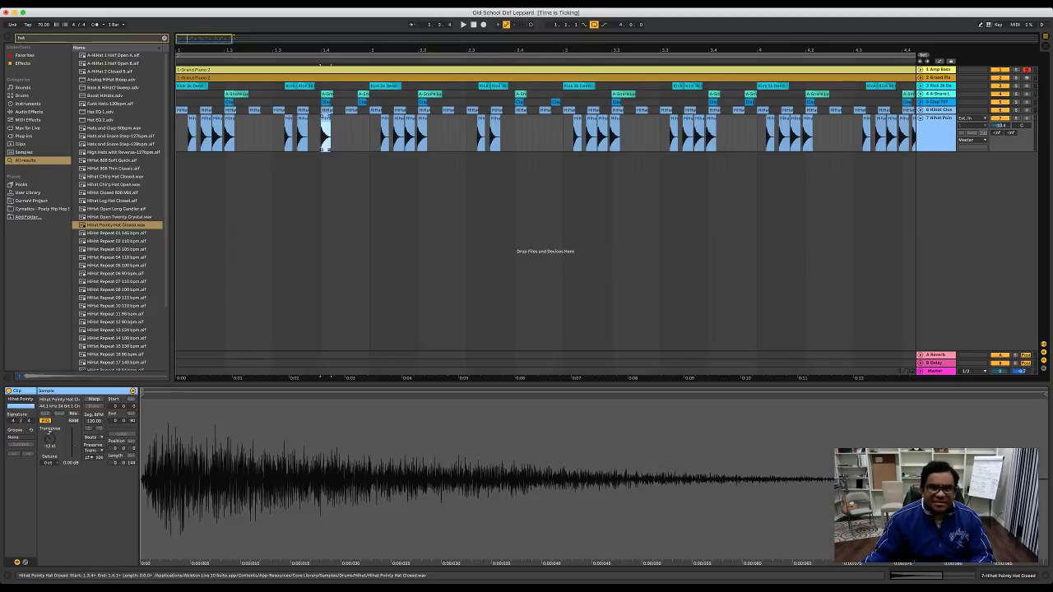
key(Delete)
key(Home)
key(space)
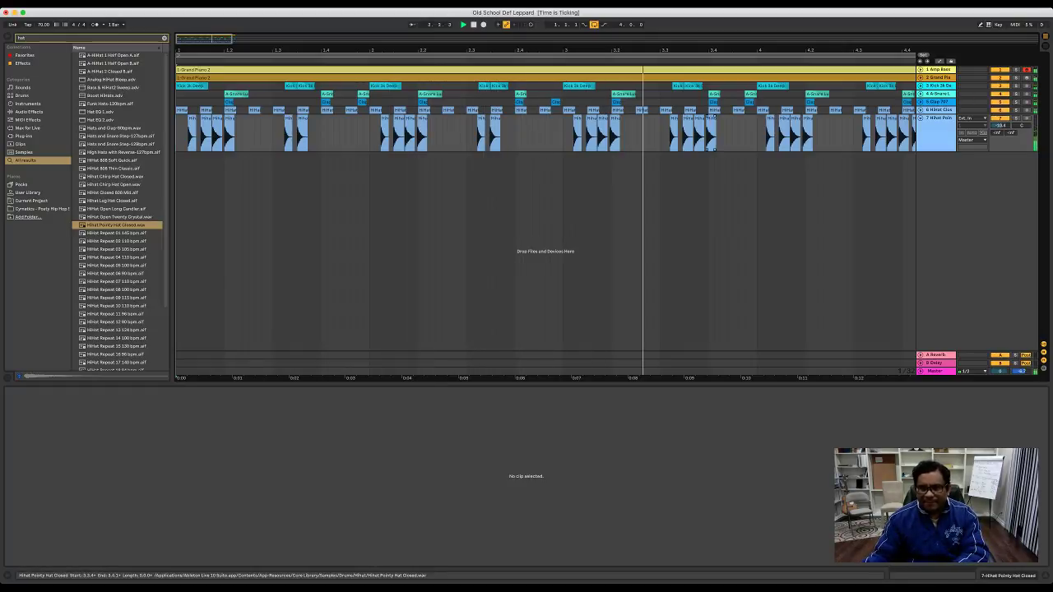
Step: Delete the third and fourth clips of the sixth pointy hi-hat group and the last two clips of the eighth group
click(711, 140)
click(712, 140)
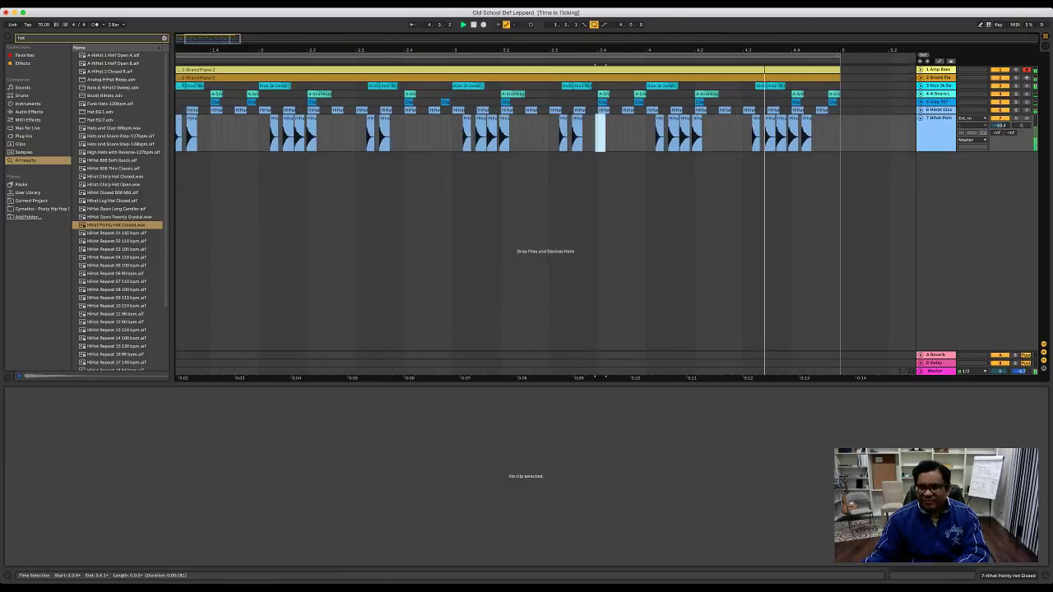
click(795, 135)
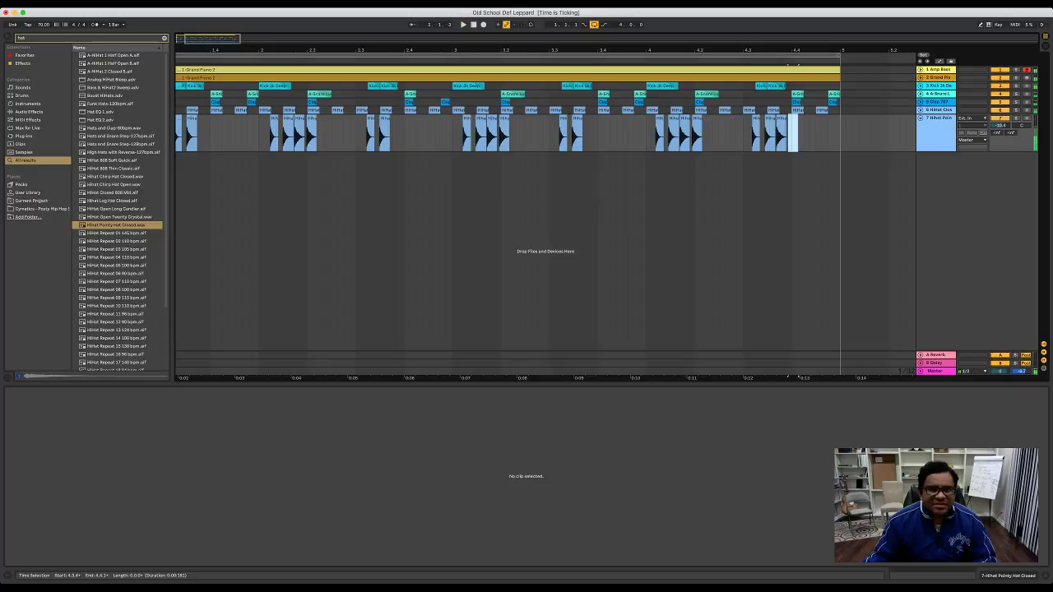
key(space)
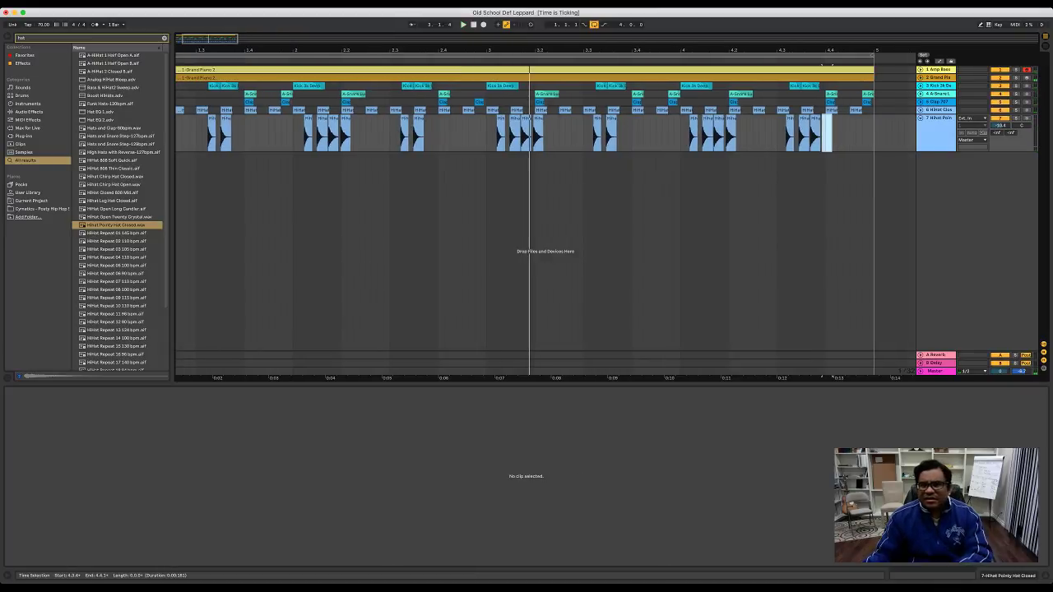
Step: Stop playback and clear all pointy hi-hat clips from bars 3 and 4
key(space)
drag(493, 138, 874, 138)
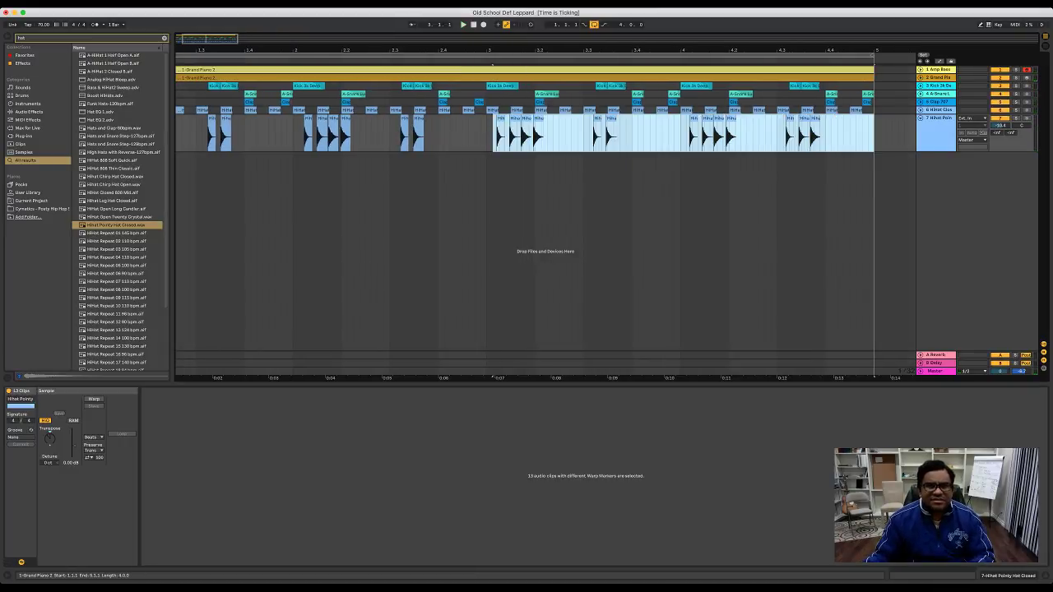
key(Delete)
scroll(542, 206, left, 1)
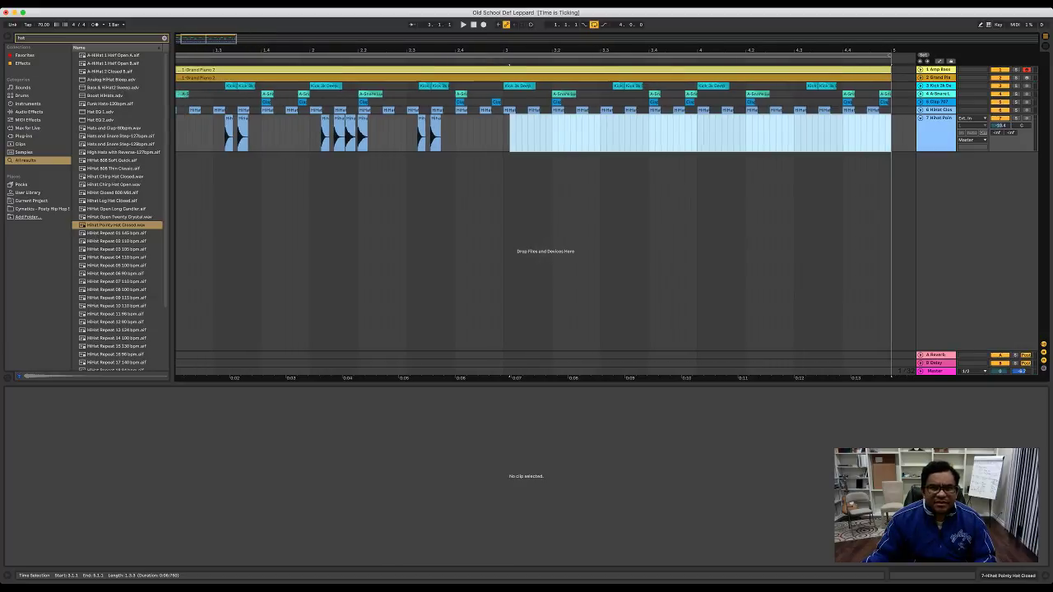
Step: Duplicate bars 1 and 2 of the HiHat Pointy track into bars 3 and 4, and play the result
scroll(355, 135, down, 5)
click(352, 135)
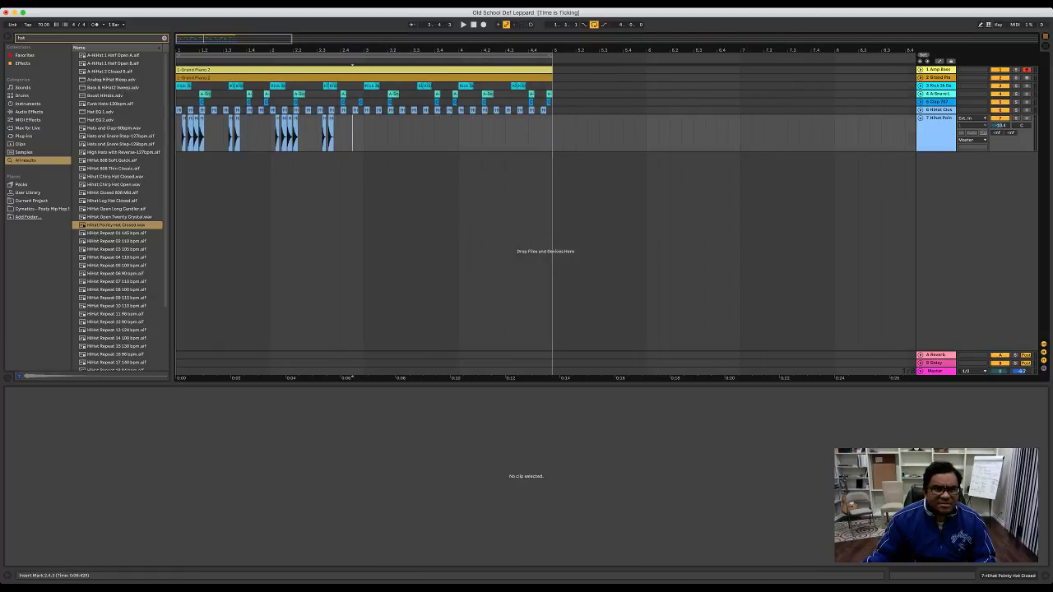
drag(363, 136, 176, 136)
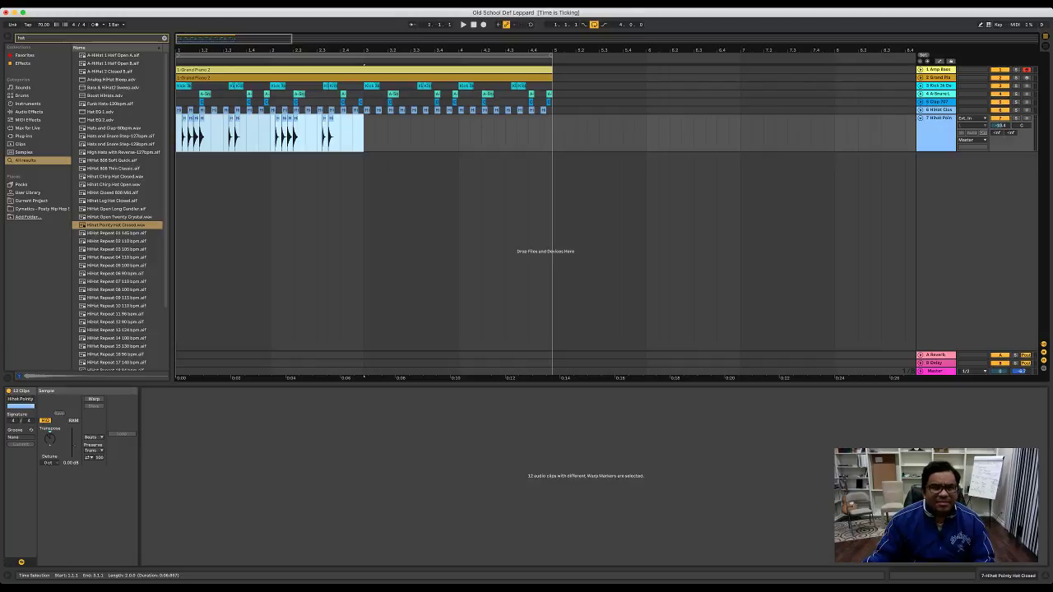
key(ctrl+d)
click(340, 136)
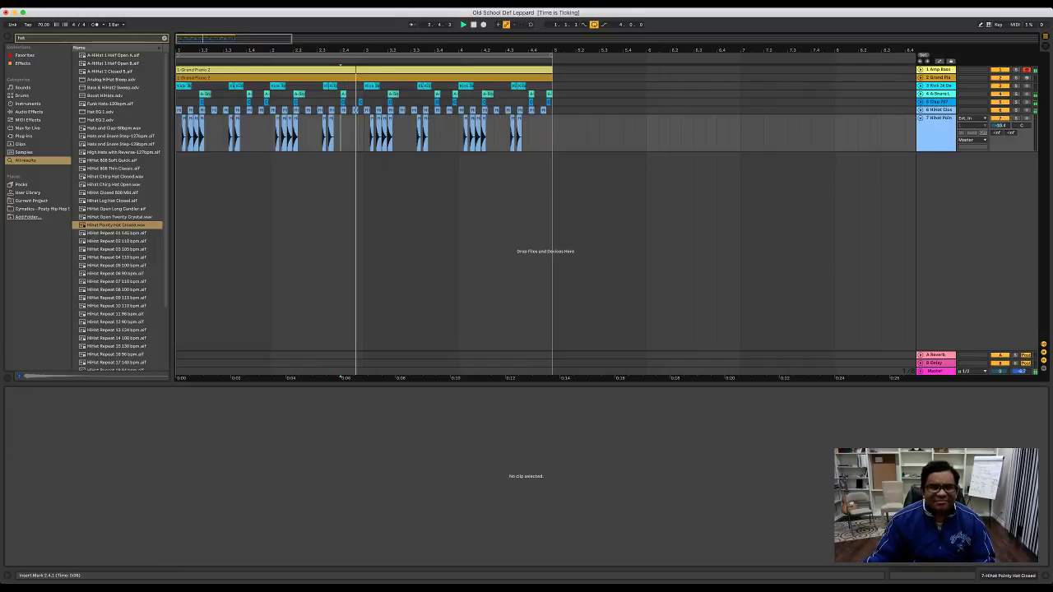
key(plus)
key(plus)
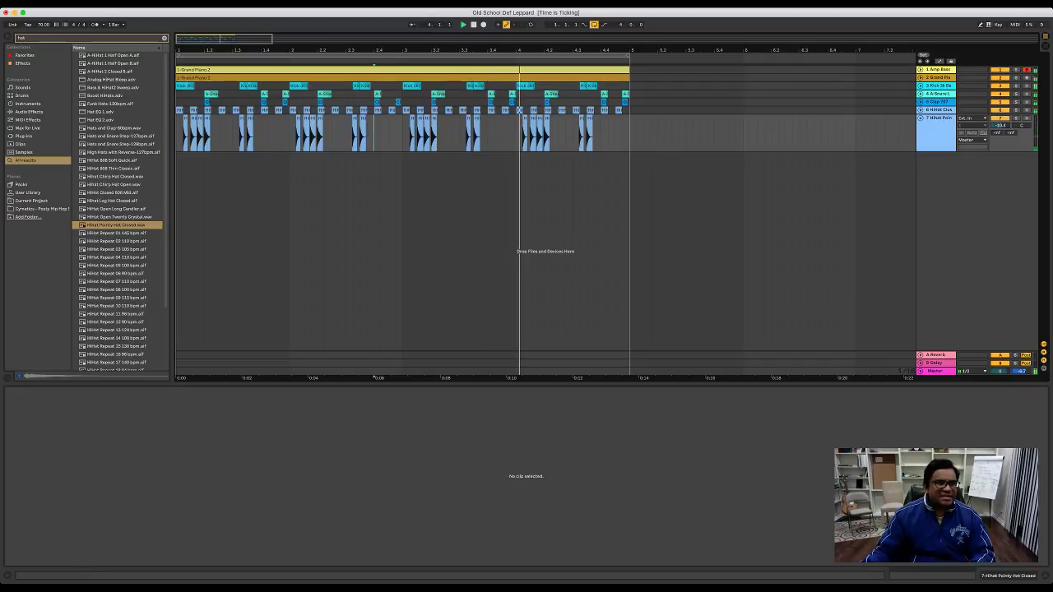
Step: Search the browser for 808 and preview the results down to Boom 808 1 Azimuth
key(super+f)
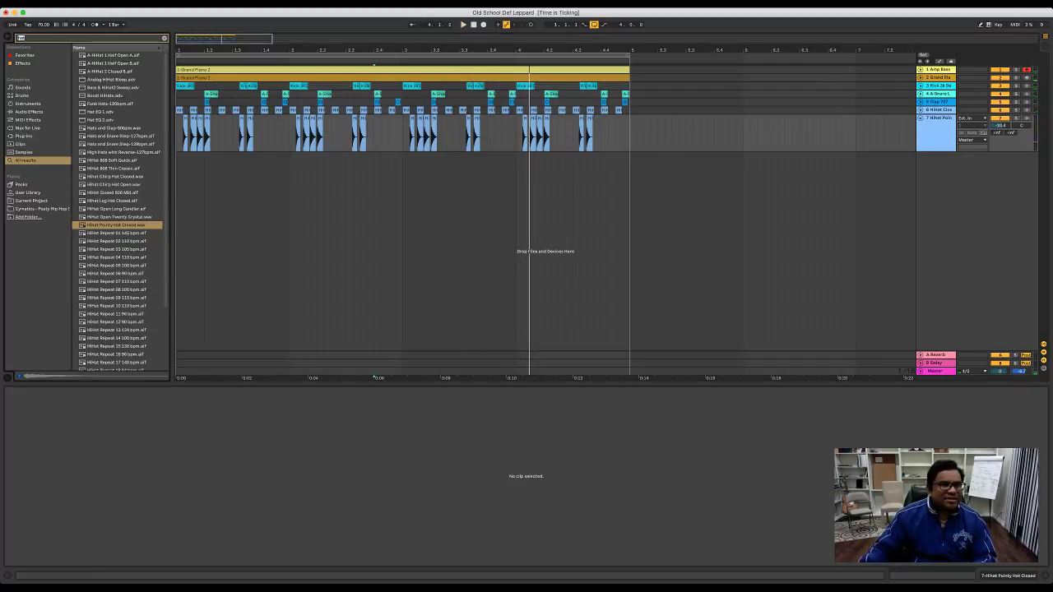
text(808)
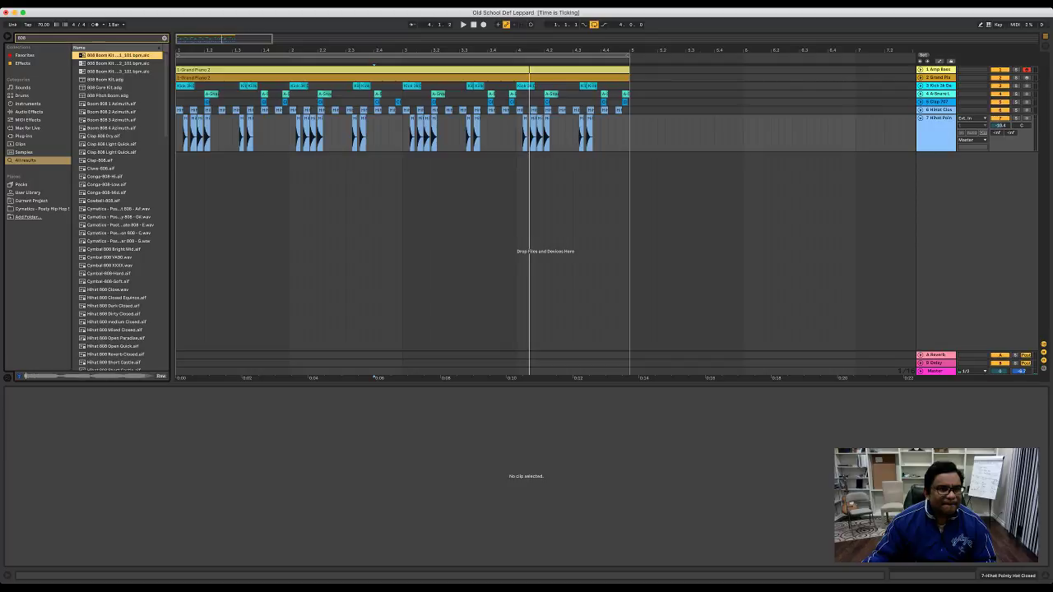
key(Down)
key(Down)
key(Down)
key(Down)
key(Down)
key(Down)
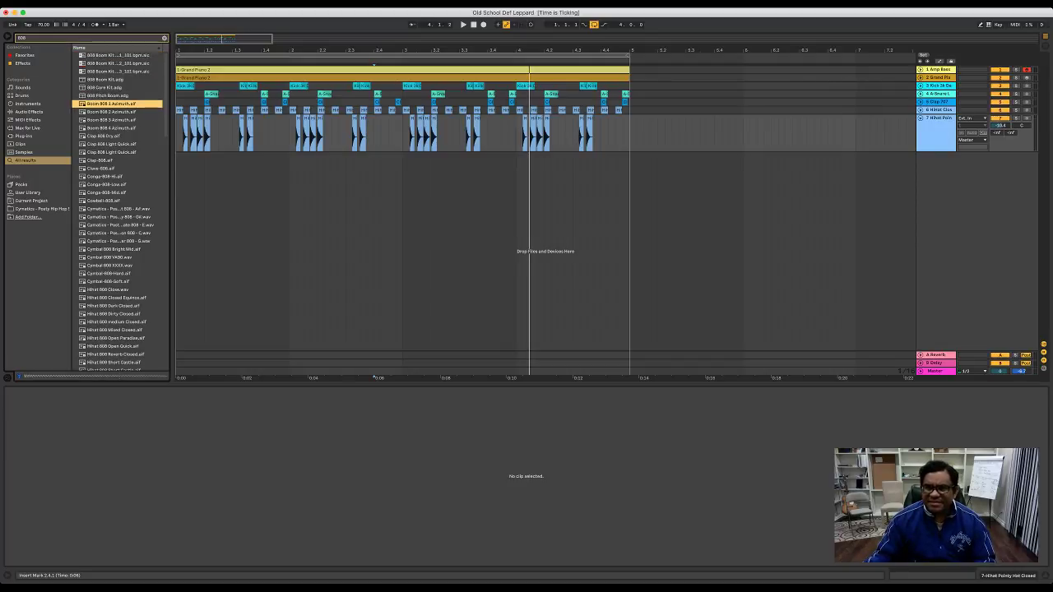
Step: Briefly unfold the Amp Bass track, and preview the Cymatics 808 samples, ending on Posty Iverson 808 - C
click(921, 69)
click(921, 69)
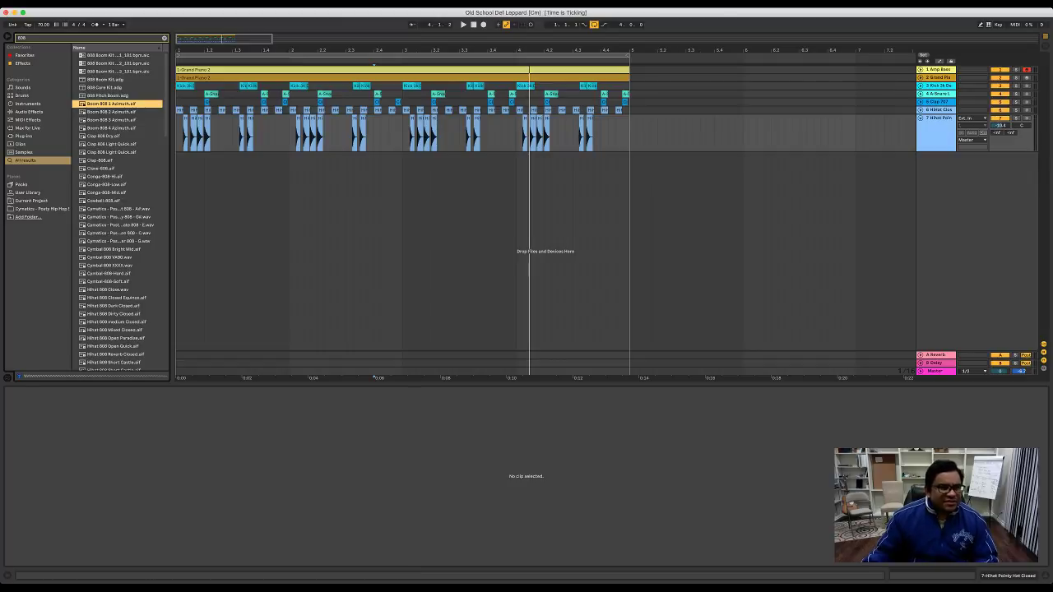
click(118, 217)
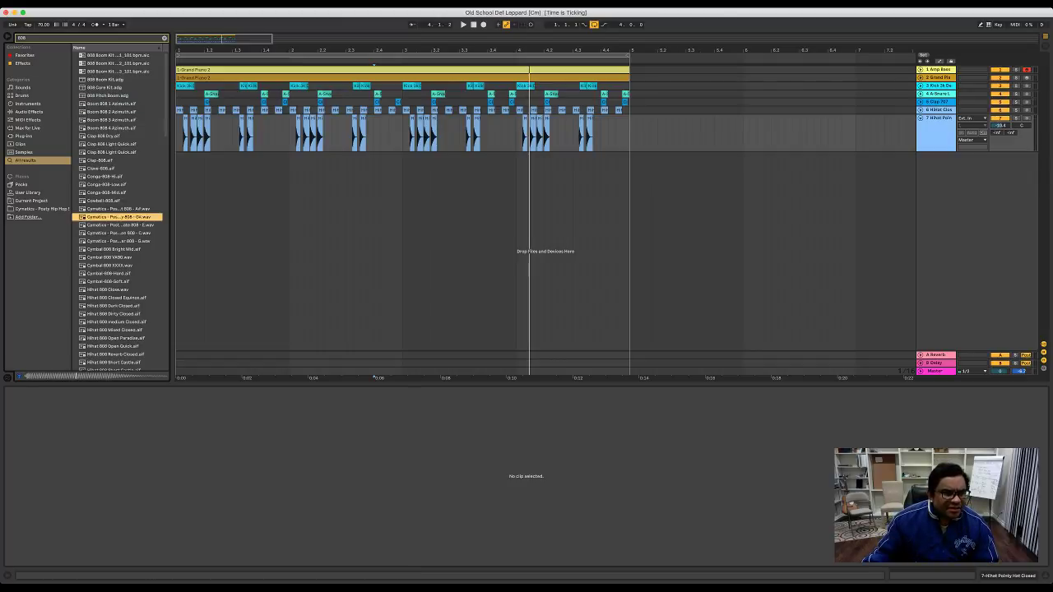
click(119, 241)
click(119, 233)
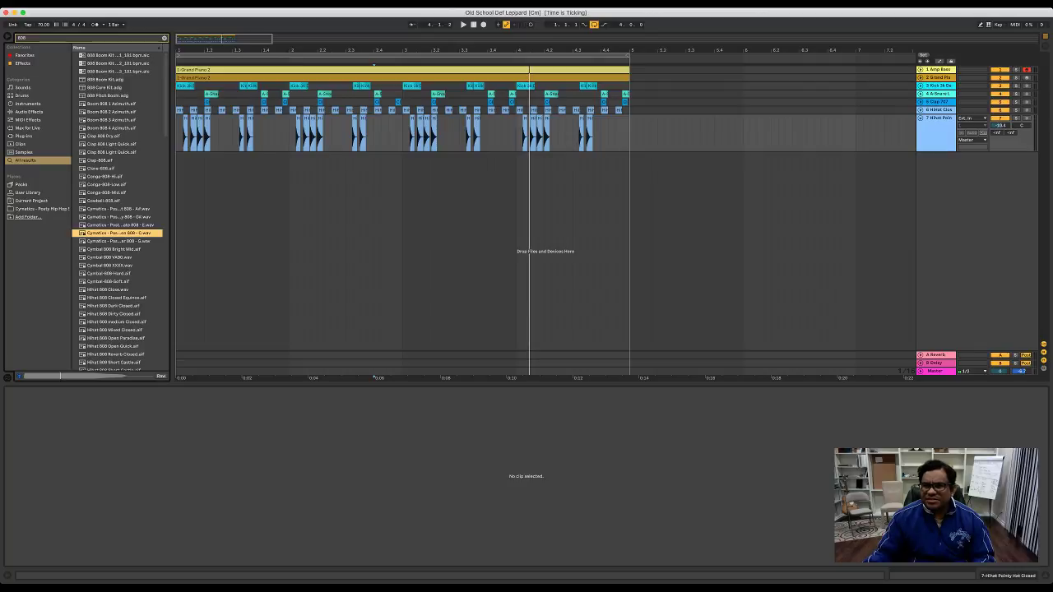
Step: Insert a MIDI track below HiHat Pointy and load the Cymatics - Posty Iverson 808 - C sample onto it
click(937, 118)
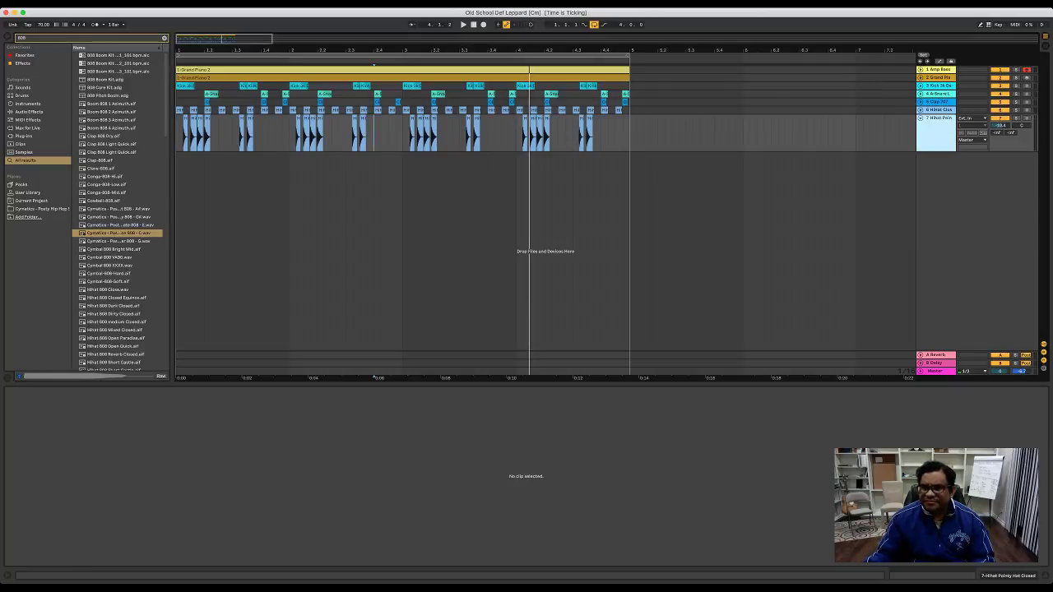
key(super+shift+t)
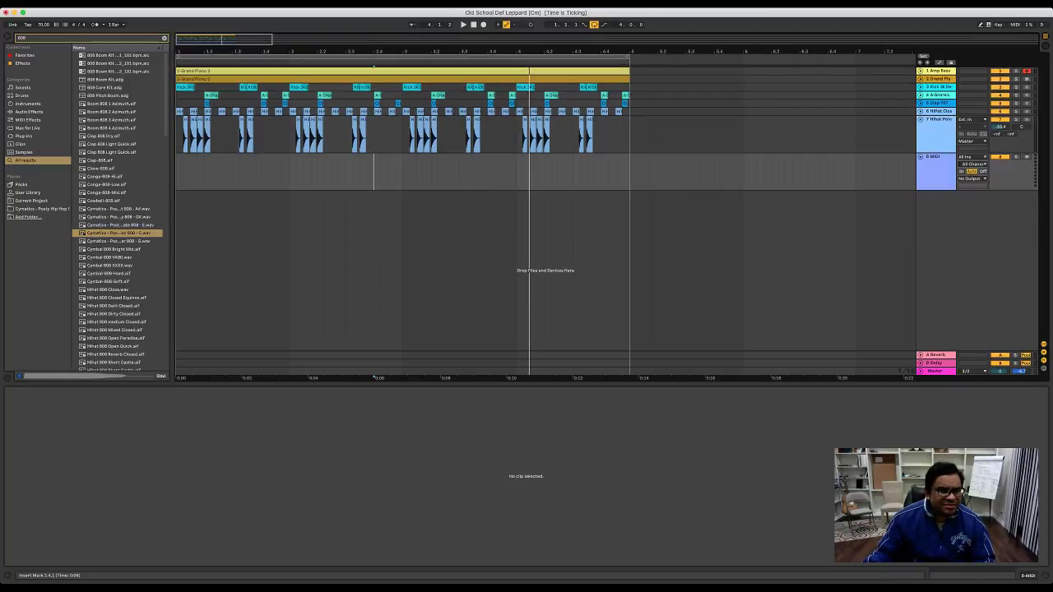
double_click(118, 233)
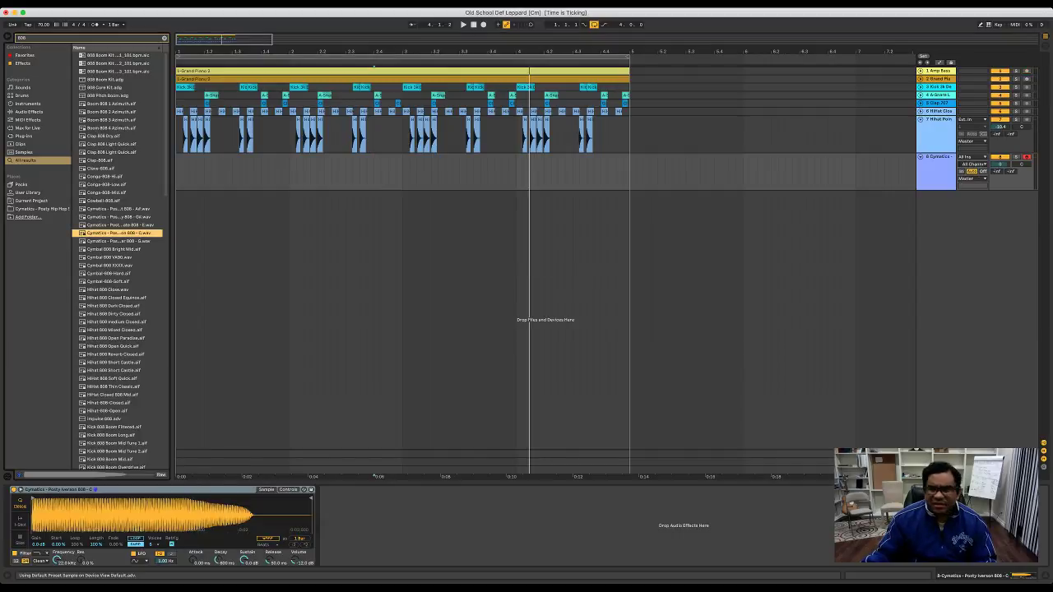
Step: Record a four-bar bassline of C3 and G2 notes on the new Cymatics 808 track and play it back
key(space)
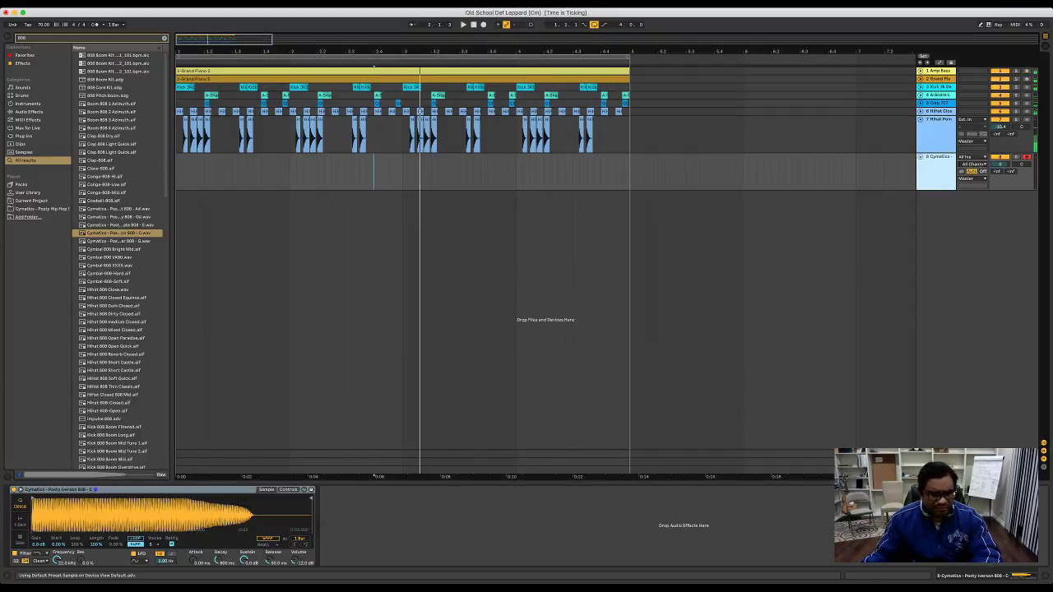
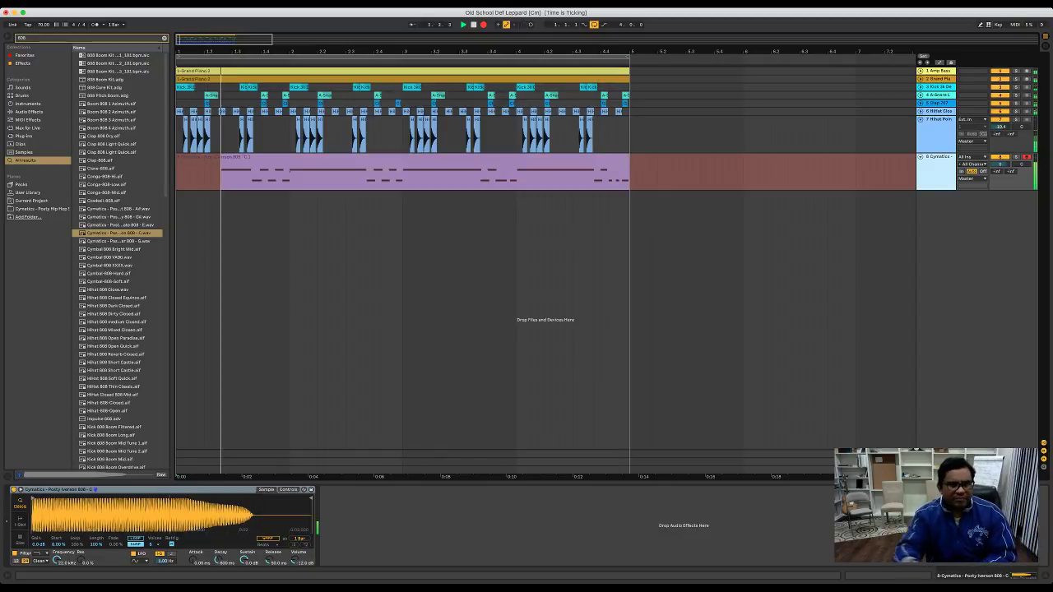
key(space)
key(space)
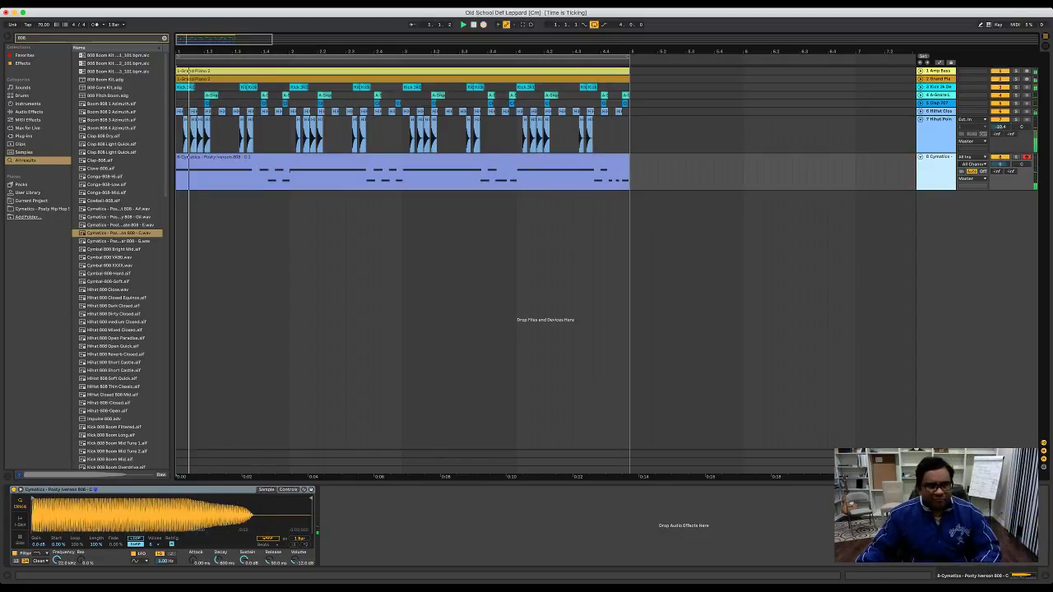
Step: Open the recorded 808 clip in the note editor, select all of its notes and quantize them
double_click(329, 157)
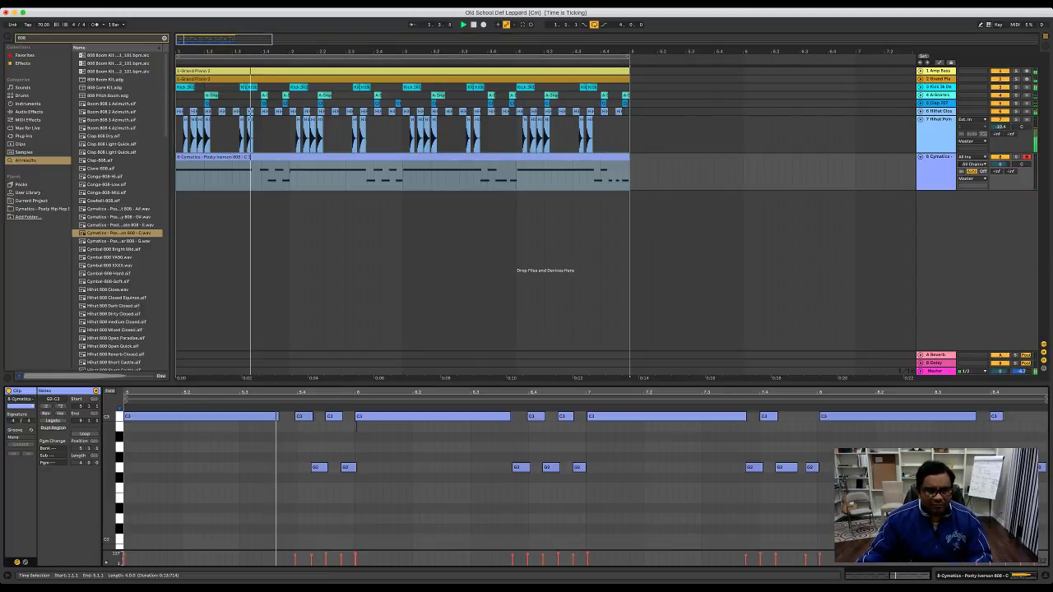
click(369, 432)
drag(369, 430, 356, 411)
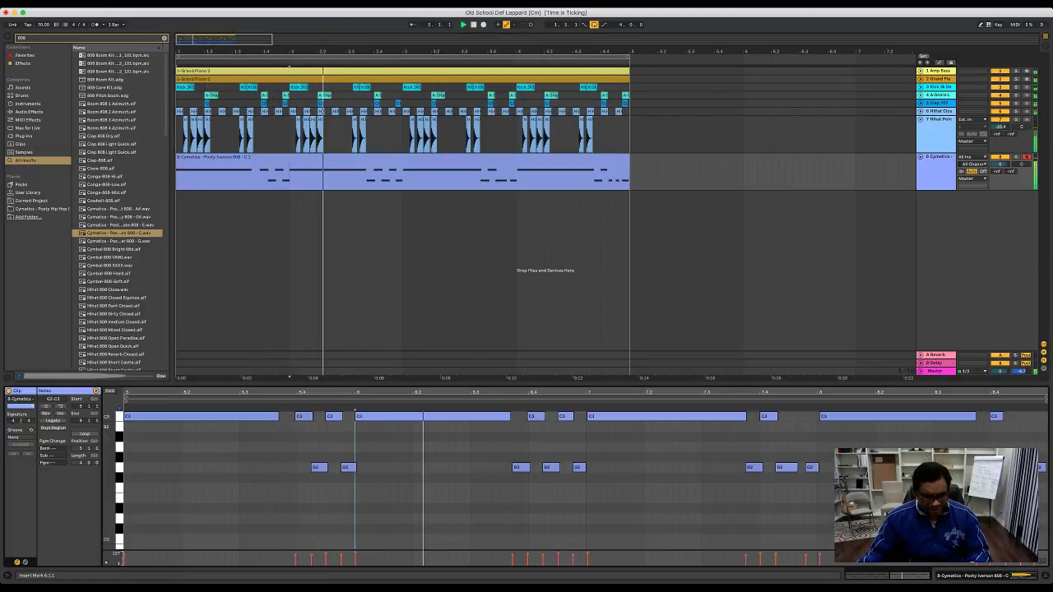
click(406, 458)
key(super+a)
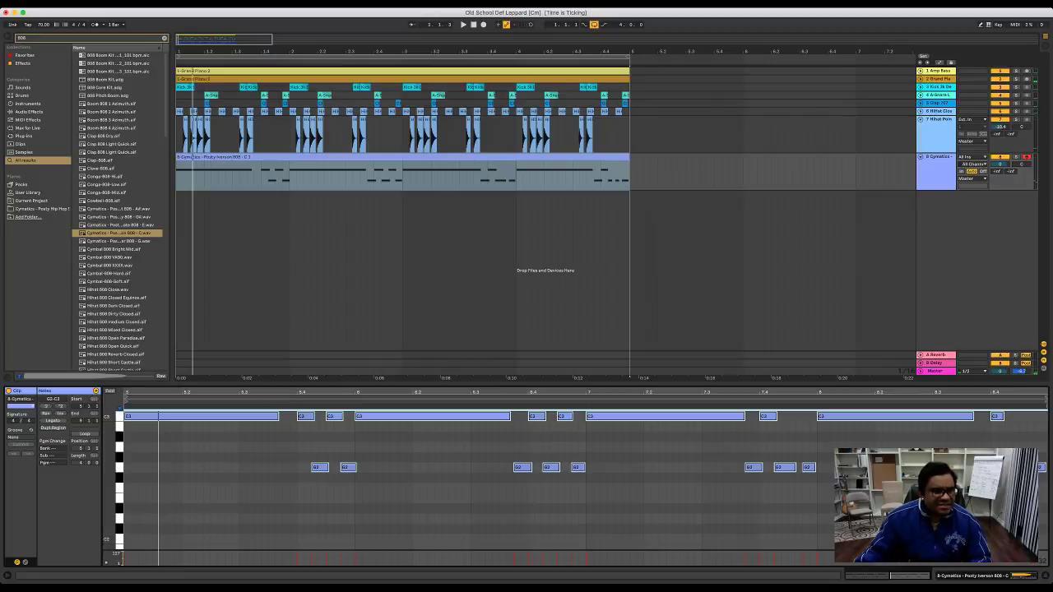
Step: Draw a downward pitch bend to about -4243 before the first G2 note in the 808 clip, and solo-play the result
key(super+a)
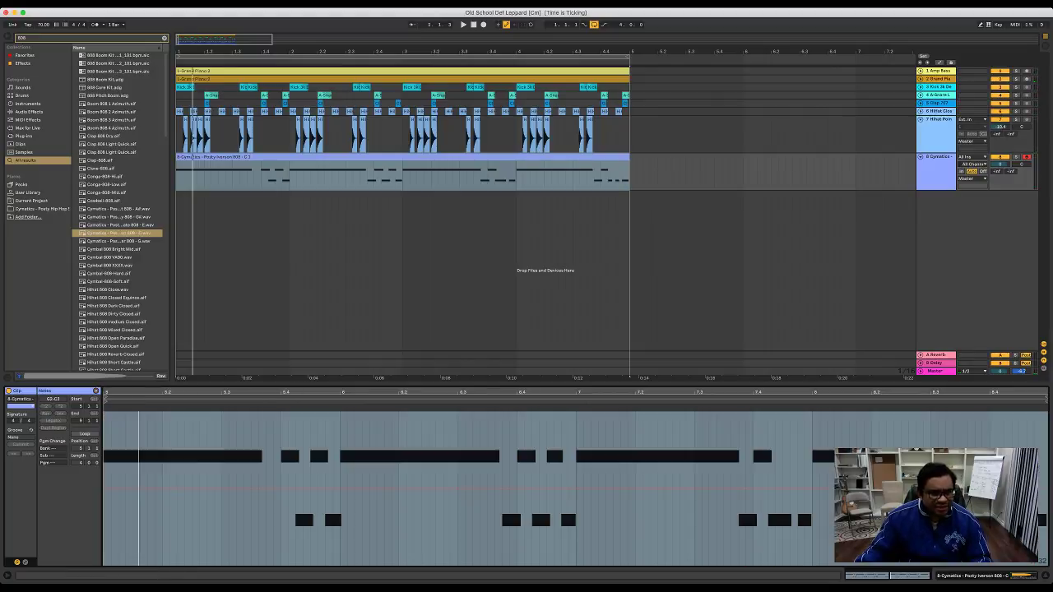
click(236, 489)
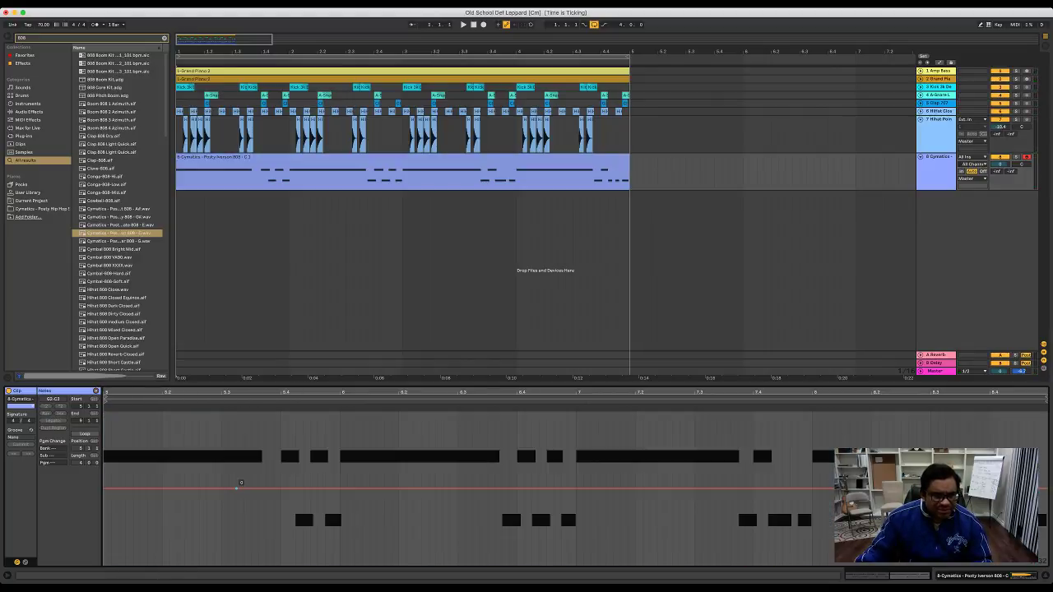
drag(284, 488, 296, 516)
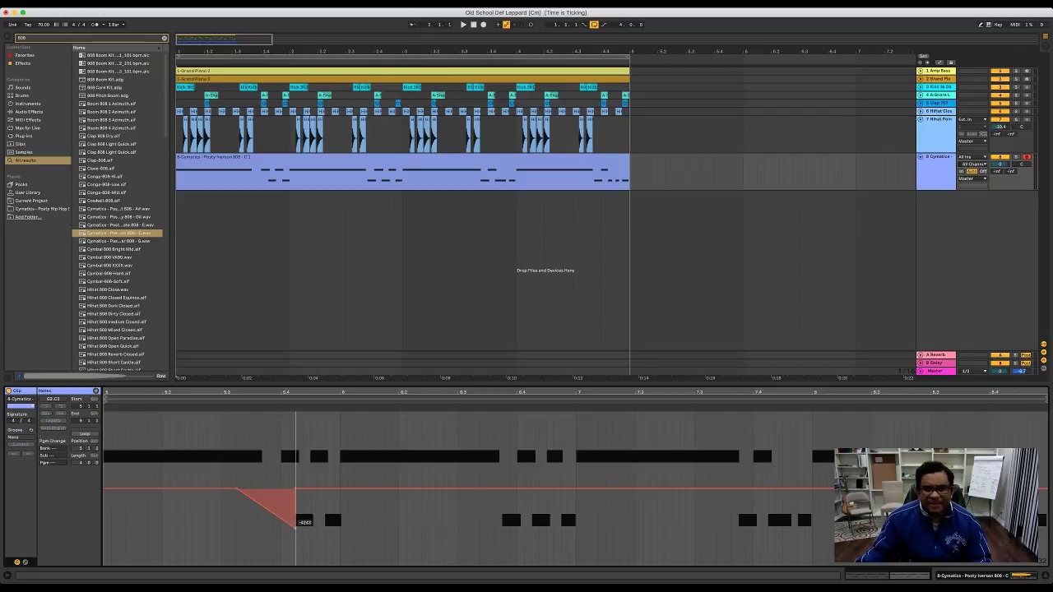
key(space)
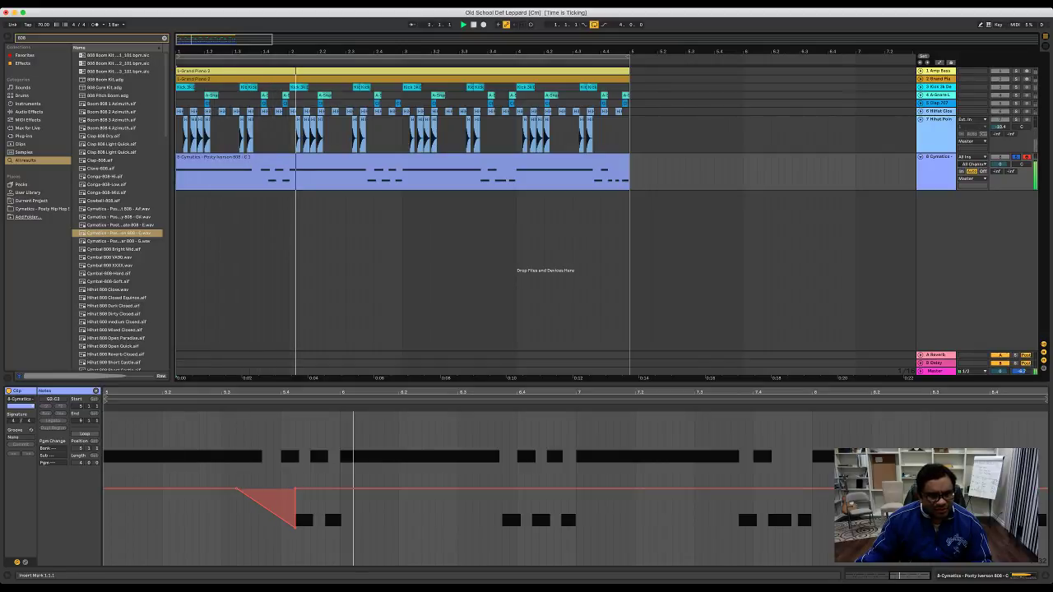
key(space)
Step: Try raising the pitch bend level on both sides of the first dip, listen to it, and undo both changes
drag(296, 488, 296, 459)
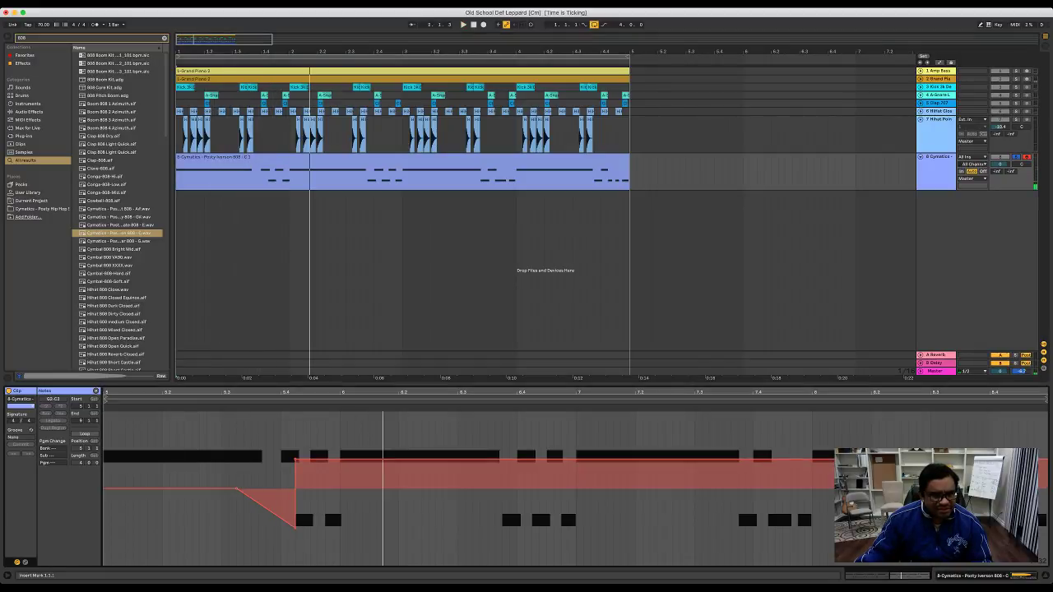
drag(238, 489, 238, 454)
key(space)
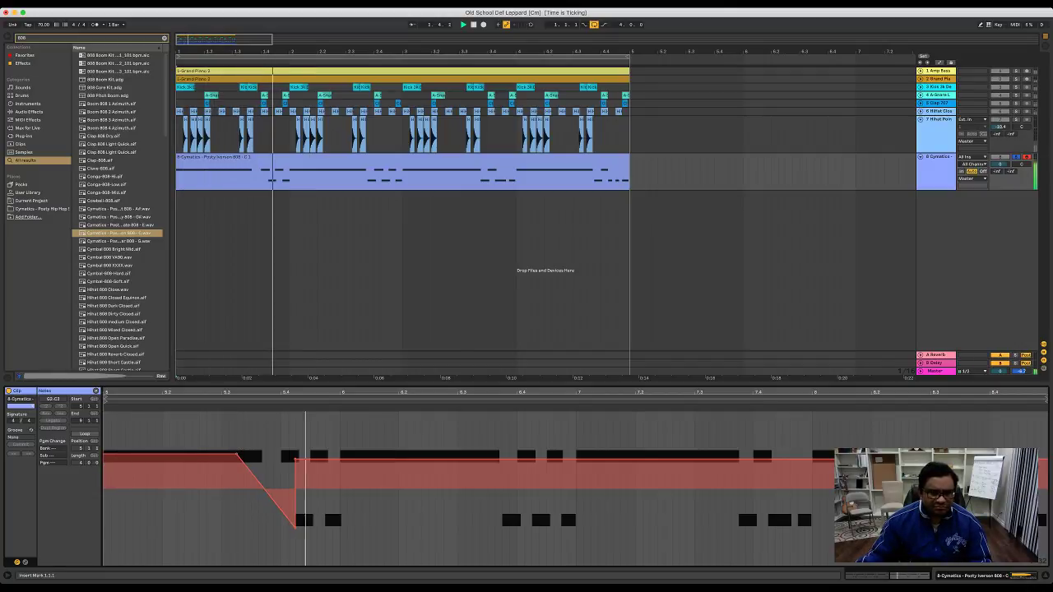
key(super+z)
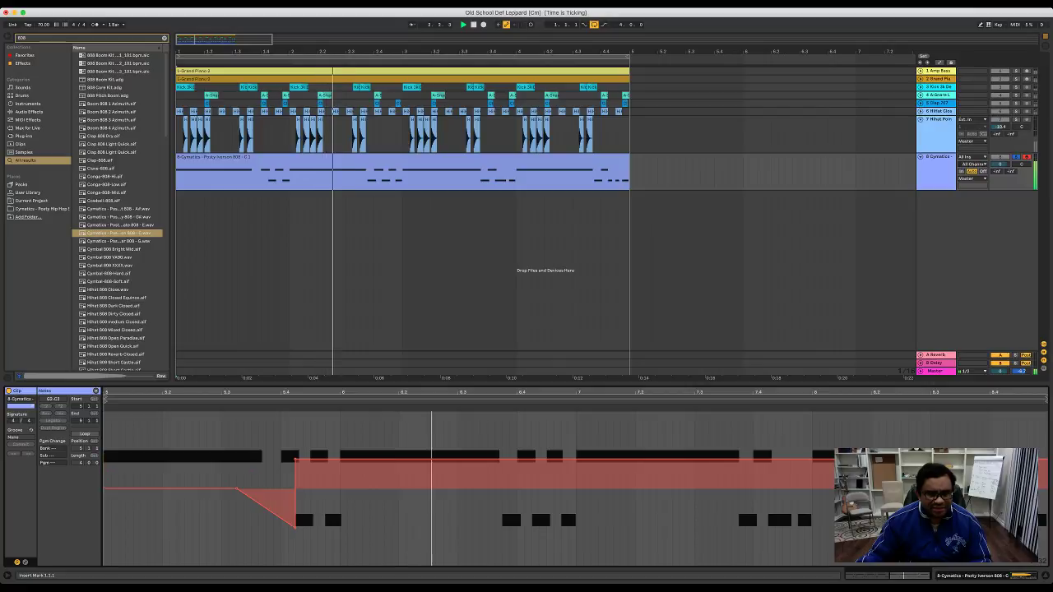
key(super+z)
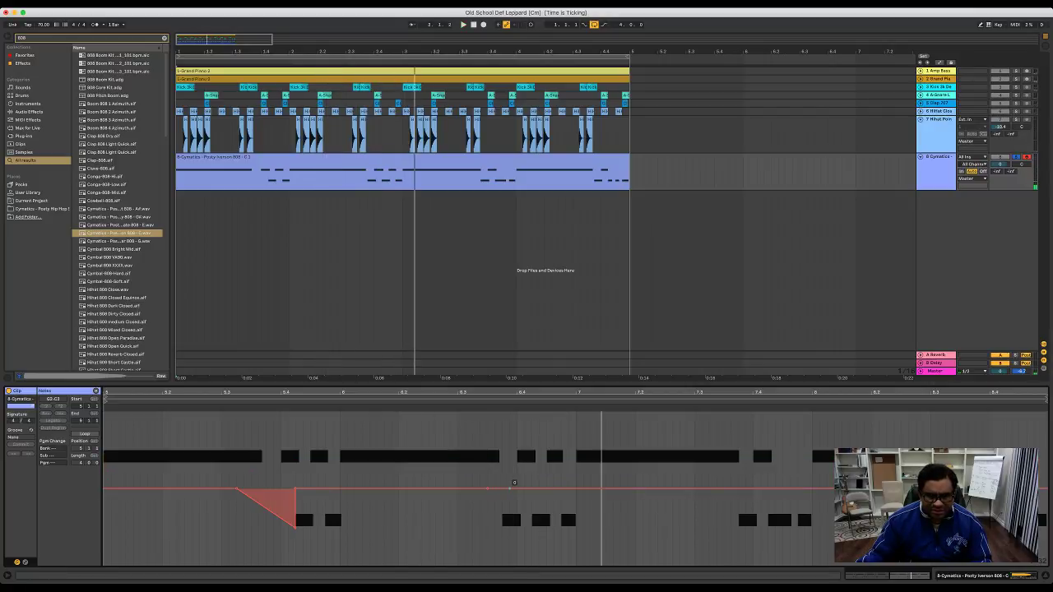
Step: Add matching pitch bend dips at the first G2 notes near 6.4 and 7.4 while listening to the bassline
drag(504, 489, 504, 528)
key(space)
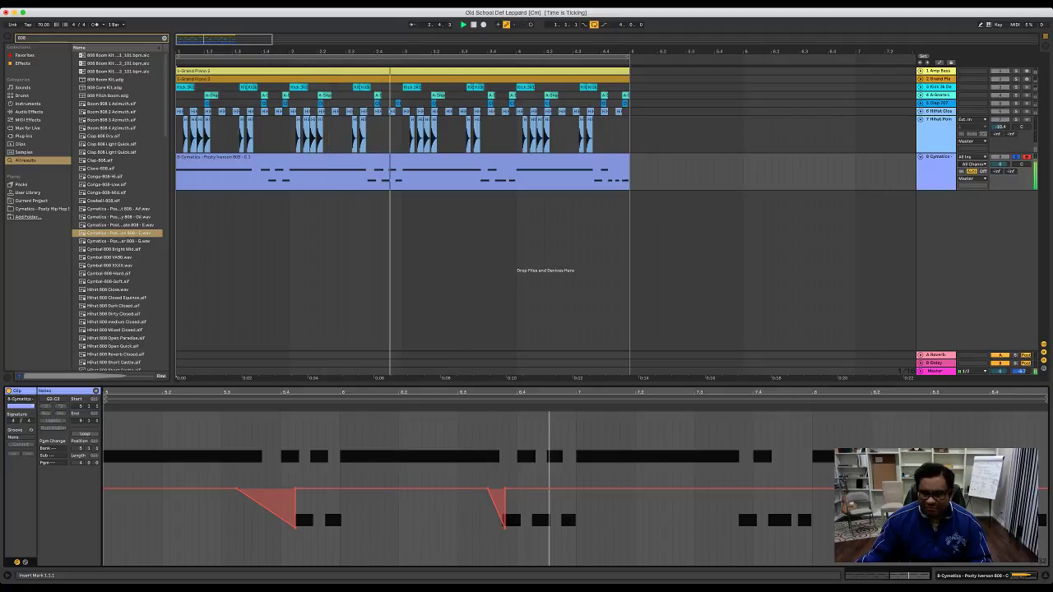
click(724, 488)
click(745, 489)
drag(739, 489, 739, 524)
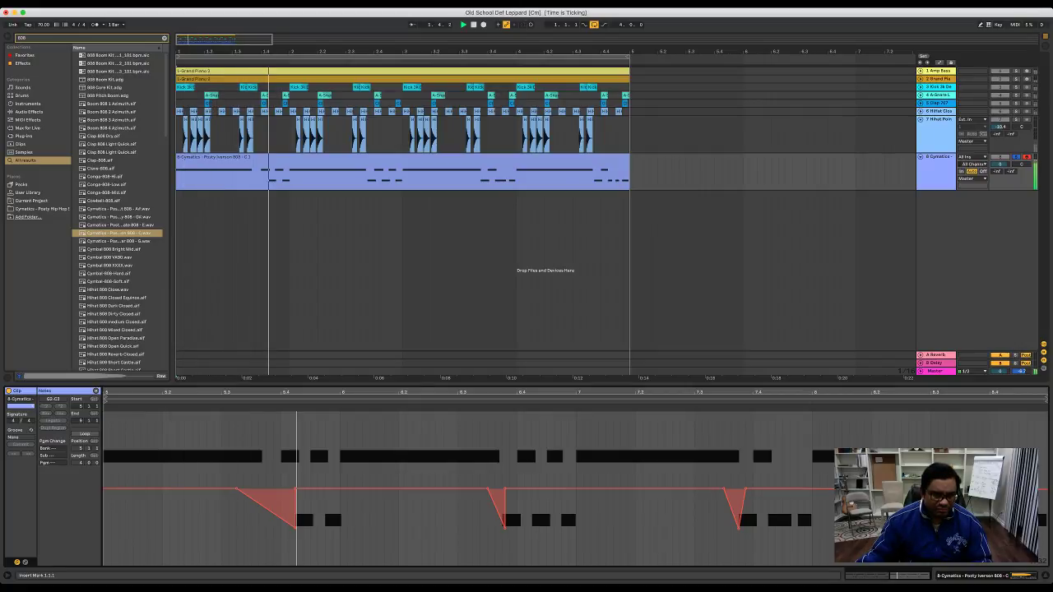
Step: Narrow the first pitch bend dip by starting it closer to 5.4 and sloping its return, and listen to it
drag(237, 489, 282, 489)
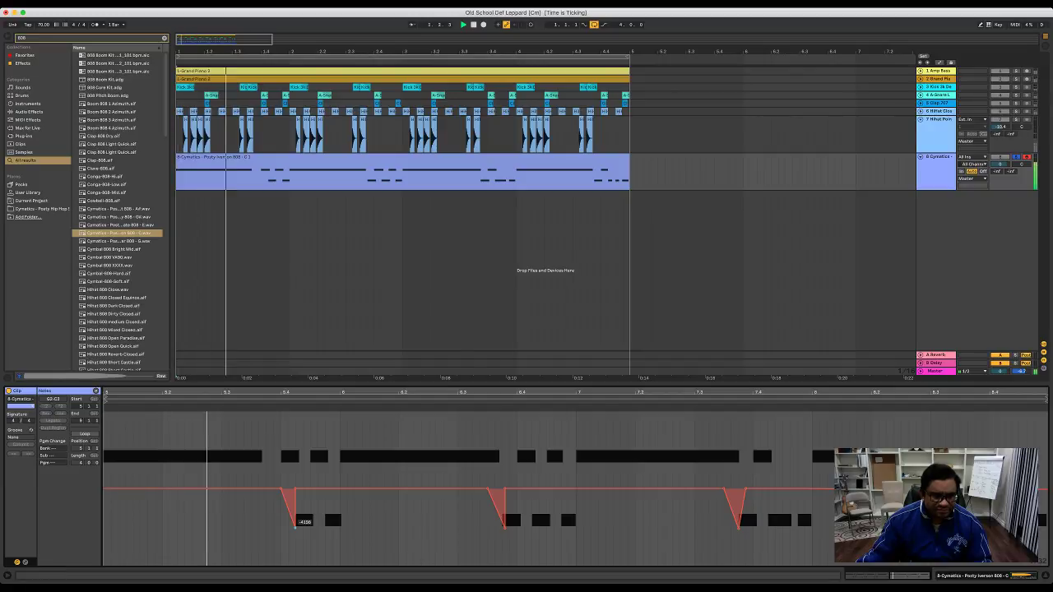
drag(295, 488, 302, 489)
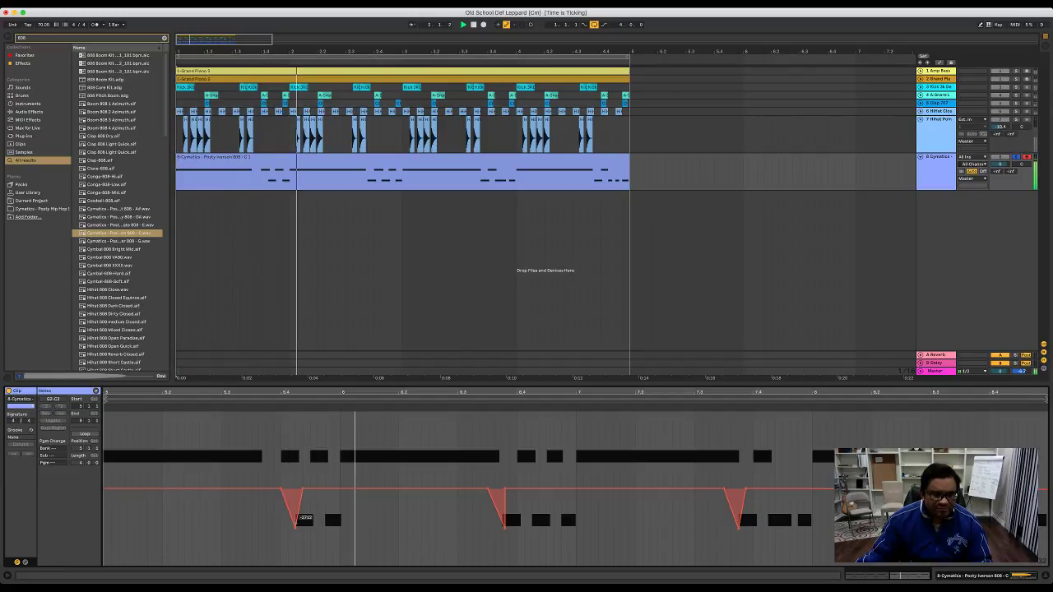
key(space)
key(space)
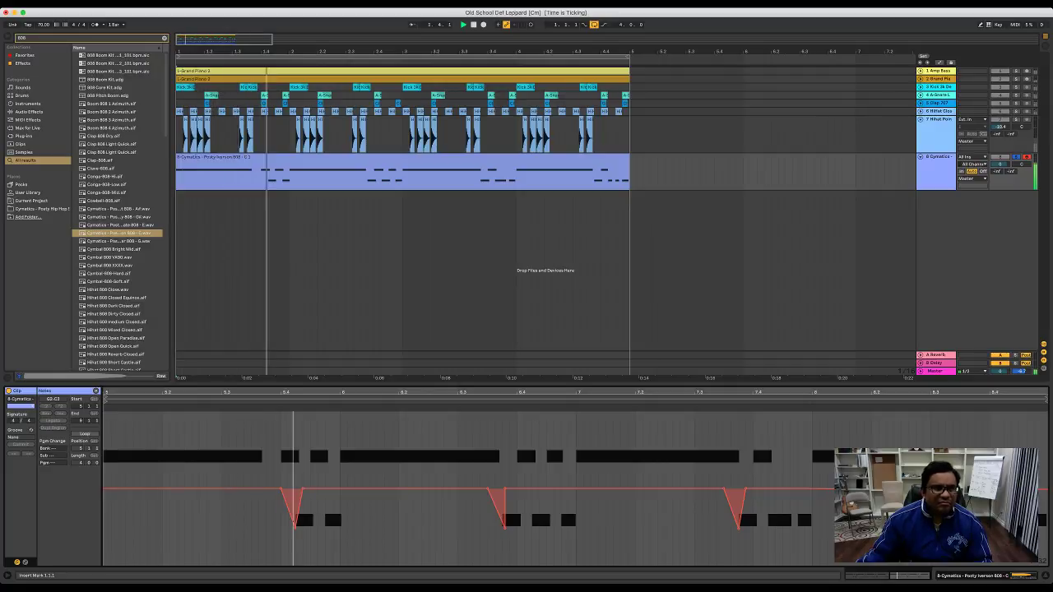
key(space)
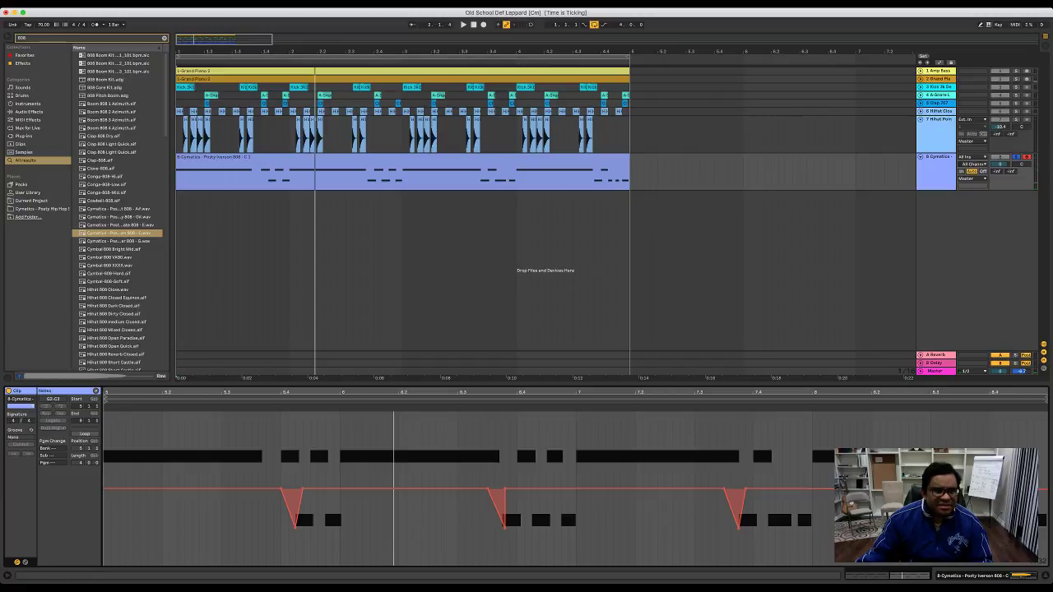
Step: Return to the 808 clip's notes, delete the two short C3 notes before bar 6, and extend the first C3 note to 5.4
click(45, 391)
click(214, 157)
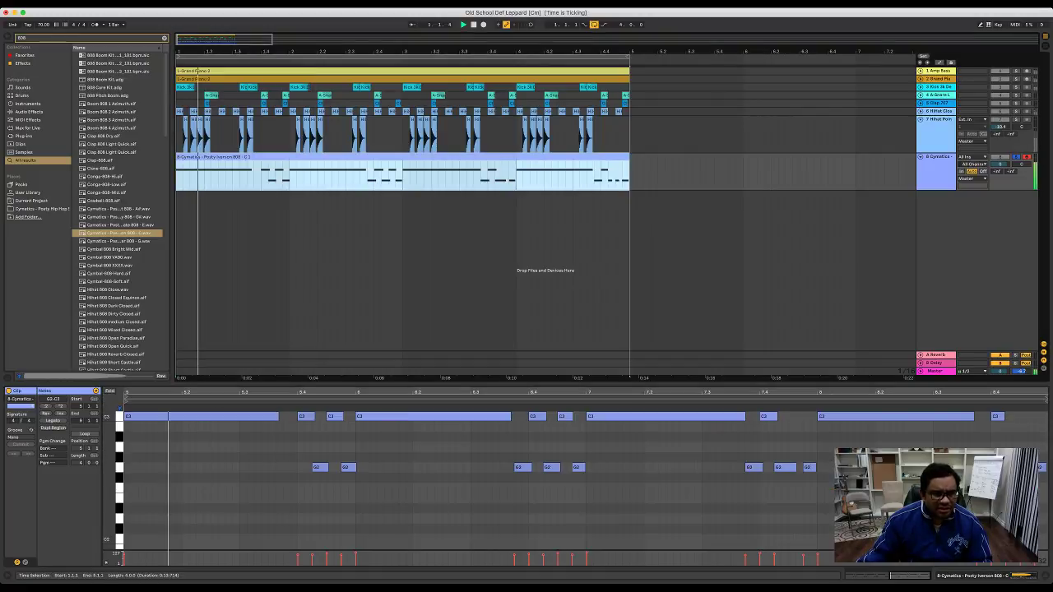
drag(110, 413, 110, 426)
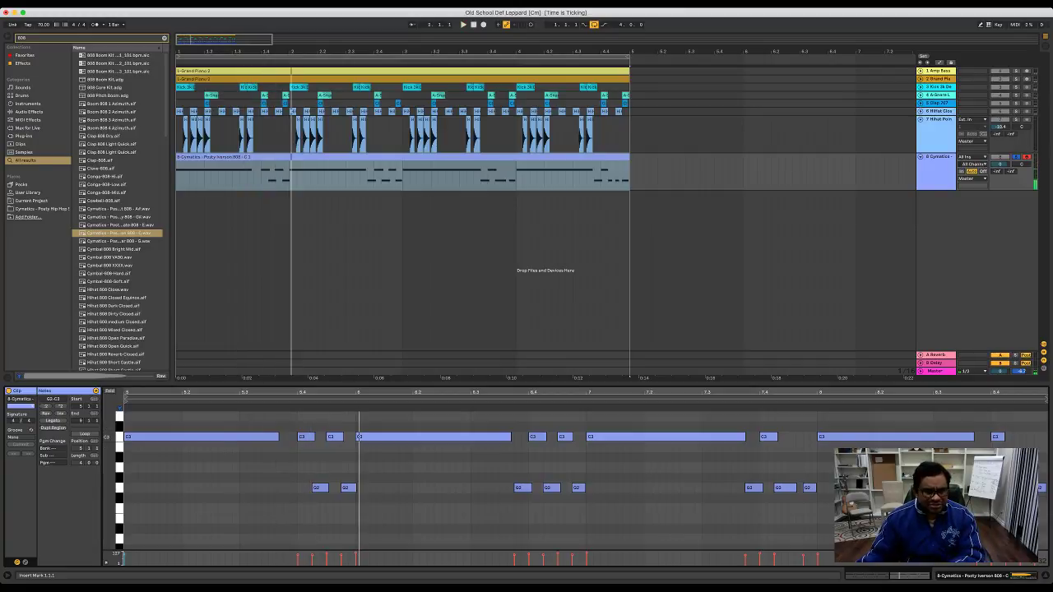
double_click(306, 436)
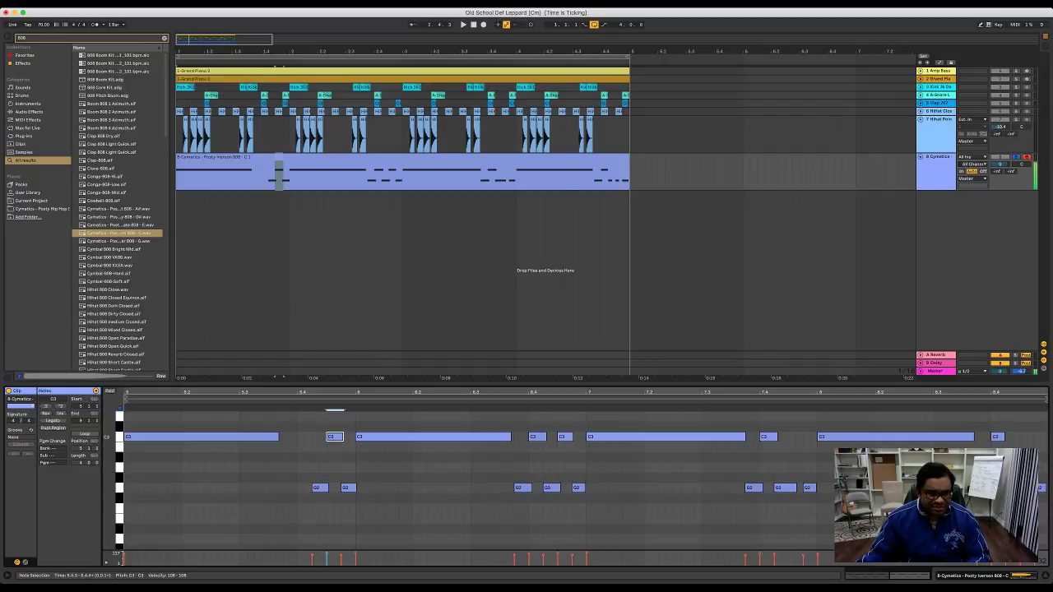
drag(278, 437, 297, 436)
key(space)
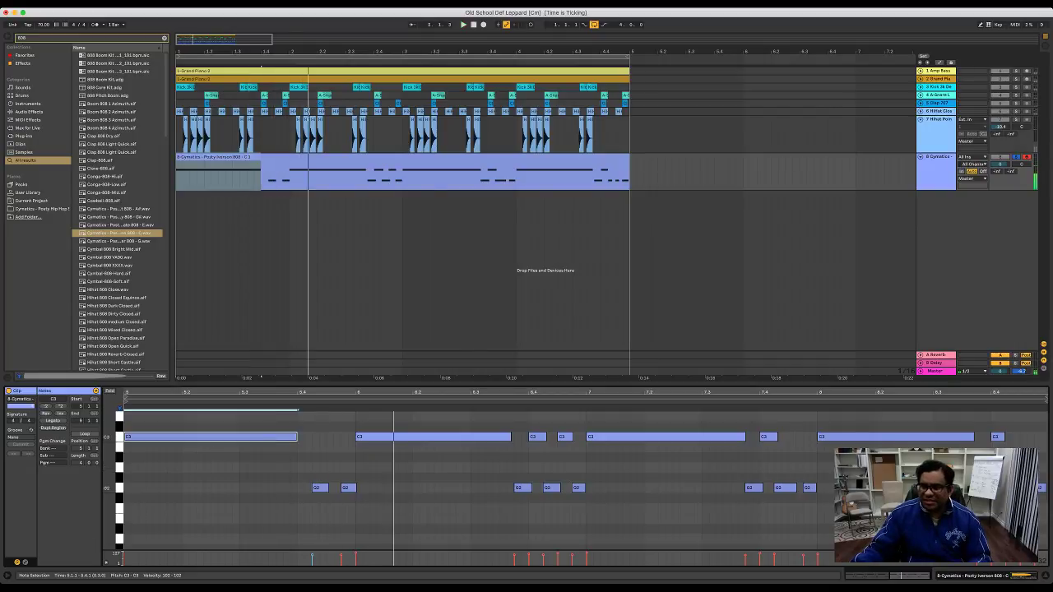
Step: Unsolo the Cymatics 808 track and play the bassline together with the full beat
click(1016, 156)
key(space)
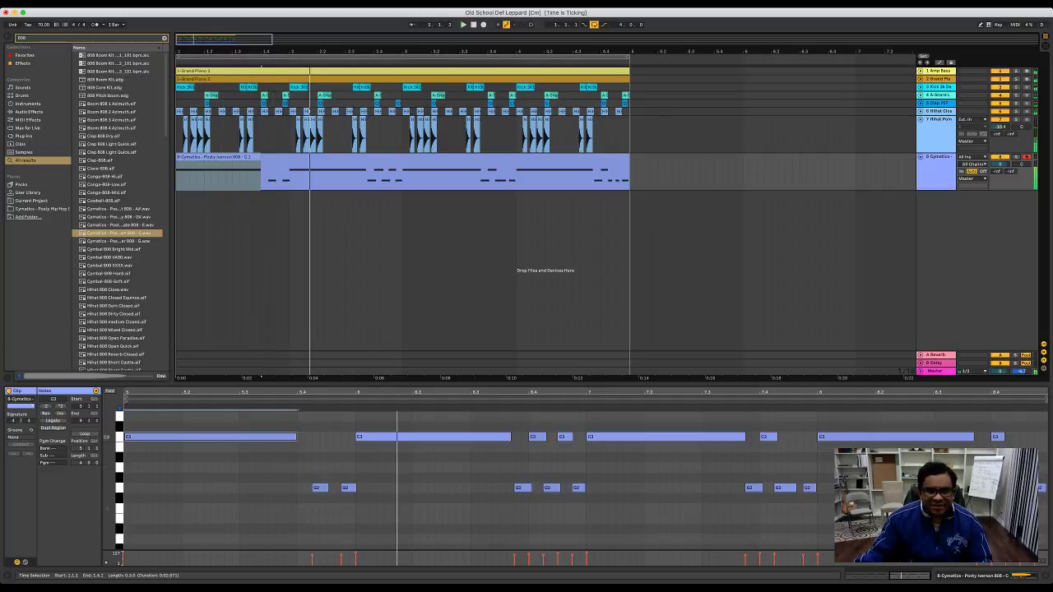
key(space)
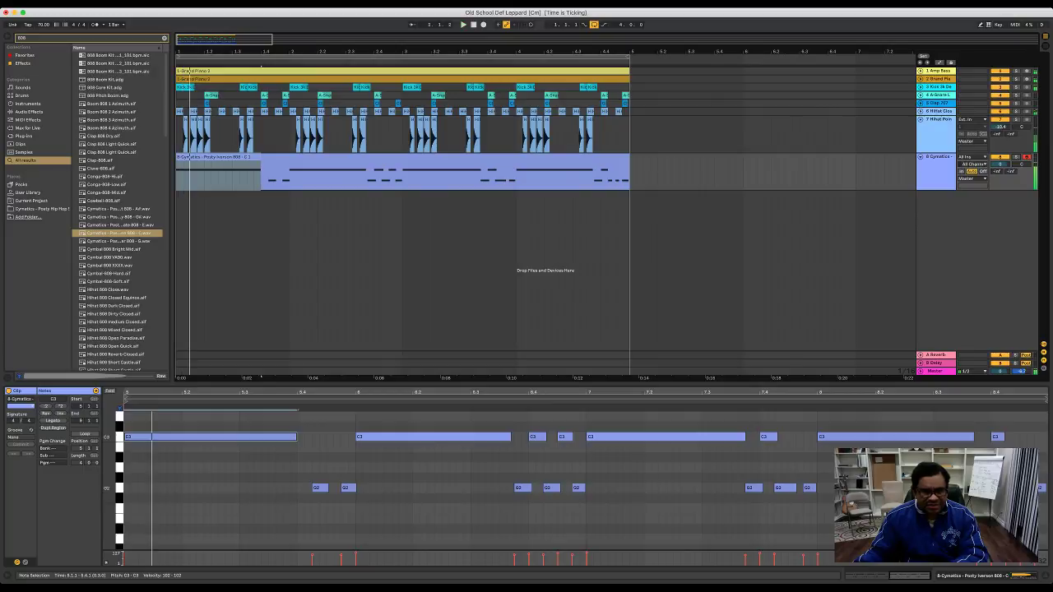
Step: Delete the remaining short C3 notes and the first G2 notes near 6.4 and 7.4, and play the thinned bassline
double_click(522, 487)
drag(527, 427, 573, 443)
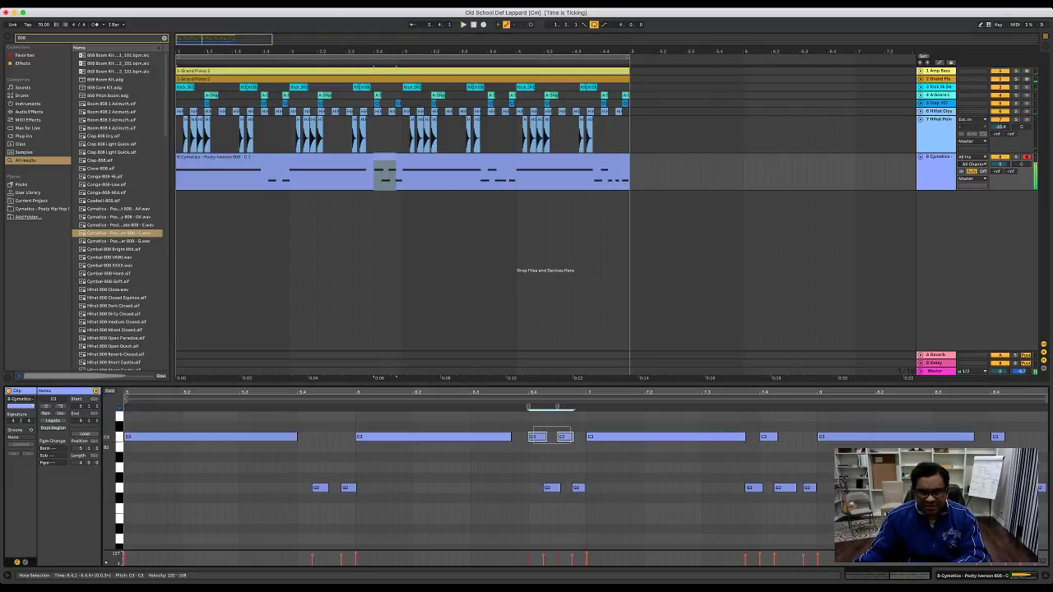
key(Delete)
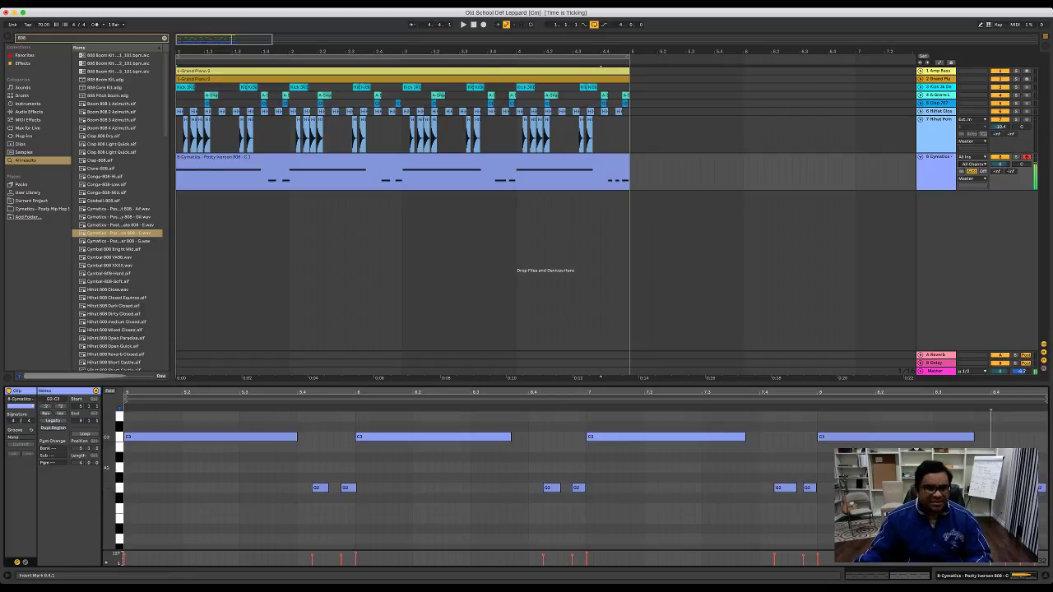
key(space)
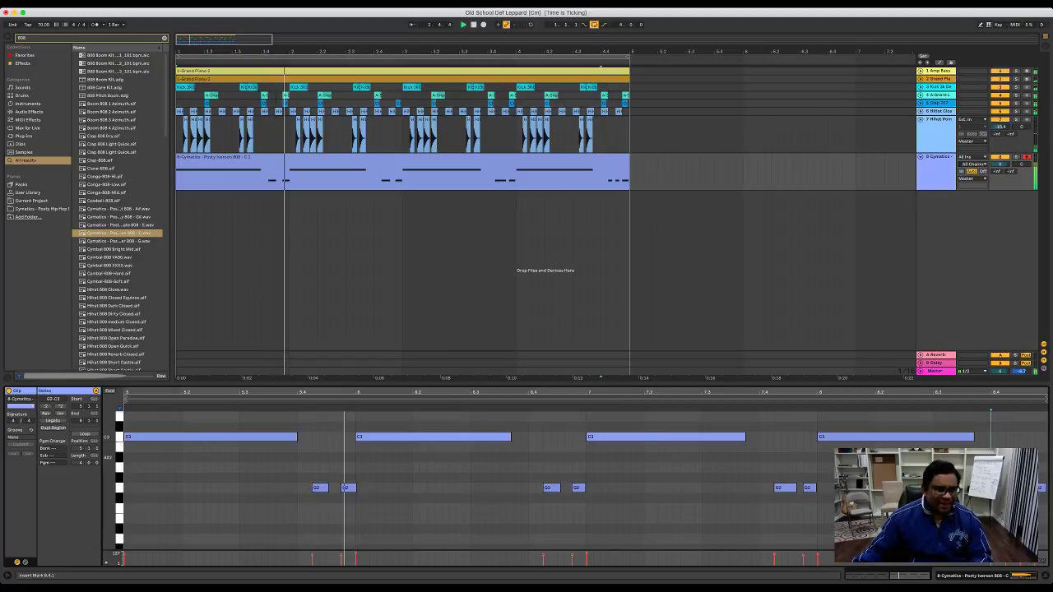
Step: Reopen the pitch bend envelope and shift the second and third dips to the remaining G2 notes after 6.4 and 7.4
key(a)
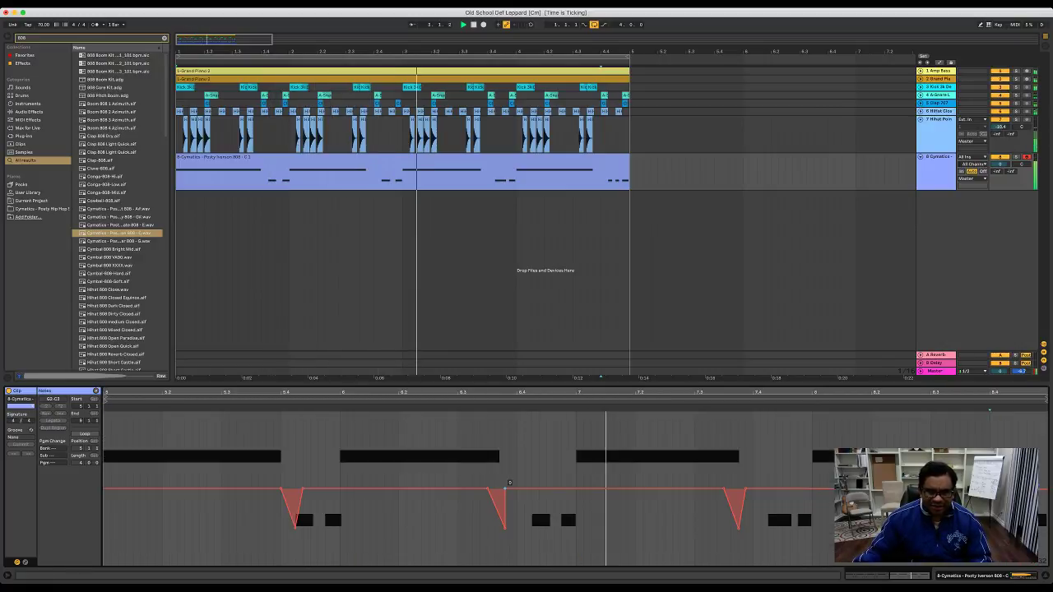
mouse_move(507, 488)
mouse_down()
mouse_move(547, 489)
mouse_move(505, 489)
mouse_up()
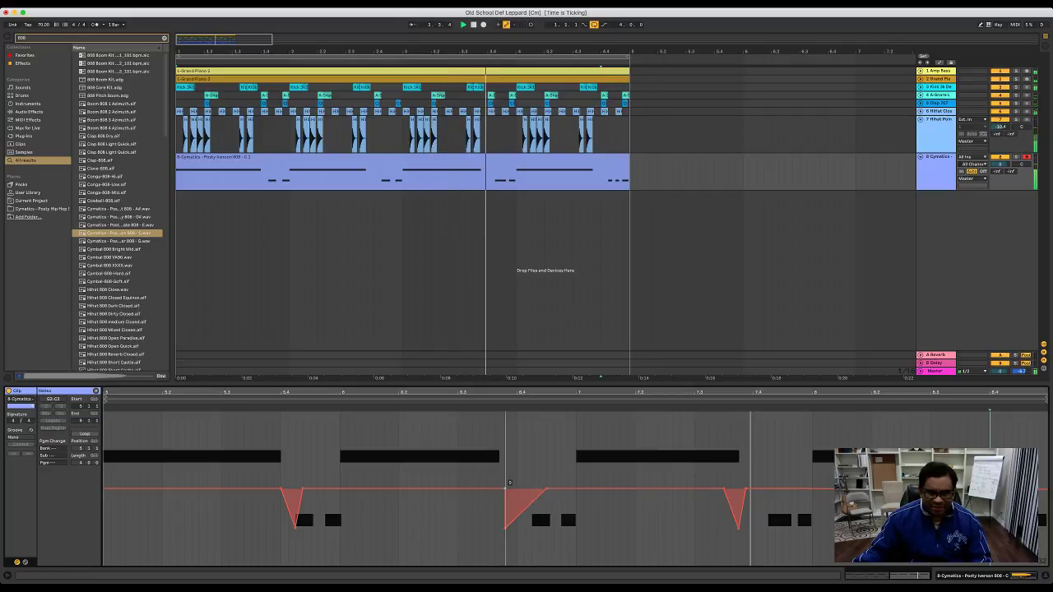
drag(505, 527, 539, 526)
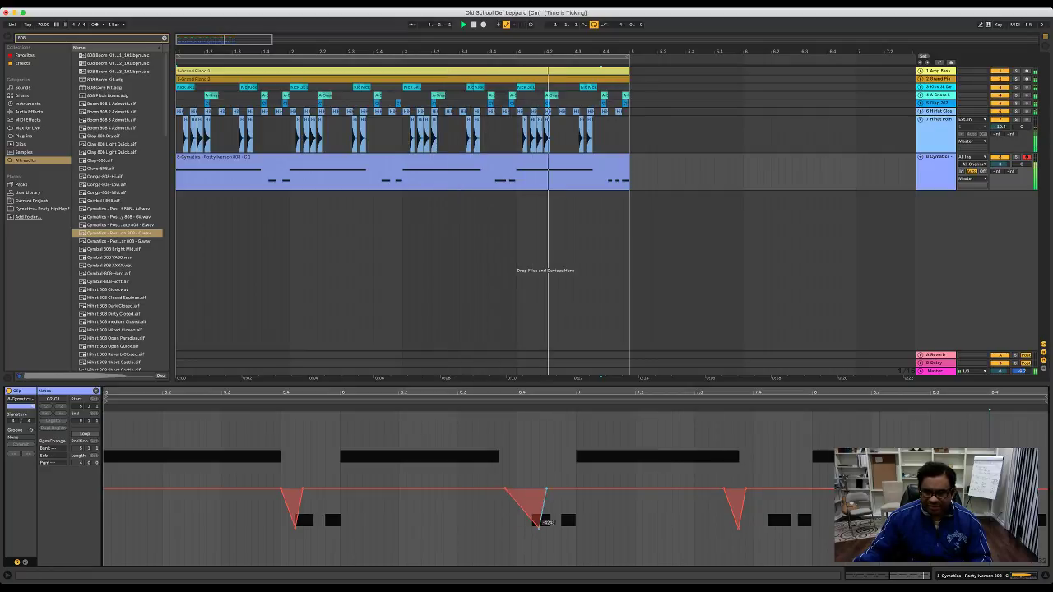
drag(745, 488, 774, 488)
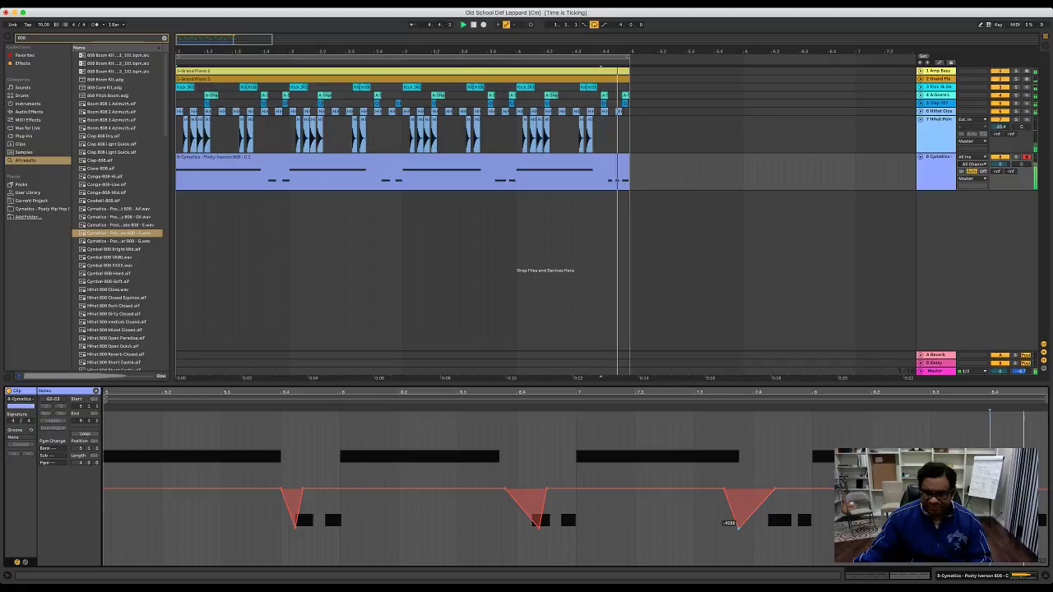
drag(737, 526, 767, 527)
drag(724, 489, 761, 489)
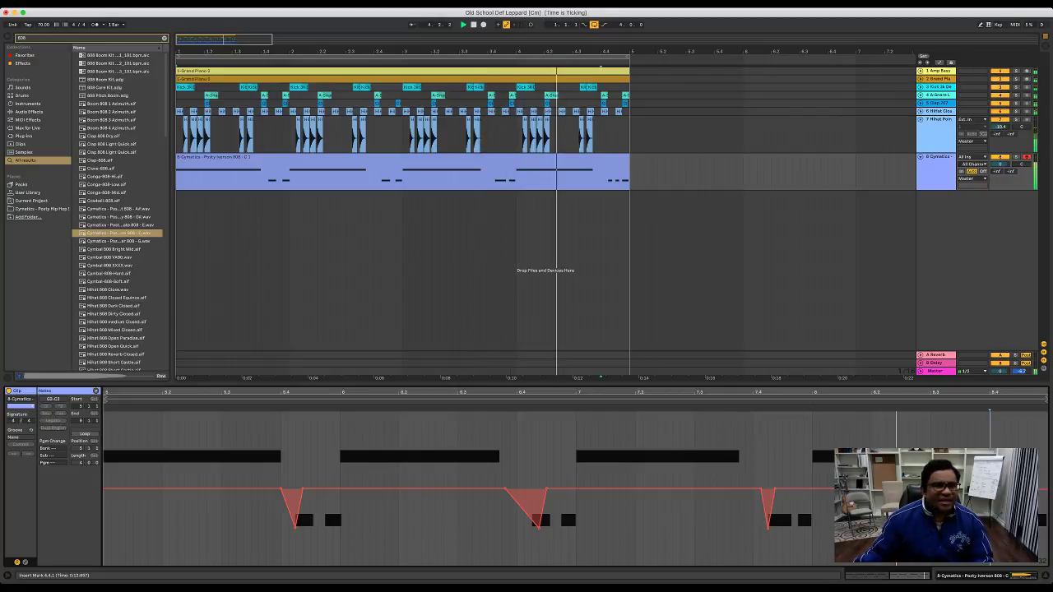
Step: Fold the Cymatics 808 track, and search the browser first for rhodes and after that for pad
click(920, 157)
click(30, 38)
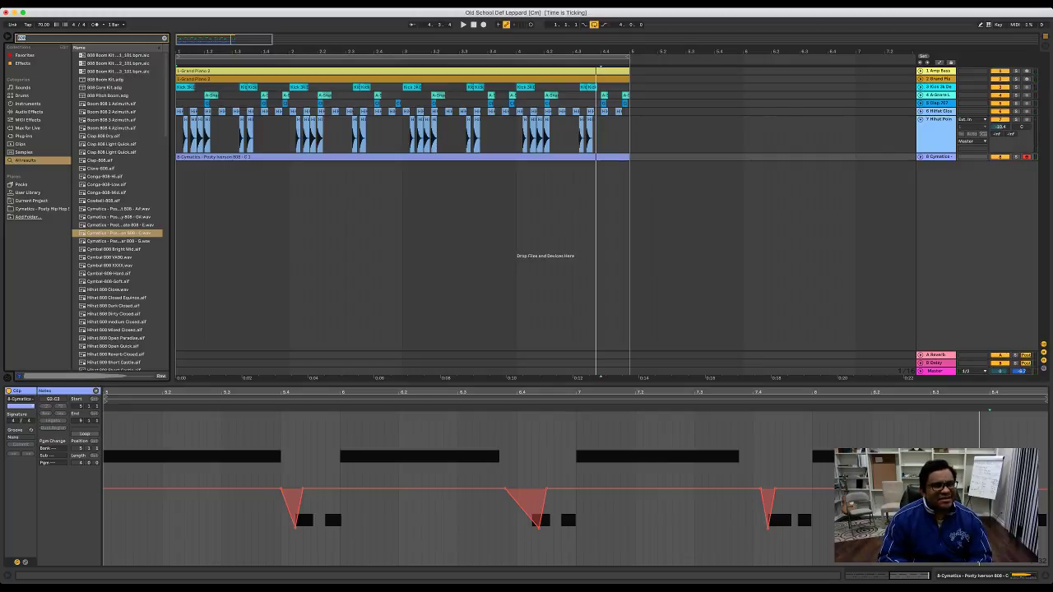
key(BackSpace)
key(BackSpace)
key(BackSpace)
text(modes)
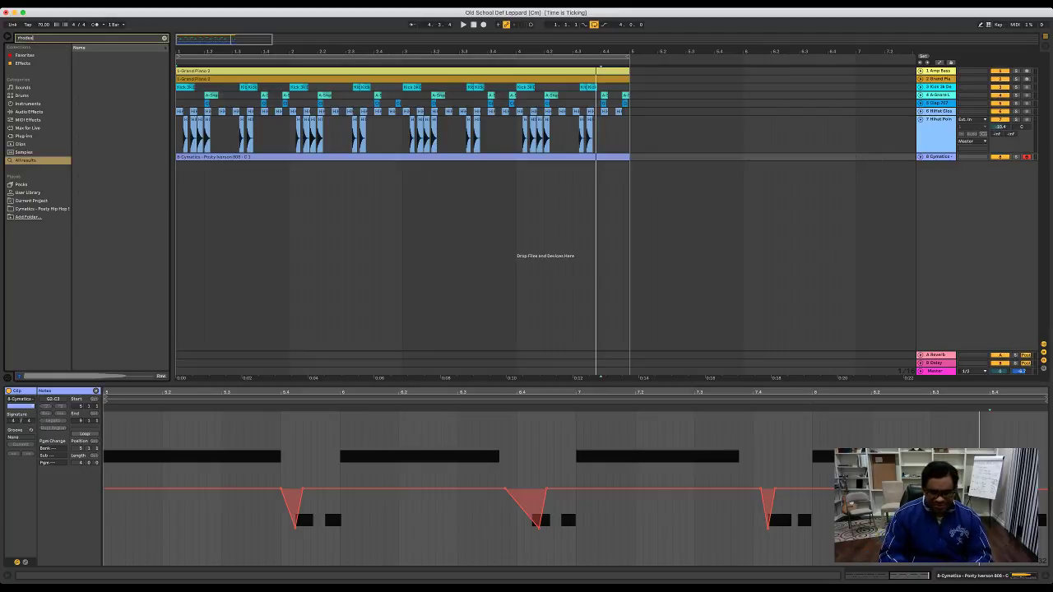
text(pad)
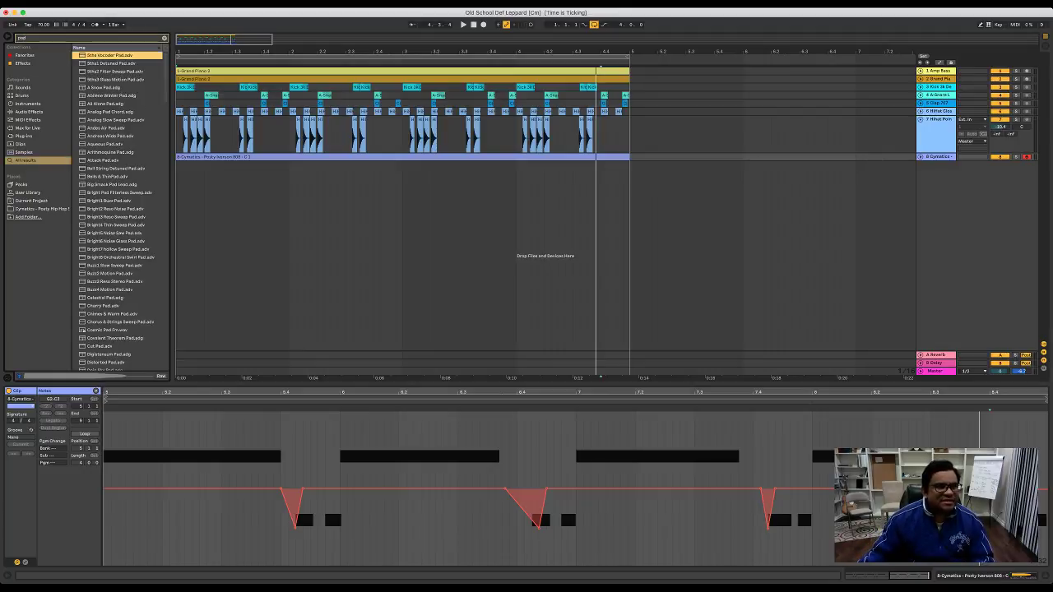
Step: Preview the pad presets down to Andes Air Pad and back up to the Glass Motion Pad
key(Down)
key(Down)
key(Down)
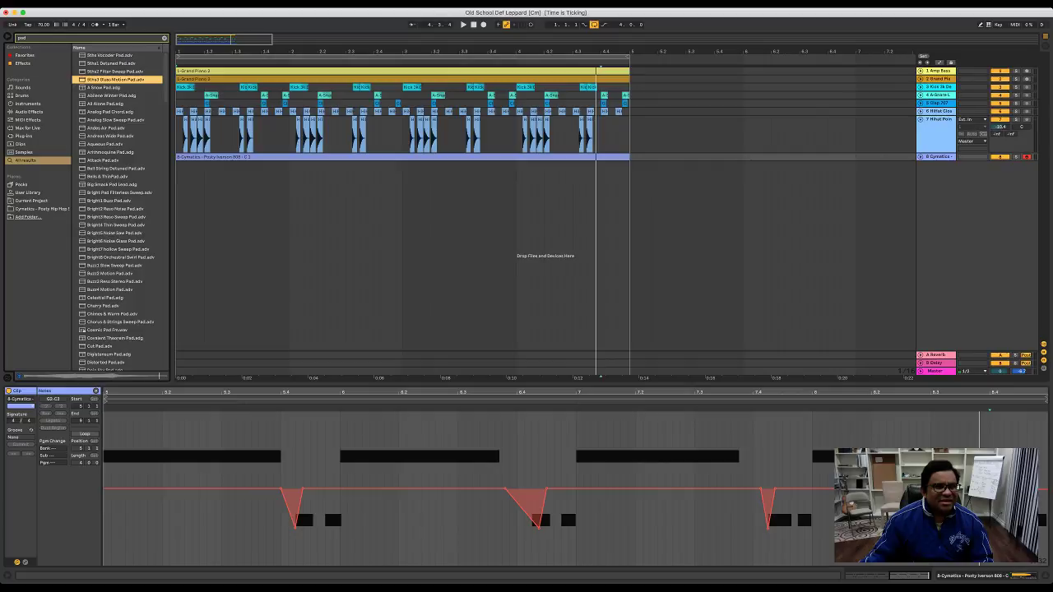
key(Down)
key(Down)
key(Down)
key(Down)
key(Down)
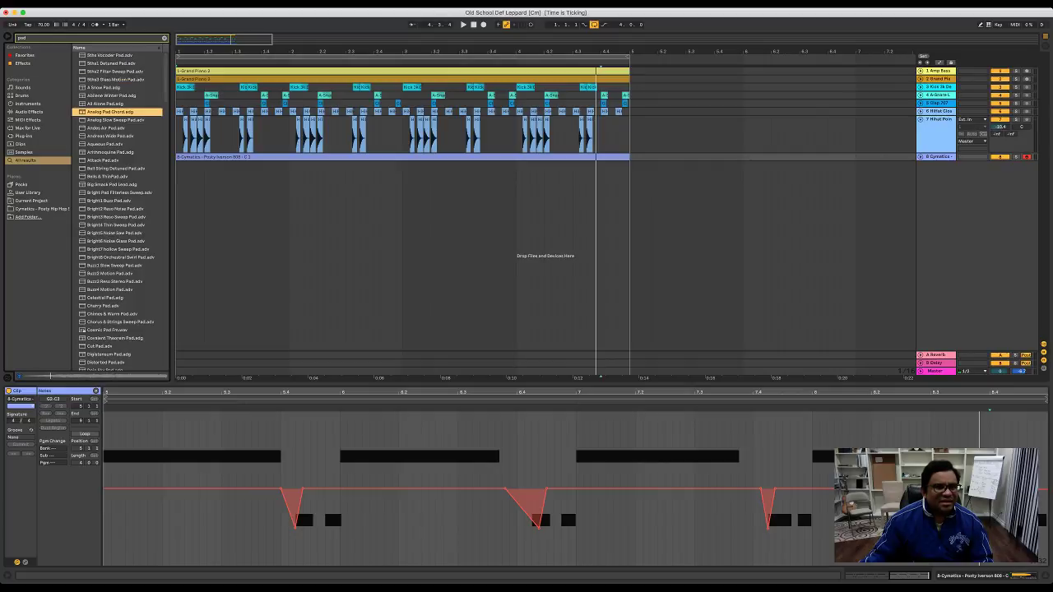
key(Down)
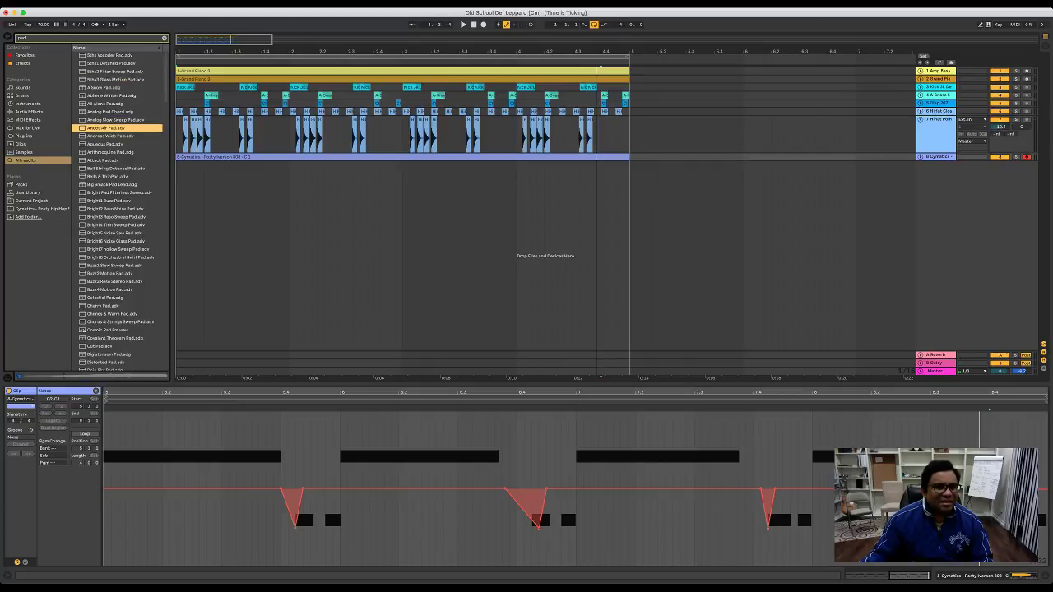
key(Up)
key(Up)
key(Up)
key(Up)
key(Up)
key(Up)
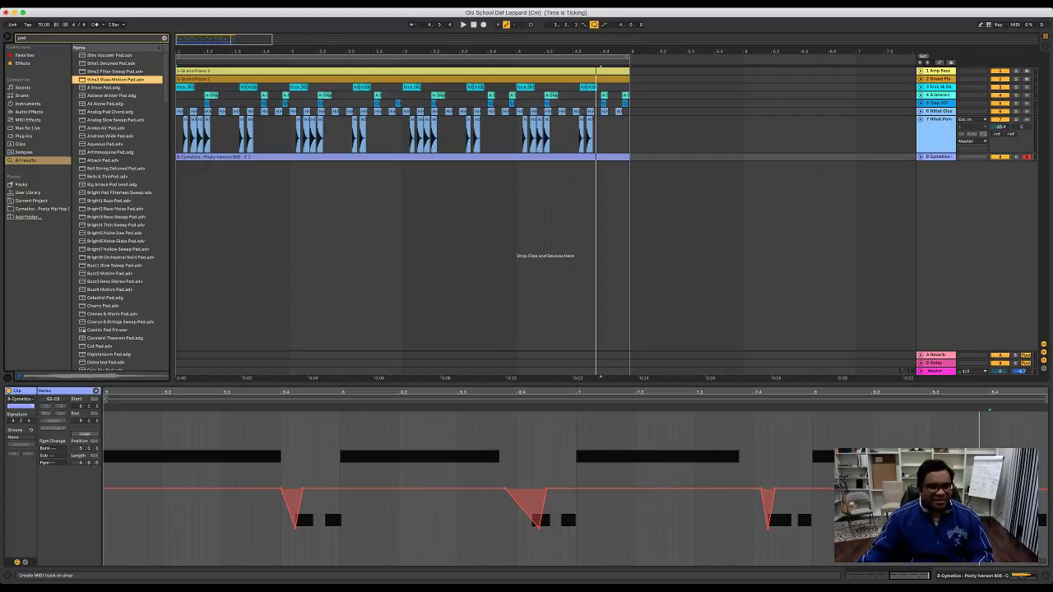
Step: Load the 5ths3 Glass Motion Pad on a new track, record a four-bar melody, and unfold the track
key(Return)
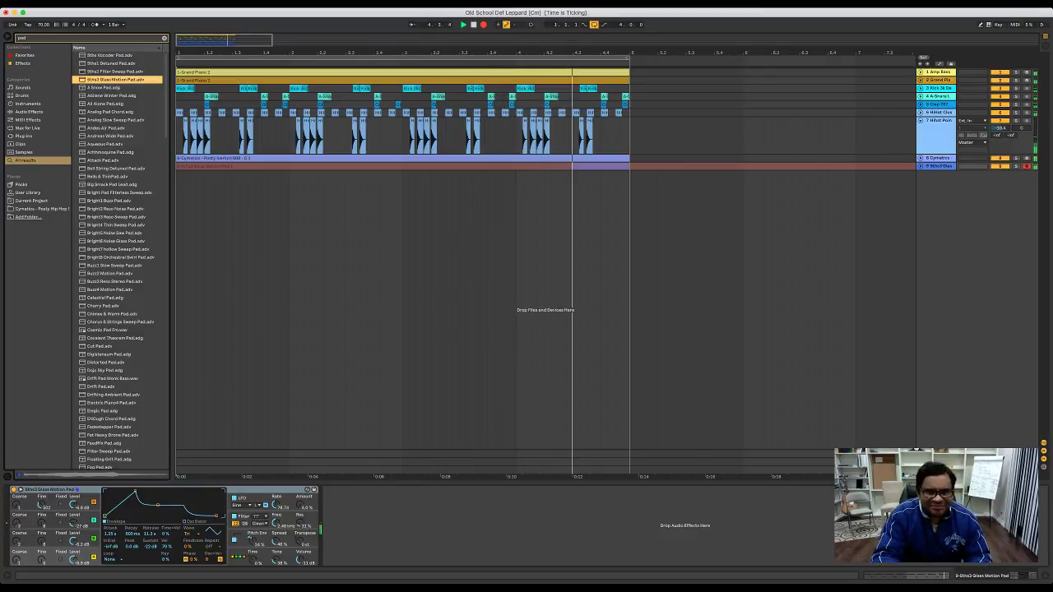
key(space)
key(space)
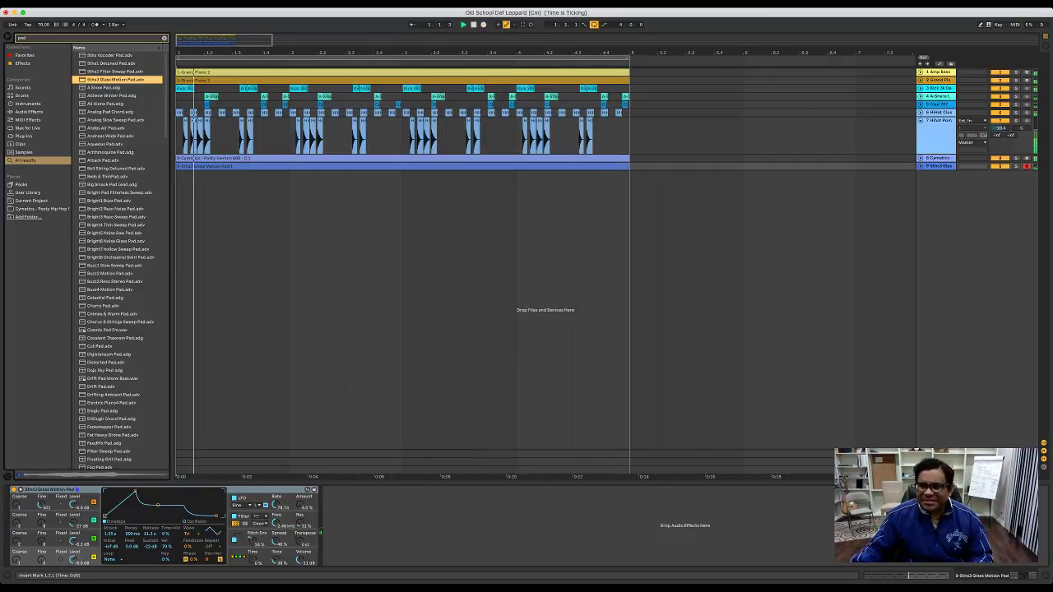
key(space)
click(920, 166)
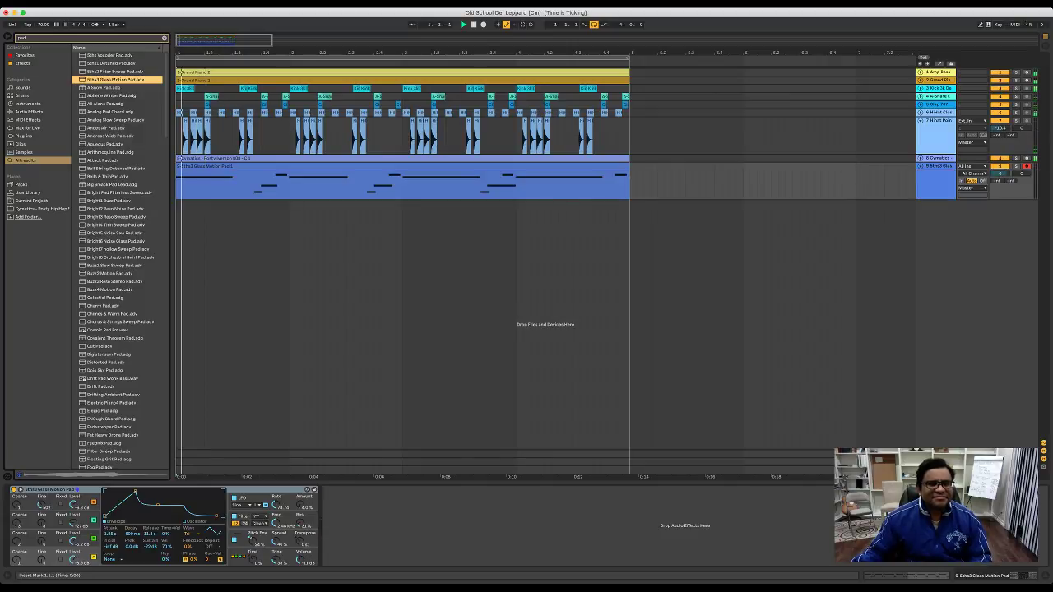
key(space)
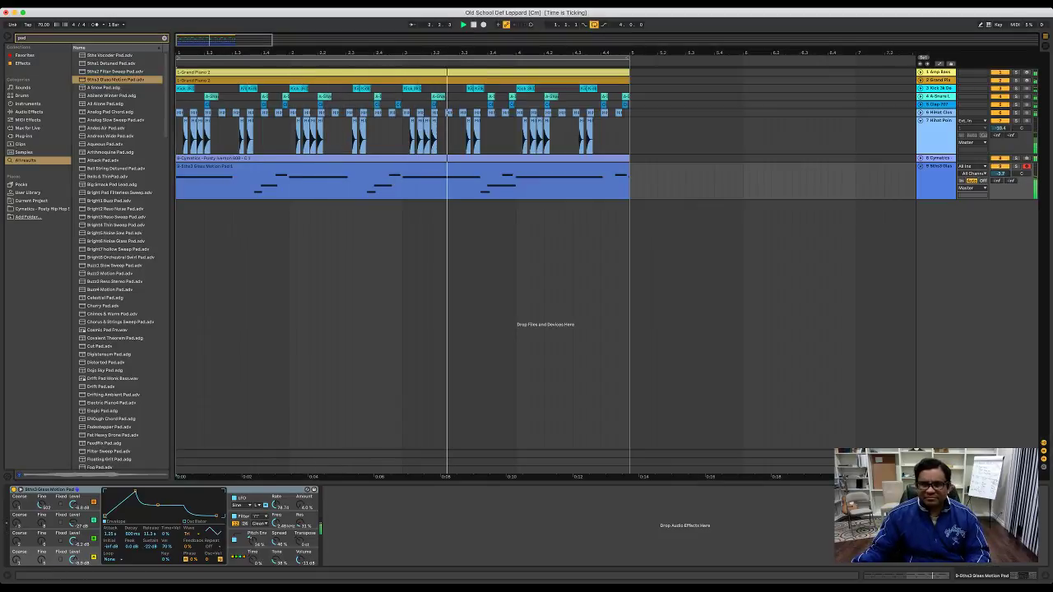
Step: Lower the Glass Motion Pad track's volume to -7.1 dB and listen to its part soloed
click(1016, 166)
drag(1000, 173, 1000, 184)
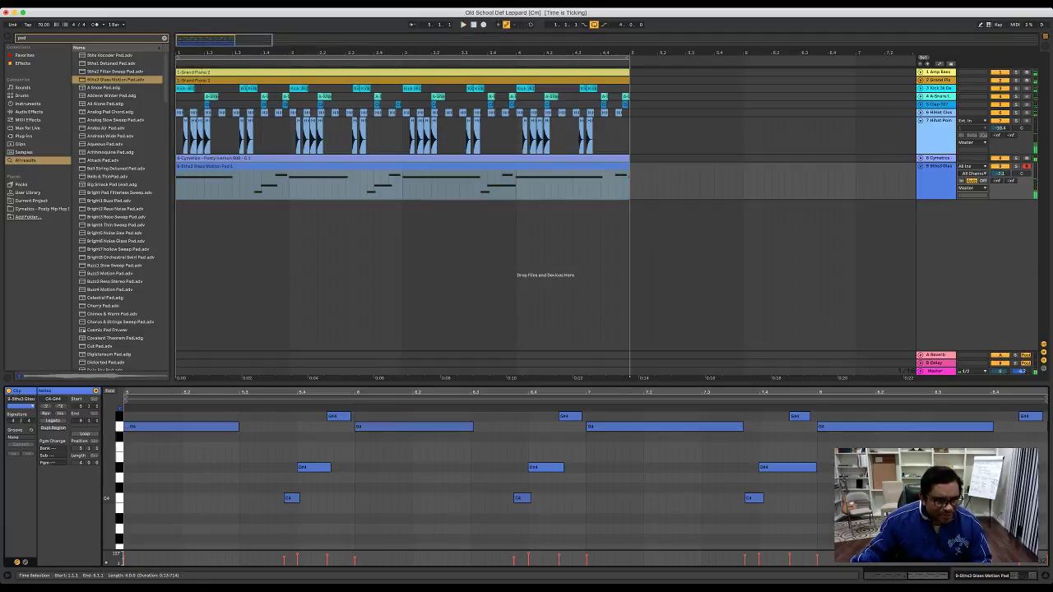
key(space)
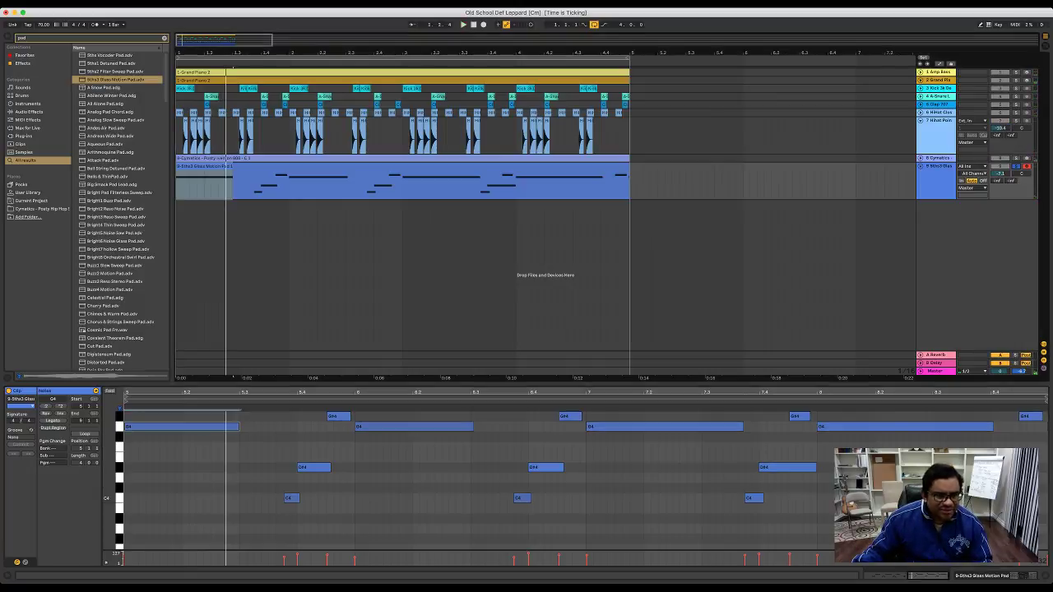
key(space)
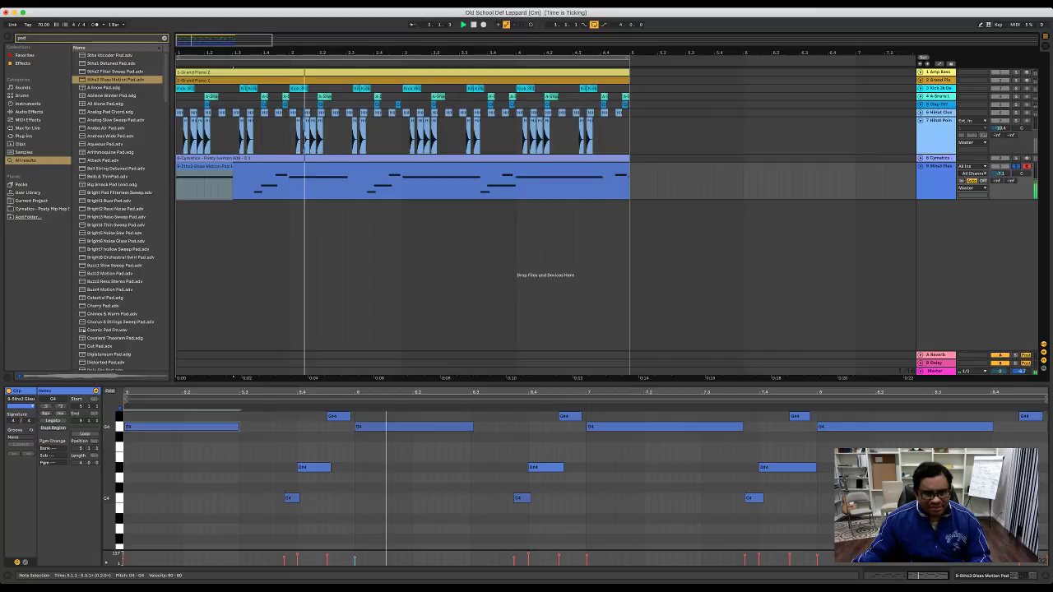
Step: Raise the velocity of the pad's G4 note at bar 6 and save the set
drag(355, 560, 354, 557)
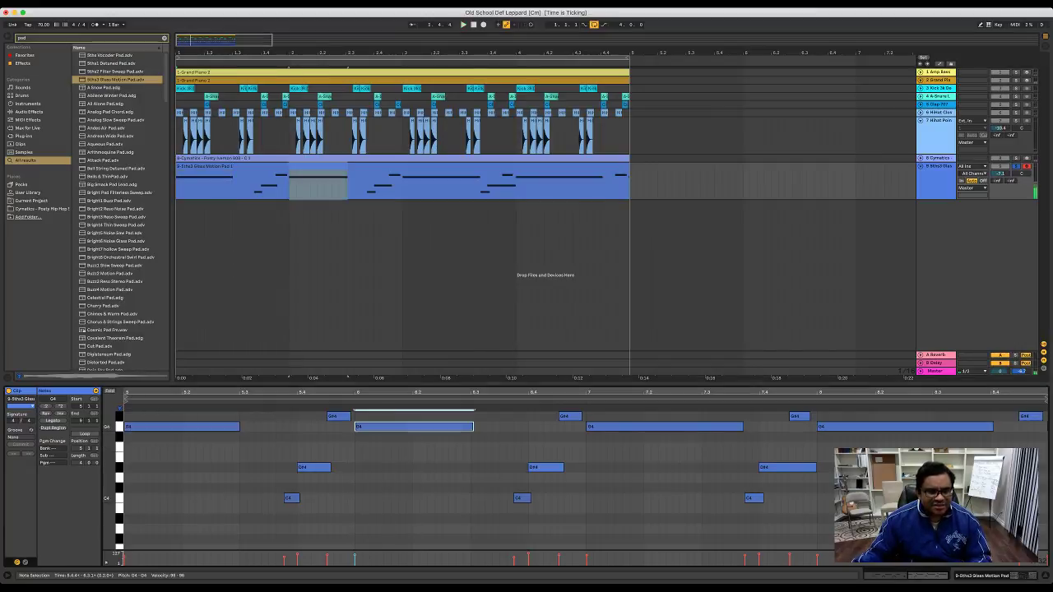
key(space)
key(super+s)
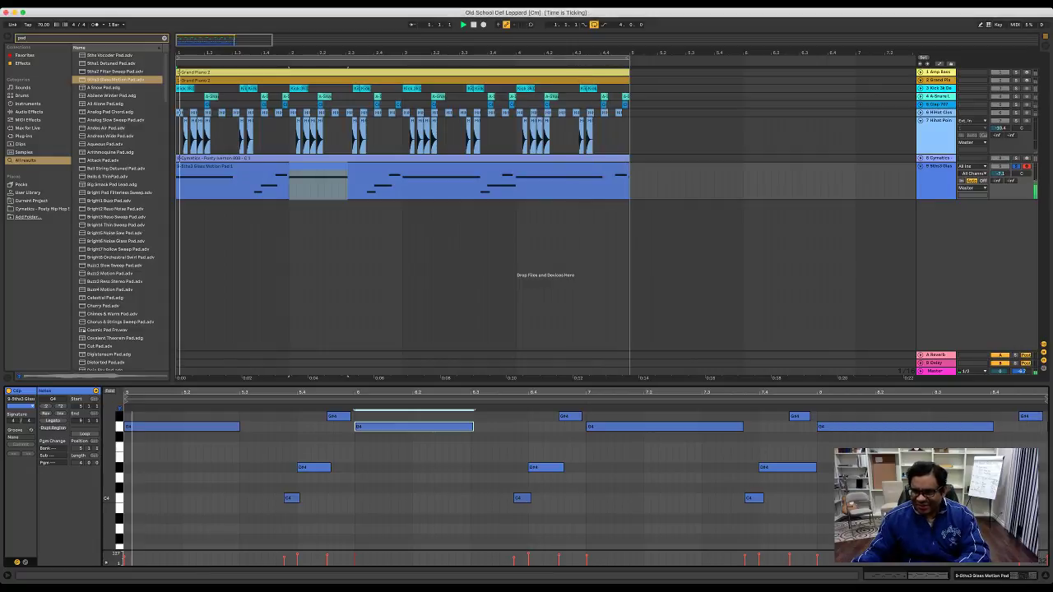
Step: Delete the last G#4 note at the end of the pad clip and play the full beat
key(space)
click(1030, 417)
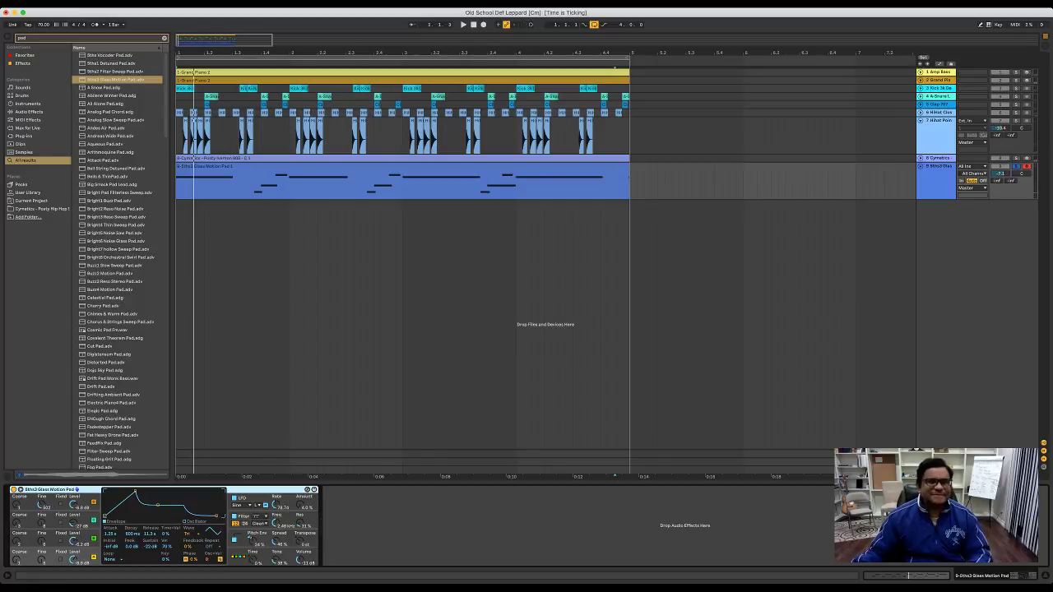
key(space)
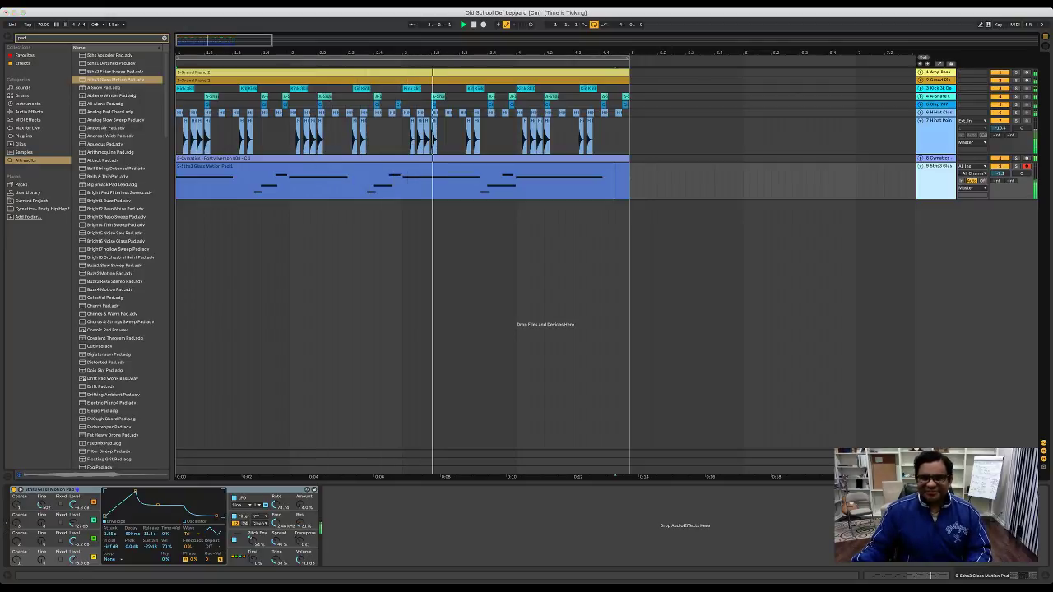
Step: Recolor the Glass Motion Pad track and its clip tan
click(937, 181)
click(615, 167)
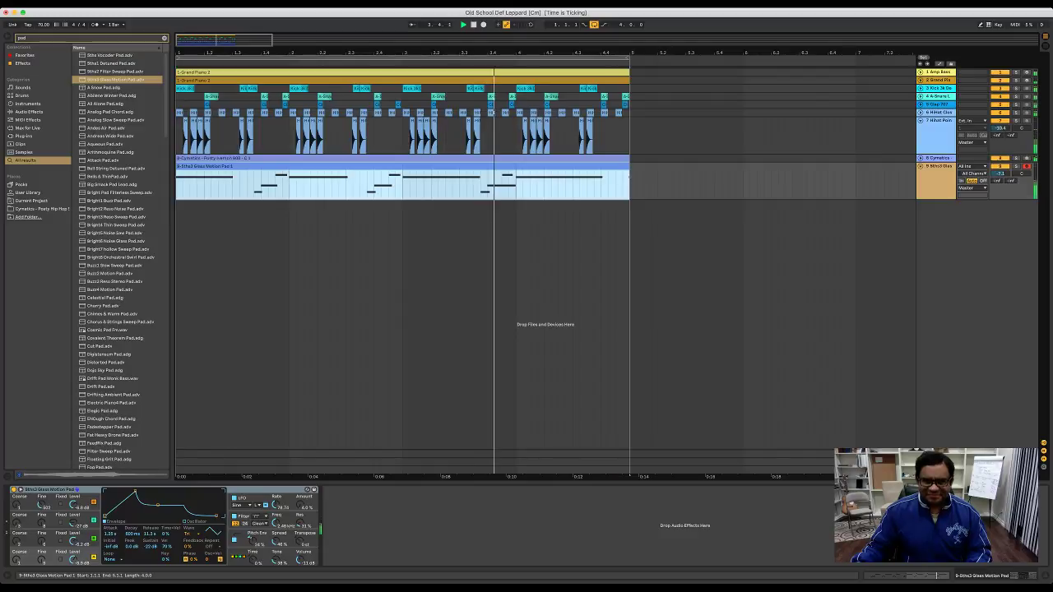
click(714, 181)
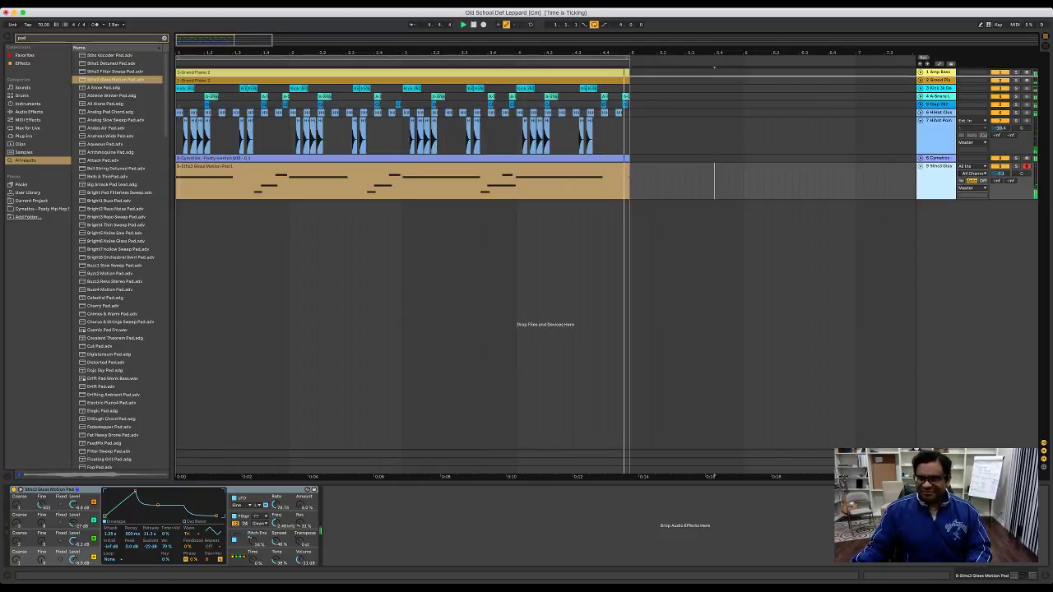
Step: Reorder the tracks with the pad first, the Cymatics 808 unfolded beneath it, and Amp Bass last
drag(938, 167, 938, 76)
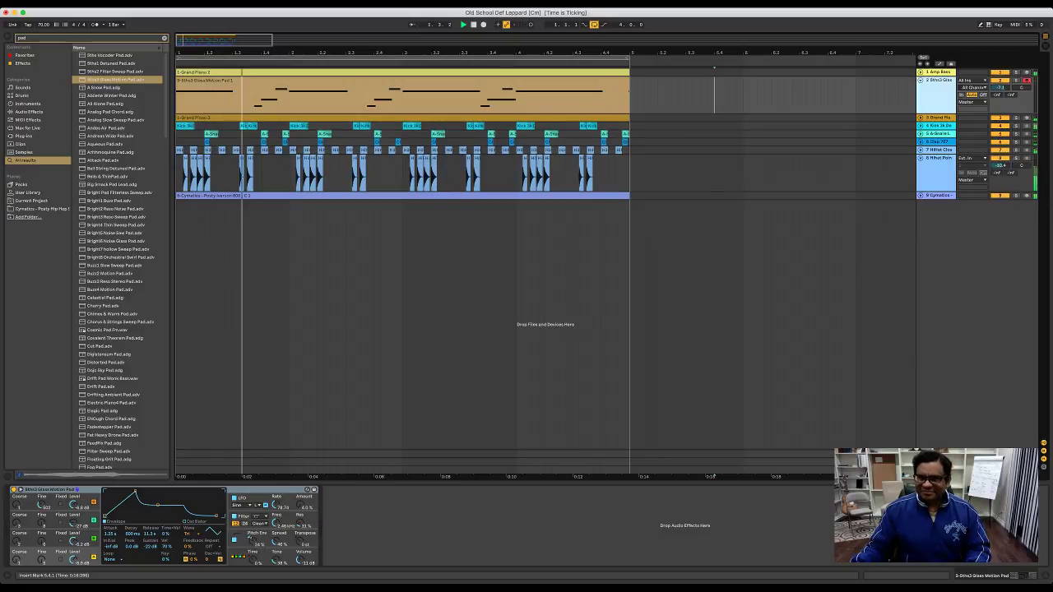
drag(938, 73, 938, 108)
click(921, 188)
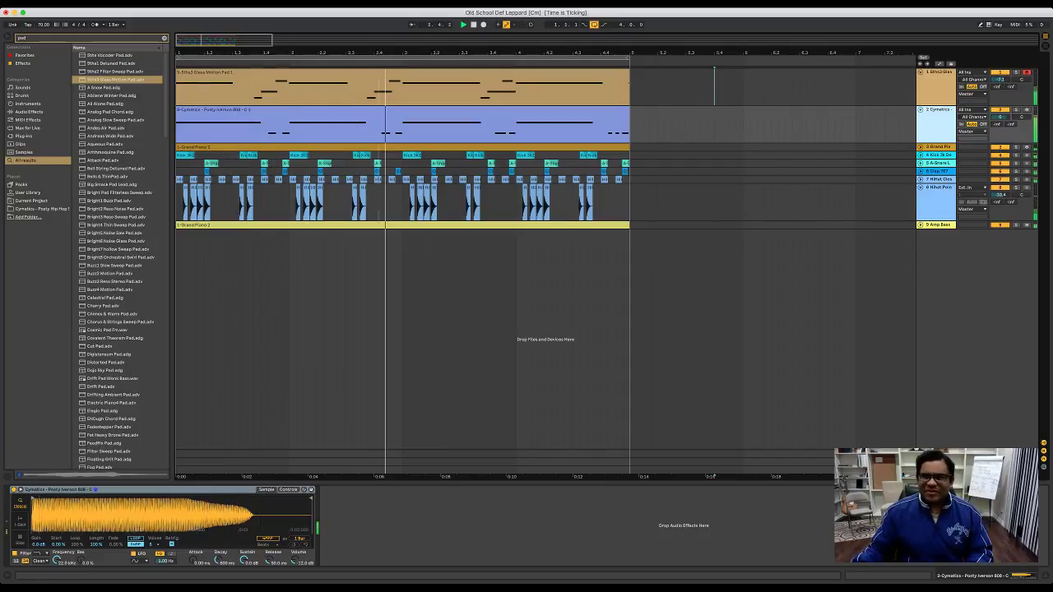
Step: Solo the Glass Motion Pad track, clear the pad search, and show the Effects collection in the browser
key(space)
click(938, 72)
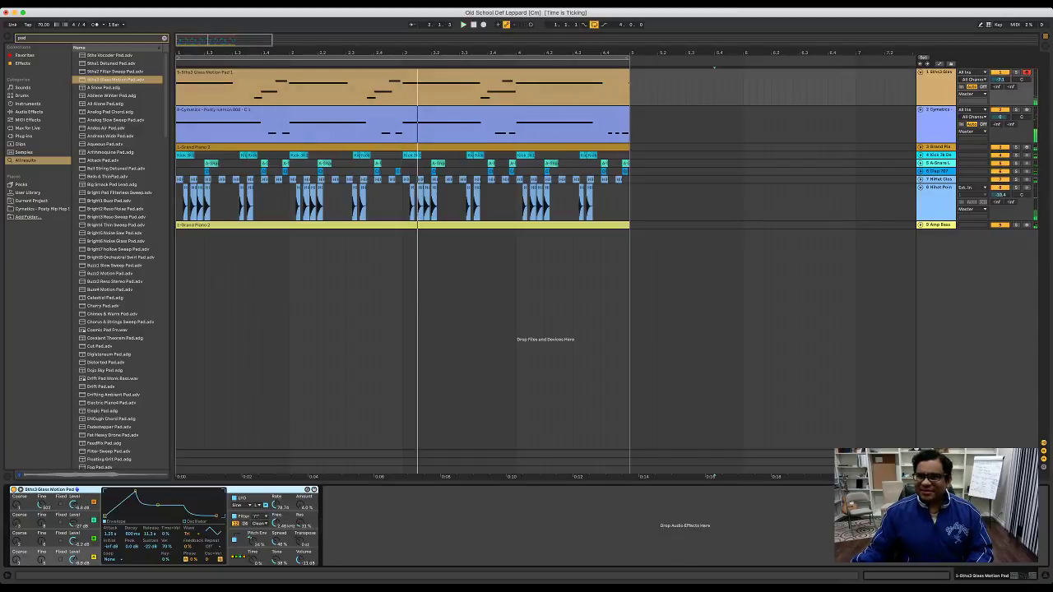
click(1016, 72)
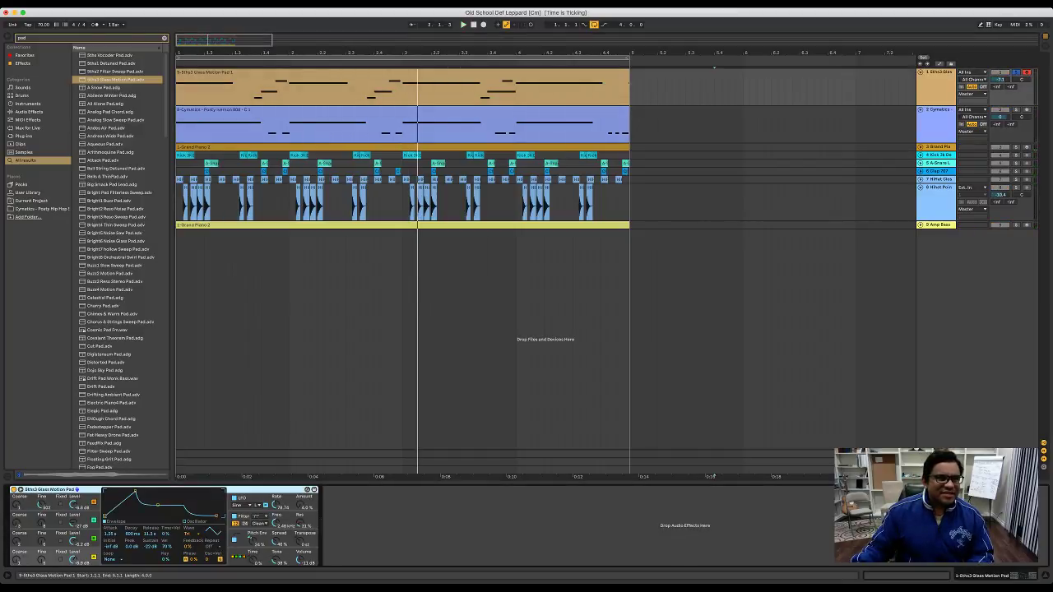
click(165, 38)
click(23, 63)
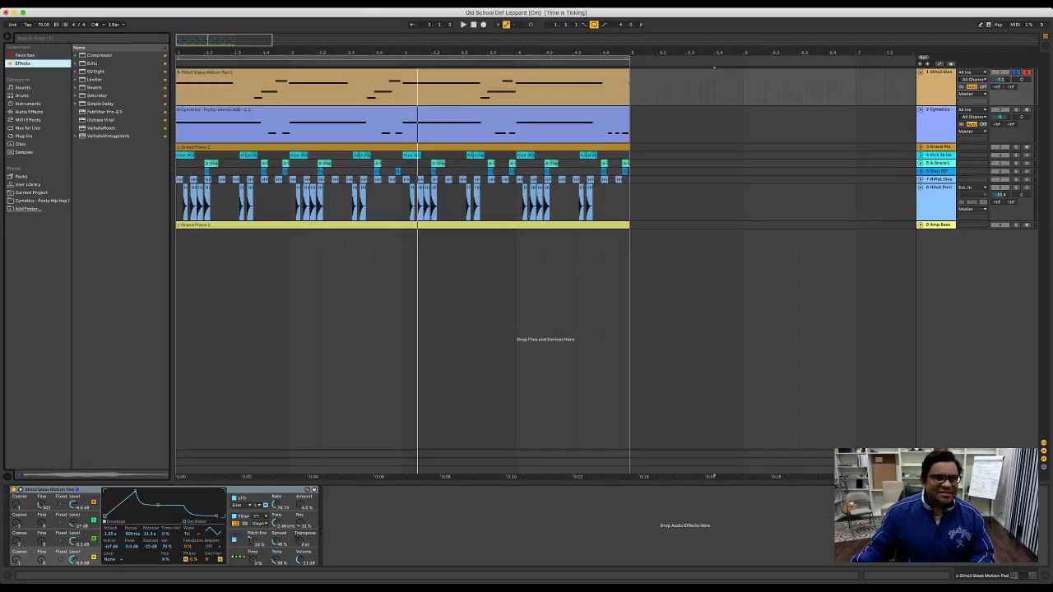
Step: Add EQ Eight to the Glass Motion Pad track and cut its low frequencies during playback
click(713, 475)
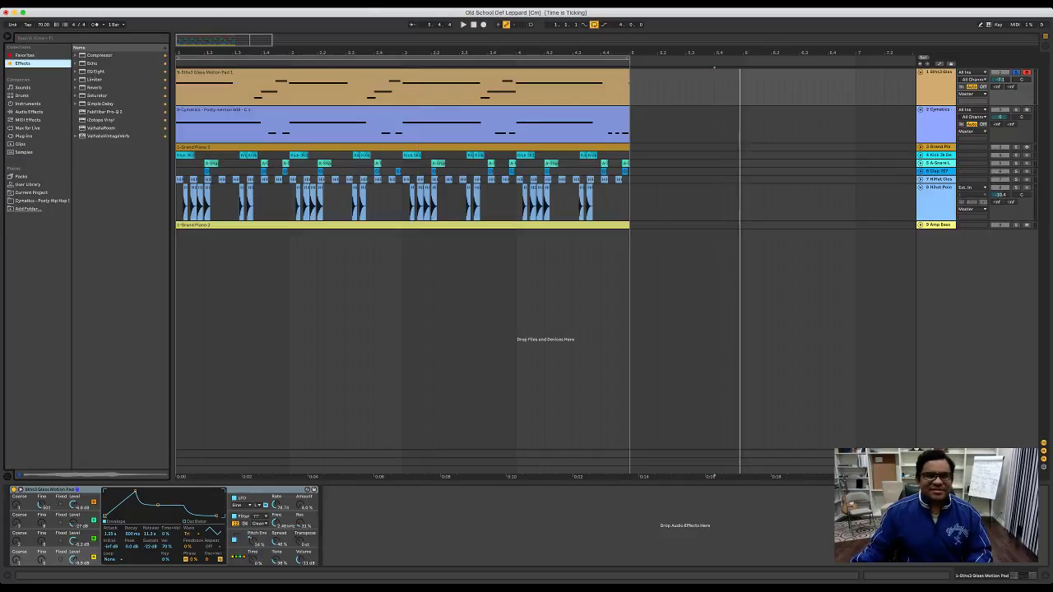
click(469, 73)
key(space)
double_click(96, 72)
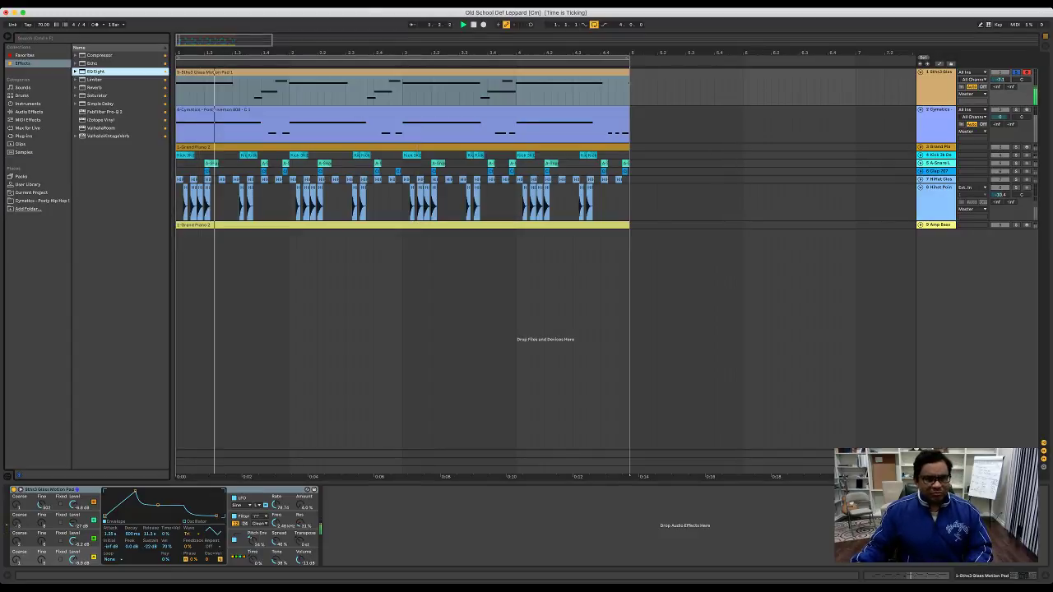
scroll(329, 288, right, 1)
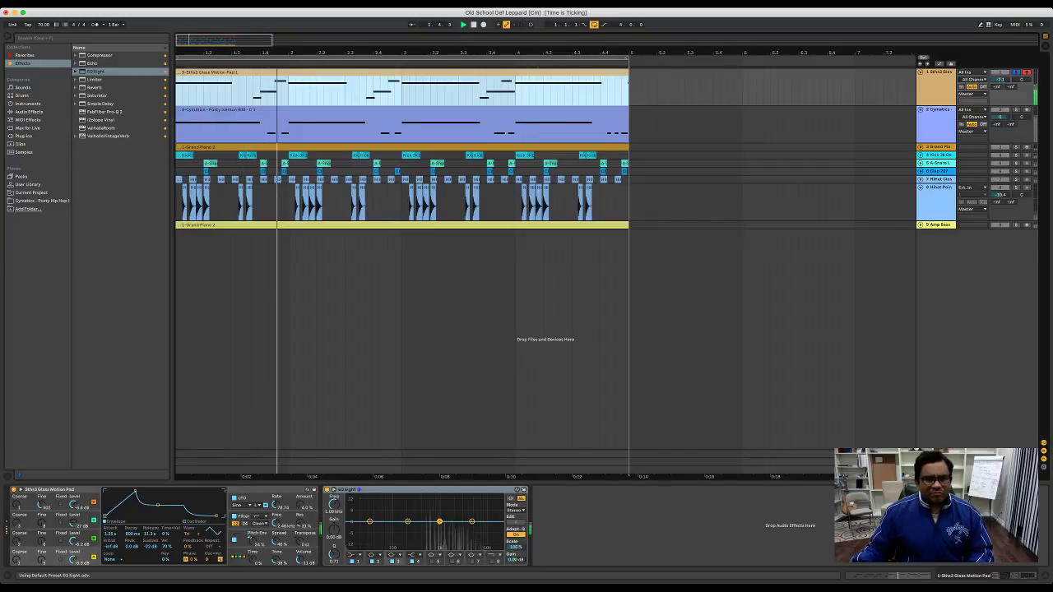
drag(369, 522, 422, 542)
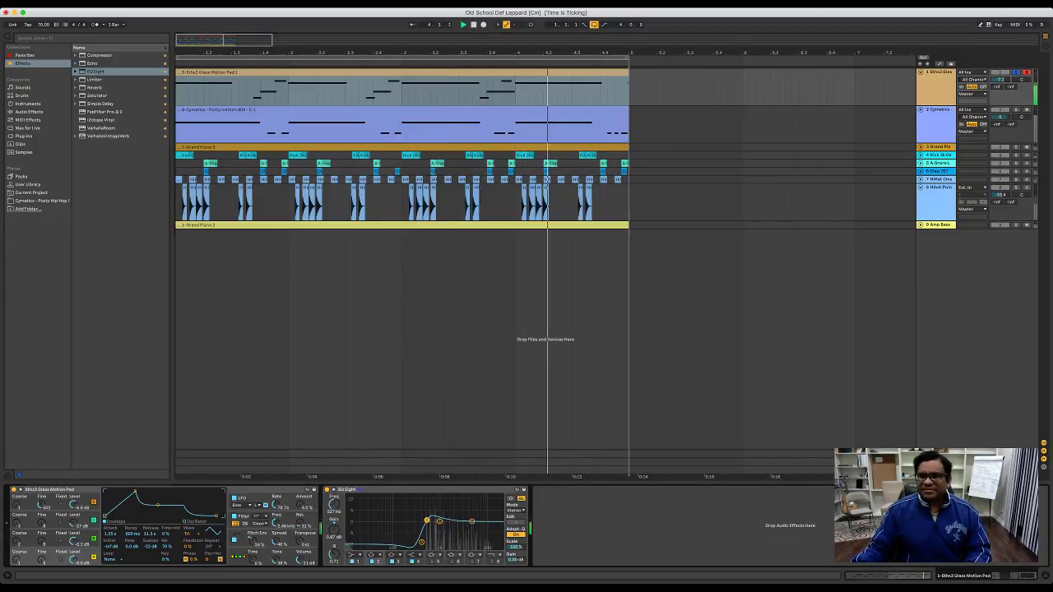
Step: Solo the Cymatics 808, then unfold the Grand Piano track and move it directly above the 808
click(1016, 109)
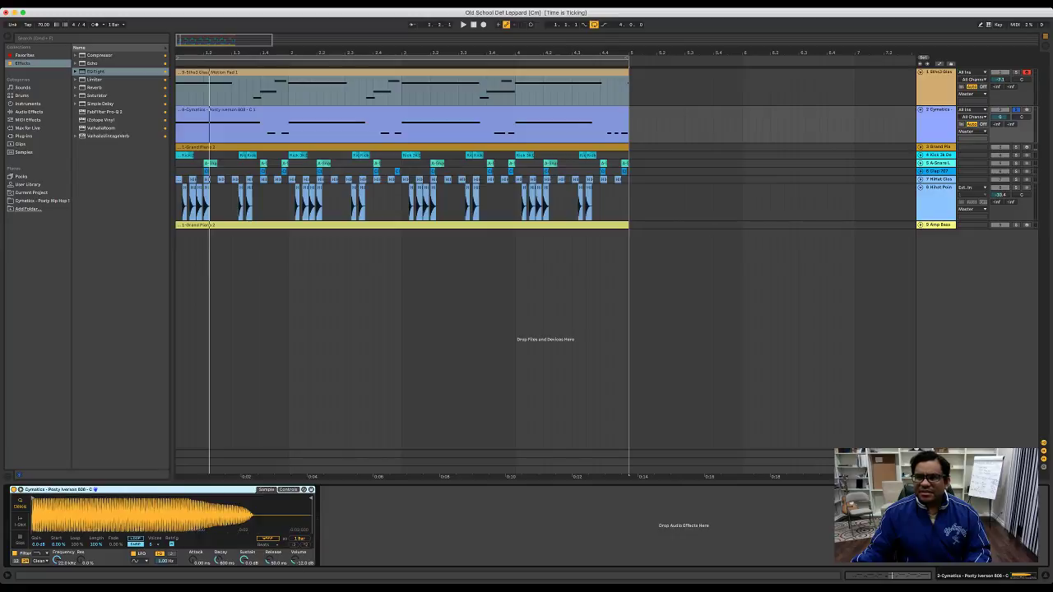
click(921, 147)
drag(939, 147, 939, 109)
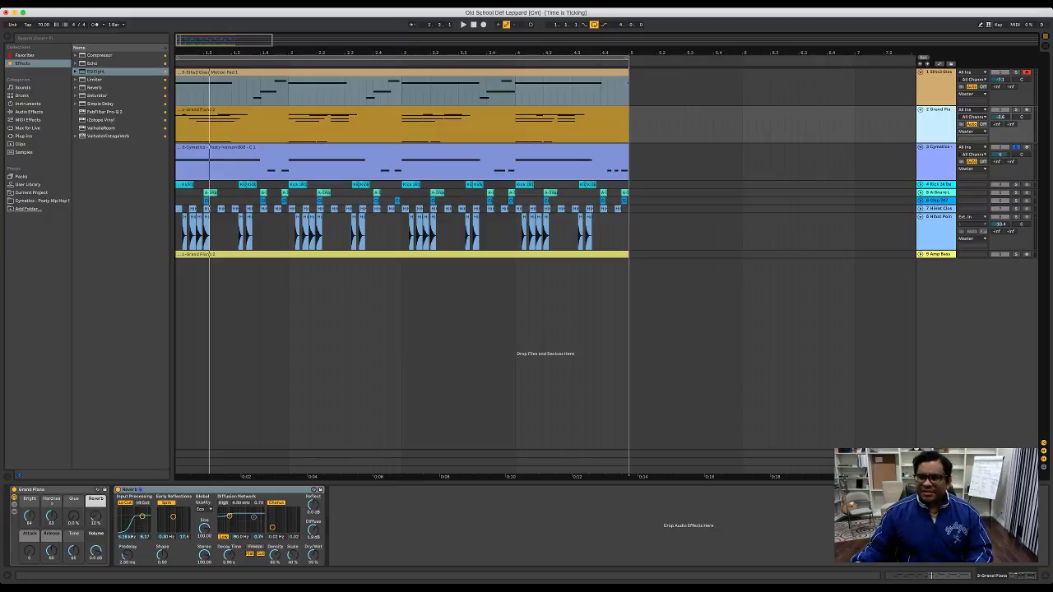
Step: Play the Grand Piano track soloed and raise its volume to 0 dB
key(space)
click(387, 254)
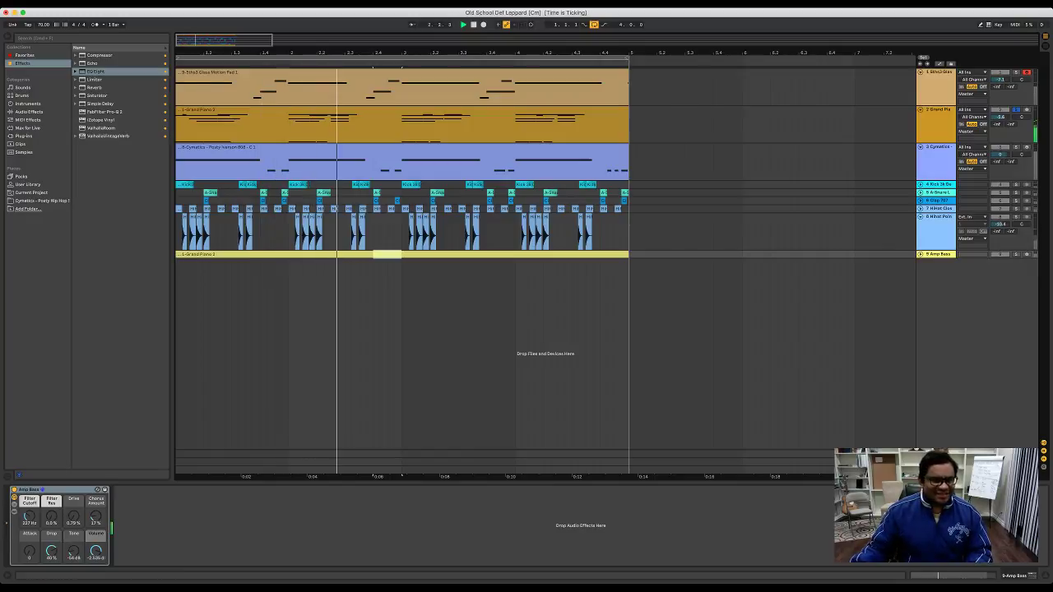
click(939, 109)
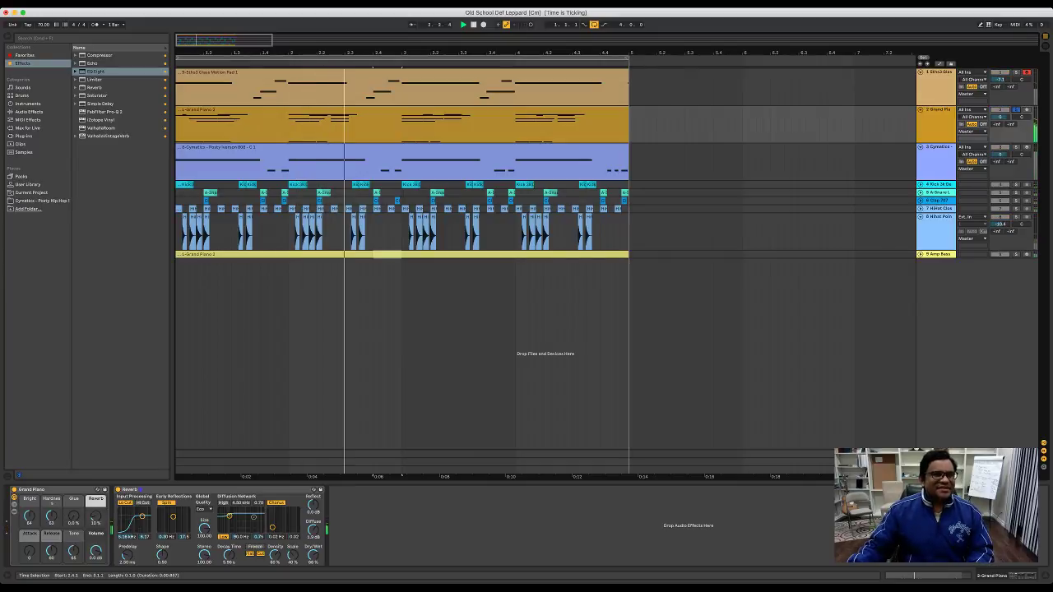
Step: Add EQ Eight to the Grand Piano track, cutting the lows and dipping the upper range around 3 kHz
double_click(96, 72)
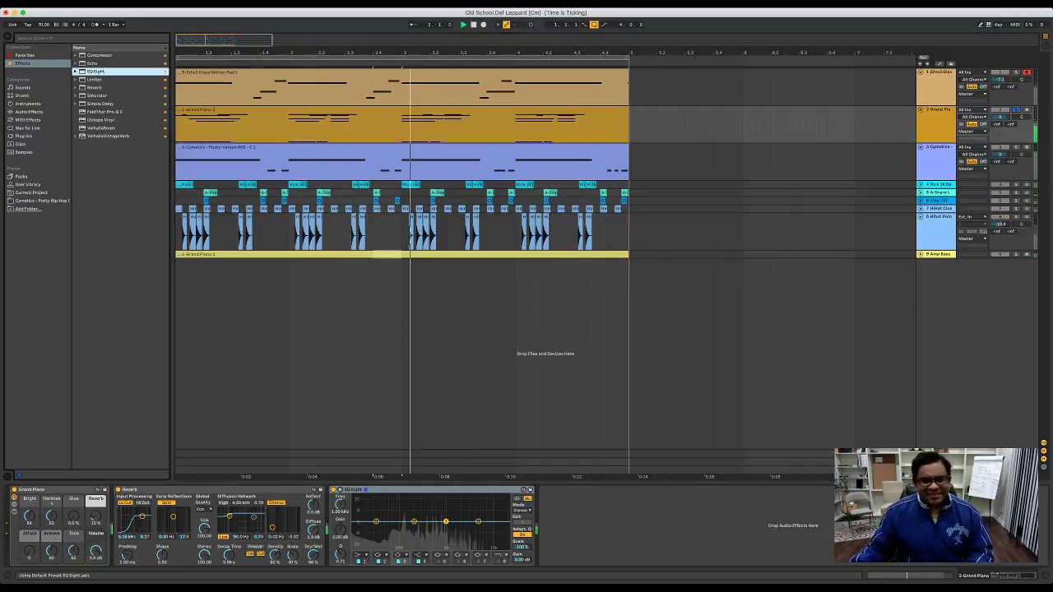
drag(376, 522, 404, 544)
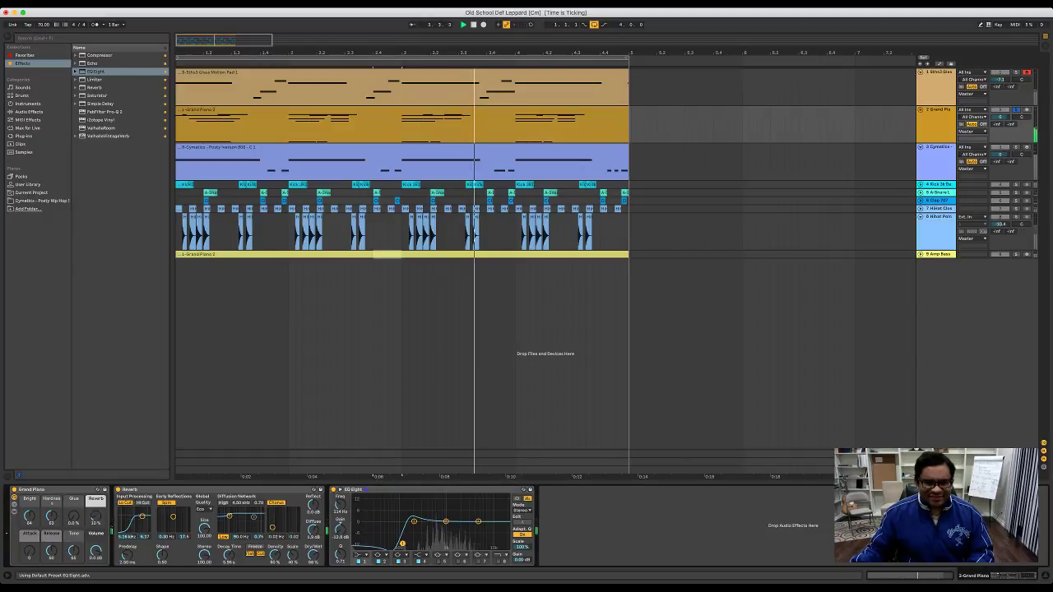
drag(478, 521, 422, 522)
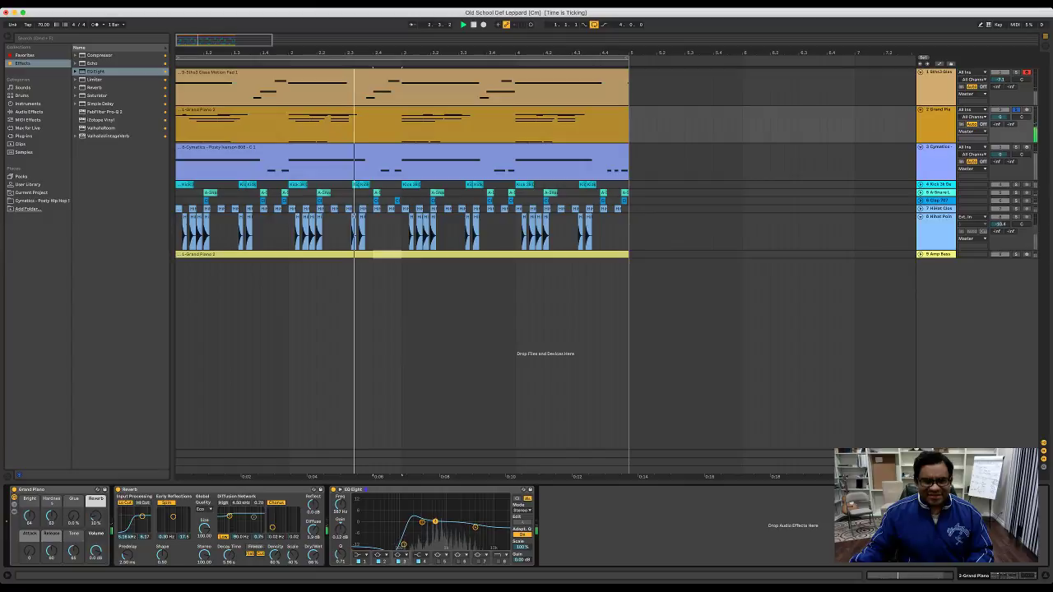
drag(437, 521, 469, 530)
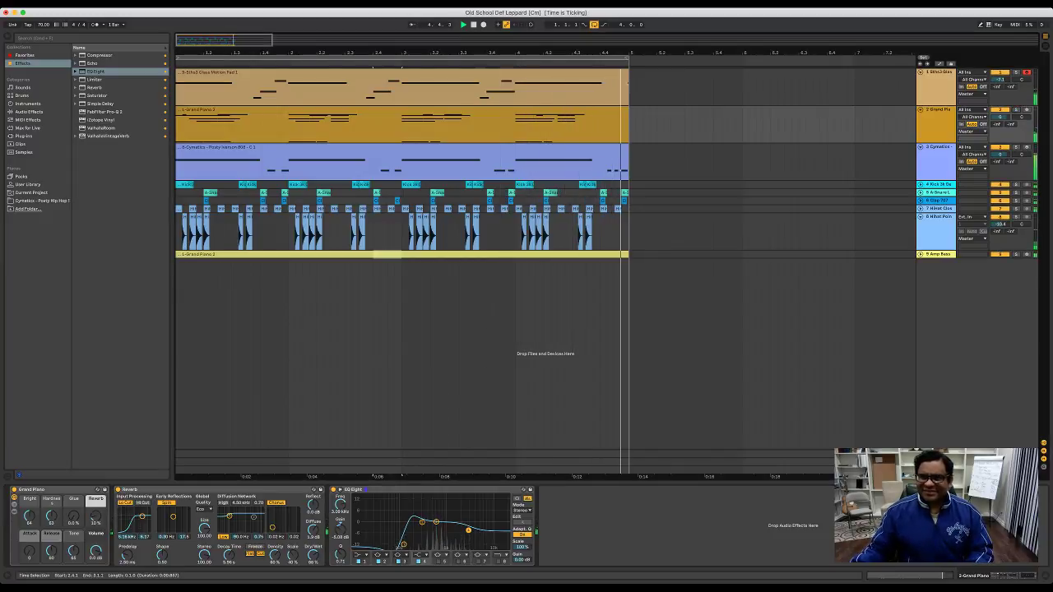
Step: Delete the Amp Bass track after auditioning the Cymatics 808 soloed, and play the full beat without solos
click(938, 147)
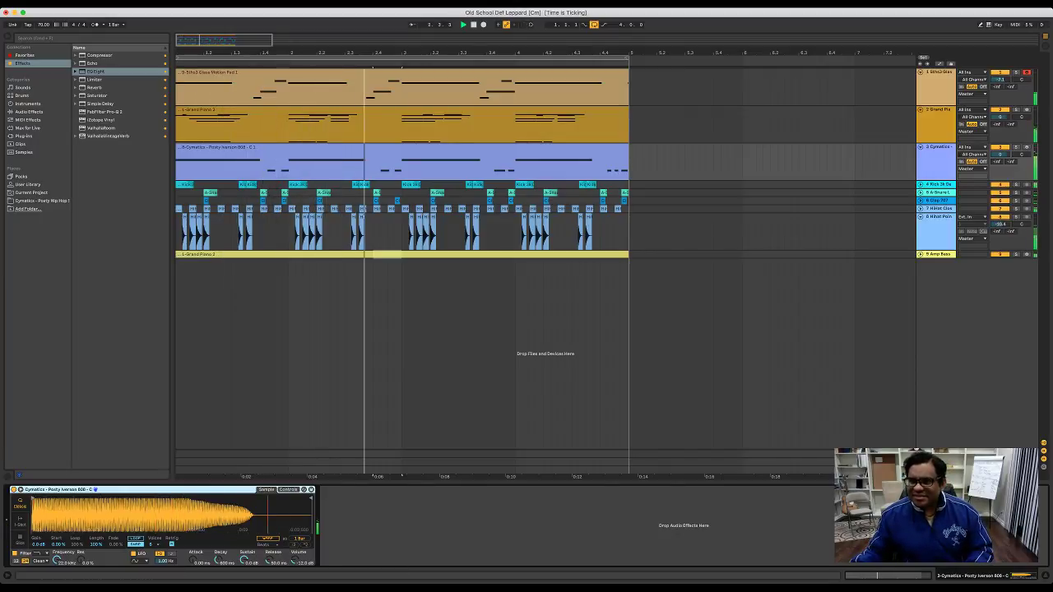
click(920, 254)
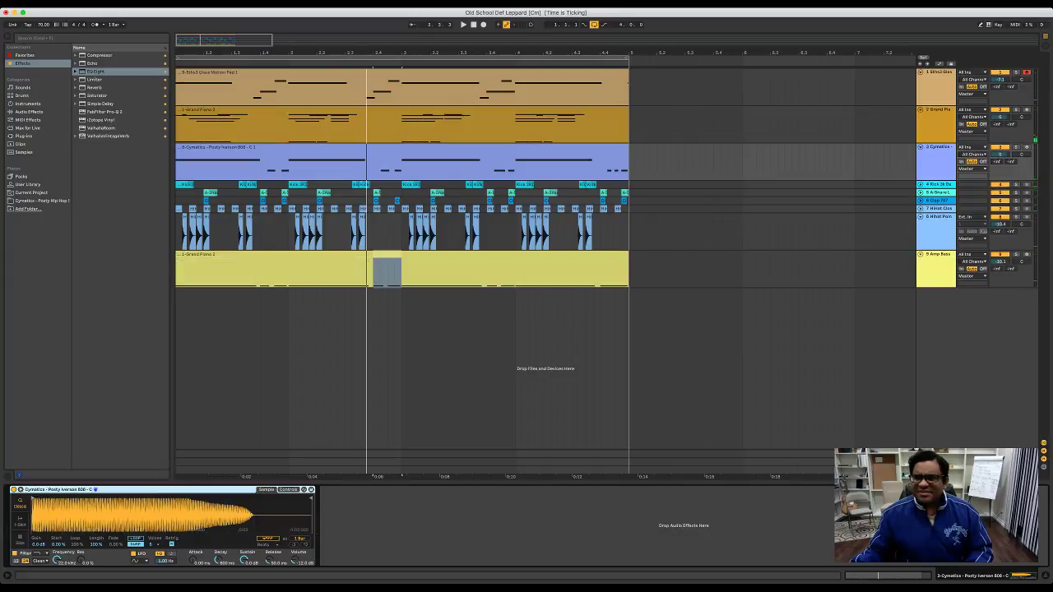
click(939, 256)
click(1016, 147)
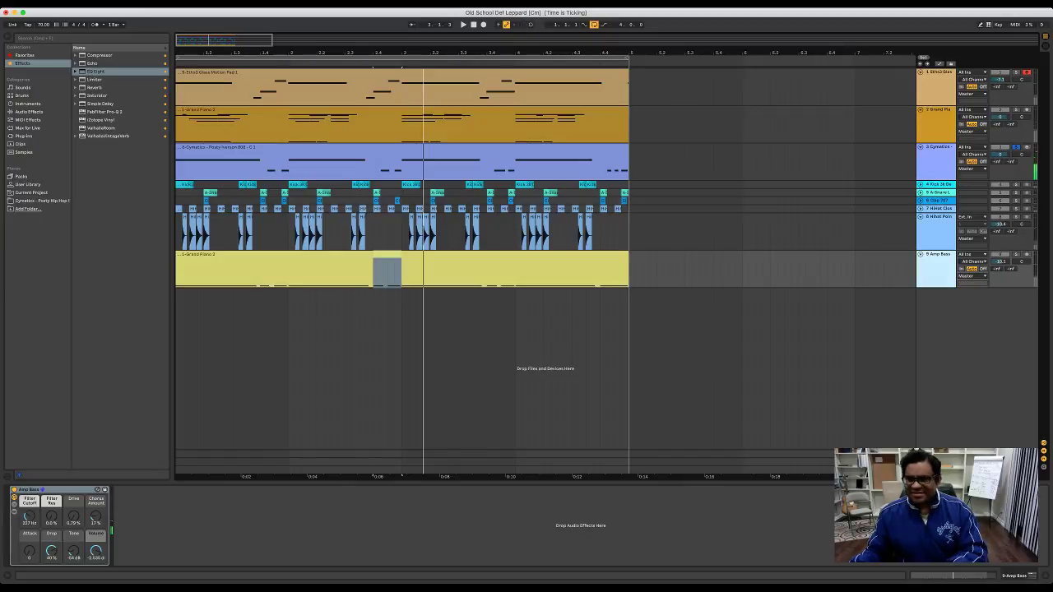
key(Delete)
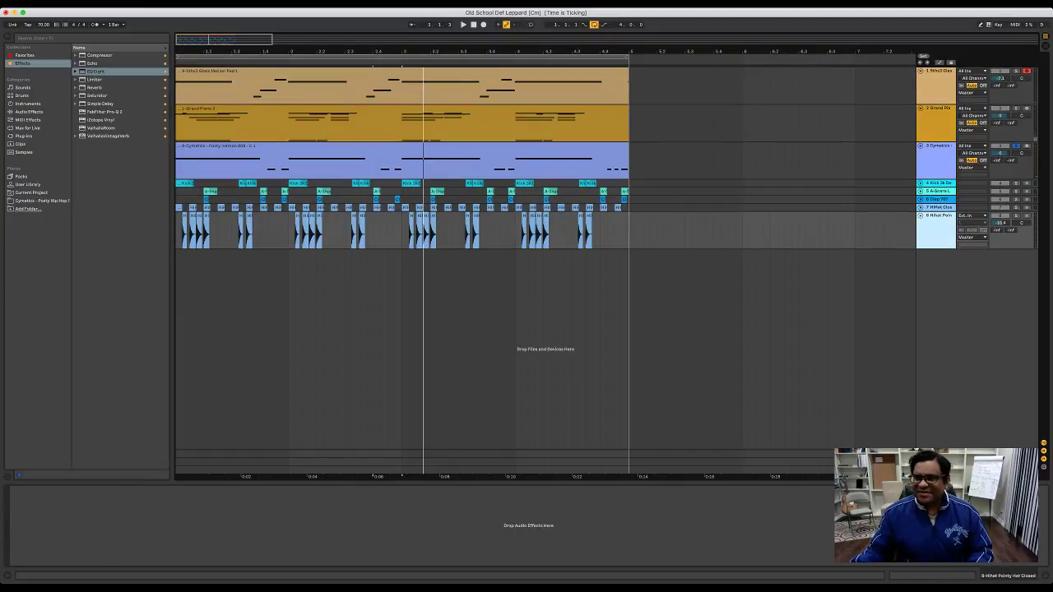
key(space)
click(1016, 146)
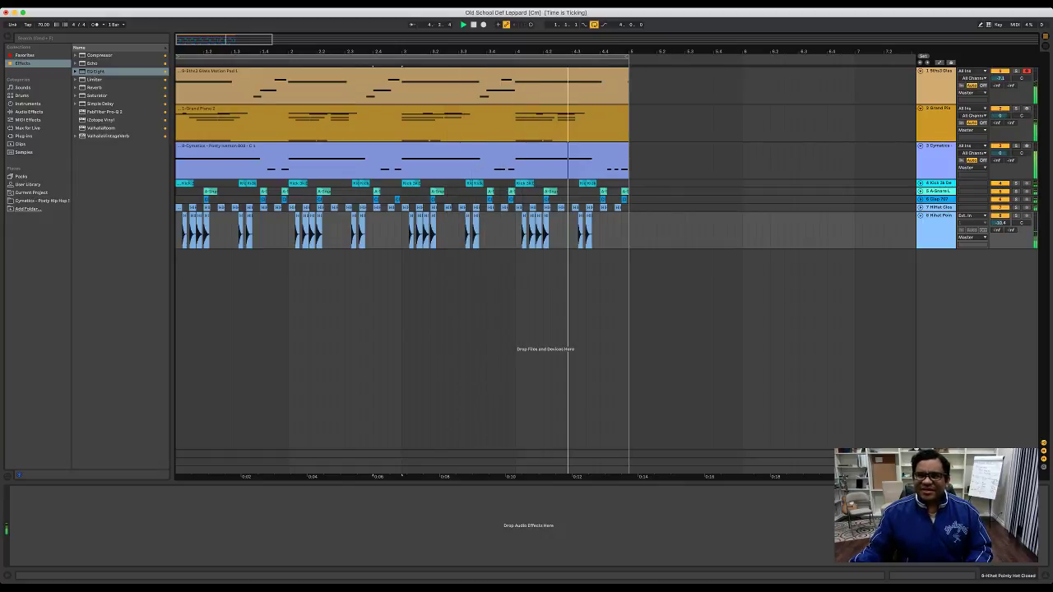
Step: Add a Compressor to the Glass Motion Pad track and unfold its sidechain section while playing the beat
key(space)
click(937, 71)
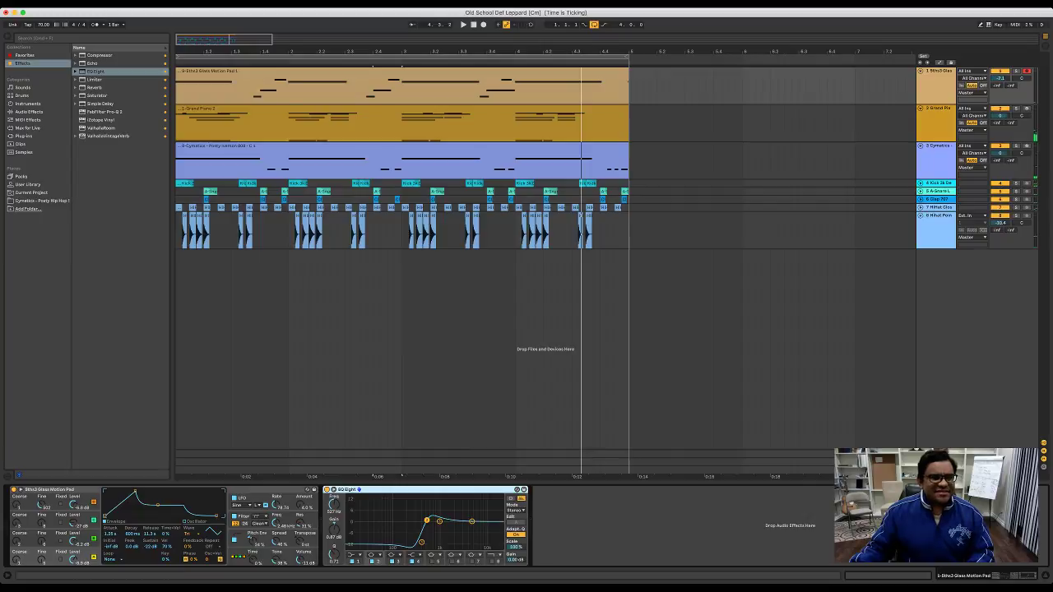
click(99, 55)
key(Return)
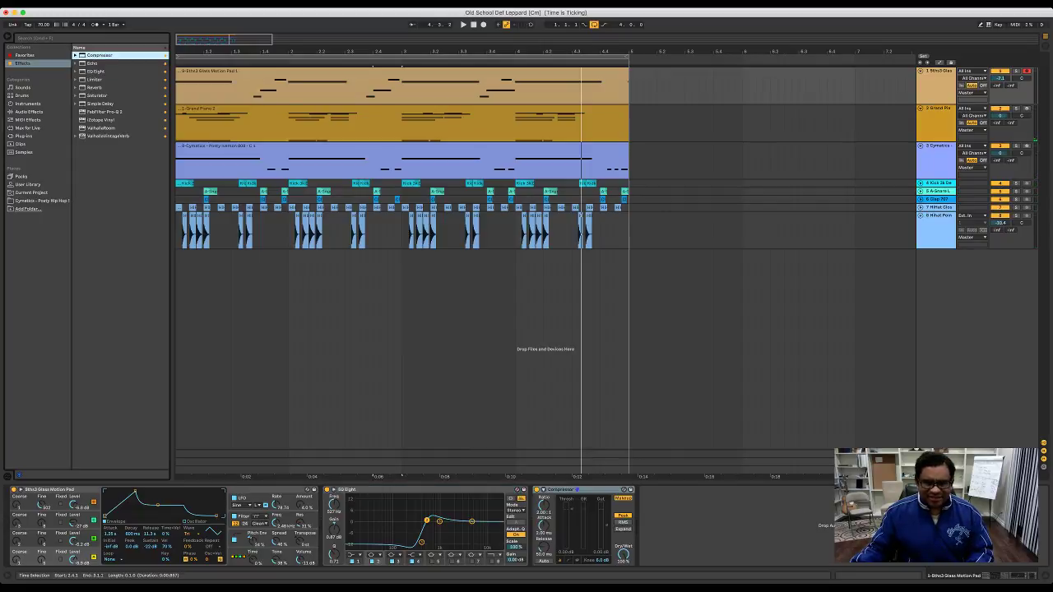
key(space)
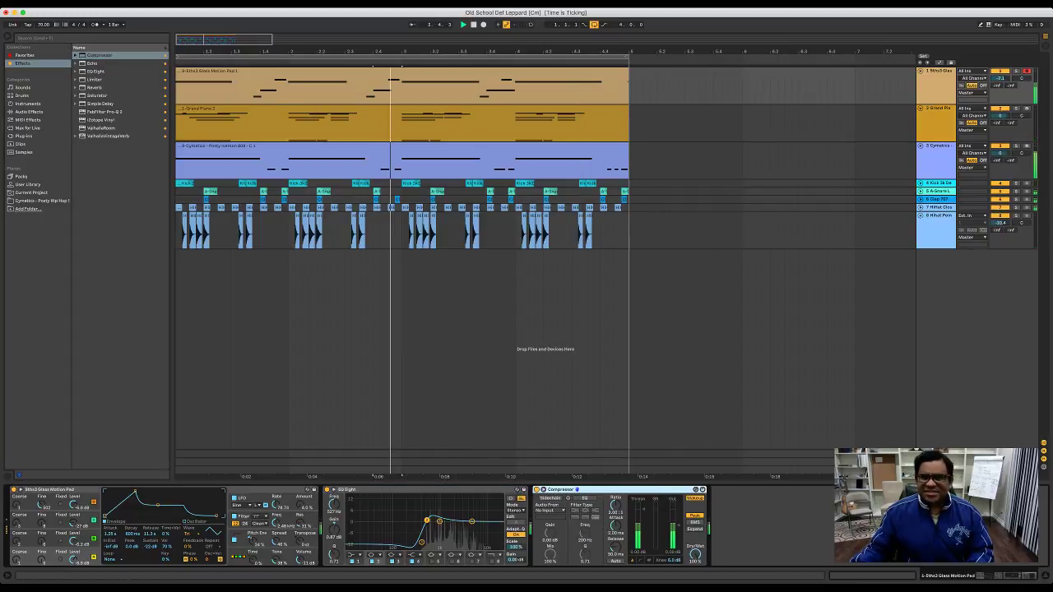
key(space)
Step: Solo the Kick track and listen closely to its hits in the first two bars
click(938, 183)
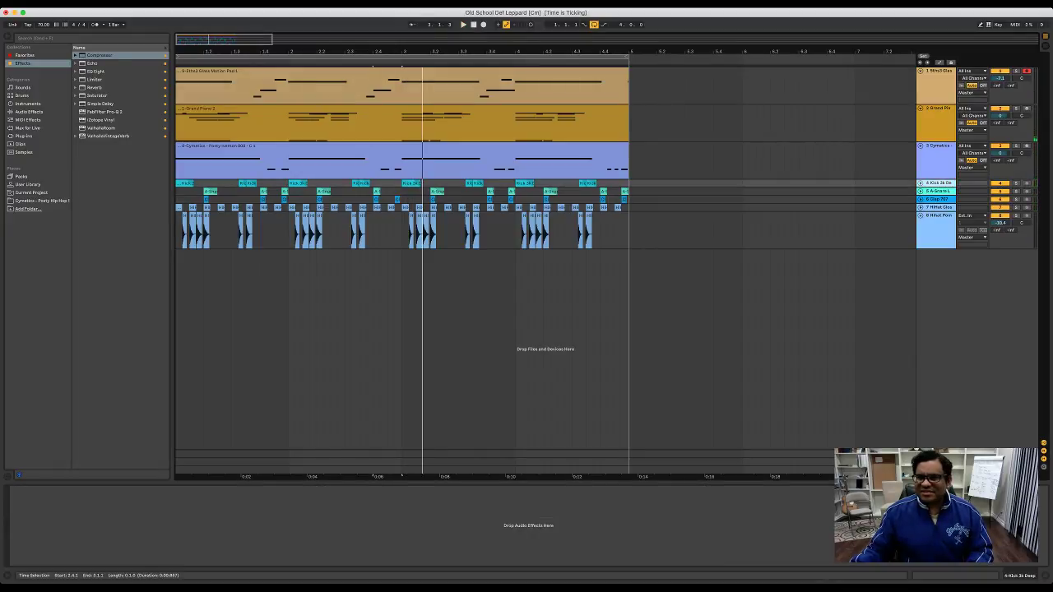
key(space)
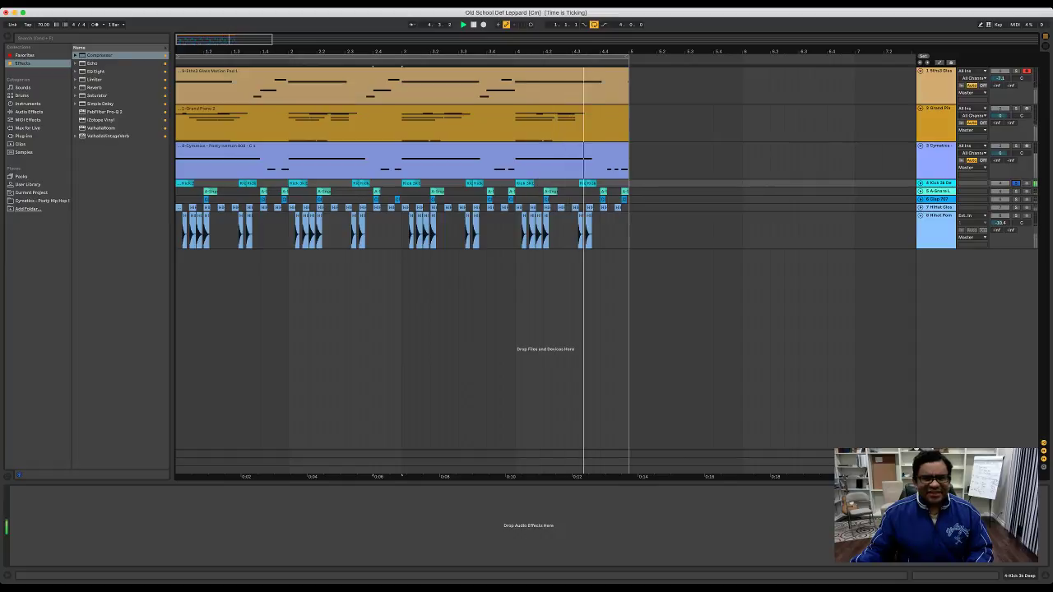
key(space)
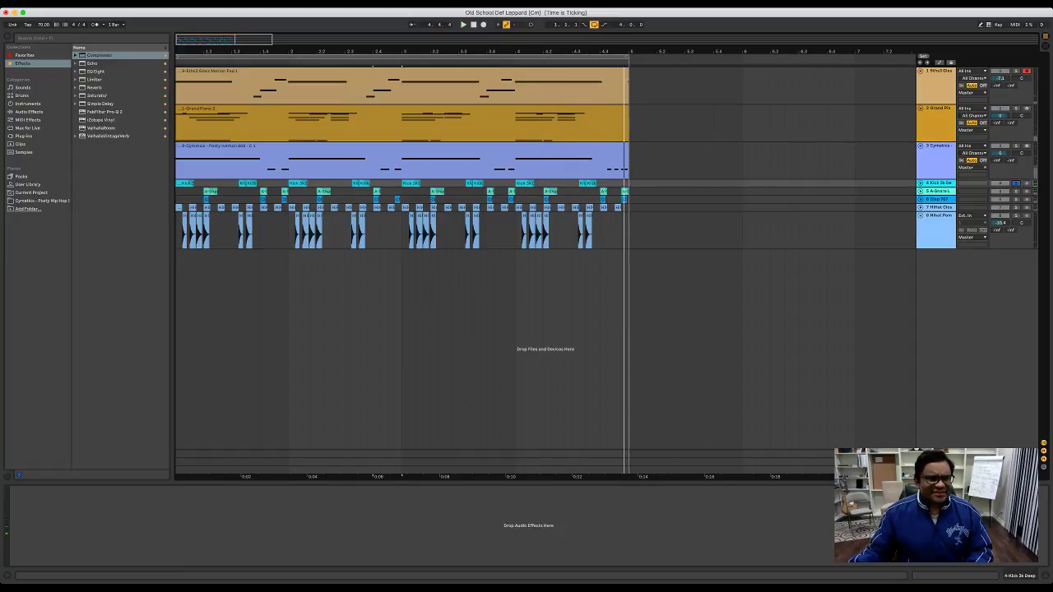
key(space)
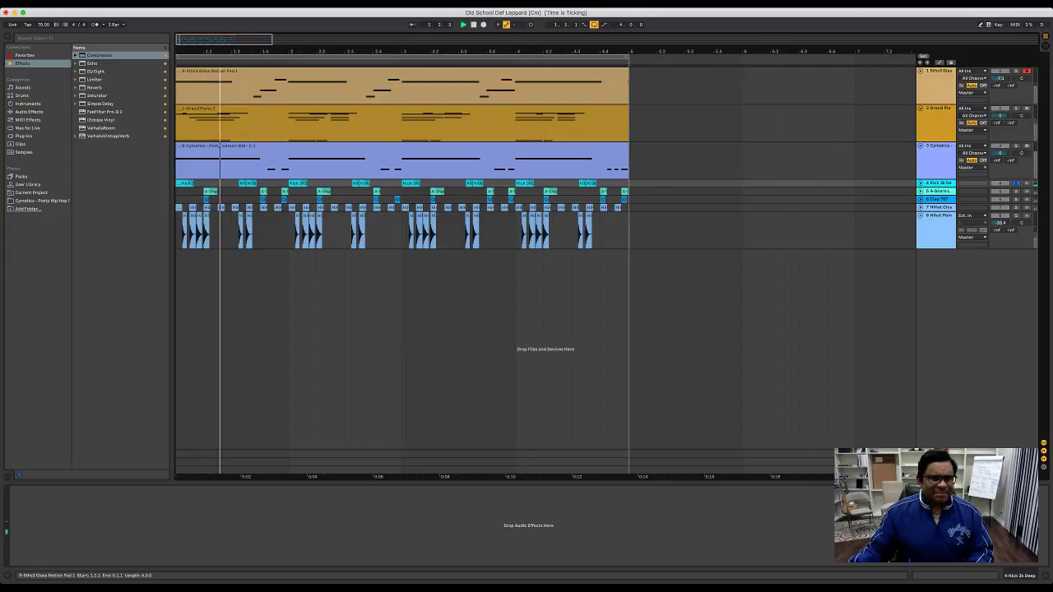
key(plus)
key(plus)
key(space)
scroll(329, 182, left, 5)
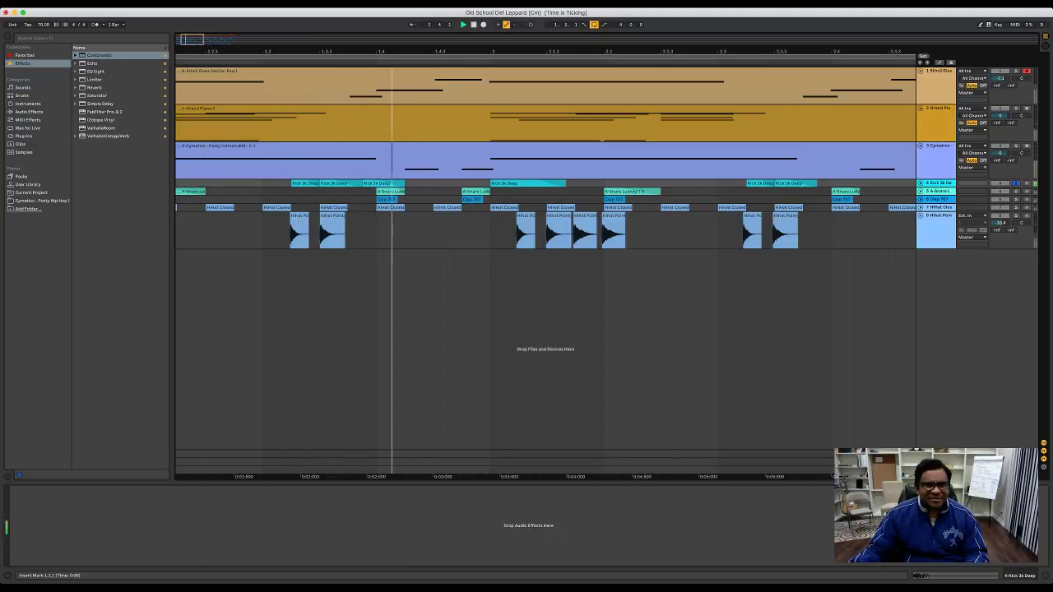
Step: Remove the extra kick hit near beat 1.4, and sidechain the Glass Motion Pad's Compressor to the Kick track
key(space)
key(super+z)
click(376, 184)
key(super+v)
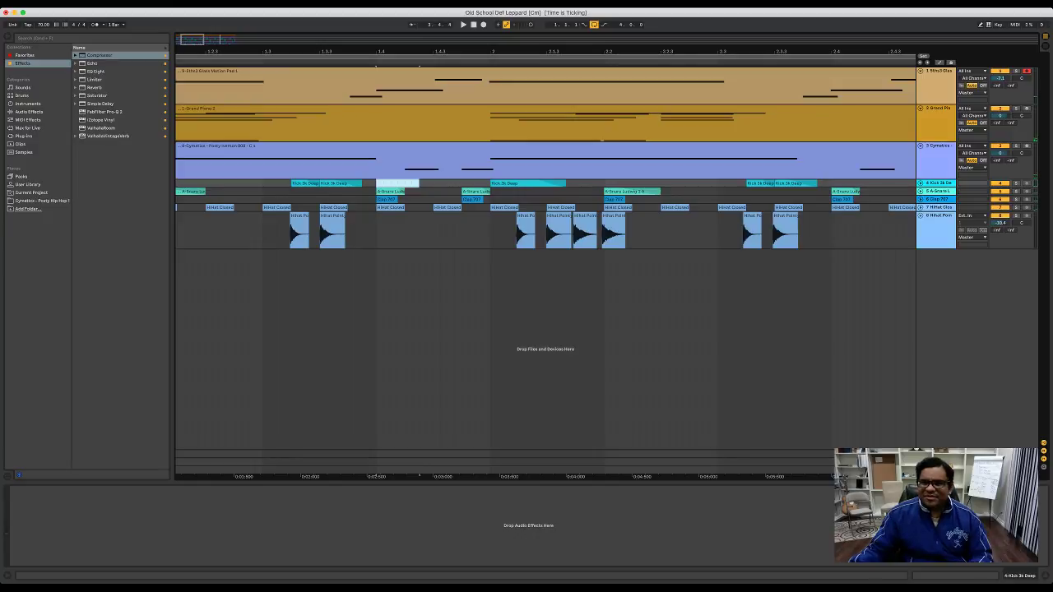
key(Delete)
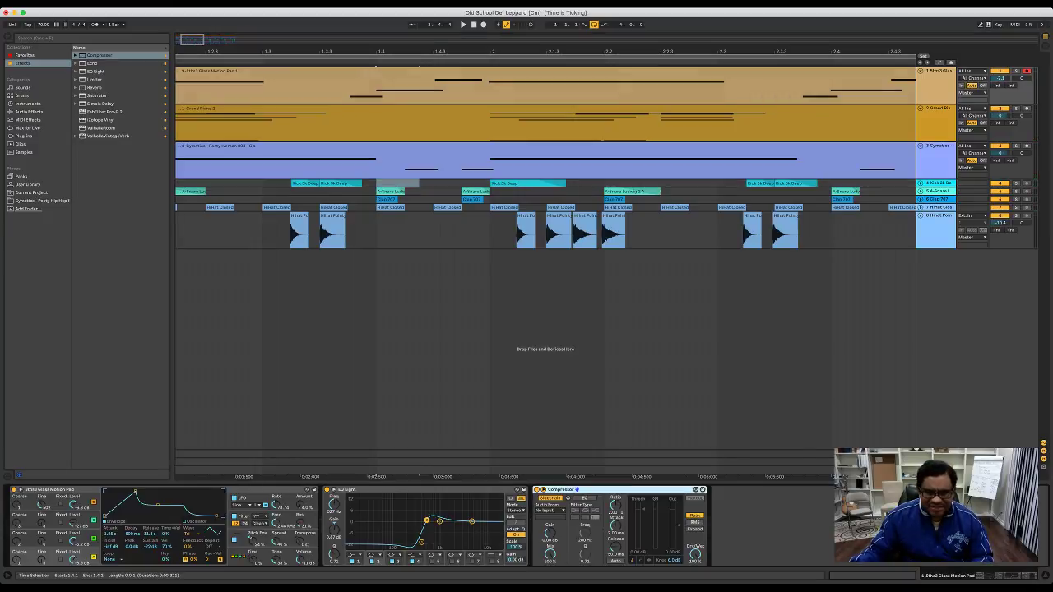
key(space)
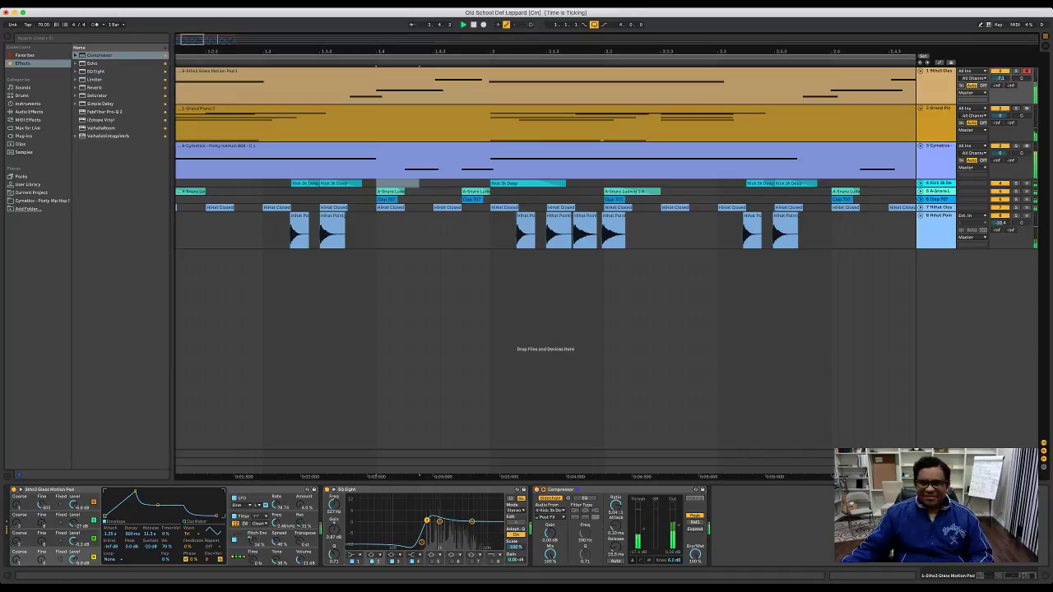
Step: Add a Compressor to the Grand Piano track, sidechain it to the Kick track, then raise its ratio and lower its threshold
double_click(938, 108)
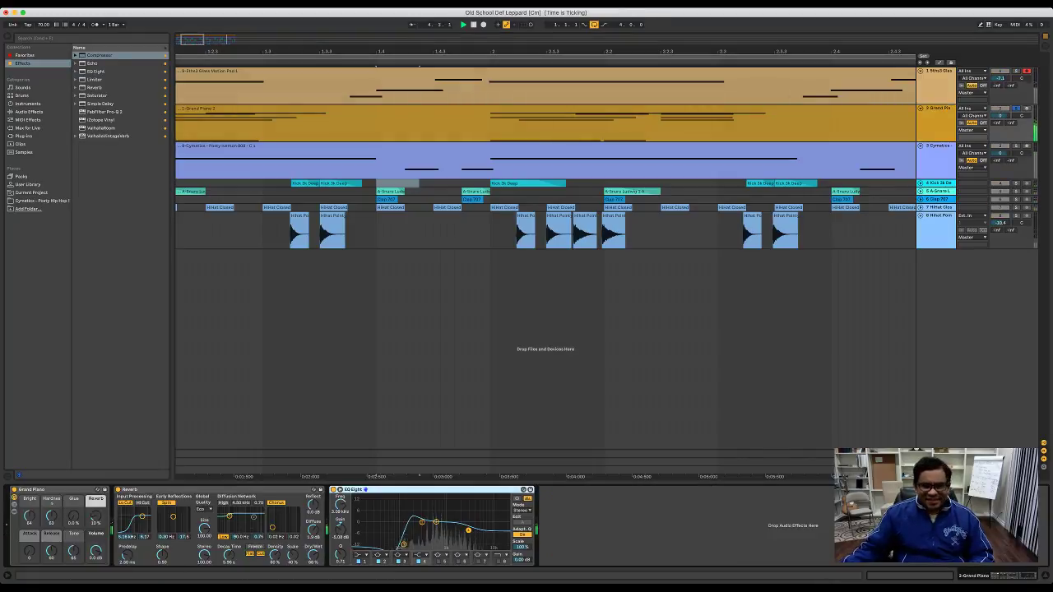
double_click(100, 55)
click(549, 489)
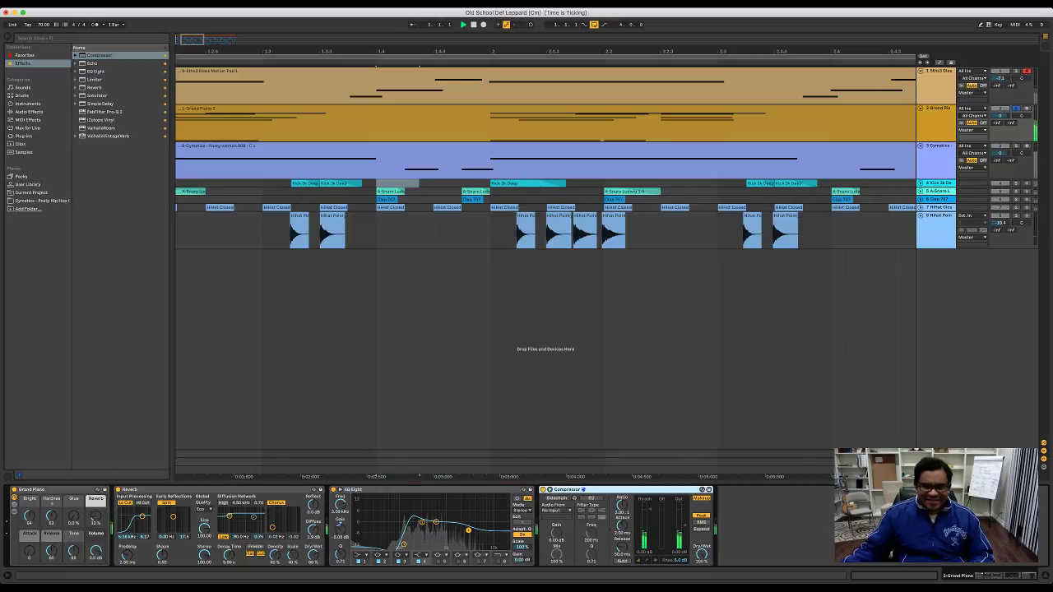
click(557, 498)
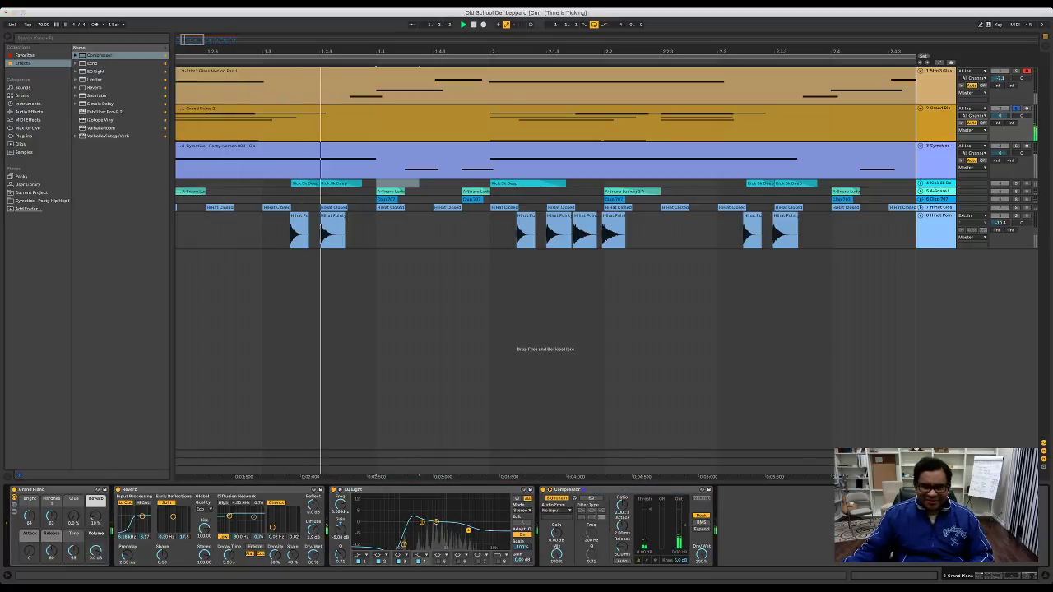
click(557, 511)
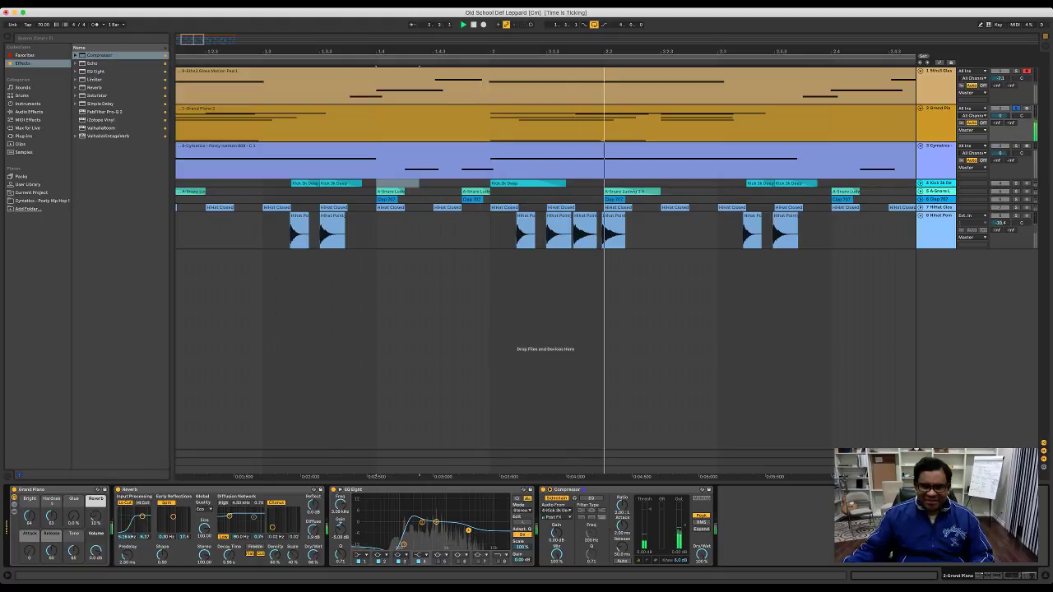
drag(622, 506, 649, 523)
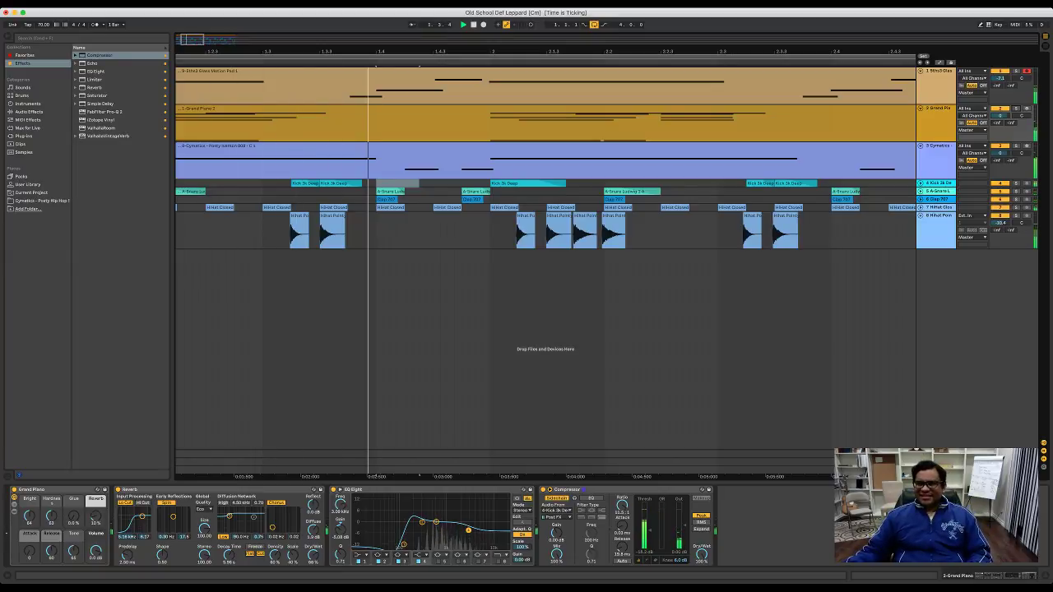
Step: Add a Compressor to the Cymatics 808 track, sidechained to the Kick track with a ratio of about 7.4:1 and threshold of about -21 dB
click(1016, 146)
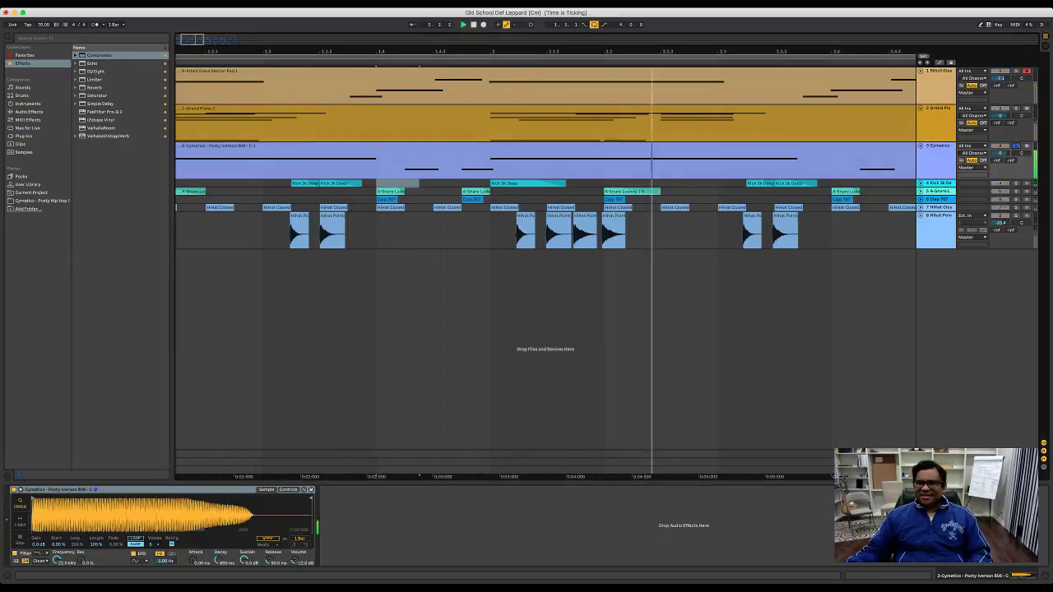
click(1016, 146)
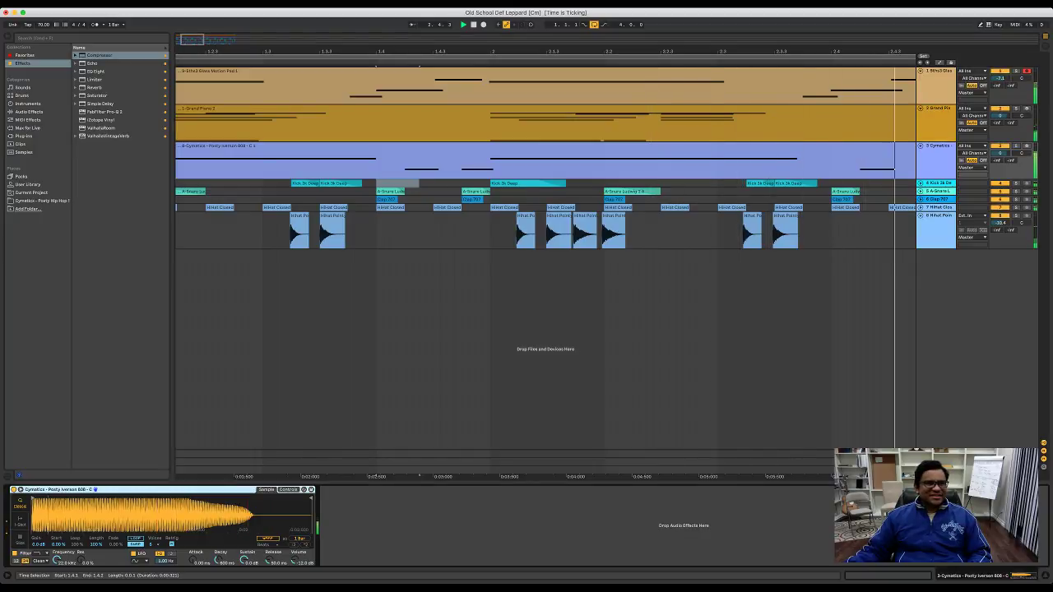
double_click(100, 55)
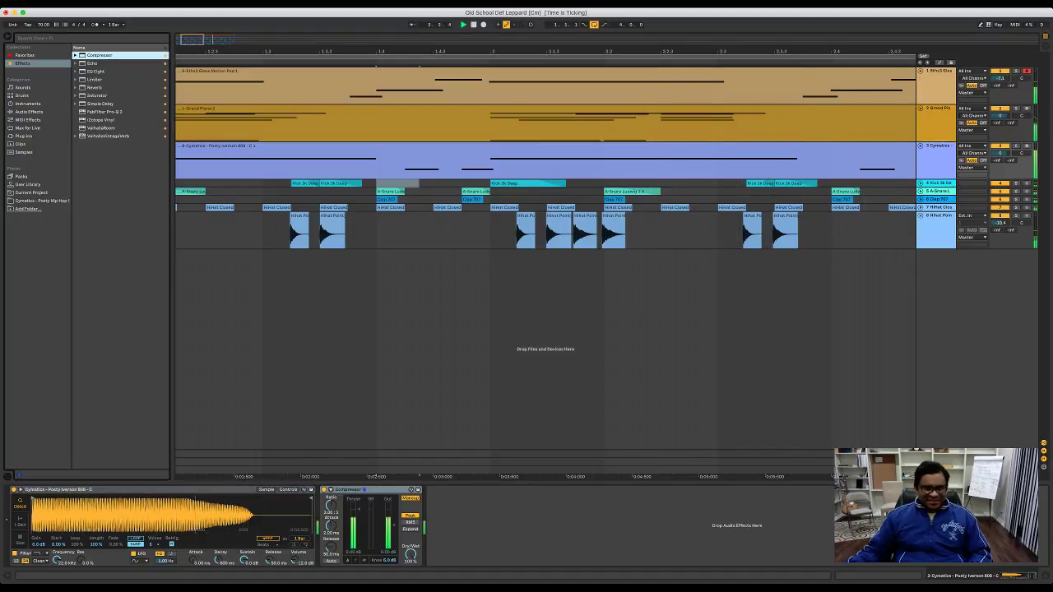
click(331, 490)
click(337, 497)
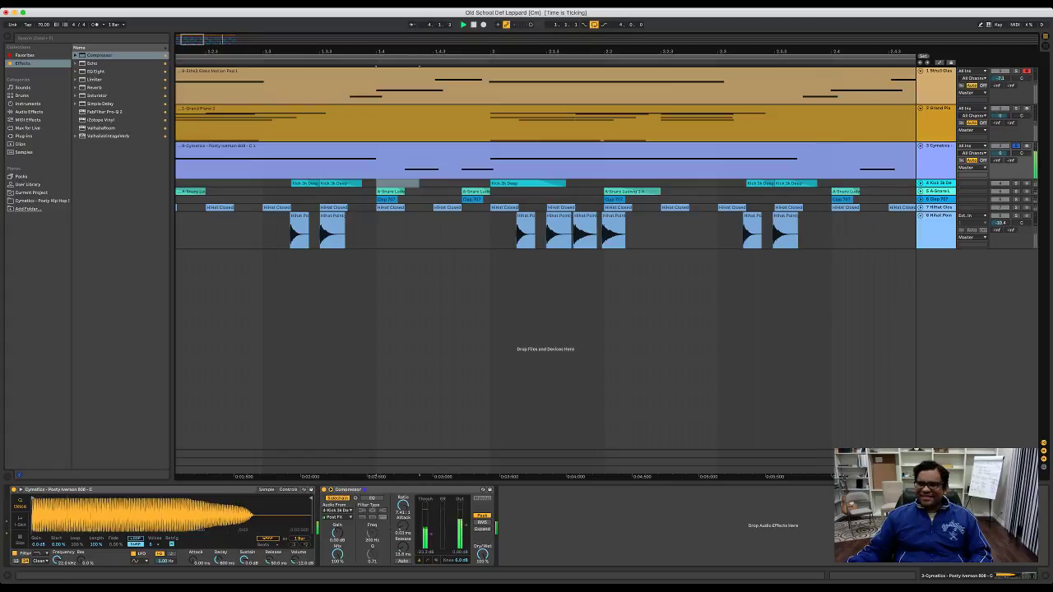
Step: Open the Cymatics 808 clip for editing, with all four bars of the arrangement in view
key(super+z)
scroll(545, 247, left, 3)
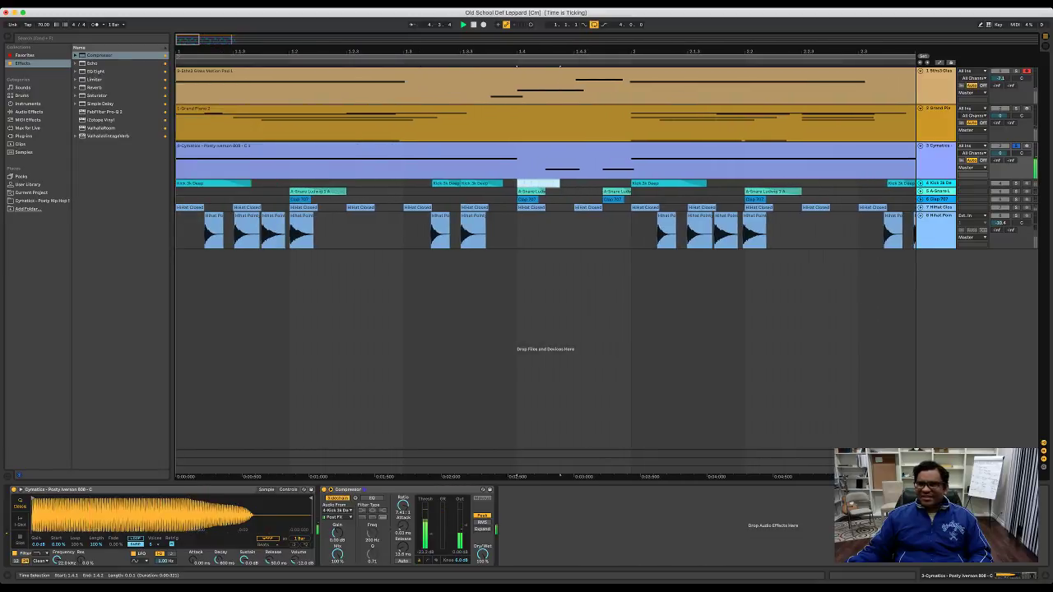
click(936, 146)
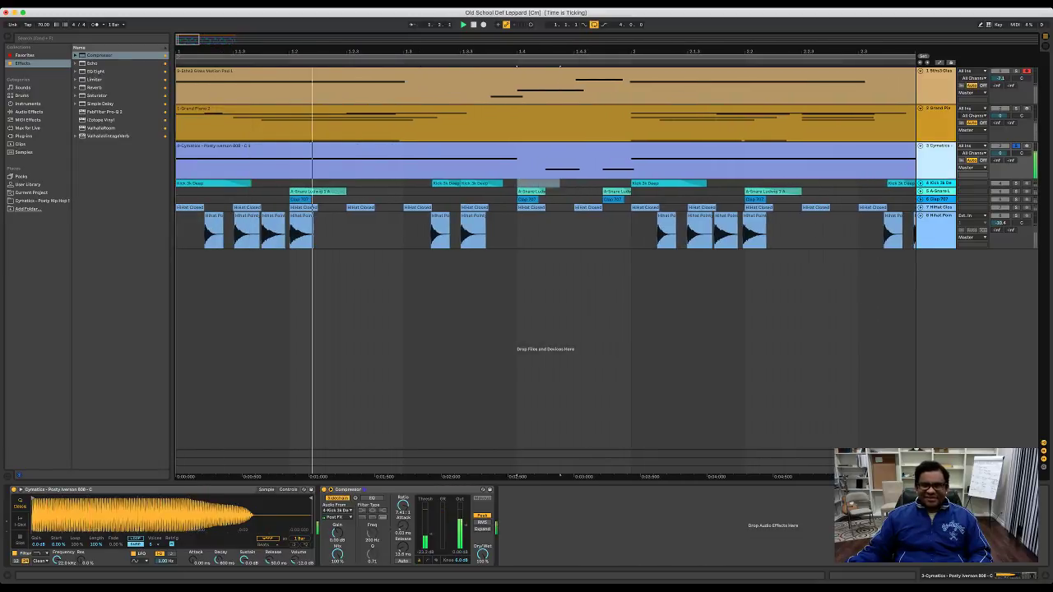
key(space)
double_click(576, 145)
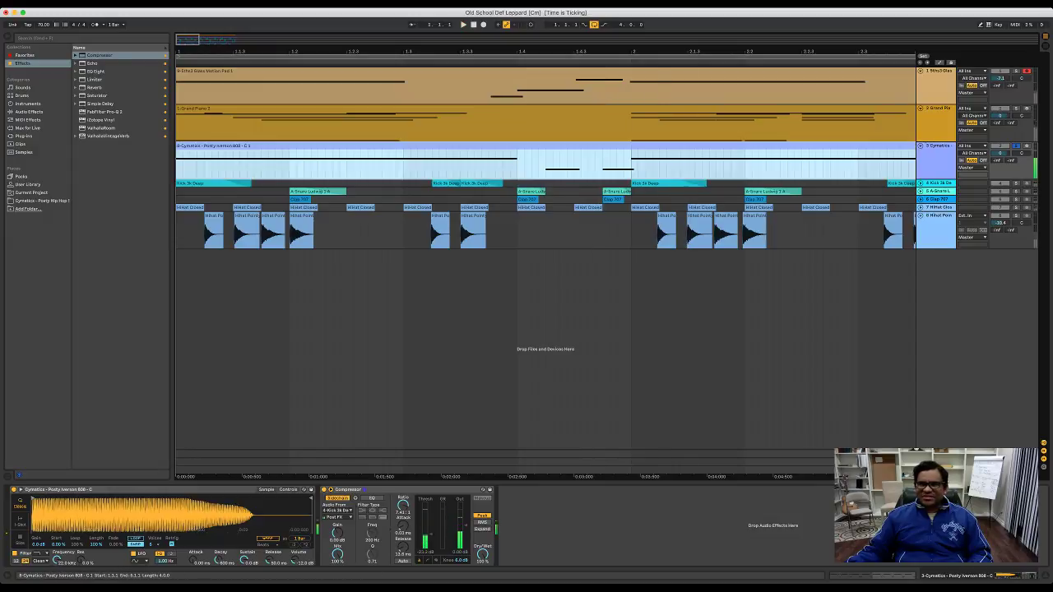
key(minus)
key(minus)
key(minus)
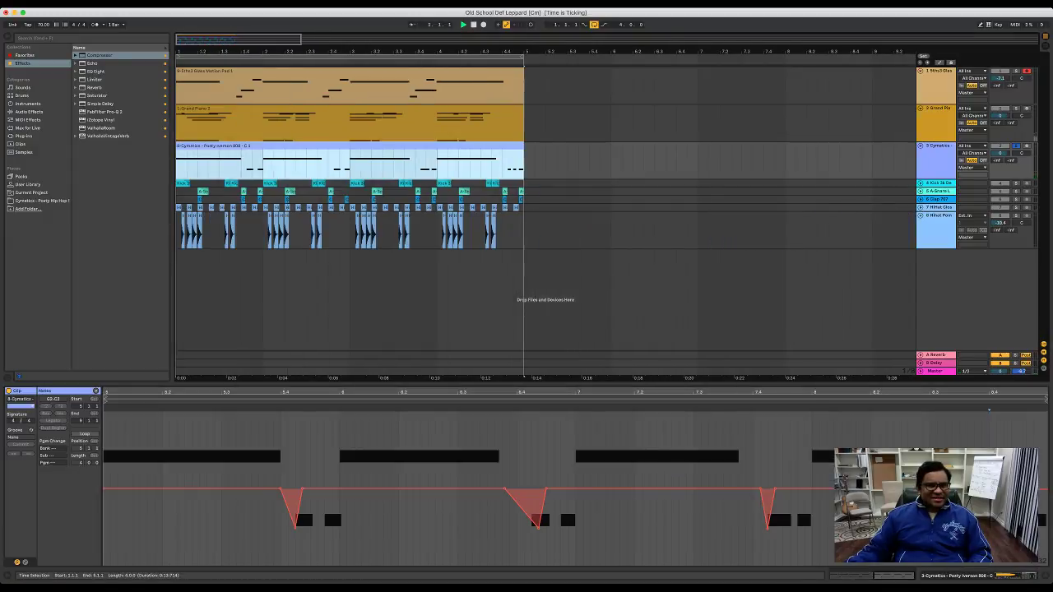
Step: Play the soloed 808 and switch its clip from the pitch bend envelope to the note editor
key(space)
click(315, 236)
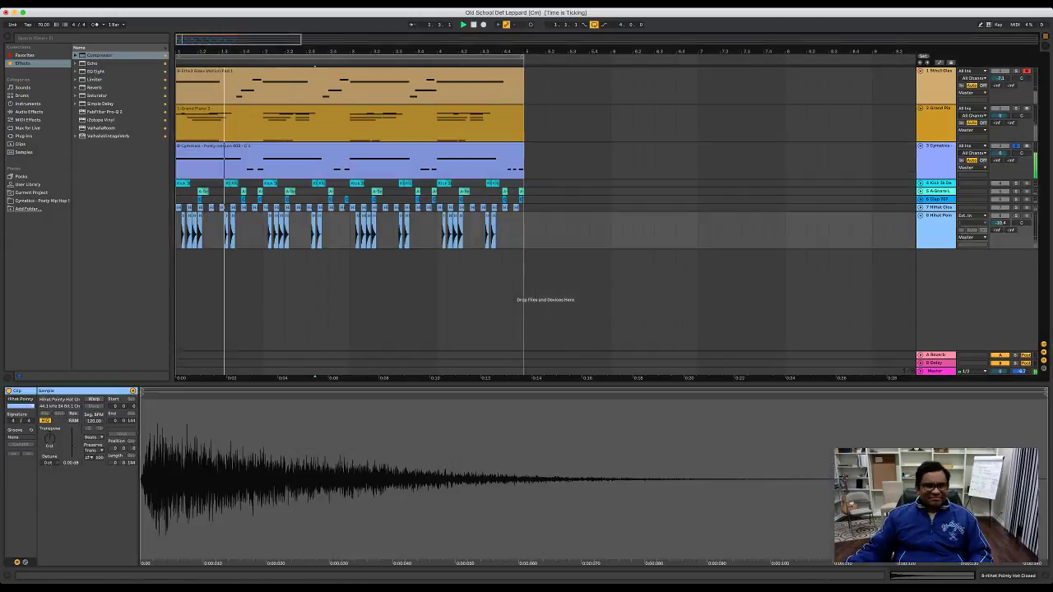
click(321, 146)
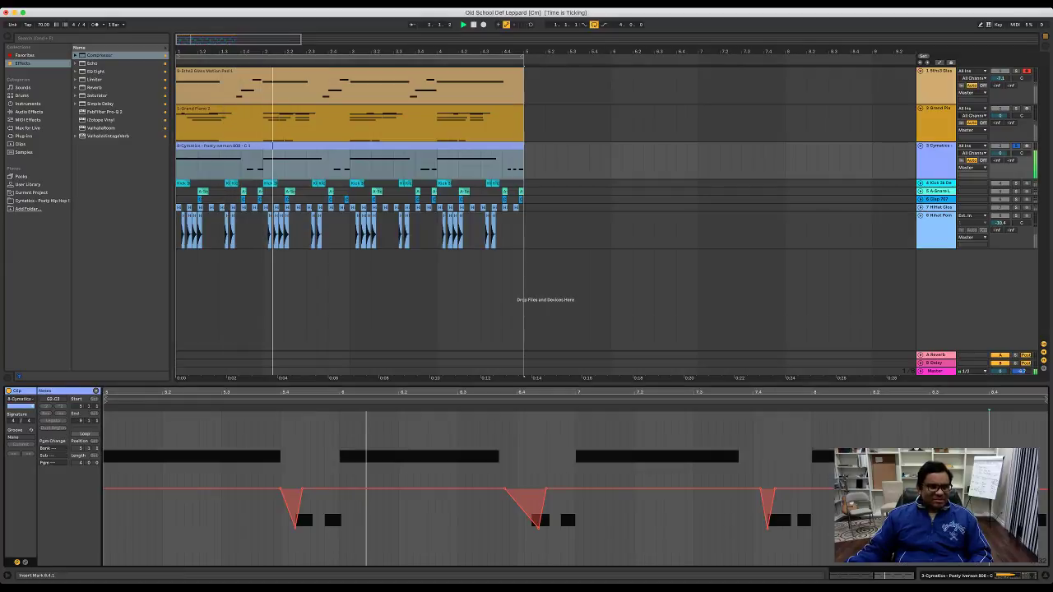
key(space)
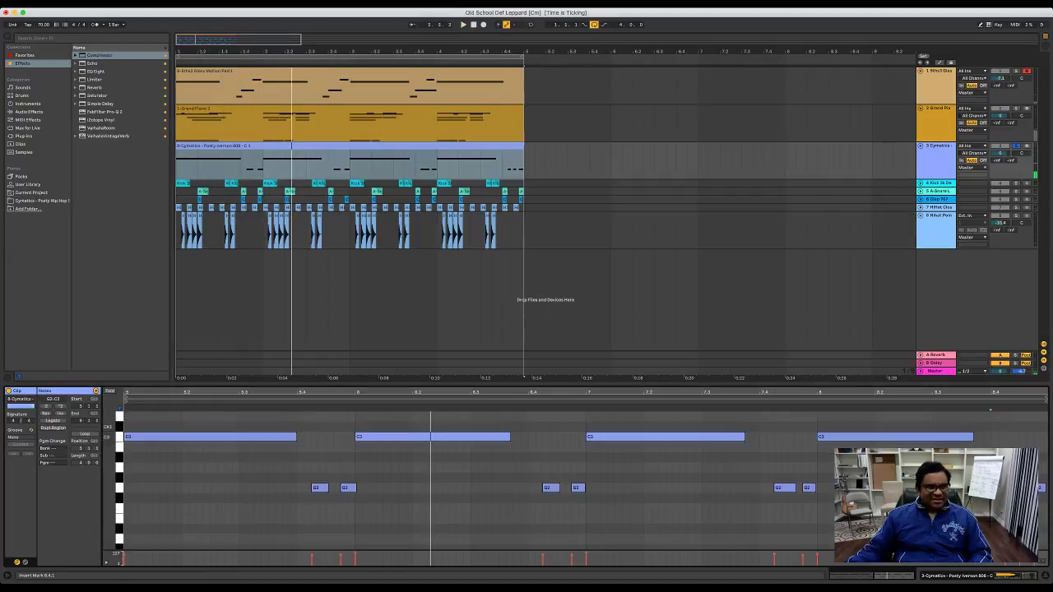
key(space)
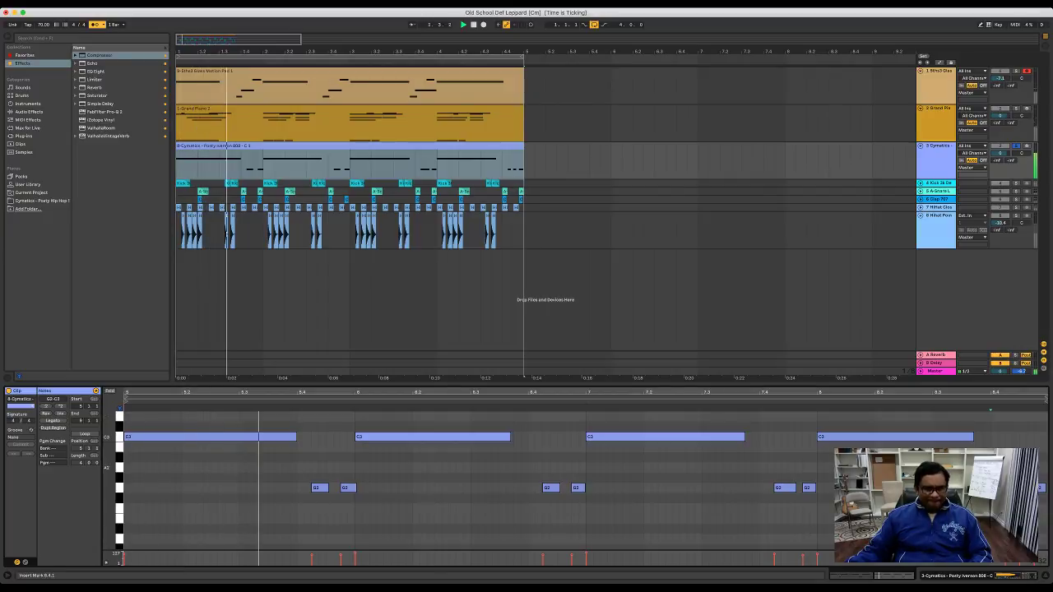
key(space)
Step: Move the short G2 note pairs in the 808 clip one sixteenth earlier, so each pair starts on beat four
drag(304, 491, 352, 489)
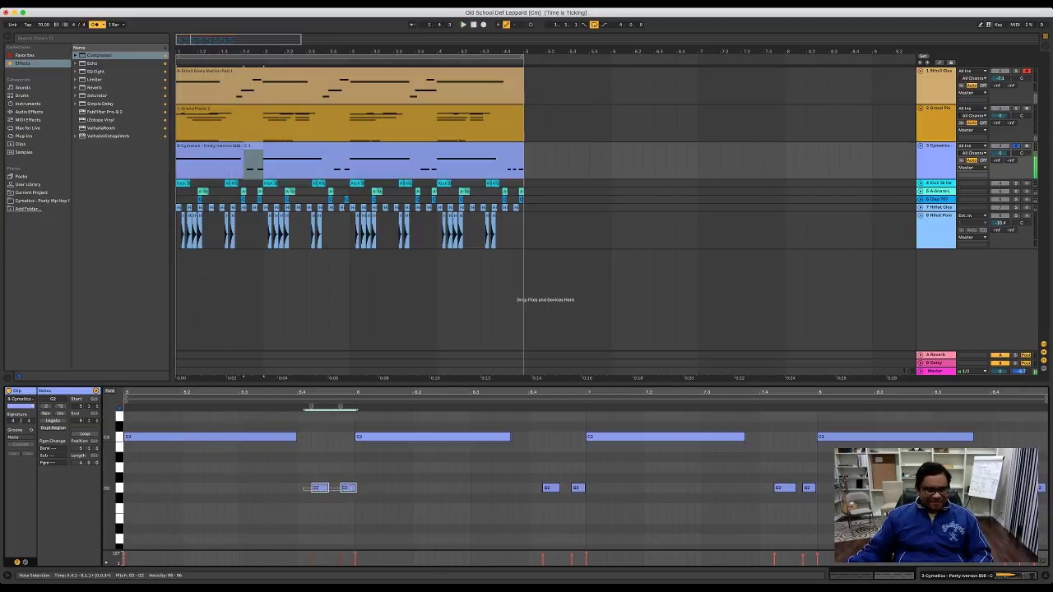
key(Left)
key(space)
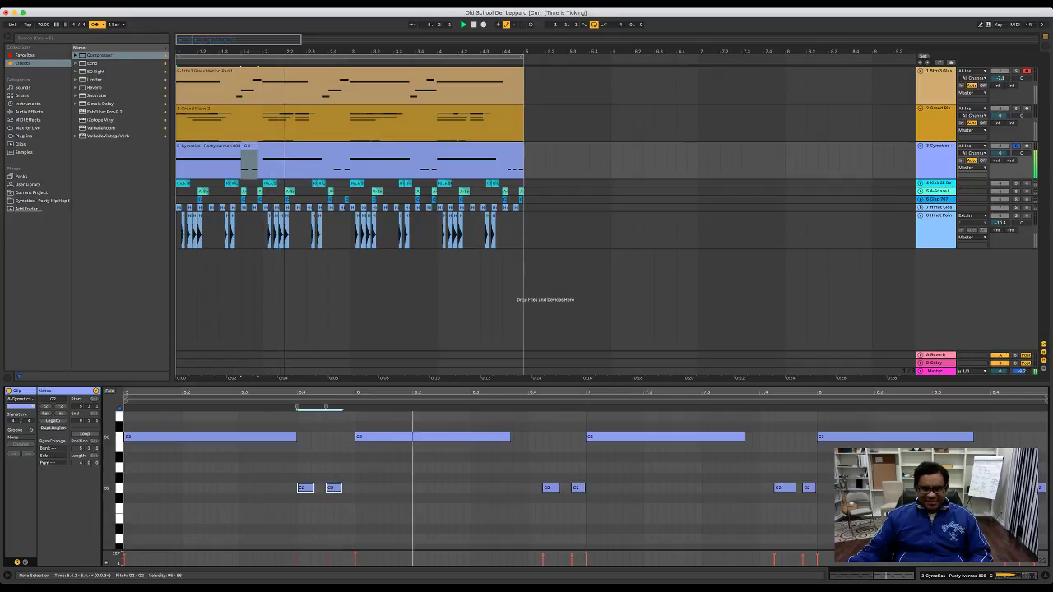
drag(527, 487, 589, 489)
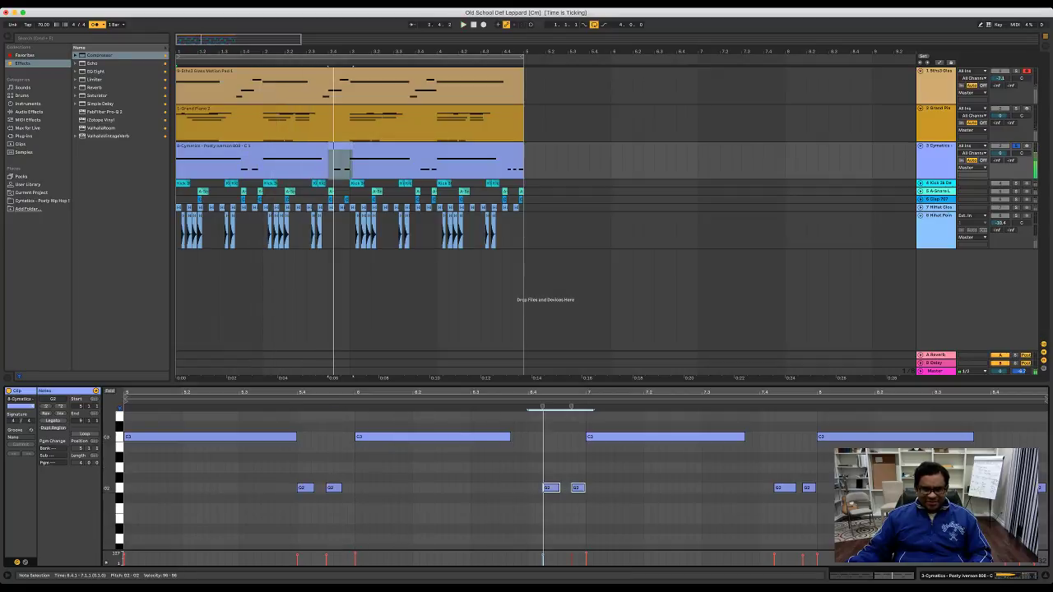
key(Left)
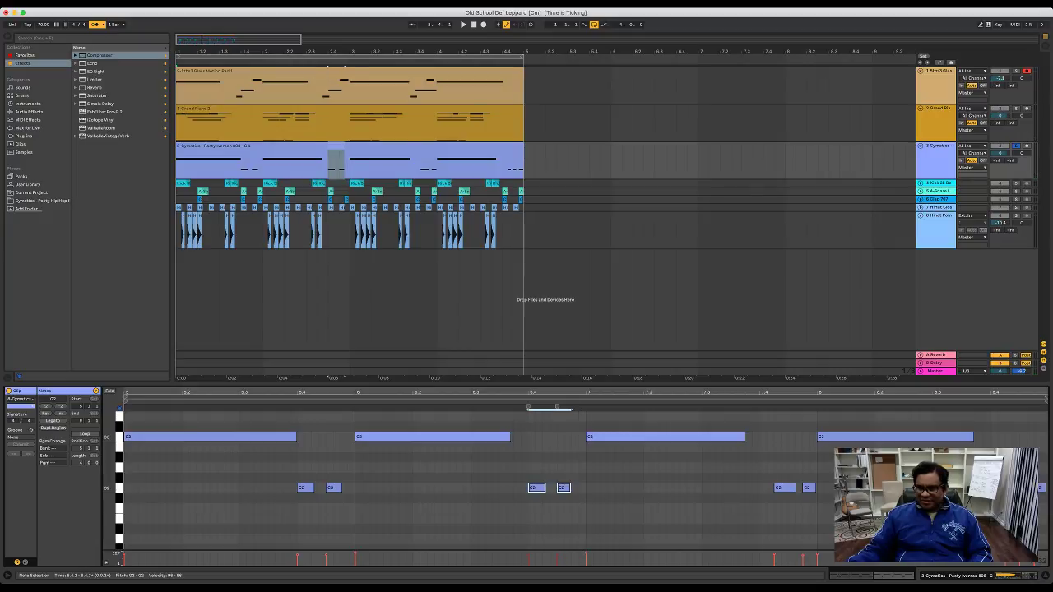
drag(751, 487, 1033, 490)
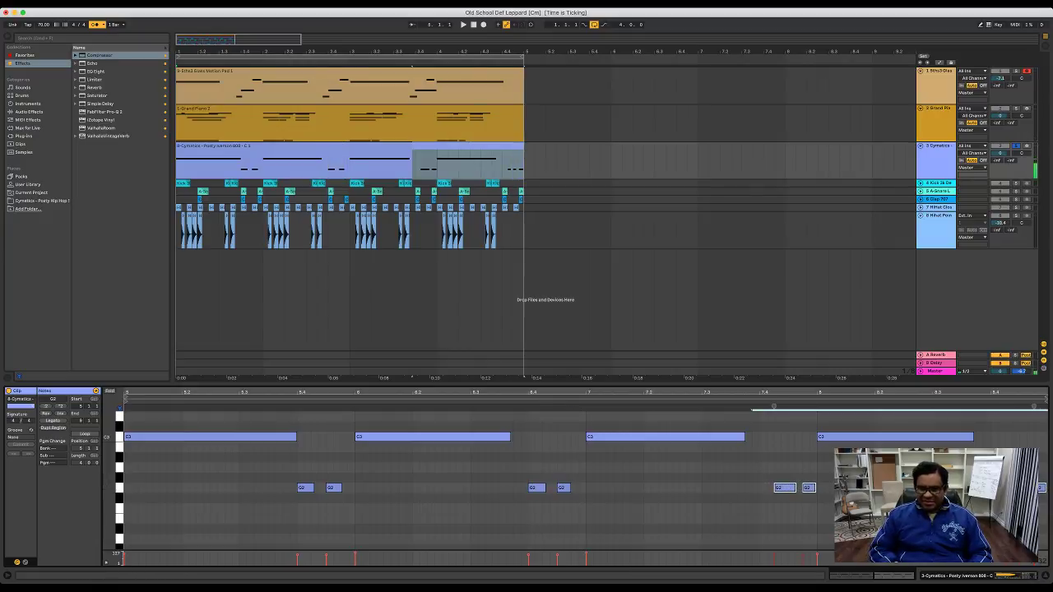
Step: Play the full beat without solos, and fold the Cymatics 808 and Hihat Pointy tracks
key(space)
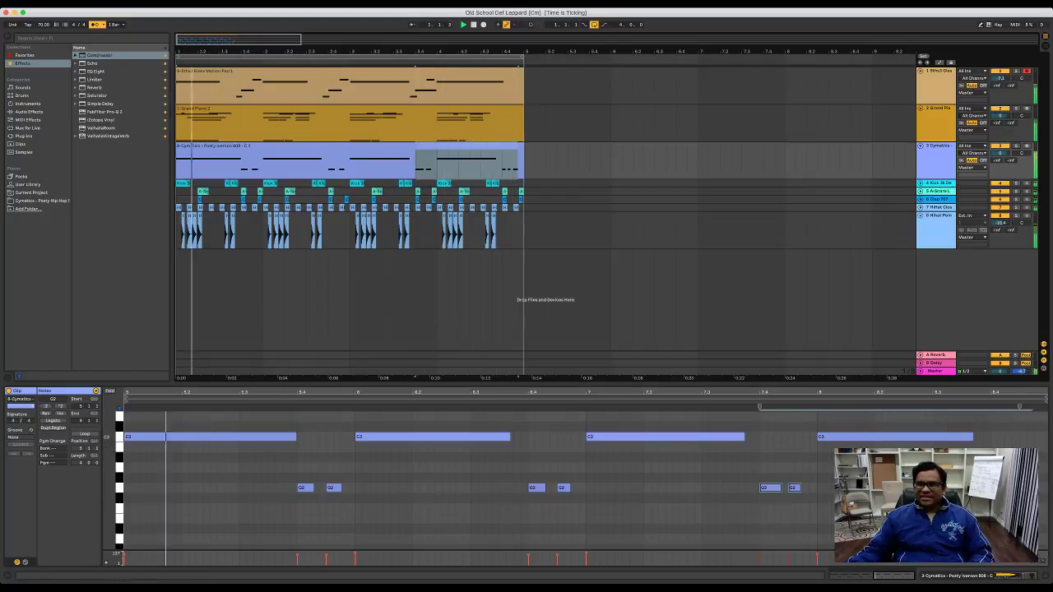
key(u)
click(920, 186)
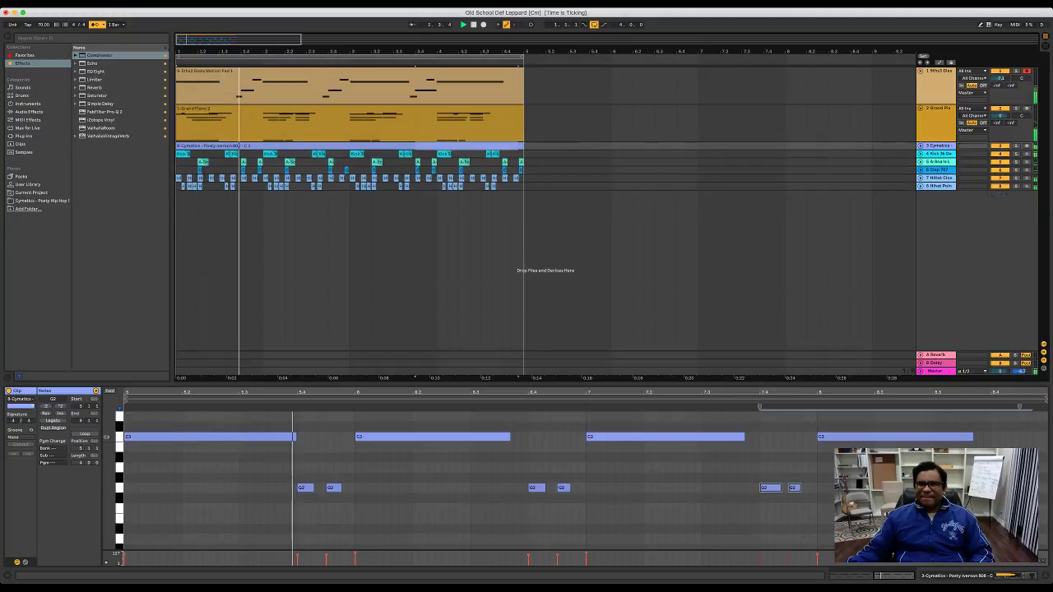
Step: Compact the track list by folding the Glass Motion Pad and Grand Piano tracks and hiding the input/output section, and save the set
click(920, 70)
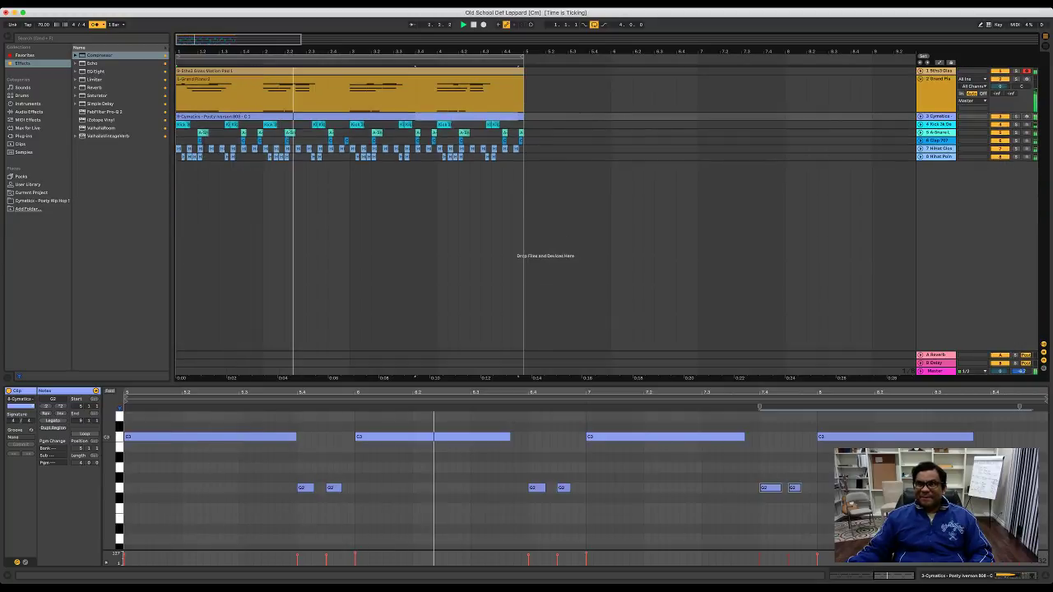
click(920, 78)
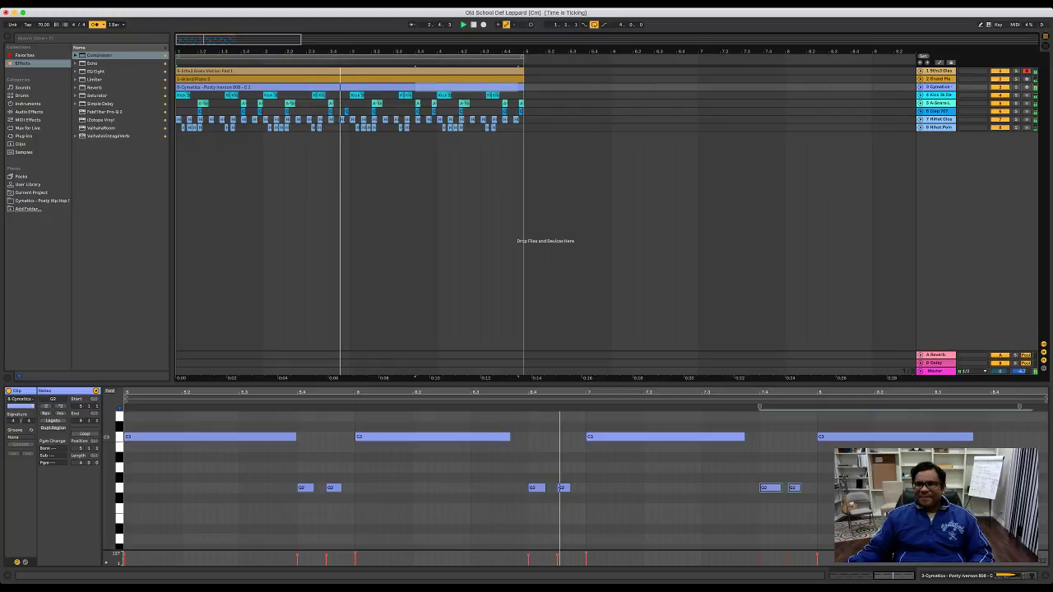
click(1044, 345)
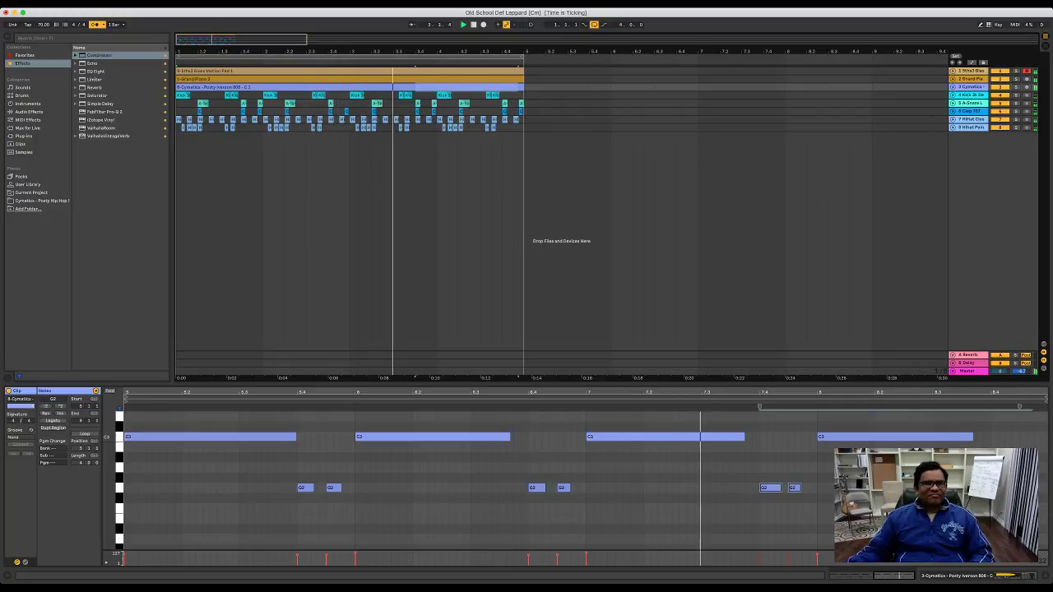
key(super+s)
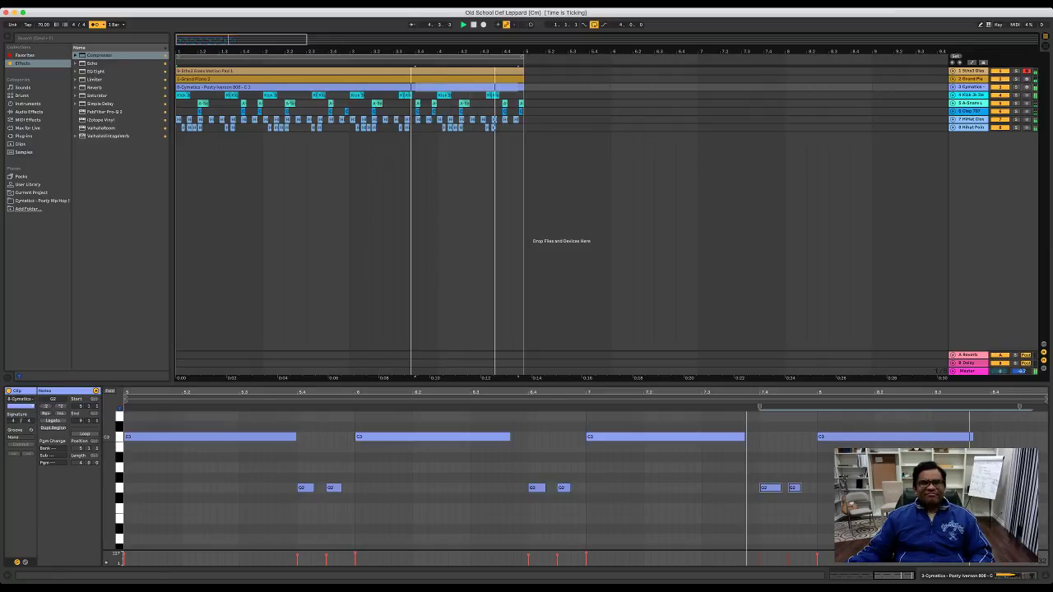
Step: Duplicate the whole four-bar arrangement to bars 5–8 and extend the loop to eight bars
click(183, 88)
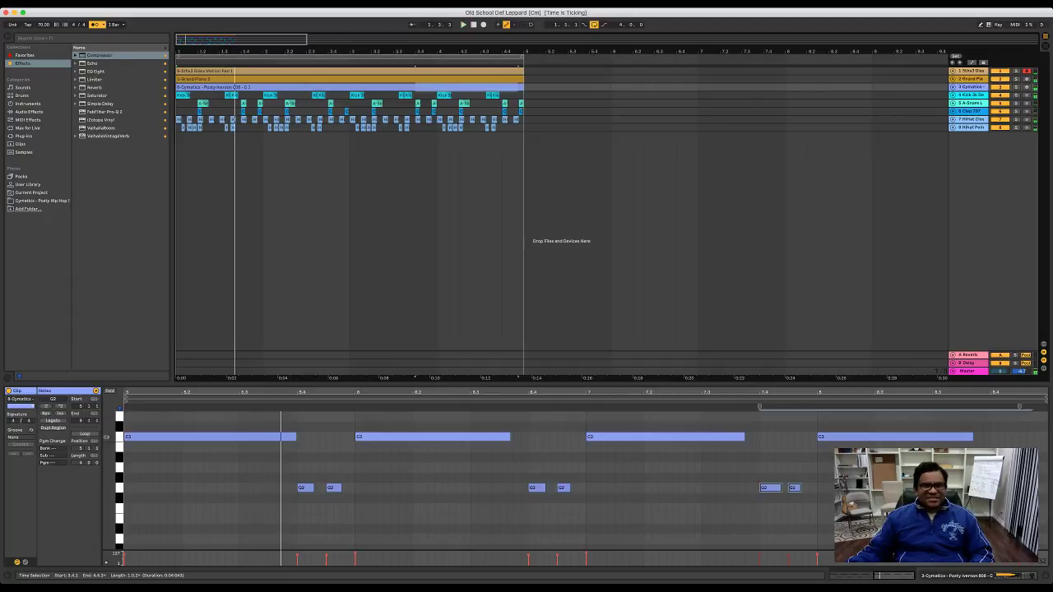
key(super+a)
key(super+a)
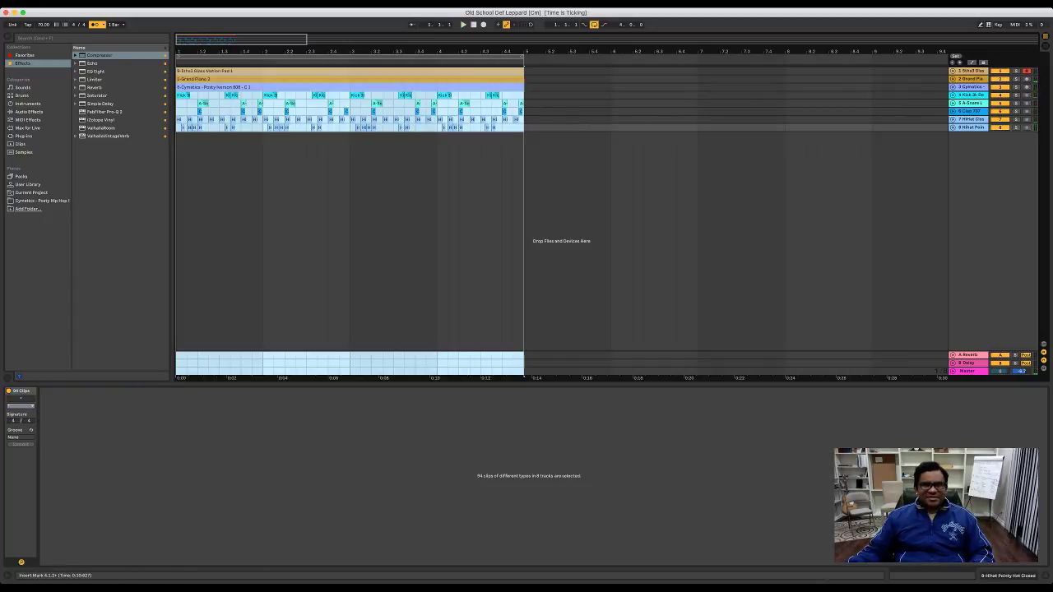
key(super+d)
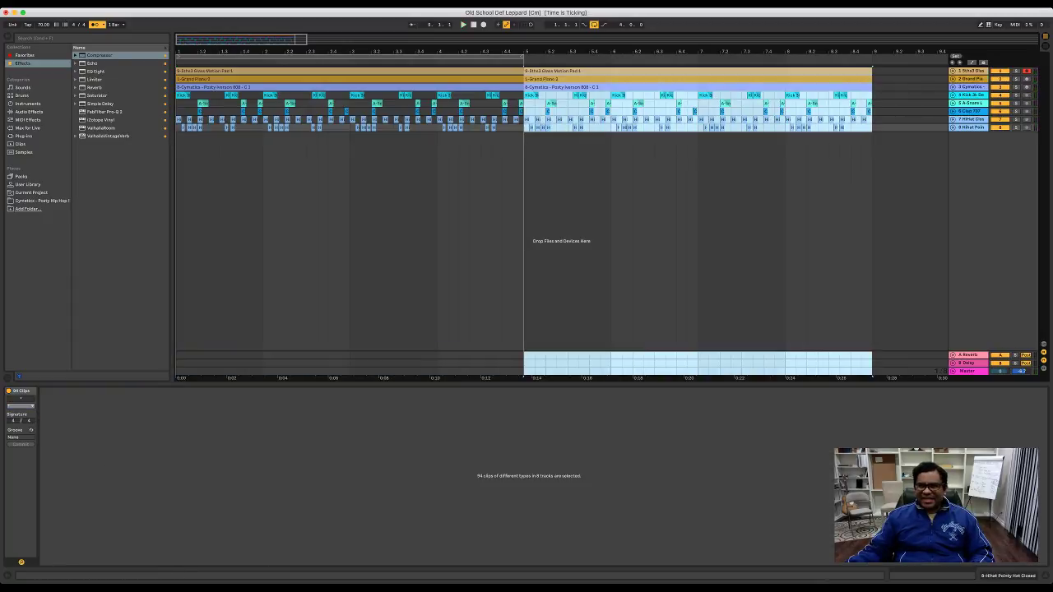
drag(522, 56, 871, 57)
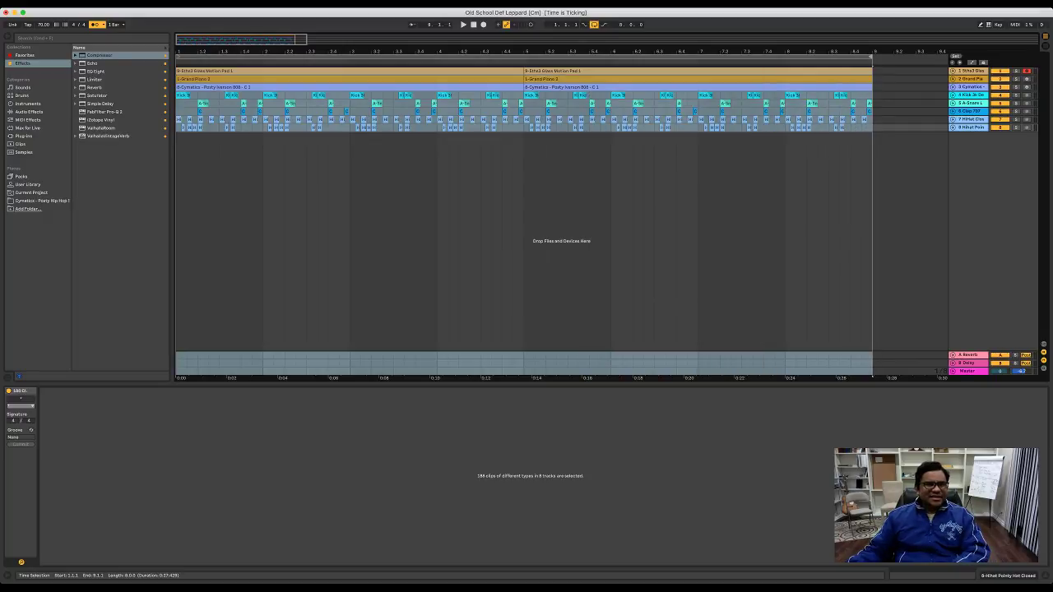
key(super+a)
Step: Try deleting the first Grand Piano clip, and undo the deletion
click(350, 79)
click(349, 87)
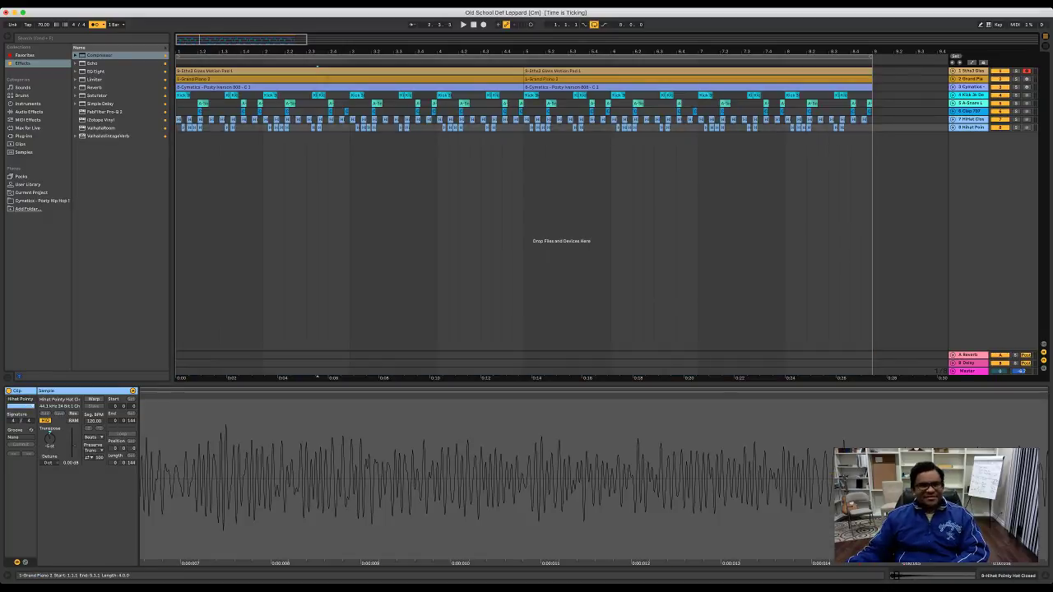
click(350, 79)
key(Delete)
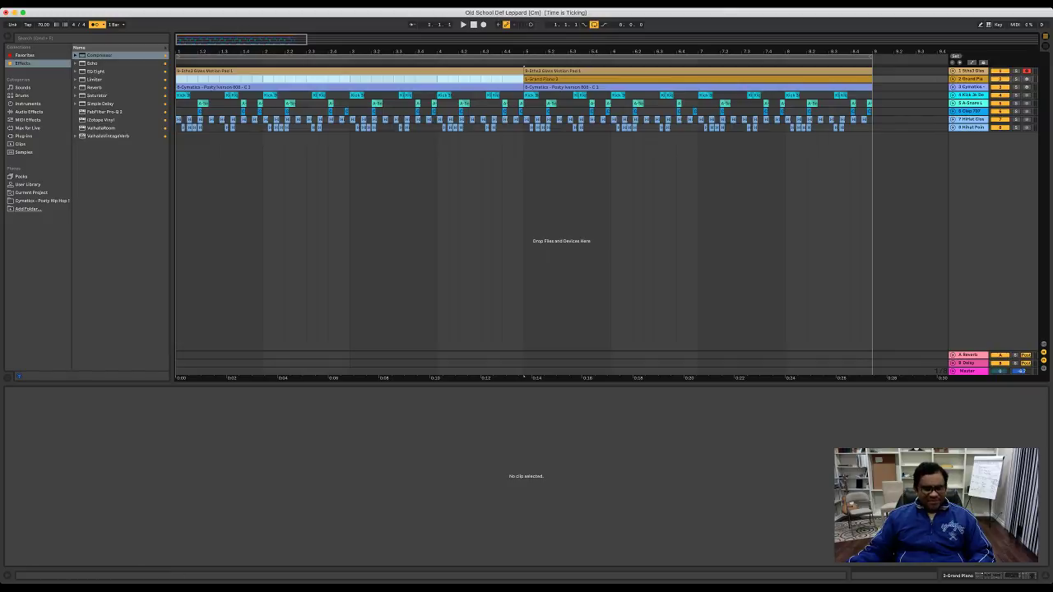
click(473, 24)
key(super+z)
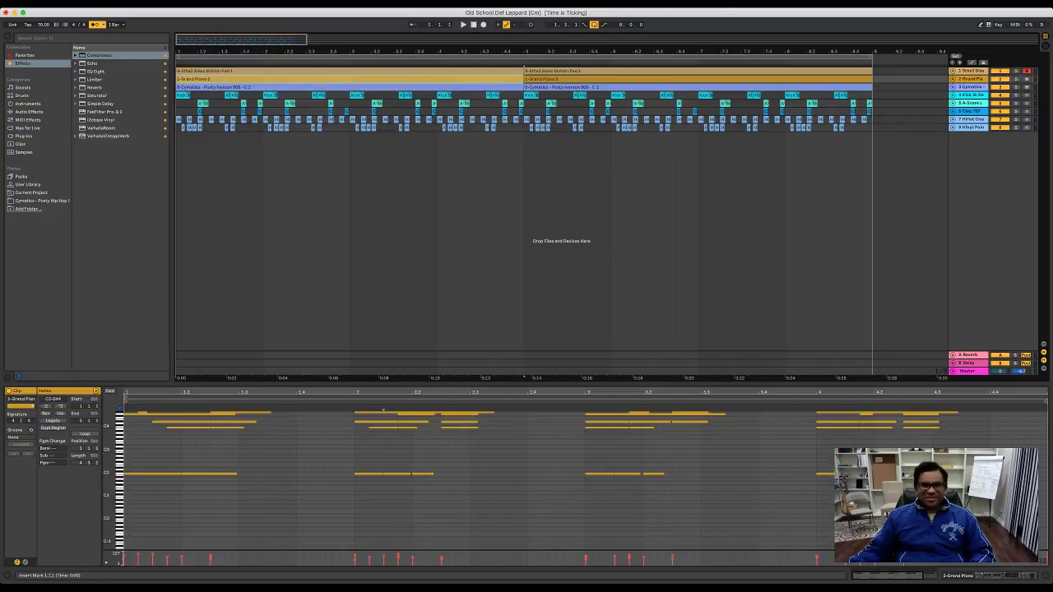
Step: Duplicate the full eight-bar arrangement to bars 9–16 and loop all sixteen bars
key(super+a)
key(End)
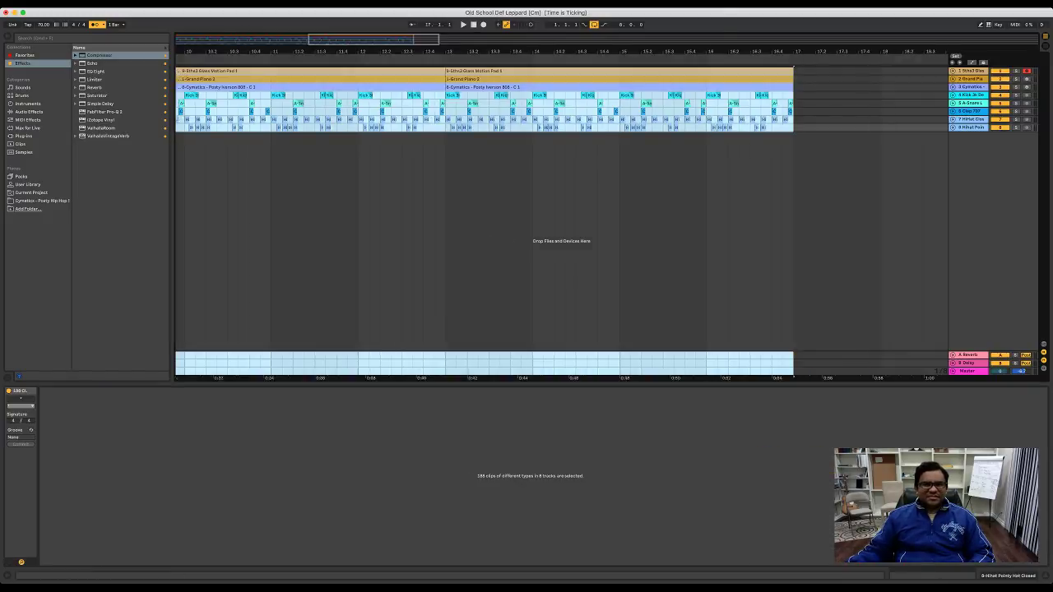
key(z)
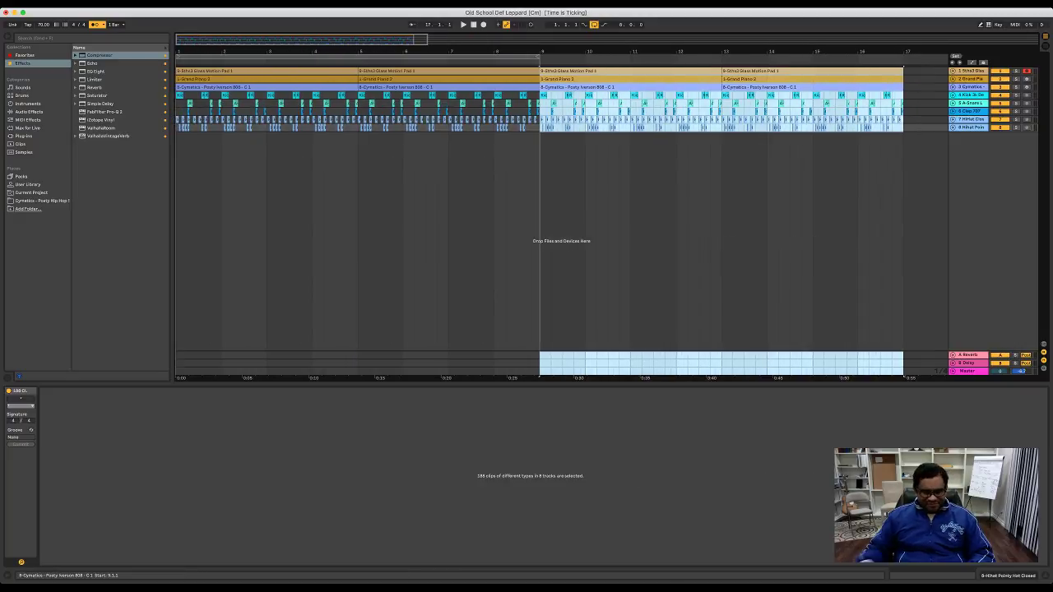
key(super+a)
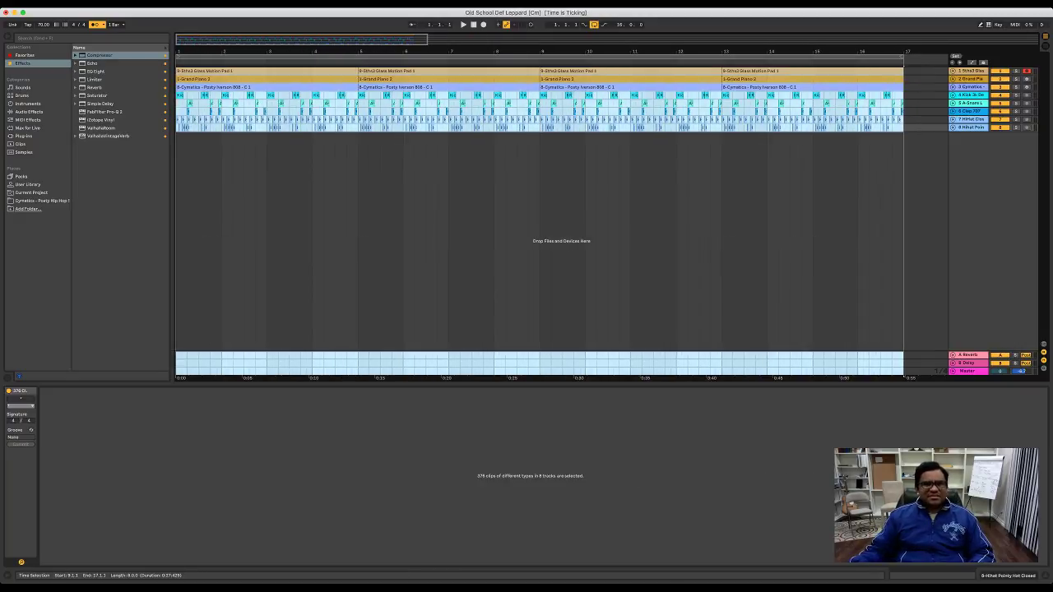
drag(320, 51, 321, 22)
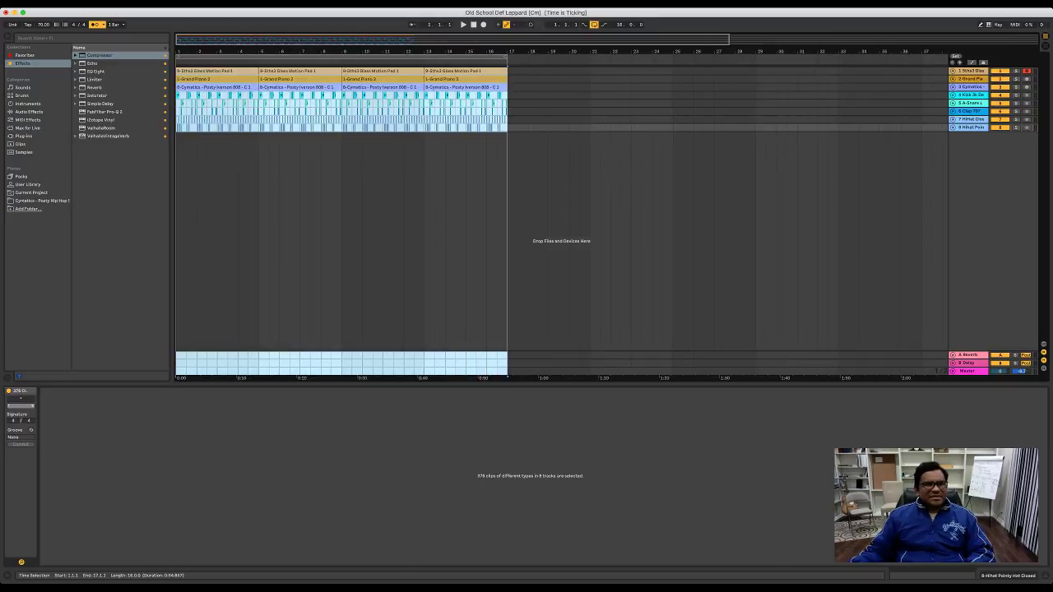
click(321, 181)
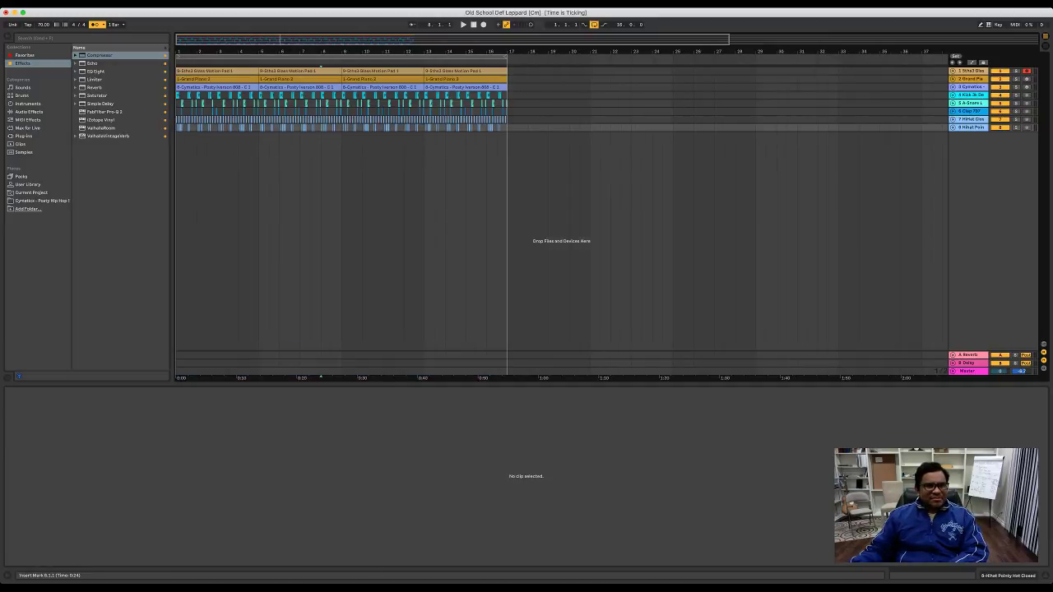
Step: Delete the kick, snare, clap and hi-hat clips from the opening four bars, leaving only a short pickup before bar 5
drag(252, 96, 198, 95)
key(Delete)
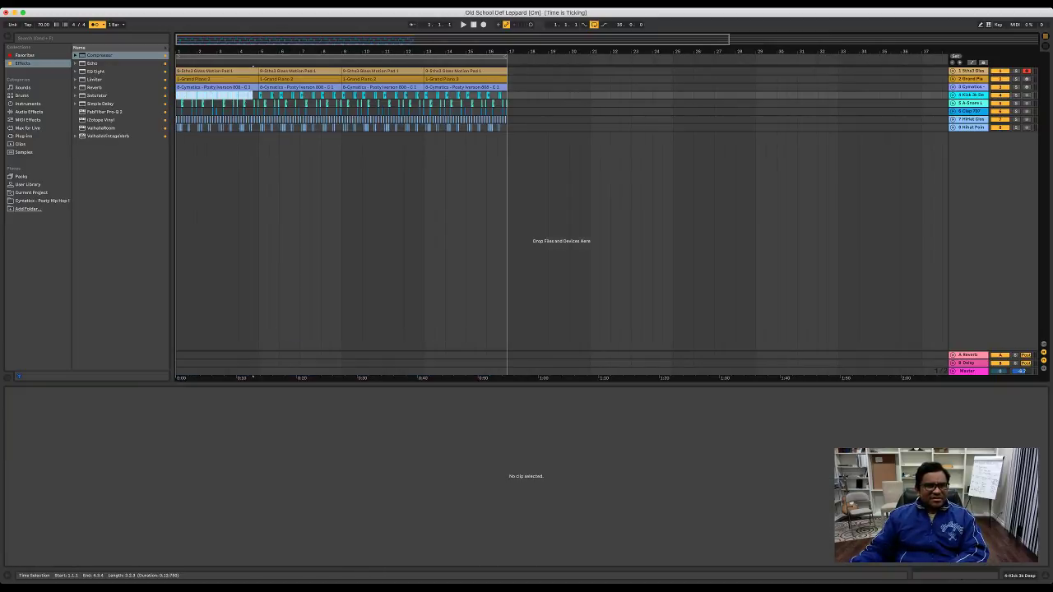
mouse_move(248, 128)
mouse_down()
mouse_move(209, 97)
mouse_move(176, 103)
mouse_up()
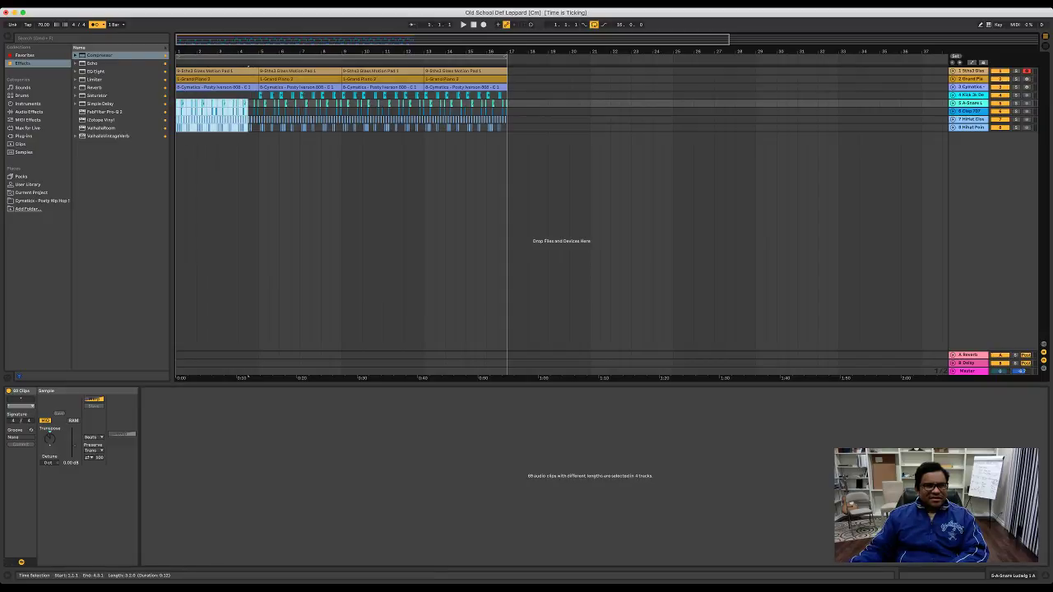
key(Delete)
drag(259, 128, 251, 111)
click(264, 127)
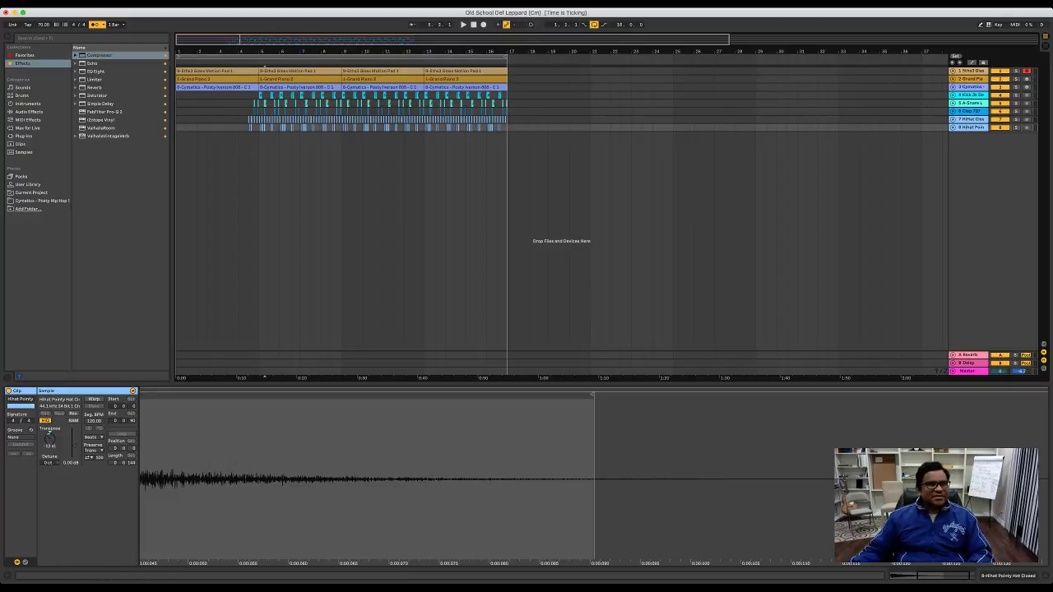
Step: Play the arrangement from the start and delete the Glass Motion Pad clip in the first four bars
key(Home)
key(space)
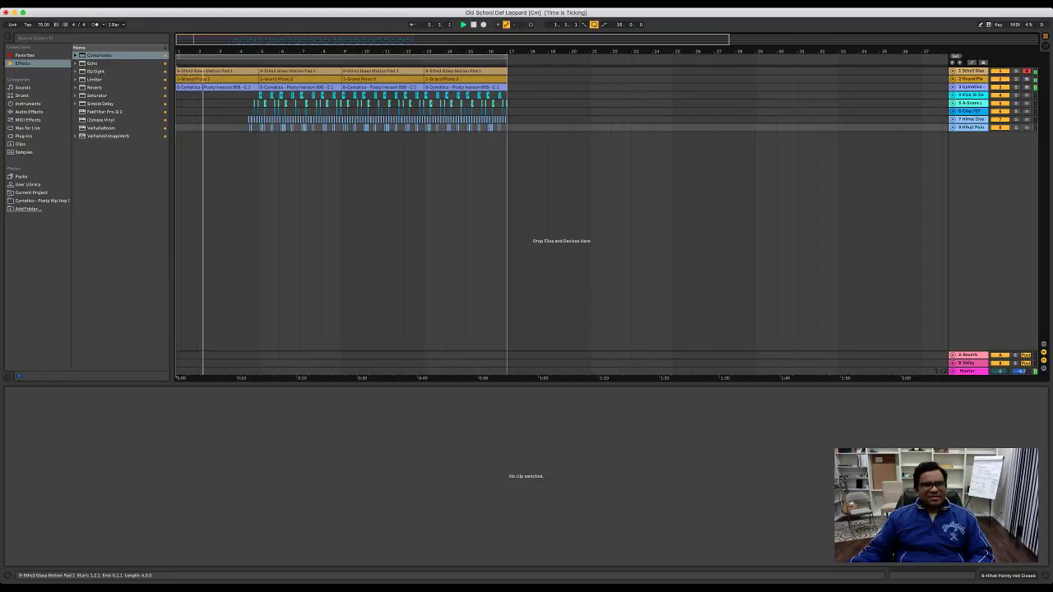
key(space)
click(219, 70)
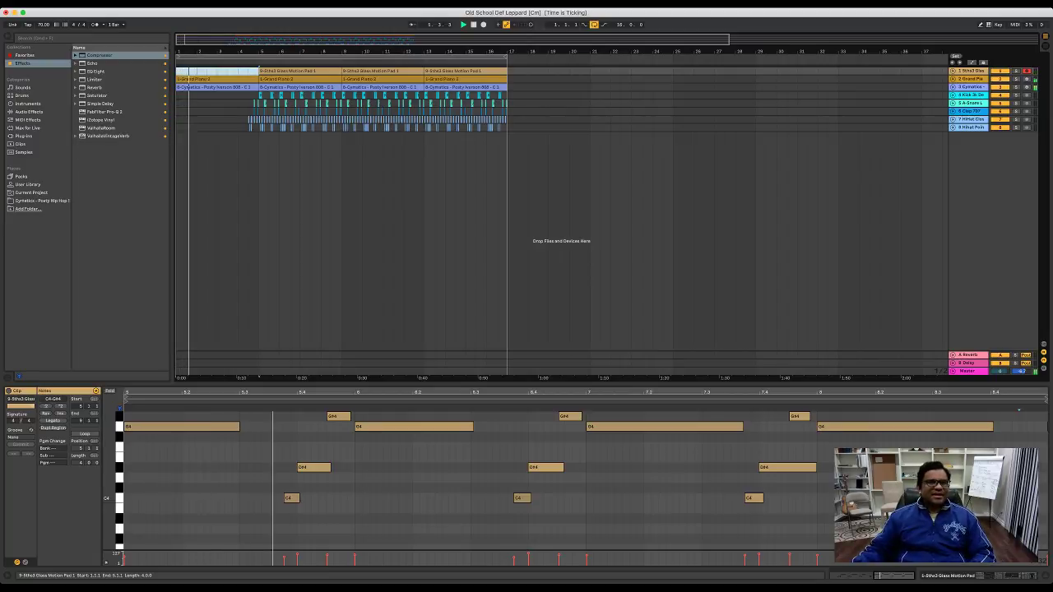
key(Delete)
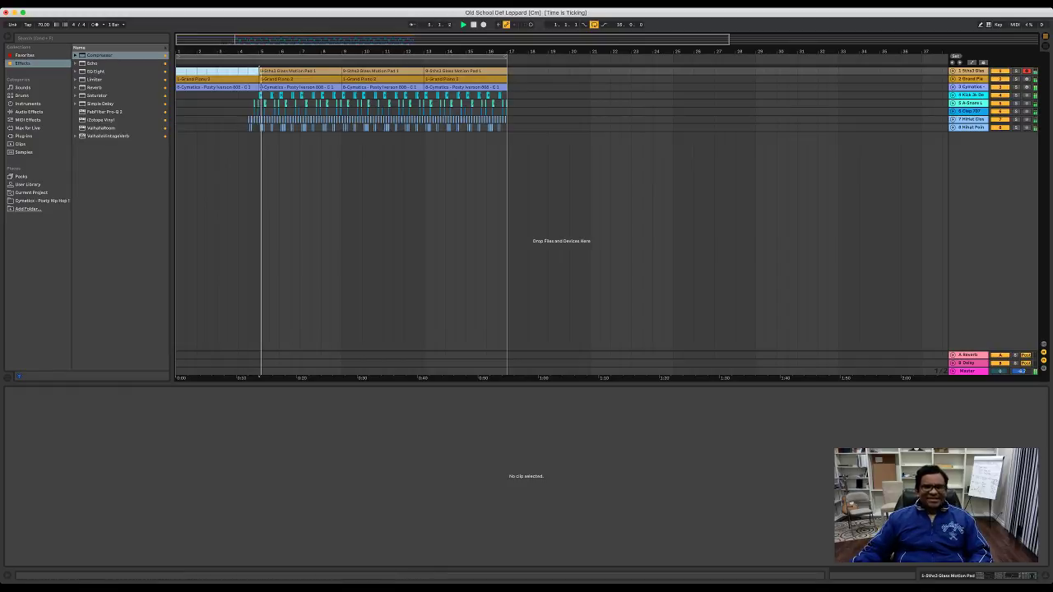
Step: Trim the start of the Cymatics 808 clip at bar 9 to bar 11, dropping the 808 for two bars
scroll(273, 222, up, 5)
scroll(273, 222, left, 2)
scroll(273, 222, left, 1)
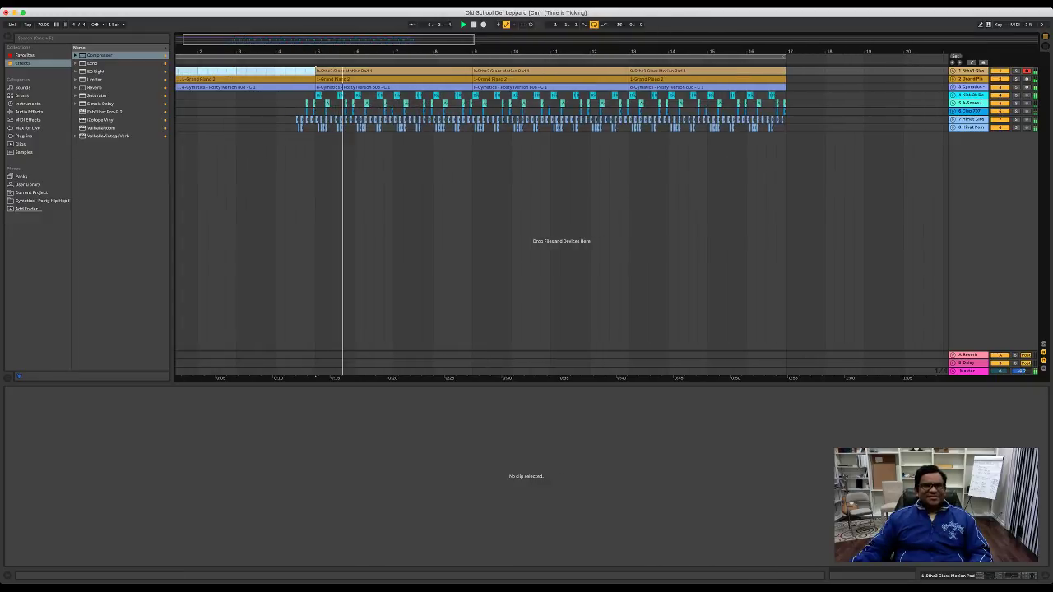
scroll(273, 222, down, 5)
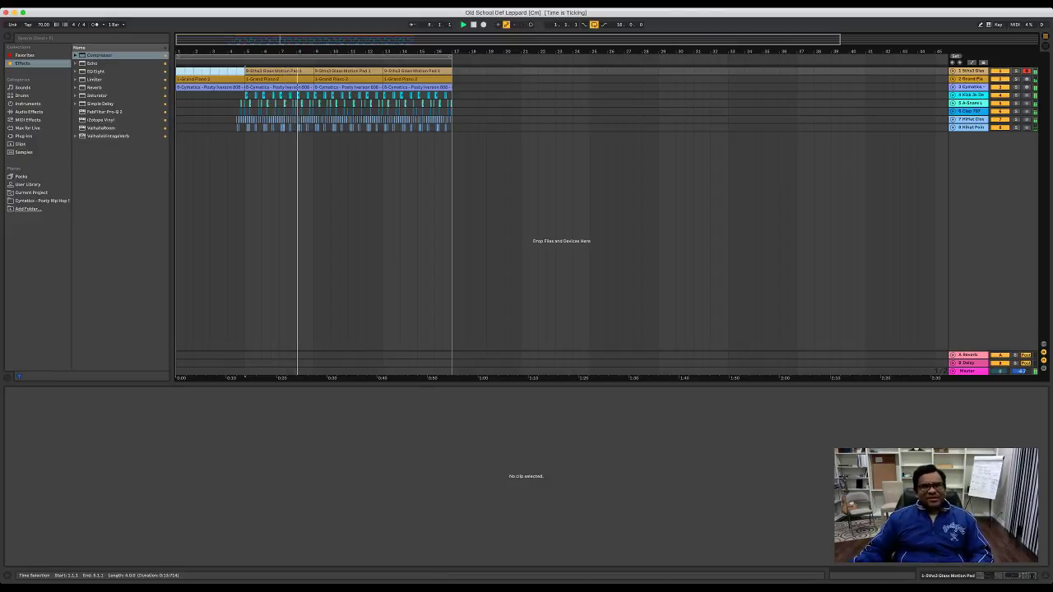
click(347, 87)
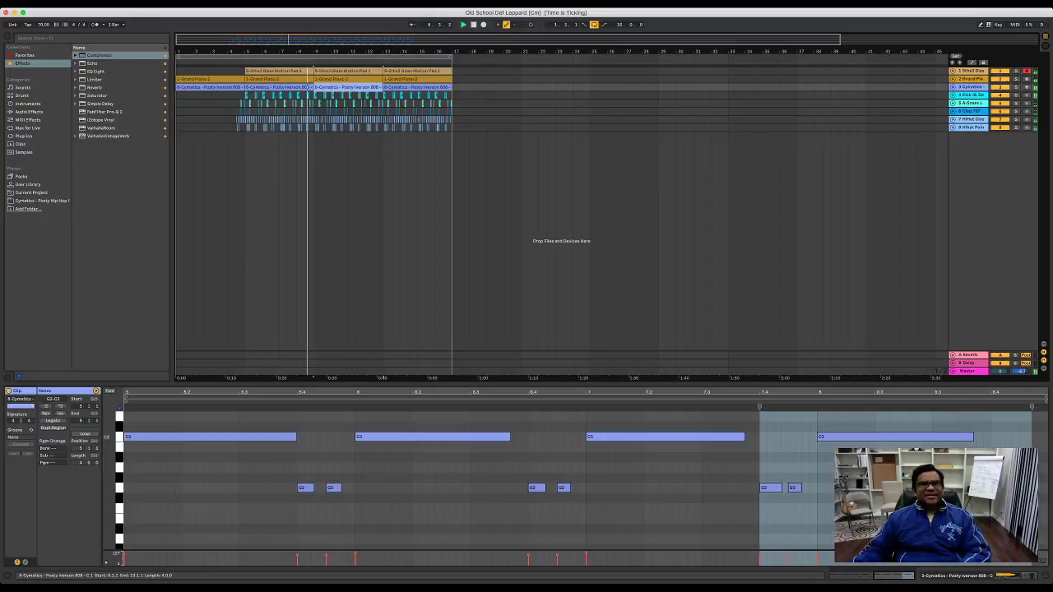
key(Delete)
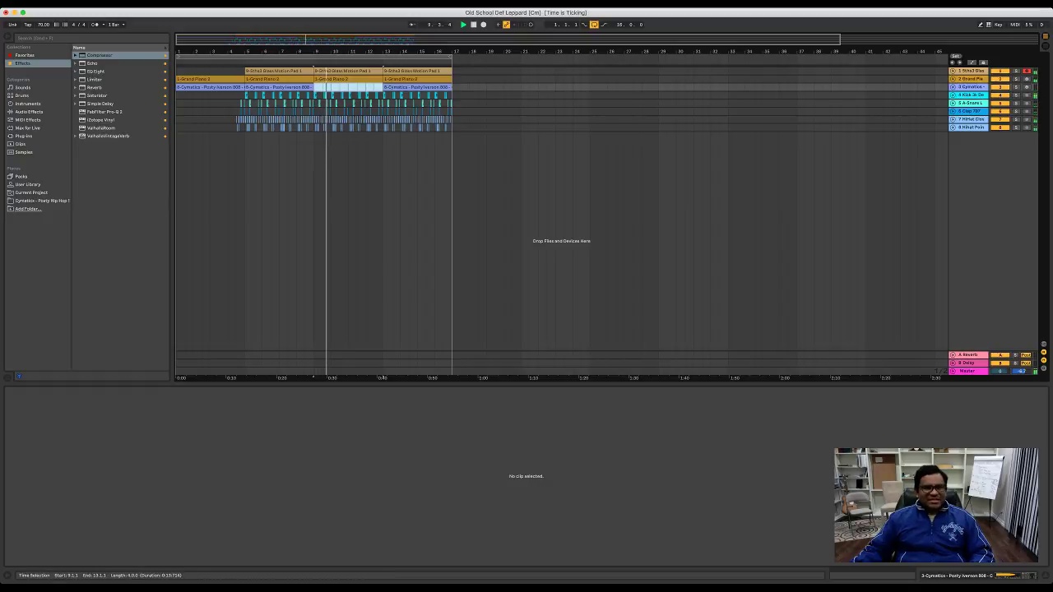
key(super+z)
drag(314, 87, 349, 87)
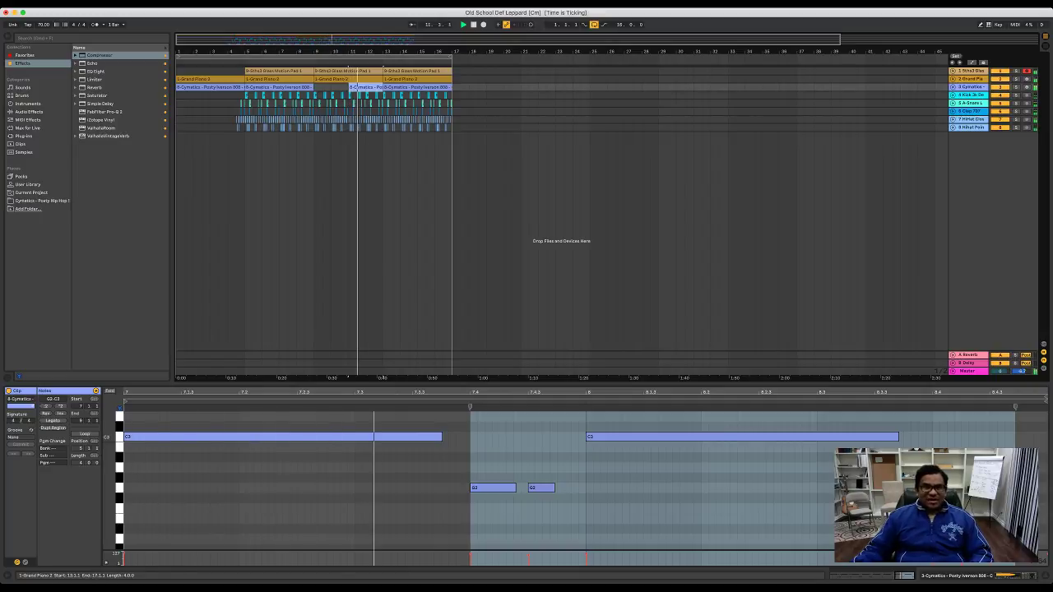
Step: Extend the loop to twenty bars and duplicate the last Glass Motion Pad, Grand Piano and 808 clips to bars 17–20
drag(451, 56, 520, 56)
click(418, 71)
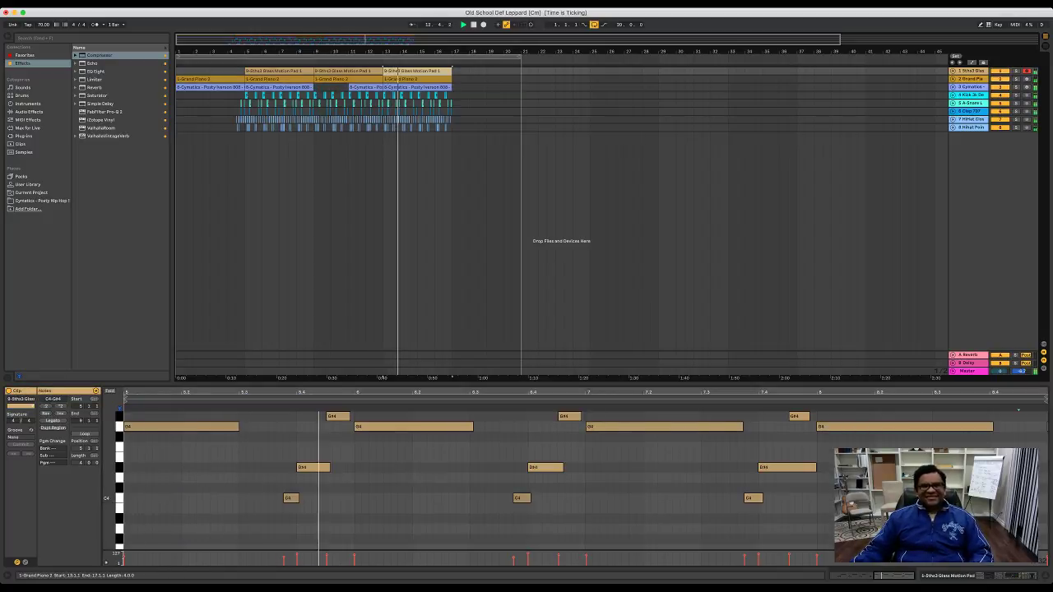
key(super+d)
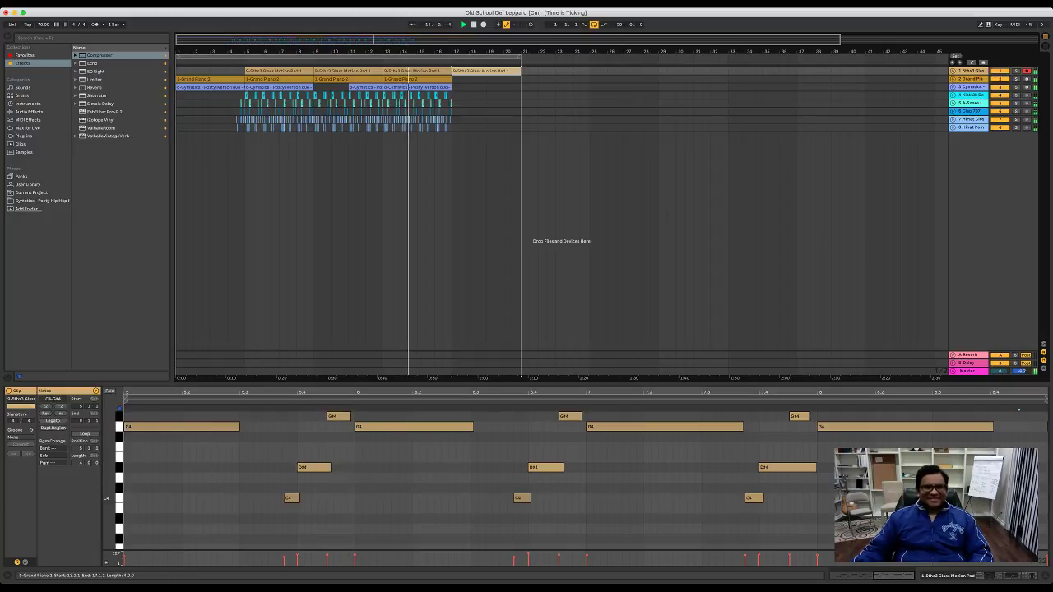
click(418, 79)
key(super+d)
click(418, 87)
key(super+d)
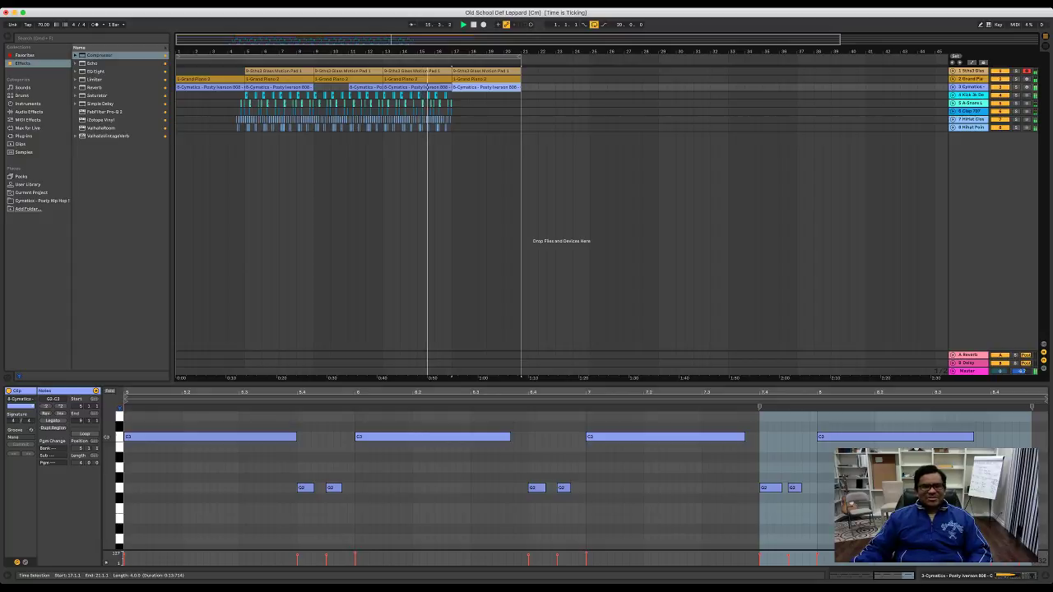
Step: Duplicate the final stretch of closed hi-hat clips to start at bar 17, and extend the loop to 22 bars
drag(451, 120, 395, 120)
key(super+d)
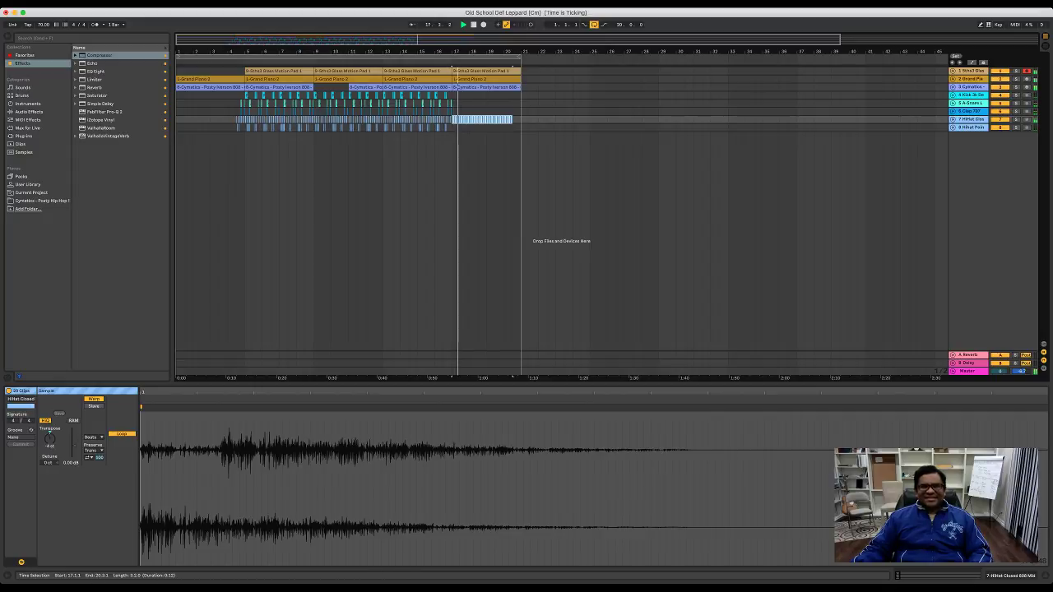
drag(520, 57, 554, 57)
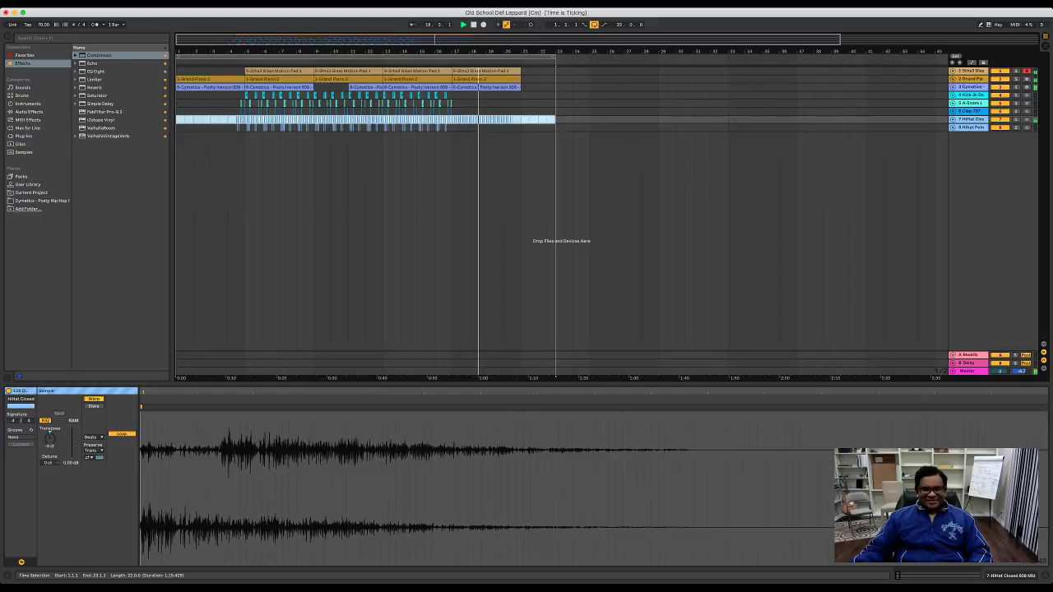
click(521, 119)
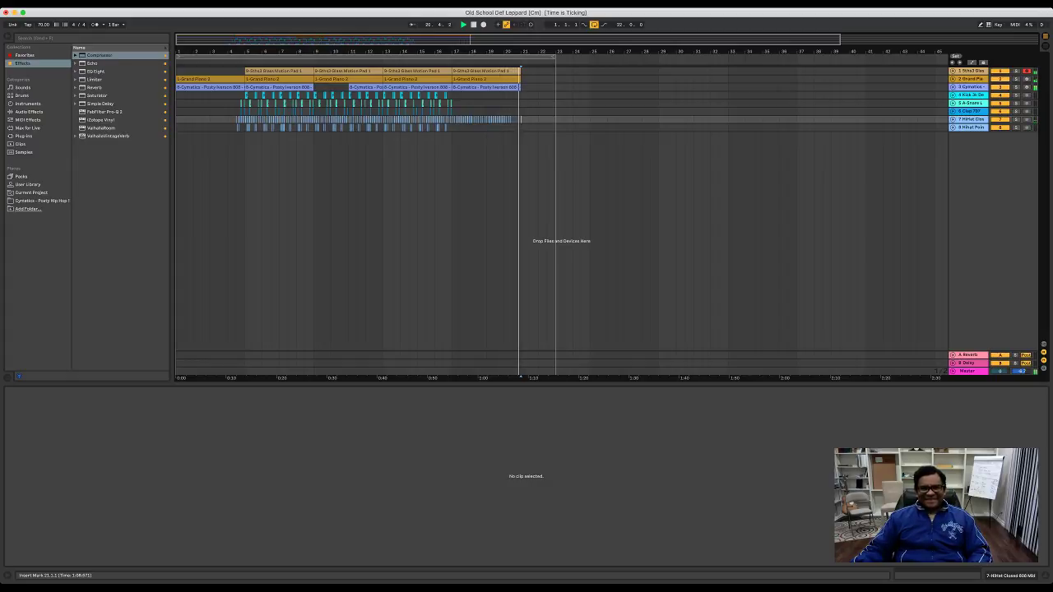
key(plus)
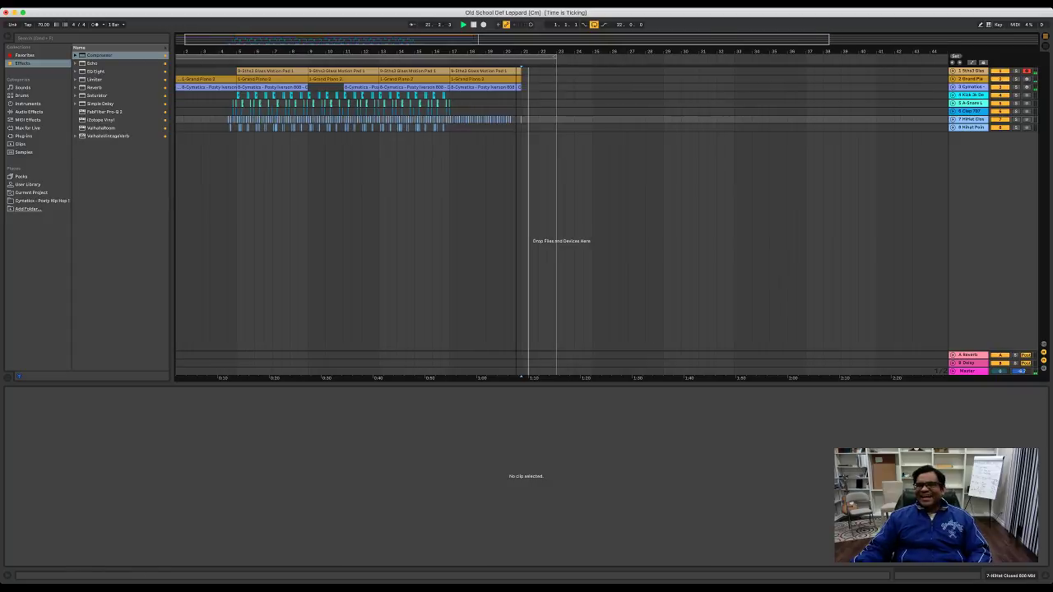
key(space)
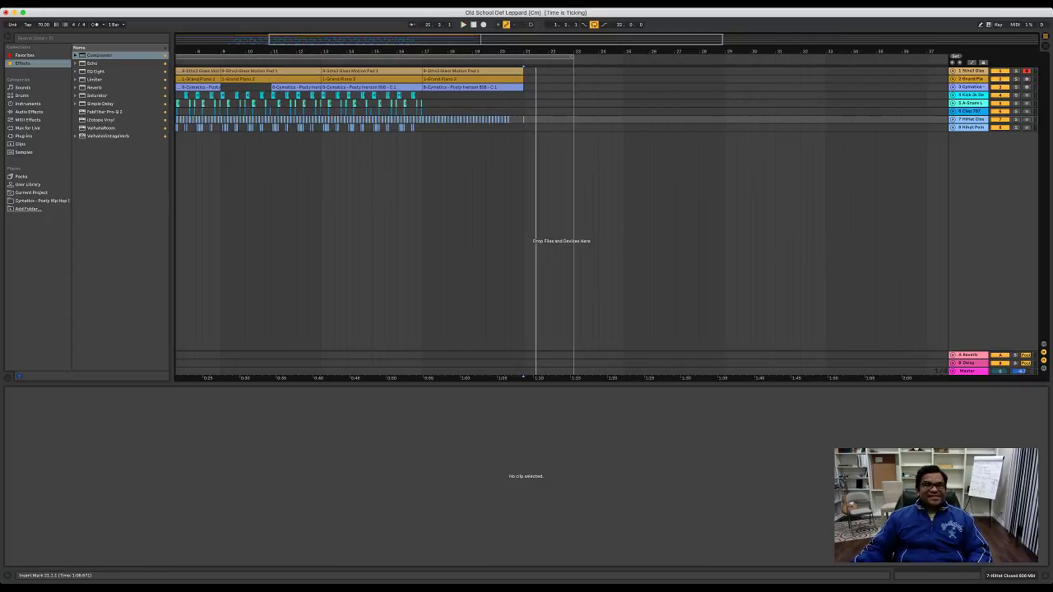
scroll(561, 222, left, 3)
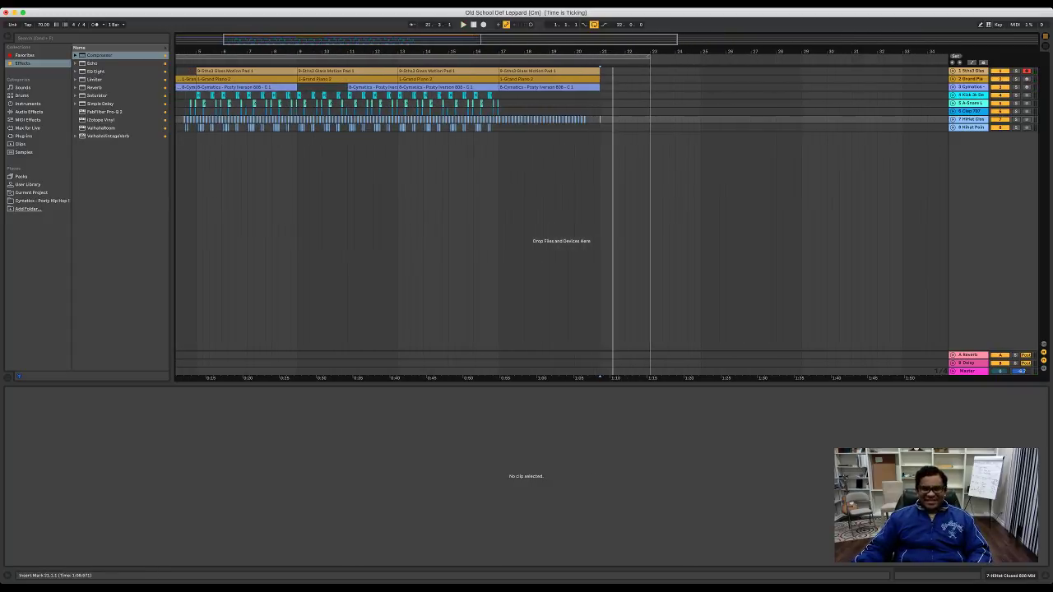